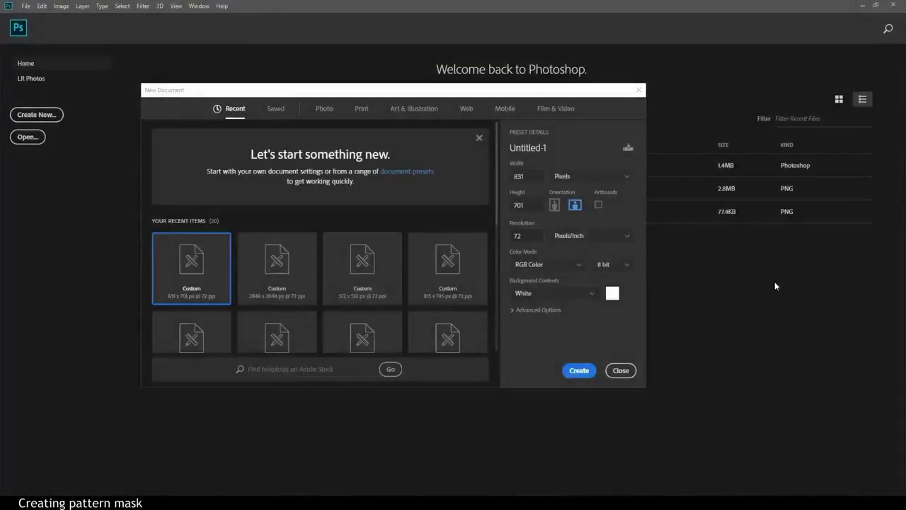
Create a 512 × 512 px document and unlock its background into an editable Layer 0
left_click_drag(524, 179, 475, 179)
type("512")
left_click_drag(533, 203, 482, 202)
type("512")
left_click(584, 371)
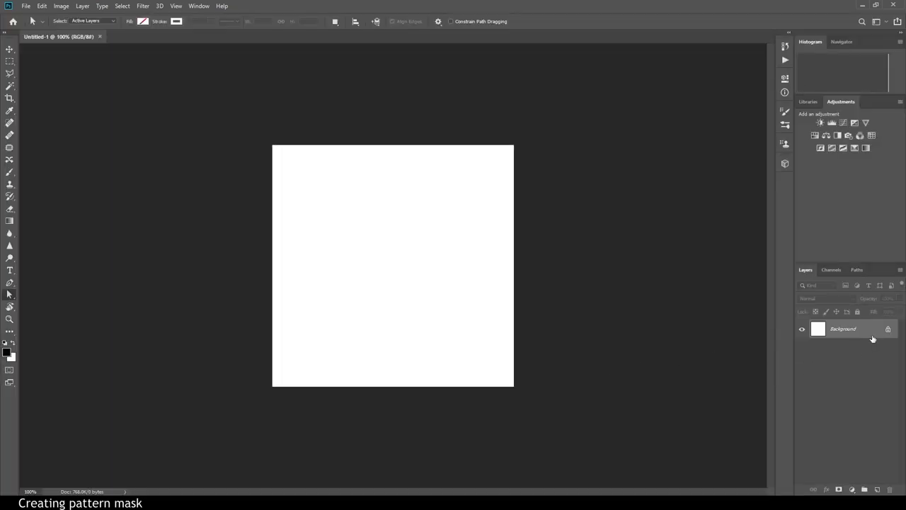
left_click(887, 329)
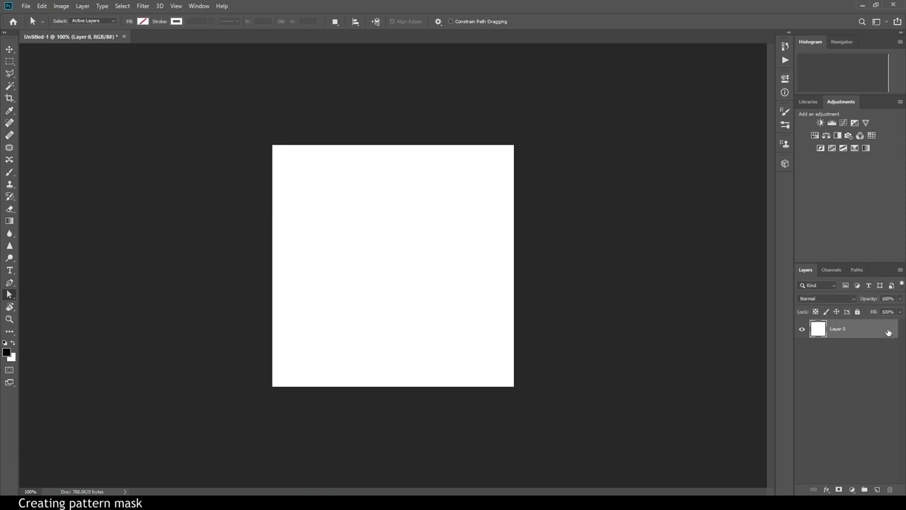
Set the foreground colour to black and fill the whole canvas with it
left_click(7, 352)
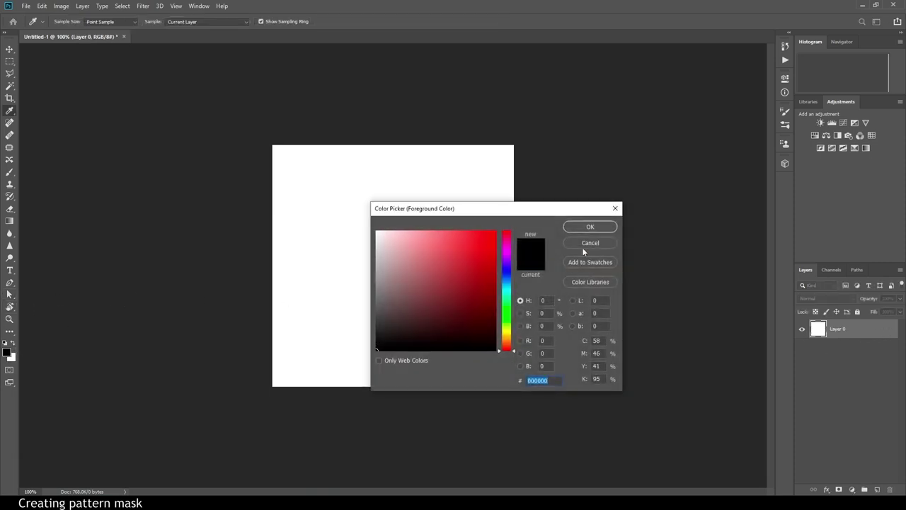
left_click(588, 227)
key("shift+F5")
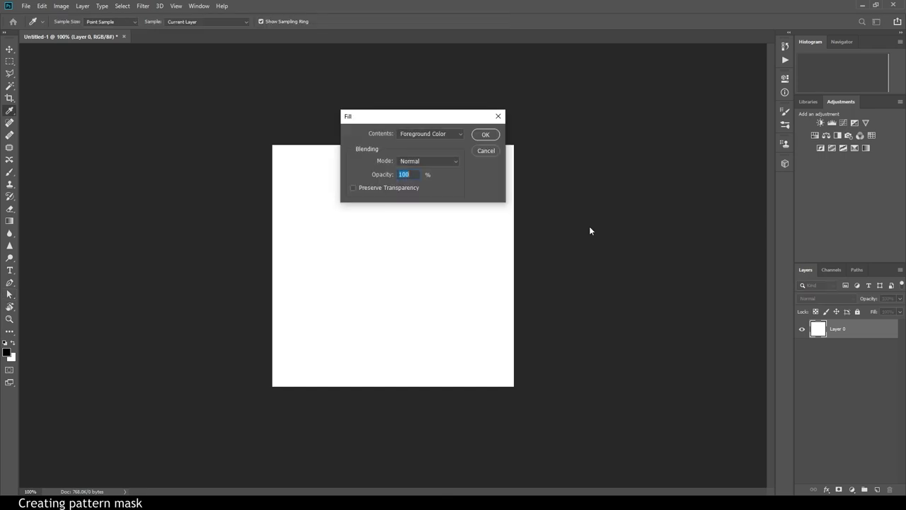
key("Return")
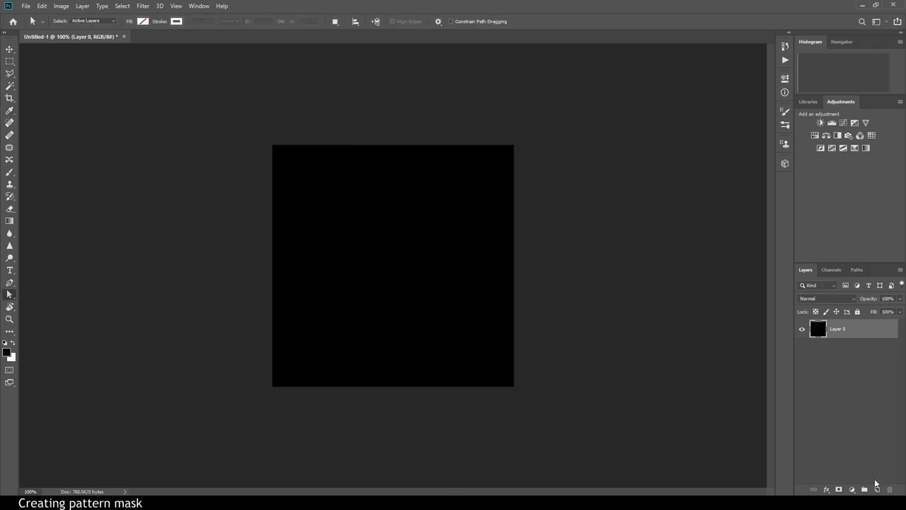
Draw a 233 px white-outlined circle and move it near the canvas centre
left_click(12, 335)
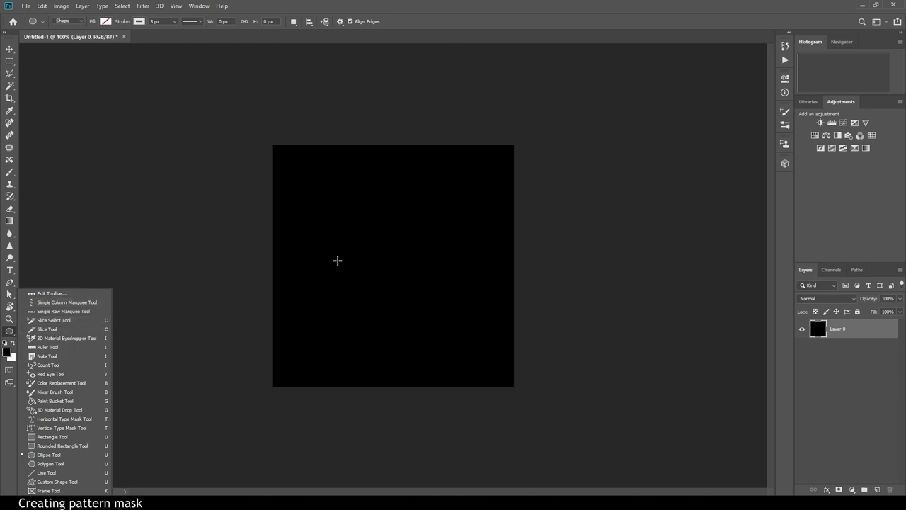
left_click_drag(385, 265, 537, 157)
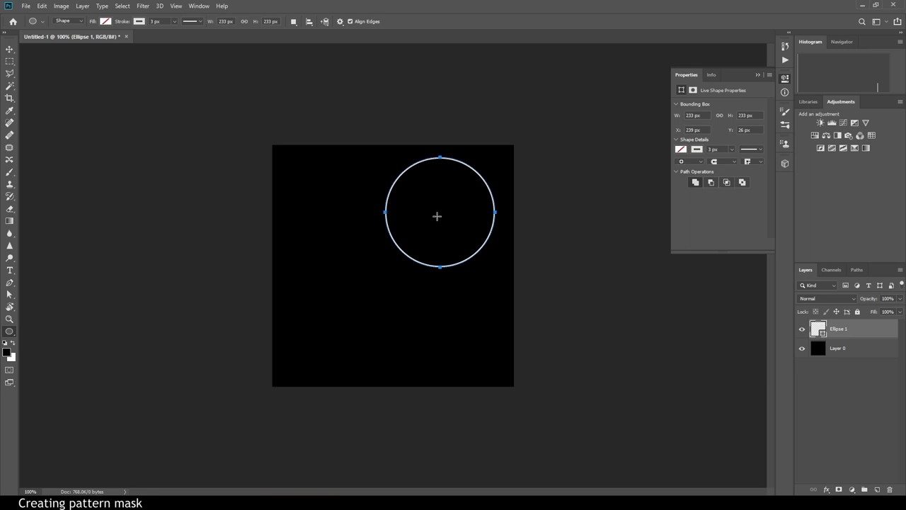
key("v")
left_click_drag(440, 211, 378, 269)
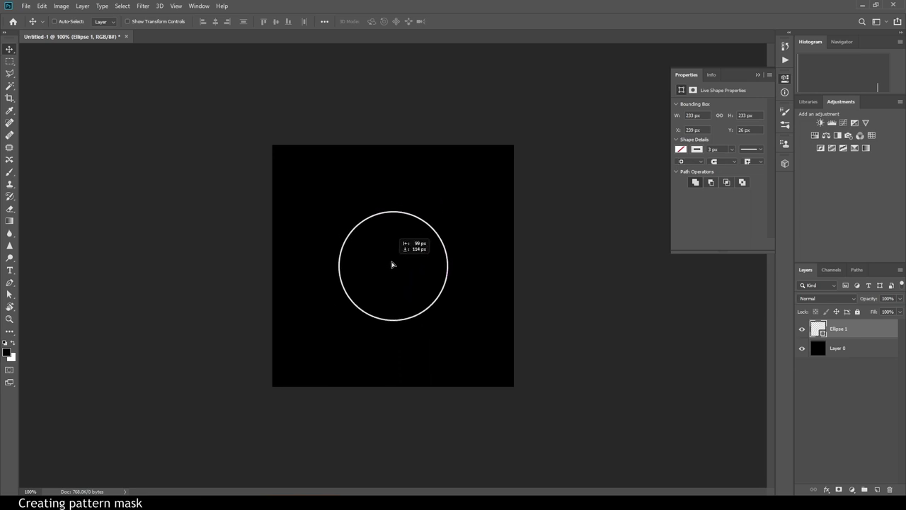
left_click_drag(378, 269, 394, 268)
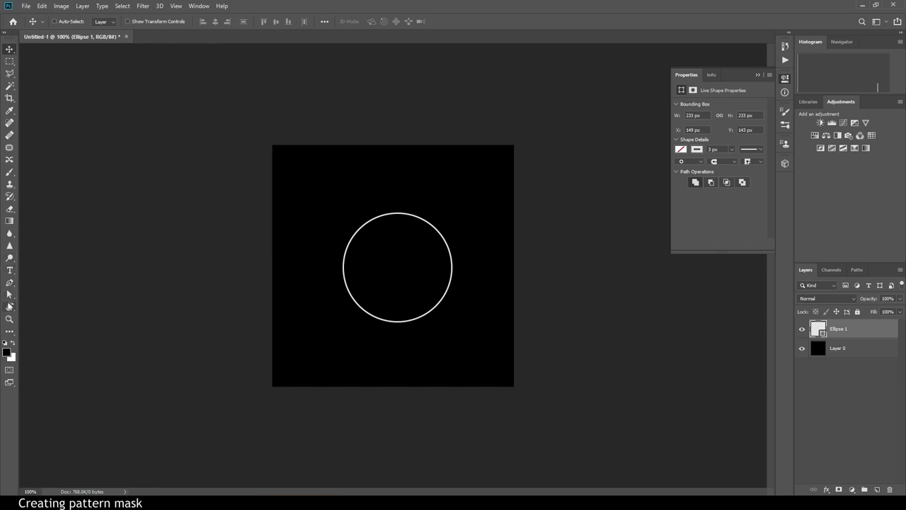
left_click(9, 294)
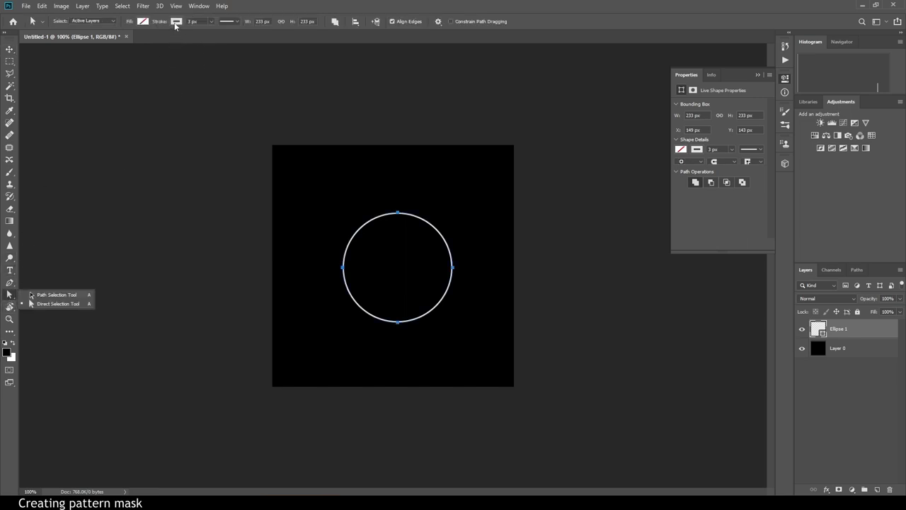
Make the circle a white-filled, stroke-free 450 × 450 px disc centred on the canvas
left_click(175, 22)
left_click(135, 39)
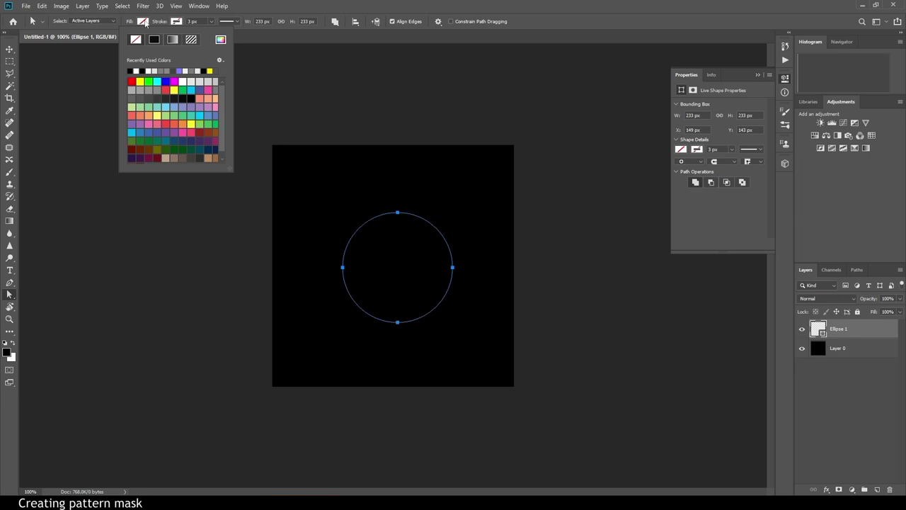
left_click(145, 22)
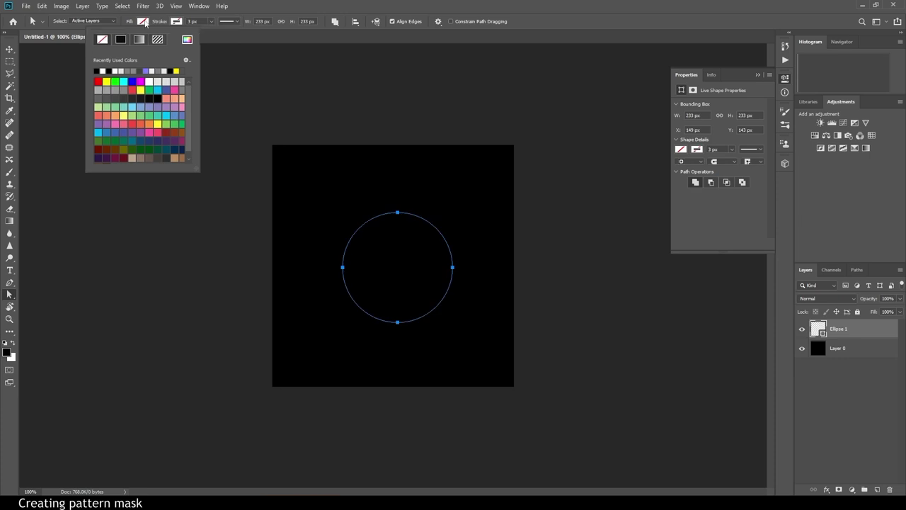
left_click(106, 70)
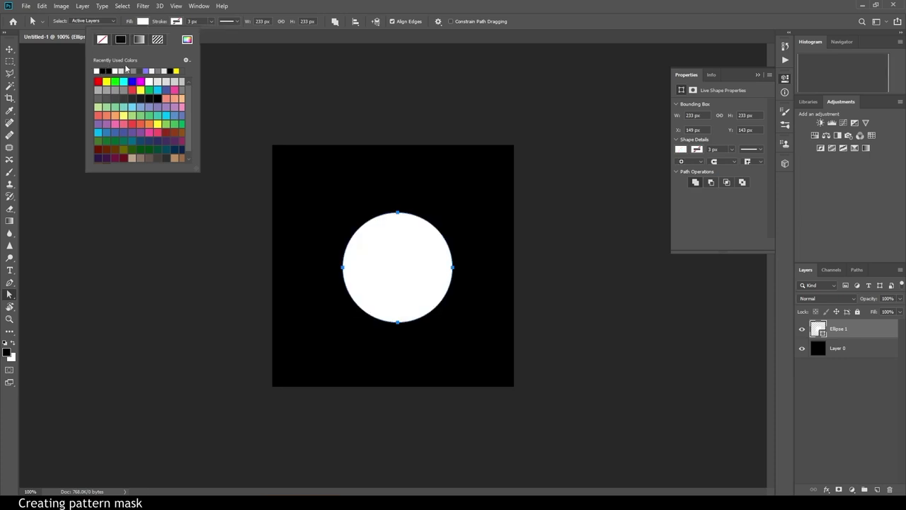
left_click(281, 23)
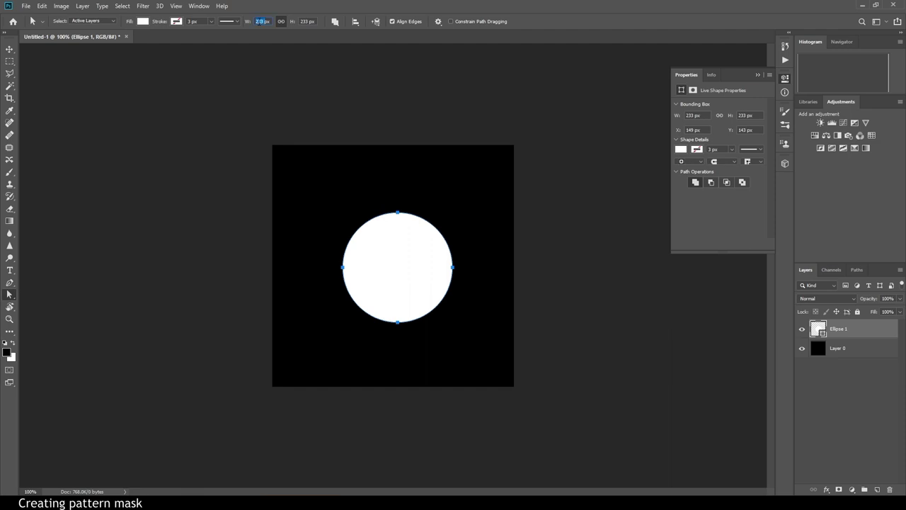
type("400")
type("450")
key("Return")
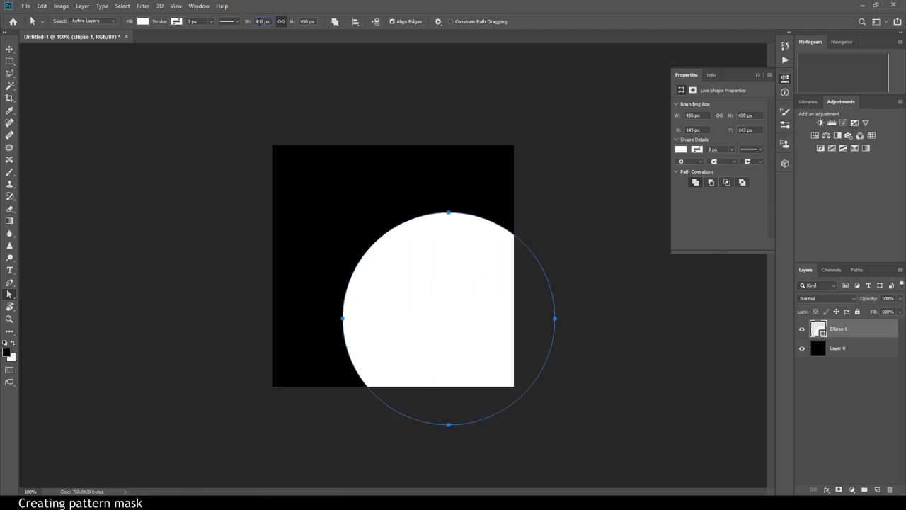
mouse_move(453, 307)
left_mouse_down()
mouse_move(423, 289)
mouse_move(420, 299)
mouse_move(435, 291)
mouse_move(400, 259)
left_mouse_up()
key("v")
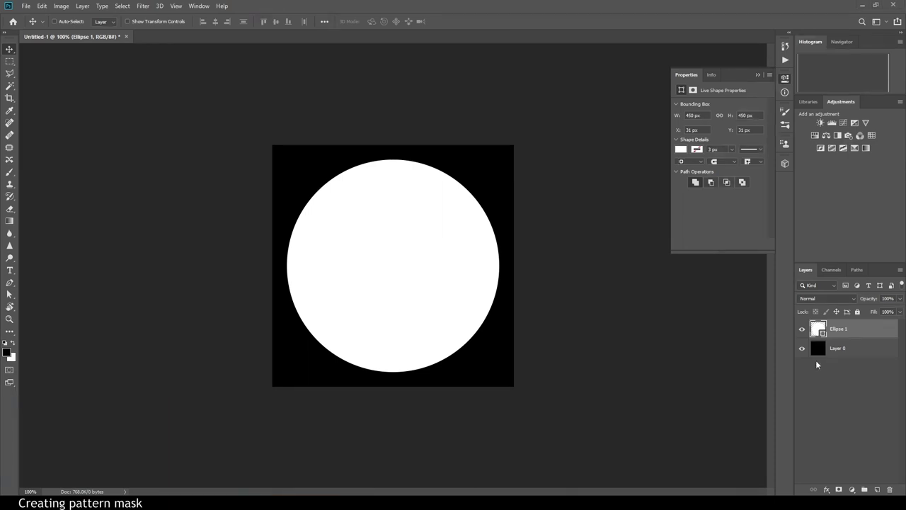
Duplicate the disc as a smart object with a +256/+256 px wrap-around Offset, then duplicate Ellipse 1 again
left_click_drag(850, 333, 877, 489)
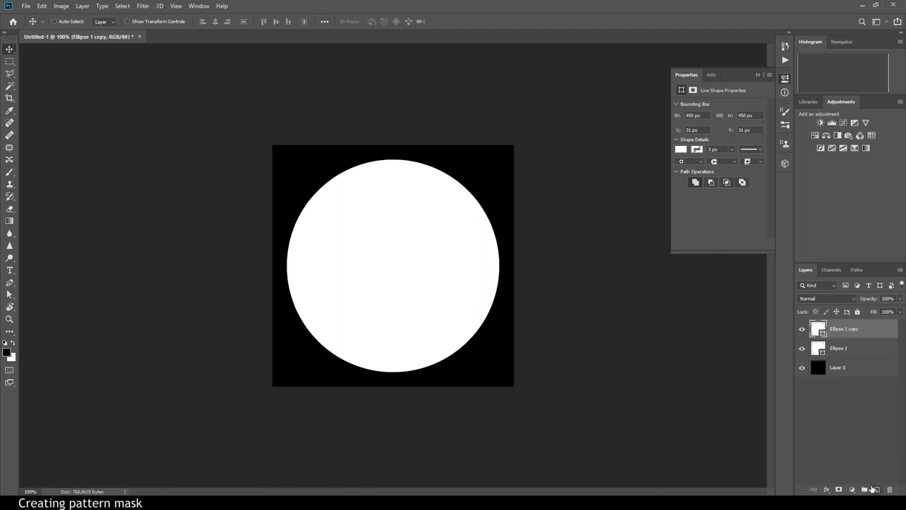
left_click(143, 7)
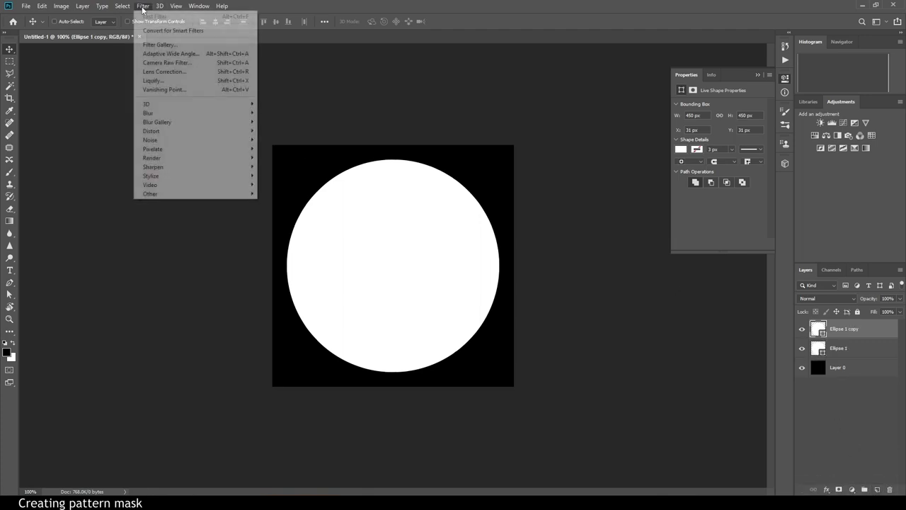
mouse_move(150, 193)
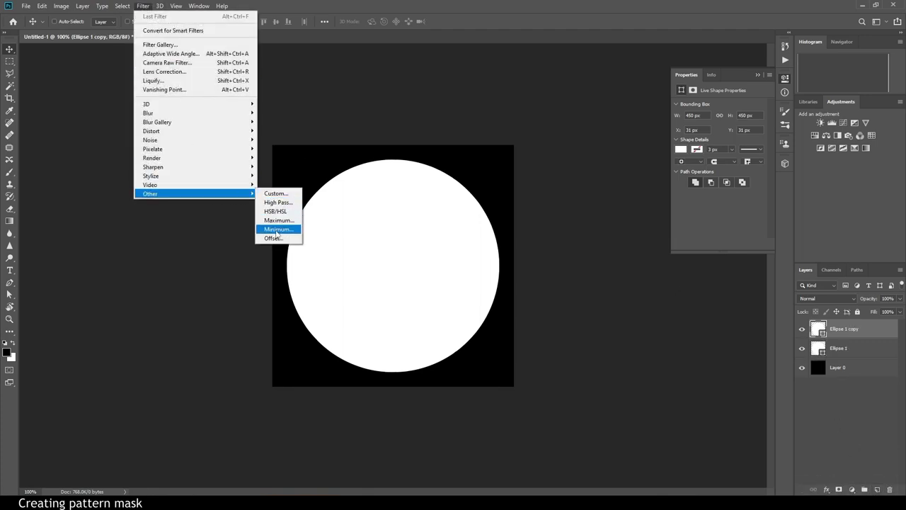
left_click(277, 230)
left_click(458, 192)
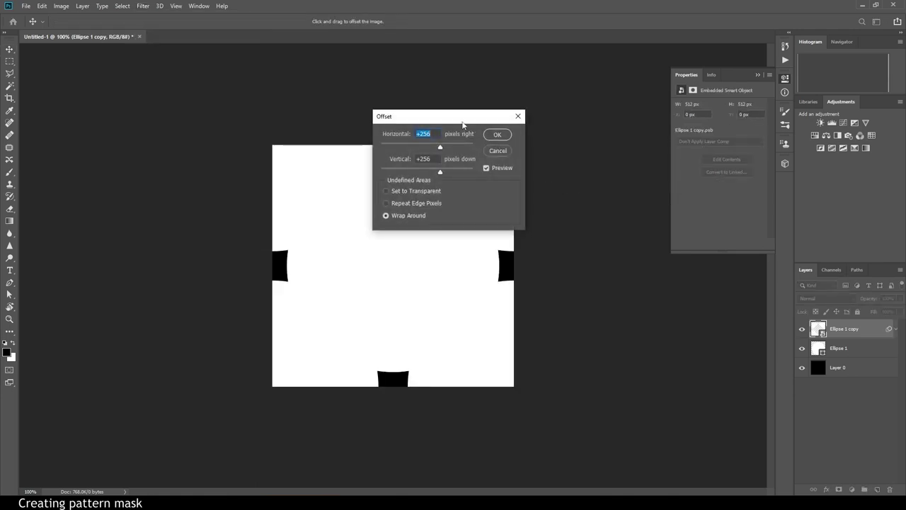
left_click_drag(465, 126, 623, 268)
left_click(590, 301)
left_click(647, 310)
left_click(647, 310)
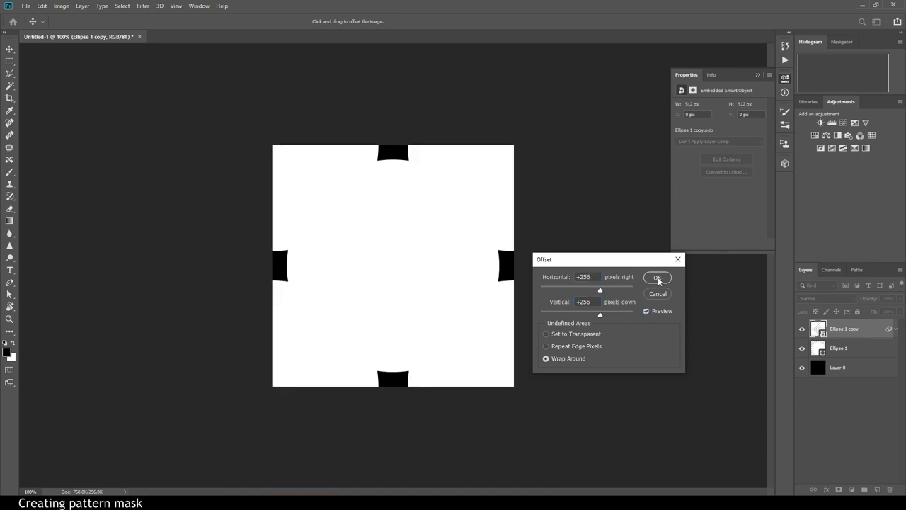
left_click(562, 346)
left_click(656, 278)
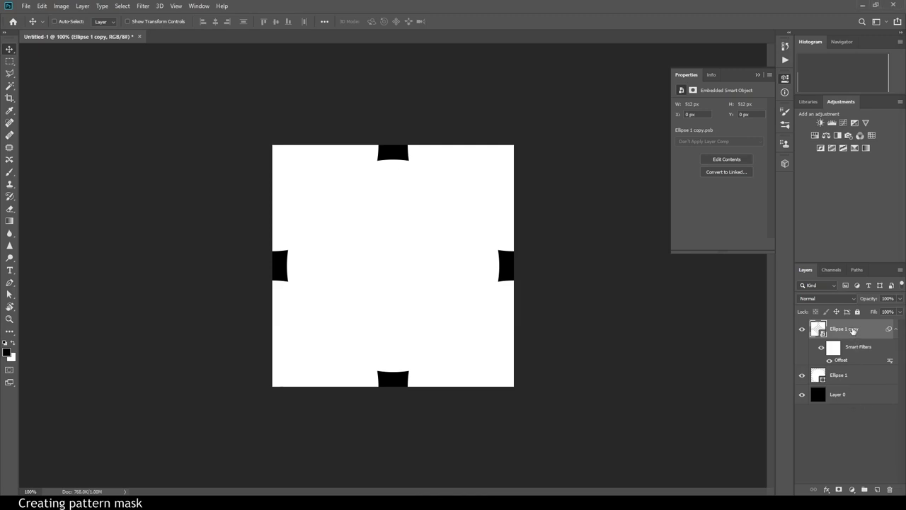
mouse_move(855, 379)
left_mouse_down()
mouse_move(889, 475)
mouse_move(878, 489)
left_mouse_up()
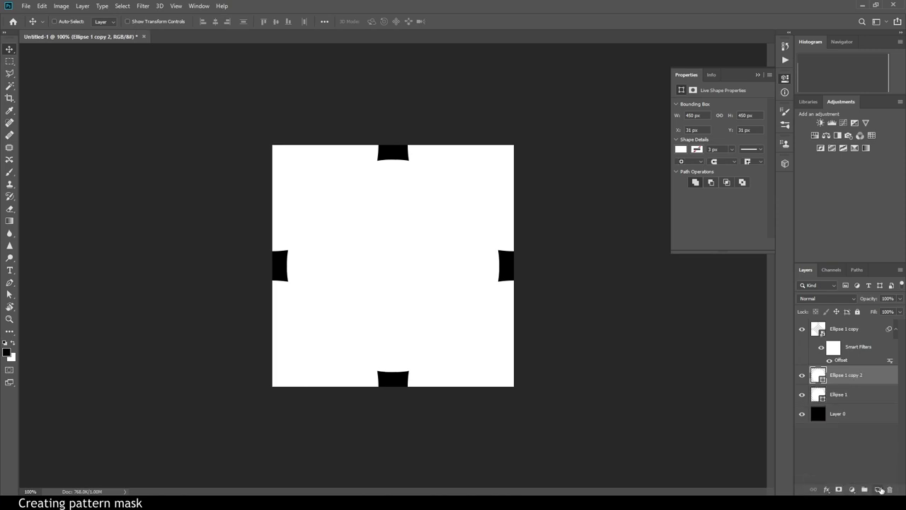
Move the new circle copy to the top of the layer stack and fill it black
left_click_drag(849, 381, 855, 330)
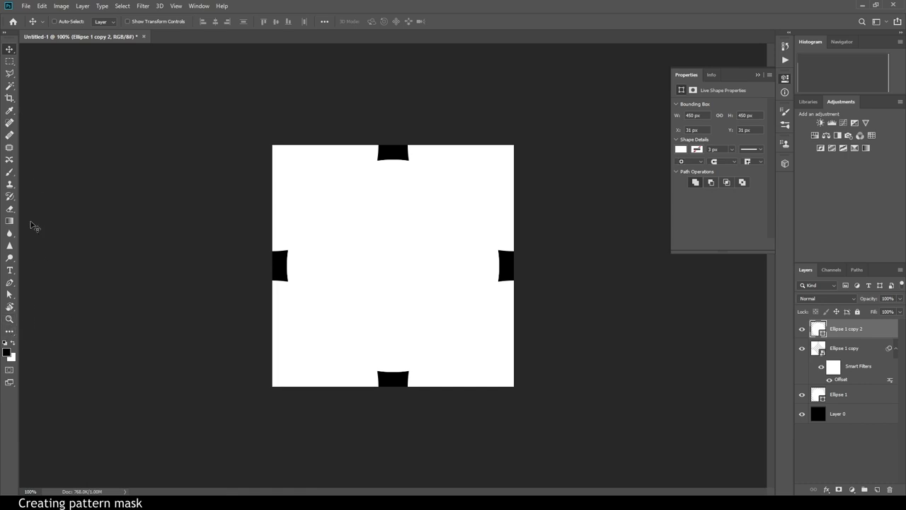
left_click(9, 294)
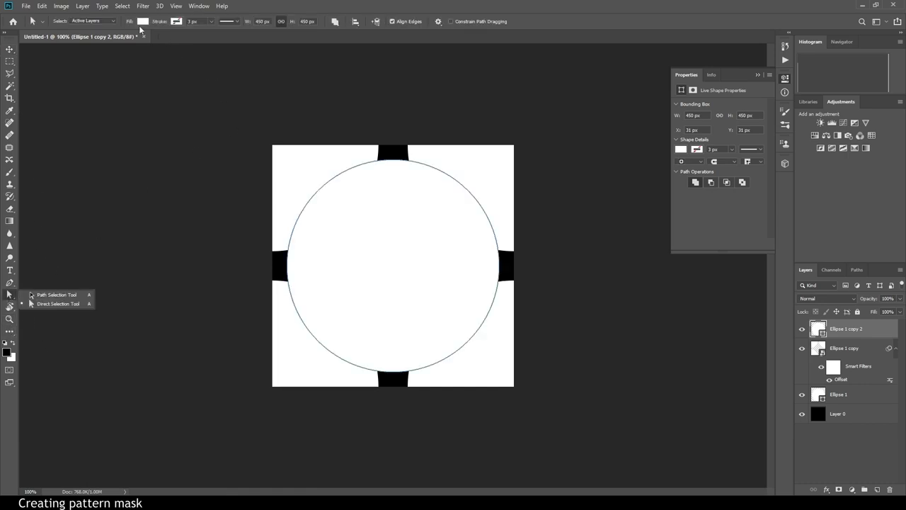
left_click(143, 21)
left_click(104, 70)
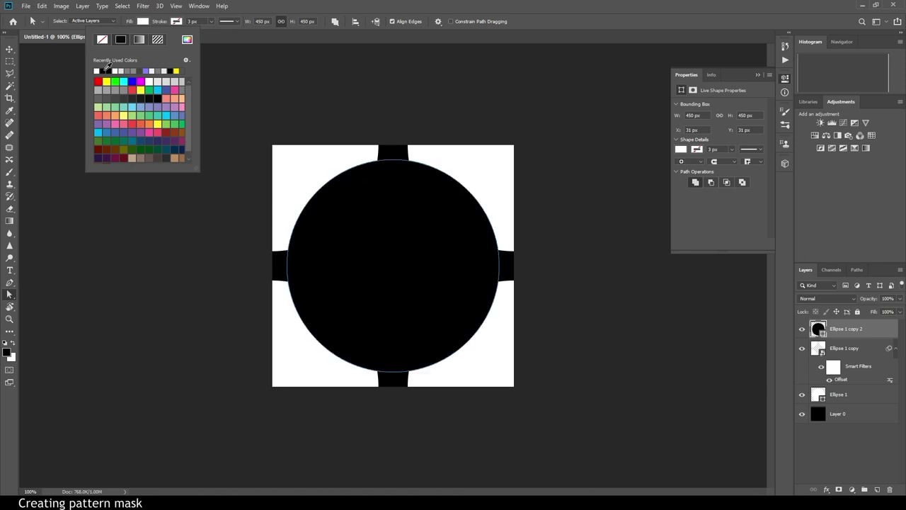
left_click(493, 9)
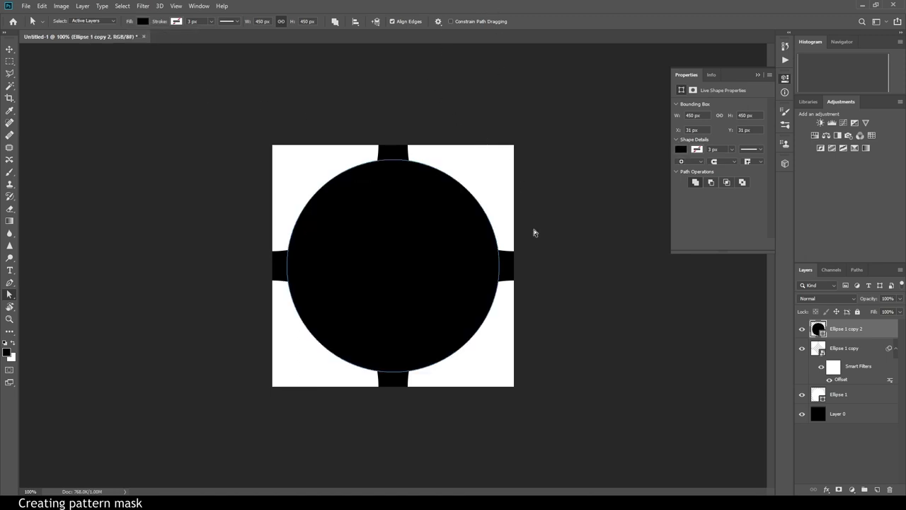
Scale the black circle down around its centre to about 370 × 370 px
key("t")
key("ctrl+t")
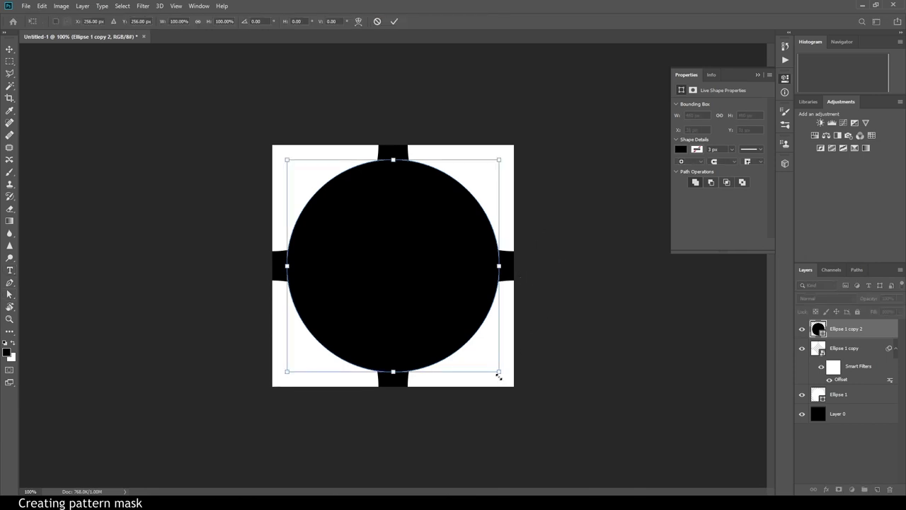
left_click_drag(498, 372, 474, 361, "alt")
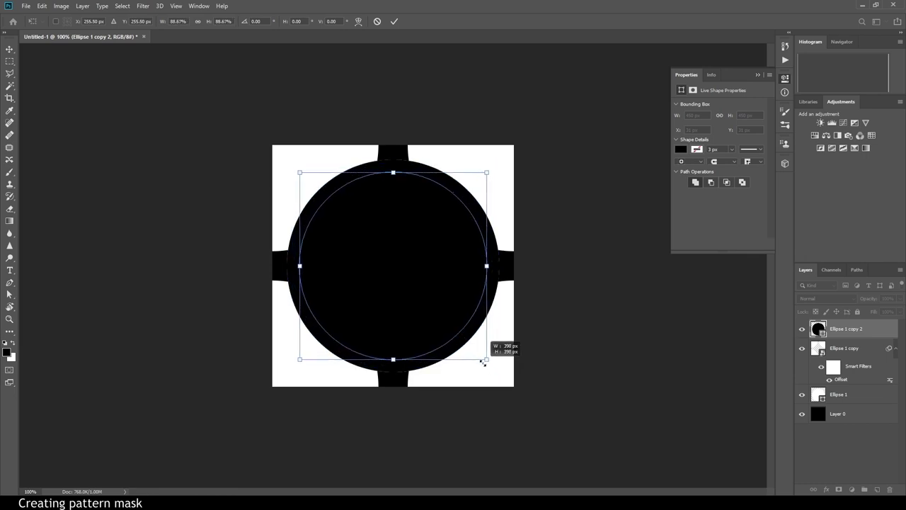
left_click_drag(475, 360, 469, 357, "alt")
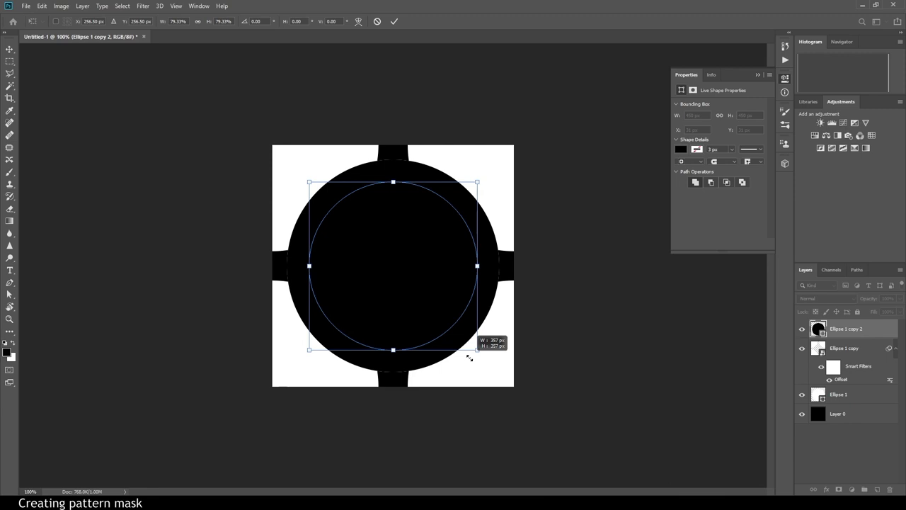
left_click_drag(469, 357, 470, 358, "alt")
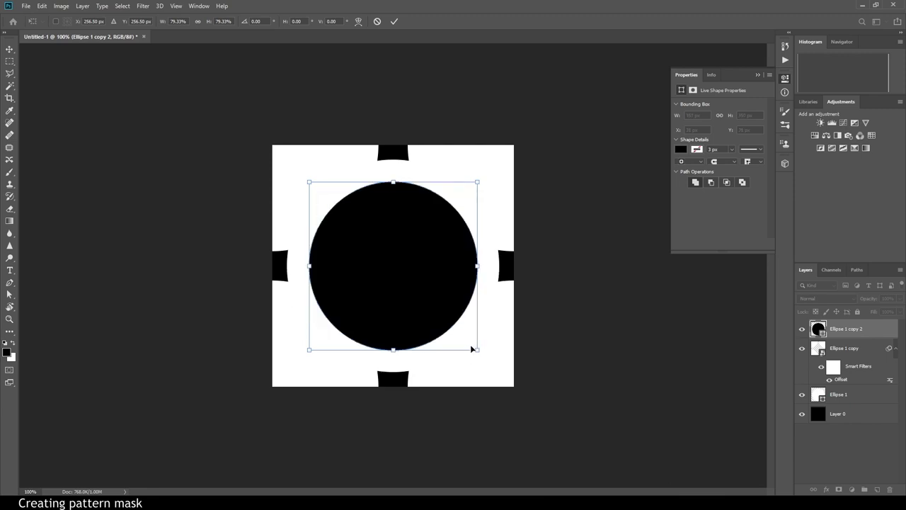
left_click_drag(477, 349, 480, 352, "alt")
key("Return")
key("t")
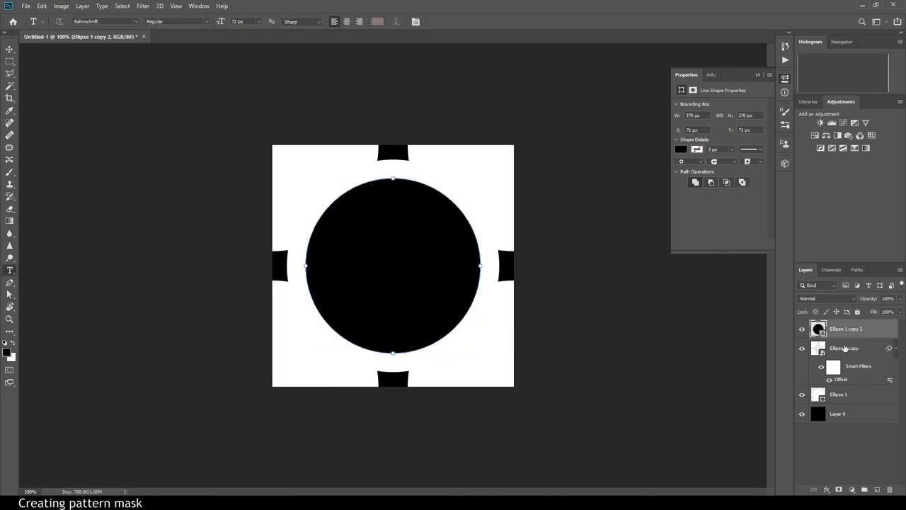
Duplicate Ellipse 1 copy 2 and give it a +256 px wrap-around Offset smart filter
key("v")
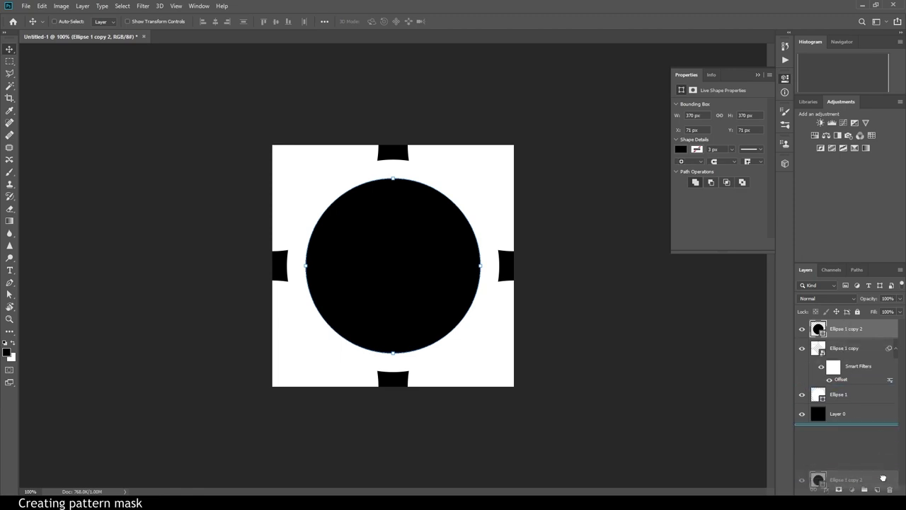
left_click_drag(845, 328, 877, 489)
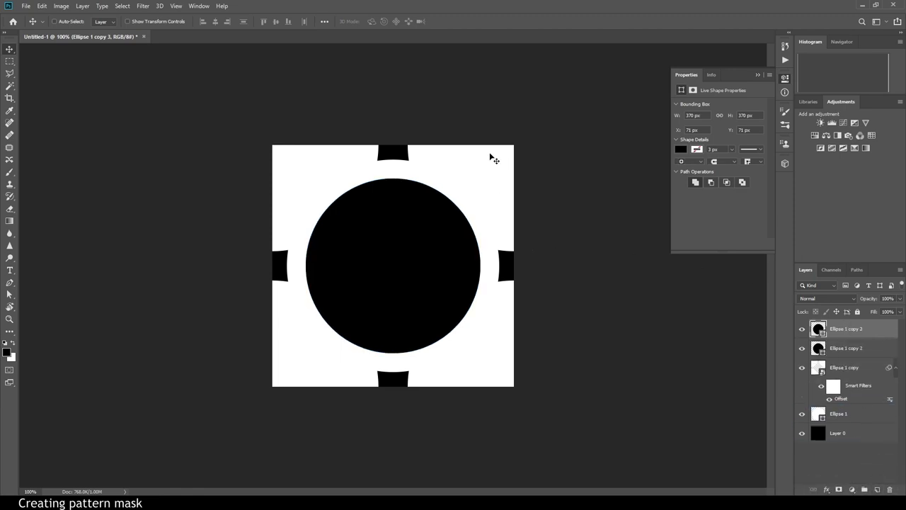
left_click(143, 6)
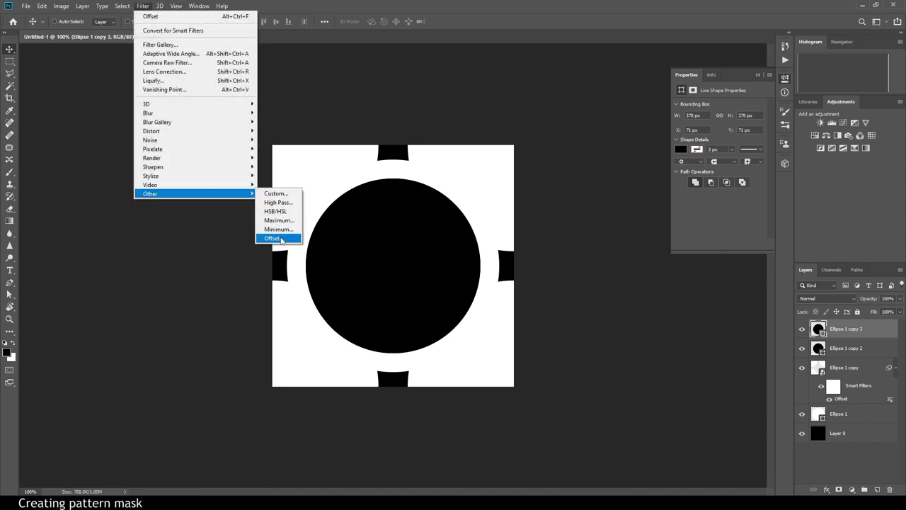
left_click(277, 238)
left_click(467, 190)
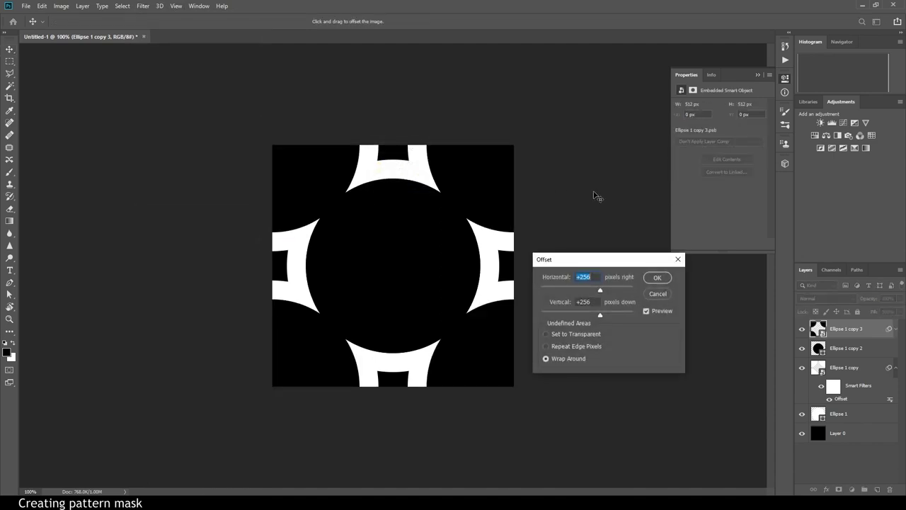
left_click(657, 277)
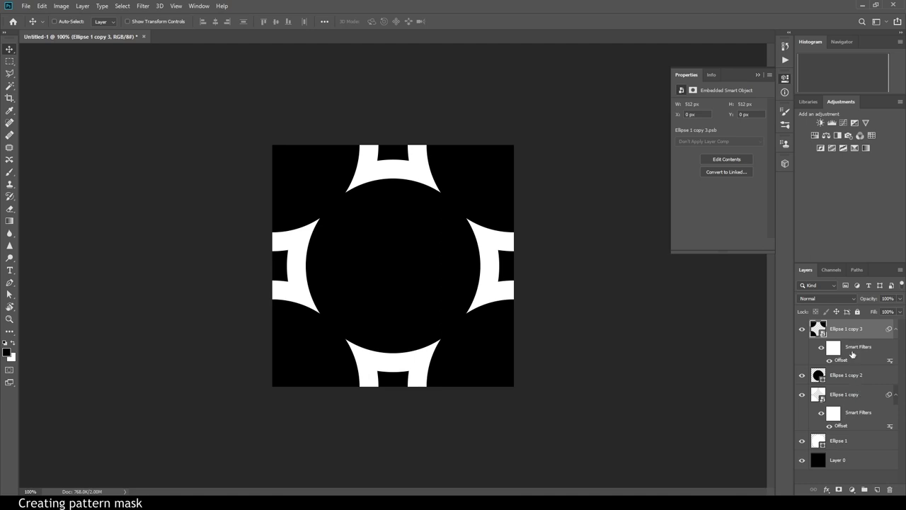
In Ellipse 1 copy 3's smart-object contents, shrink the circle to 345 px width
left_click(734, 161)
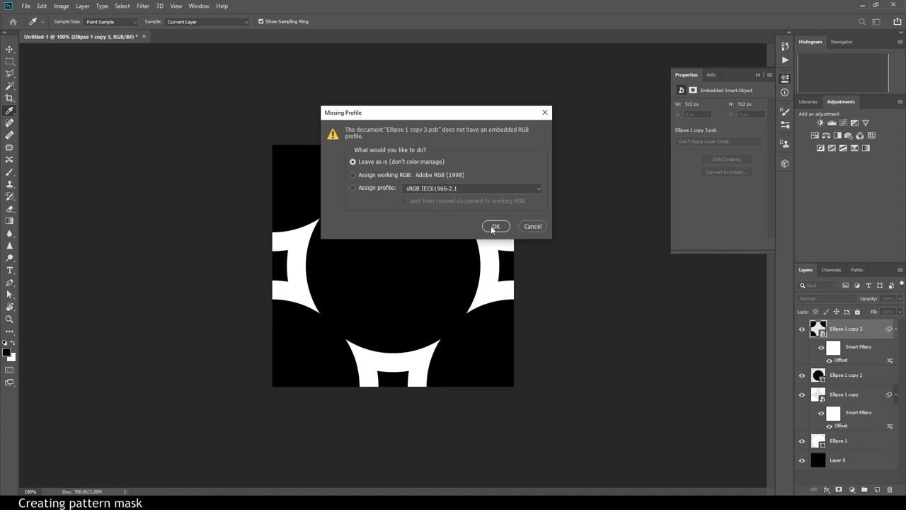
left_click(493, 228)
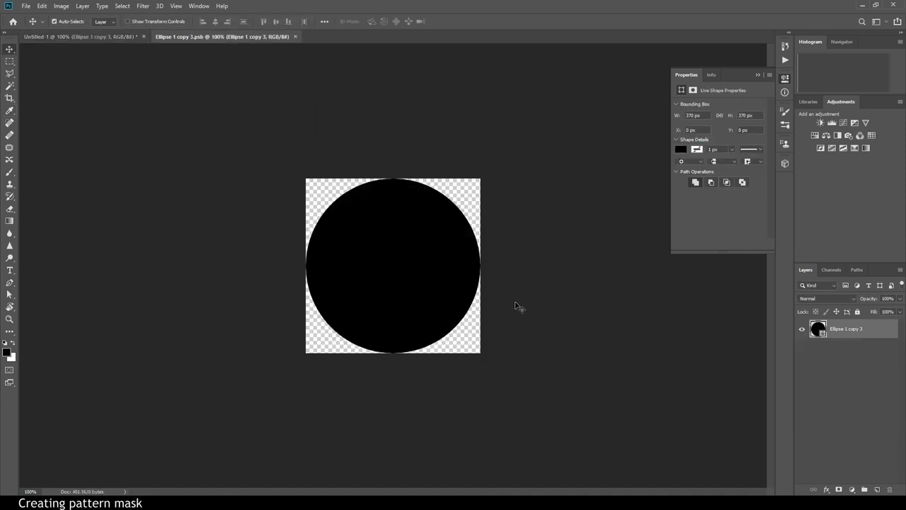
key("ctrl+t")
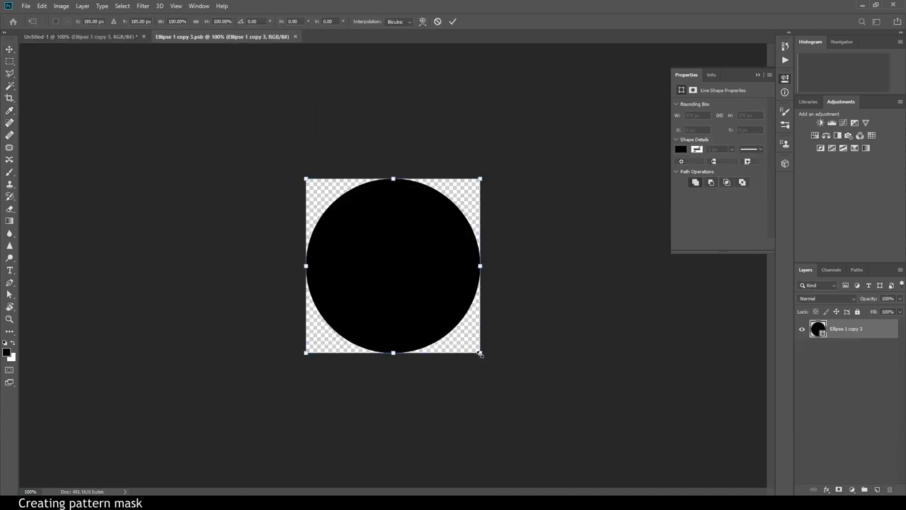
left_click_drag(480, 354, 472, 346, "alt")
key("Return")
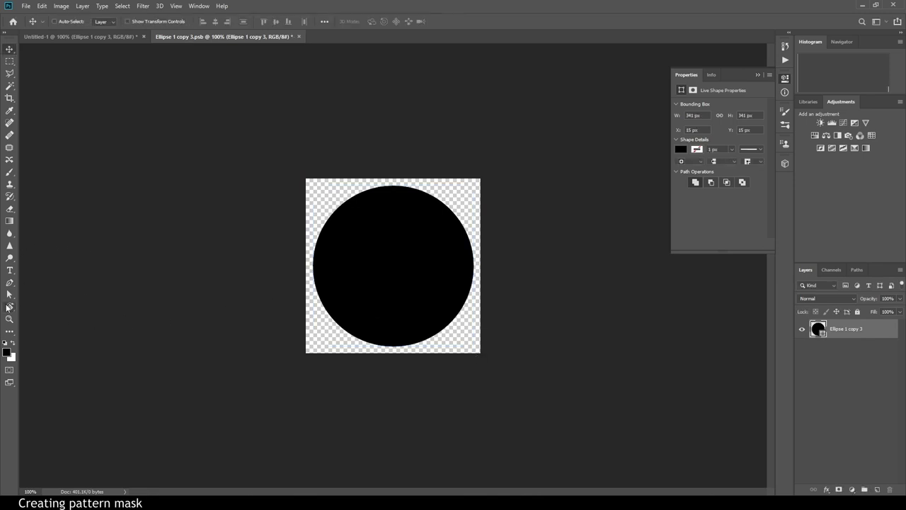
left_click(9, 295)
left_click(9, 295)
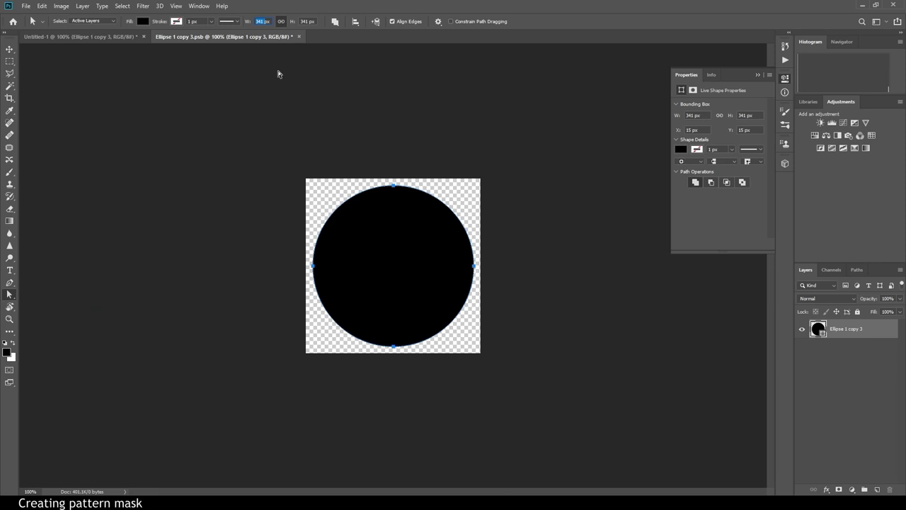
type("45")
key("Return")
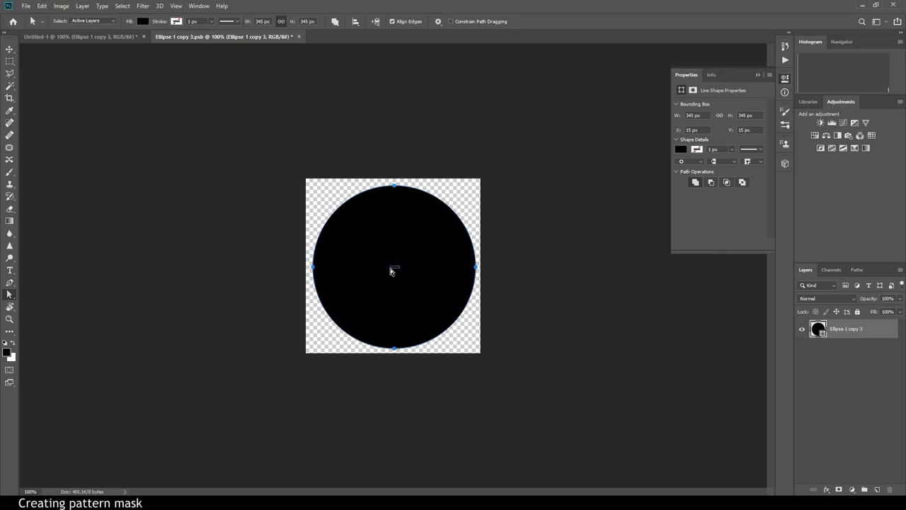
Reposition the circle, then close and save the smart-object contents back into the pattern
key("v")
left_click_drag(401, 264, 396, 266)
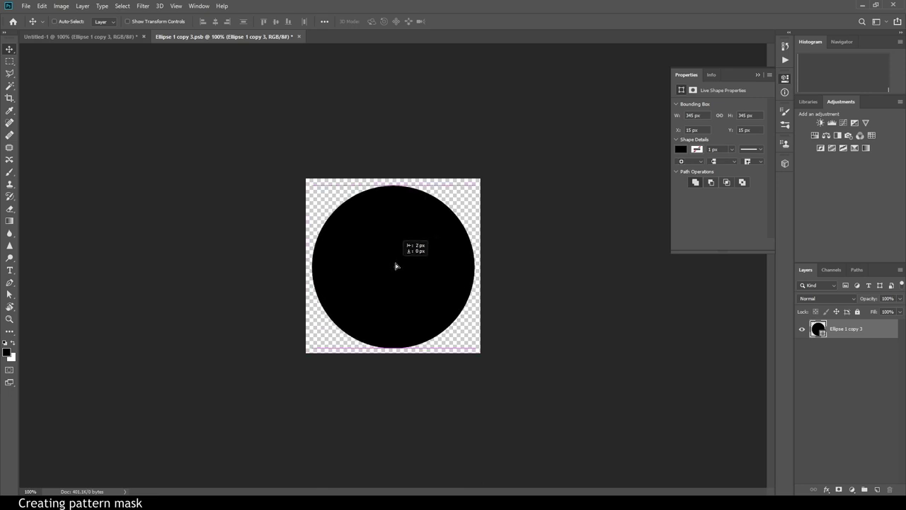
left_click_drag(396, 266, 398, 267)
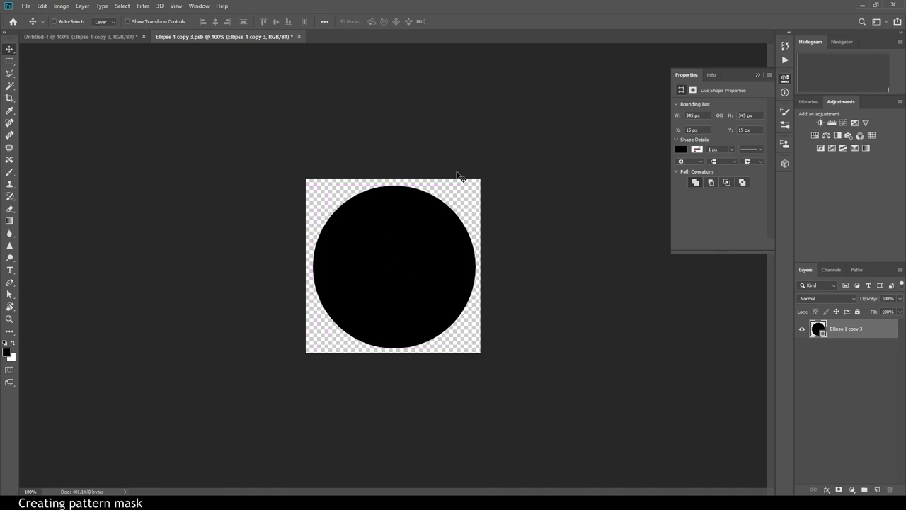
left_click(298, 36)
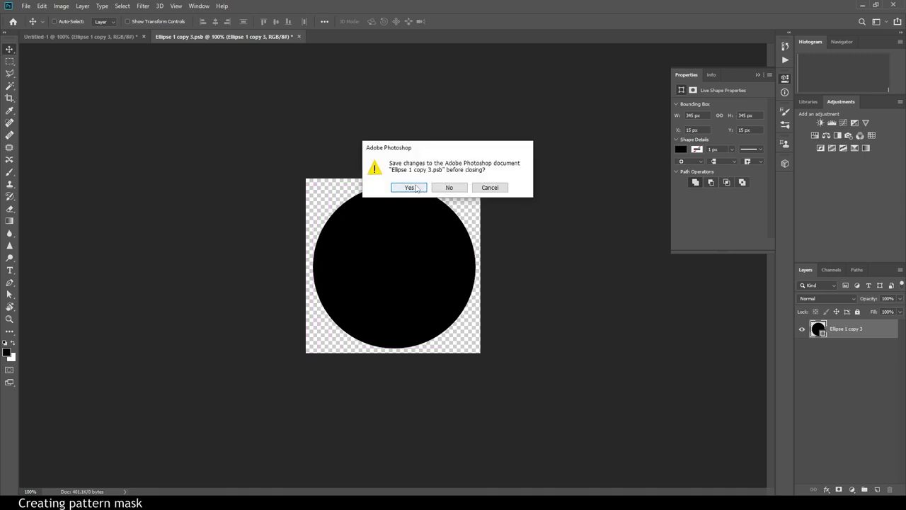
left_click(416, 187)
left_click(852, 376)
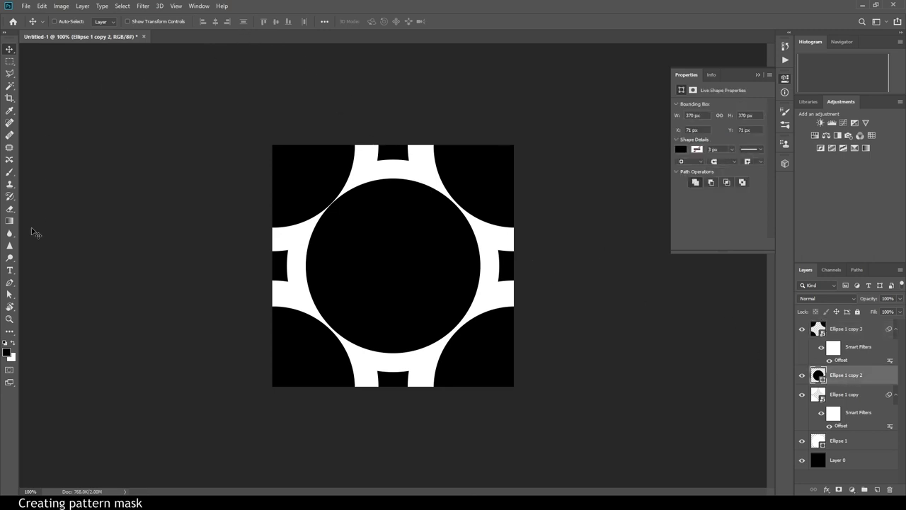
Resize the central Ellipse 1 copy 2 circle to 345 px and recentre it by 13 px
left_click(9, 294)
left_click(9, 295)
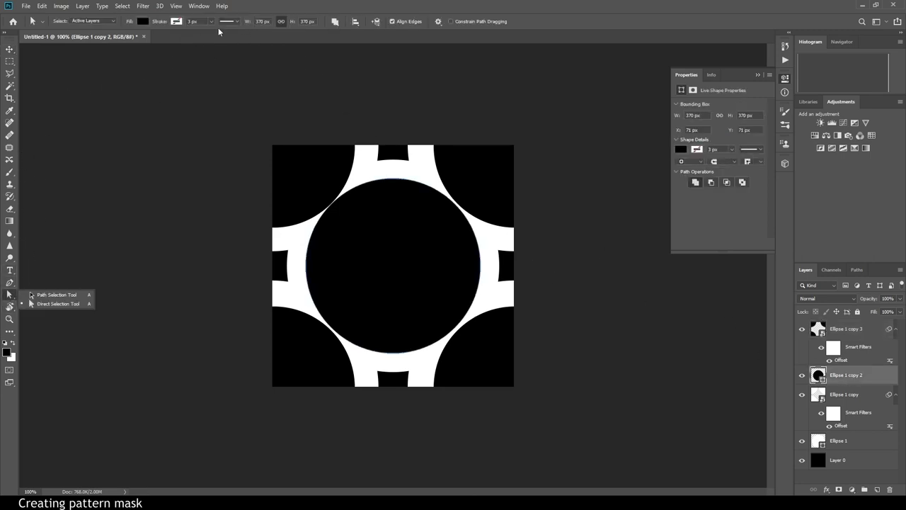
left_click(31, 295)
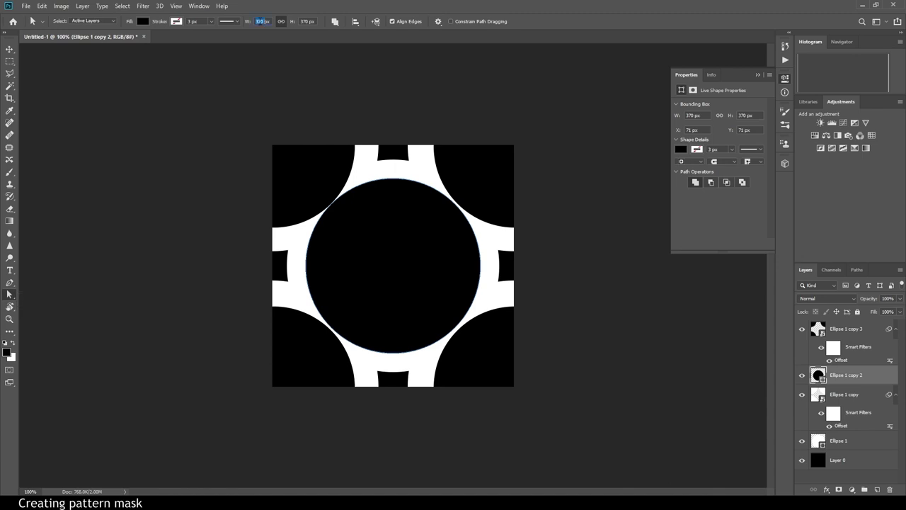
left_click(263, 21)
type("345")
key("Return")
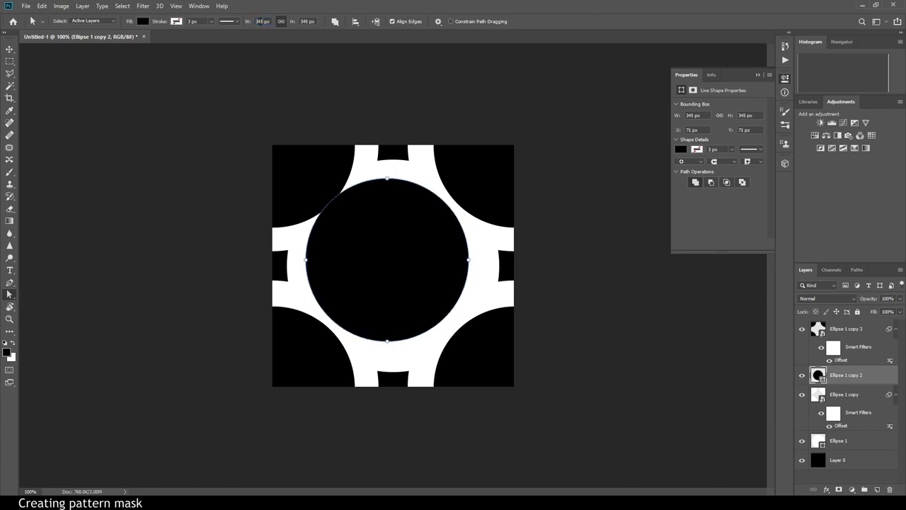
key("v")
left_click_drag(395, 257, 399, 257)
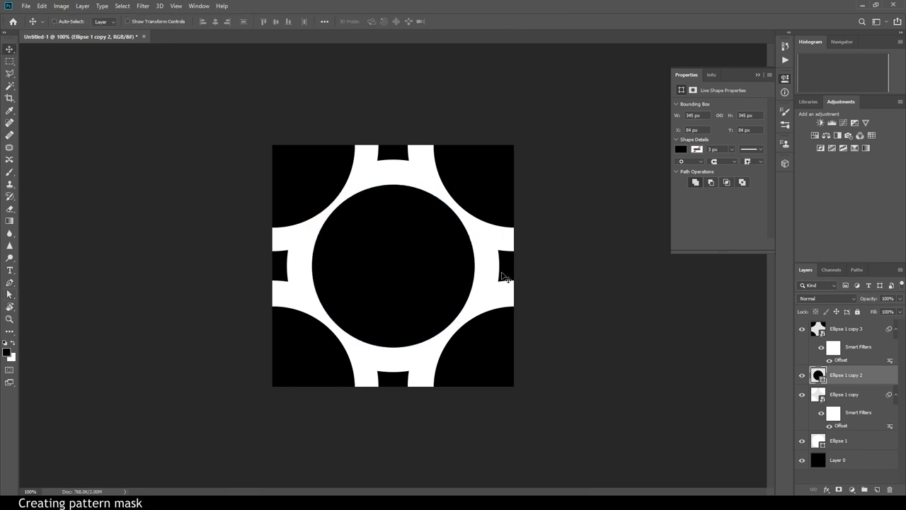
left_click(834, 331)
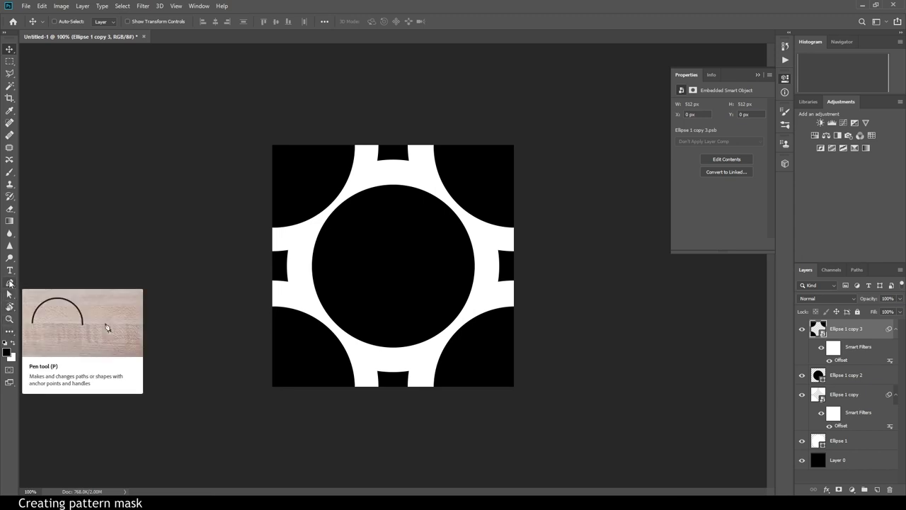
Draw a pen line diagonally from the canvas top-left corner to the bottom-right corner
left_click(10, 283)
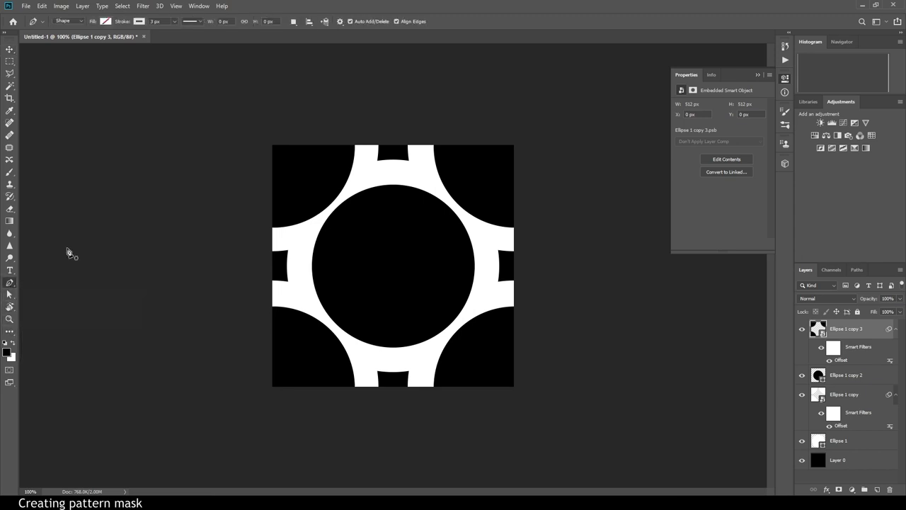
left_click(176, 7)
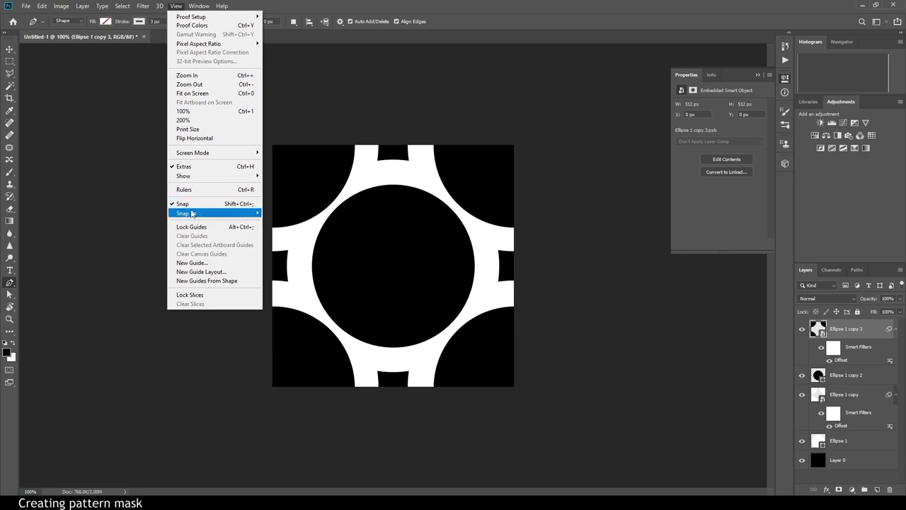
mouse_move(186, 213)
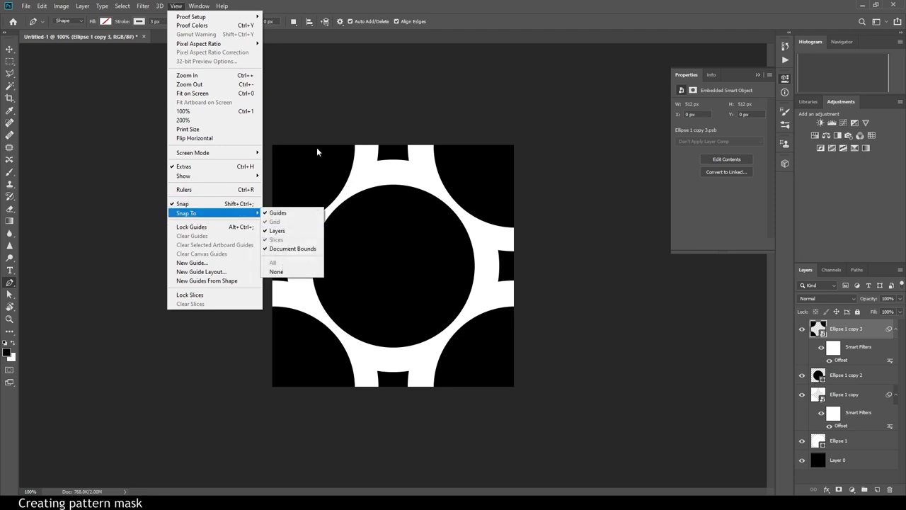
left_click(320, 113)
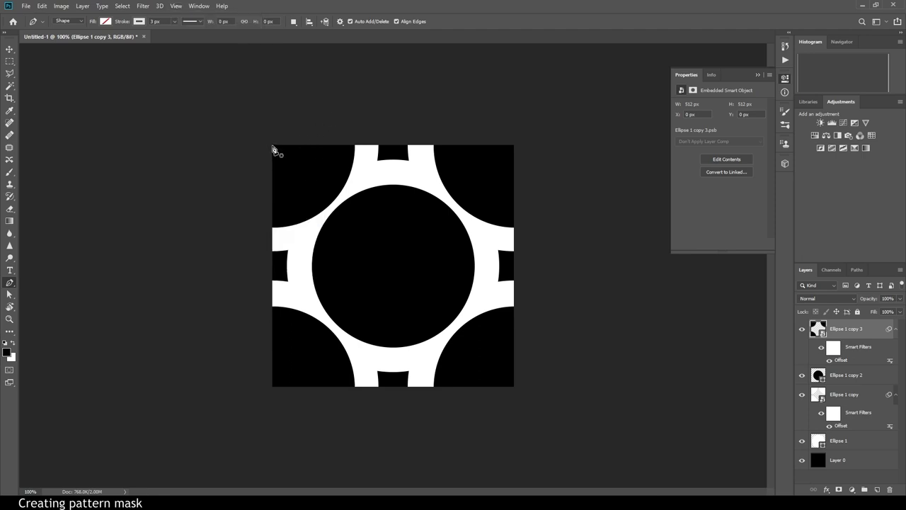
left_click(273, 146)
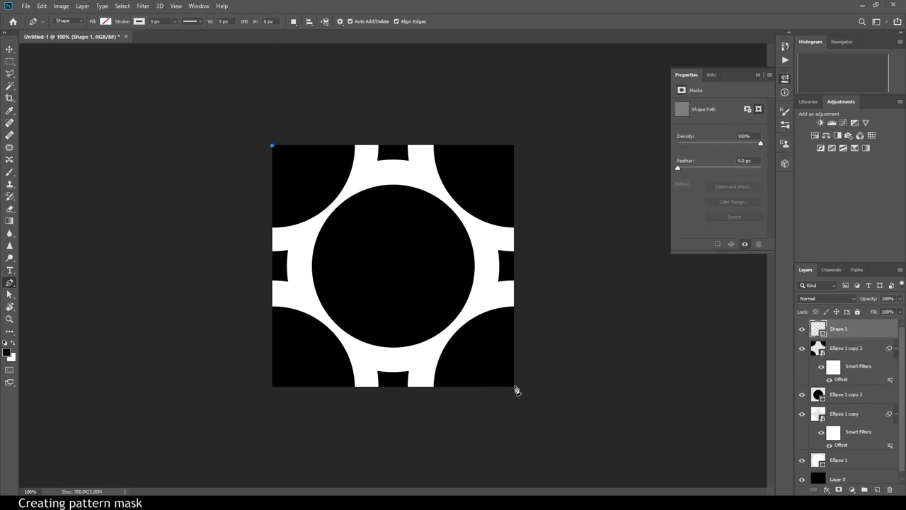
left_click(514, 387)
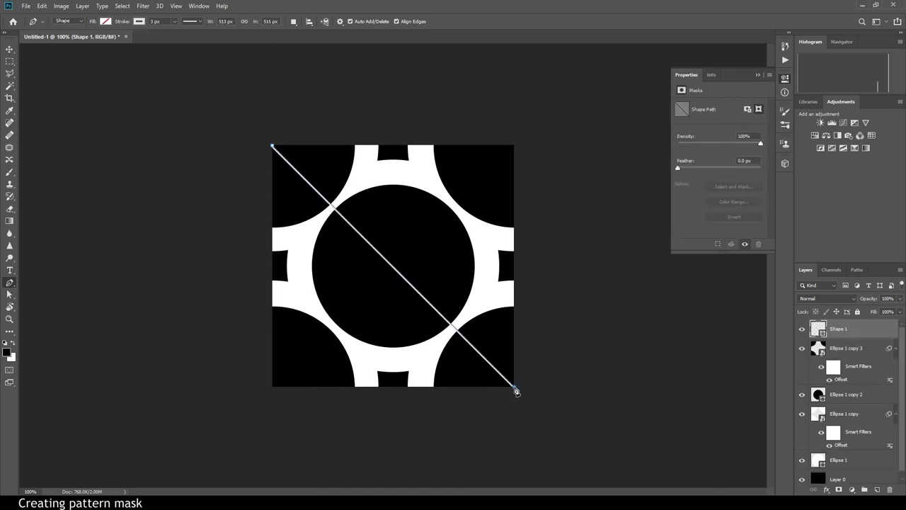
scroll(531, 411, "up", 1, "alt")
scroll(584, 442, "up", 1, "alt")
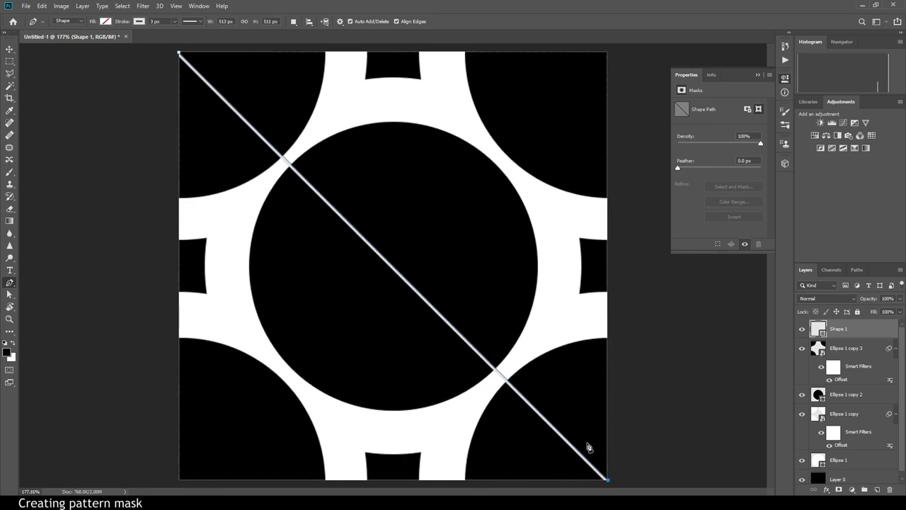
scroll(623, 445, "up", 1, "alt")
scroll(594, 325, "up", 1, "alt")
scroll(572, 363, "up", 2, "alt")
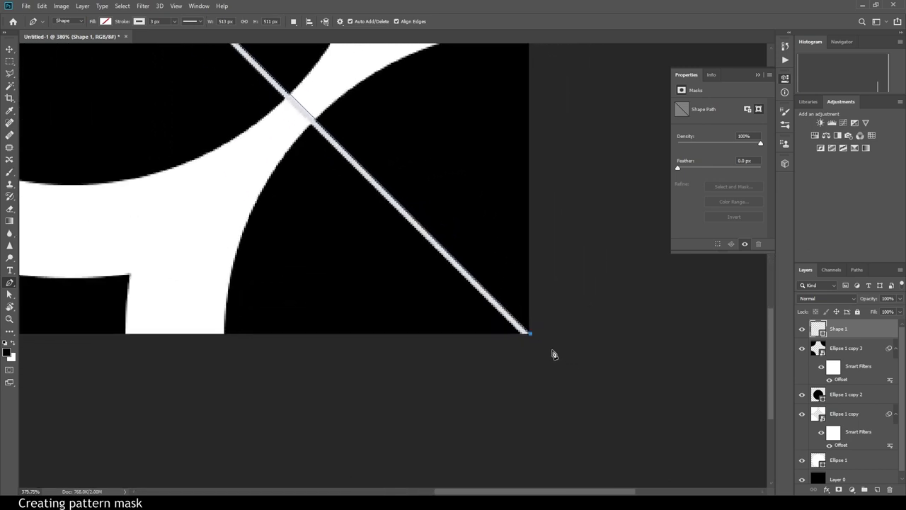
Align the diagonal line's stroke to the outside of the path
left_click(200, 24)
left_click(172, 123)
left_click(157, 142)
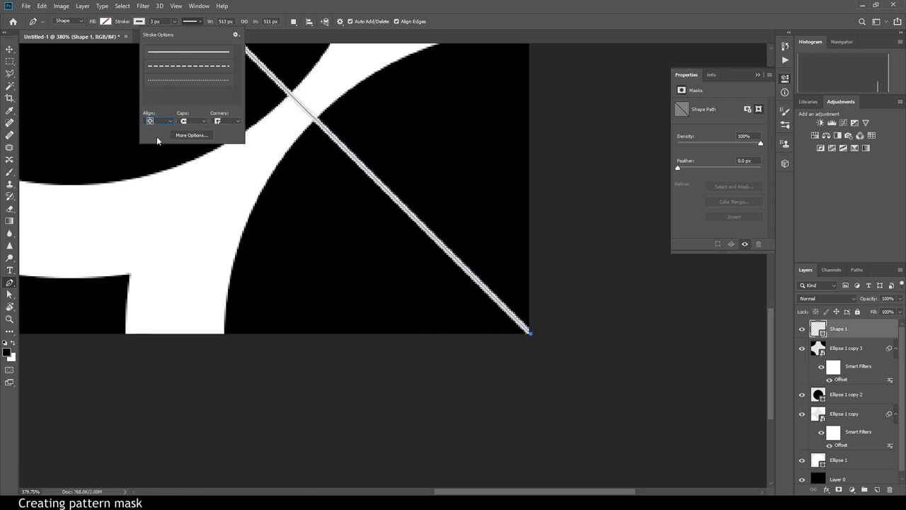
left_click(302, 7)
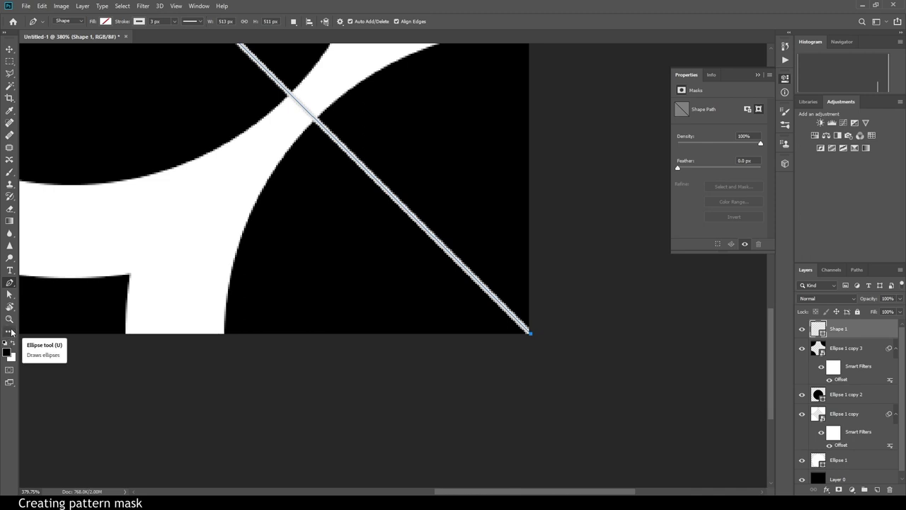
Select the diagonal path and widen its stroke to 50 px
left_click(10, 295)
left_click(529, 315)
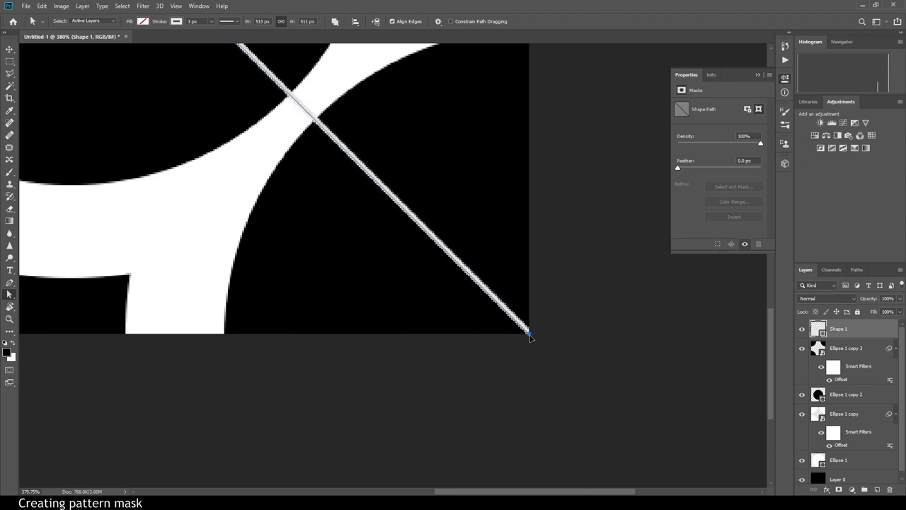
key("ctrl+0")
left_click_drag(222, 106, 258, 126)
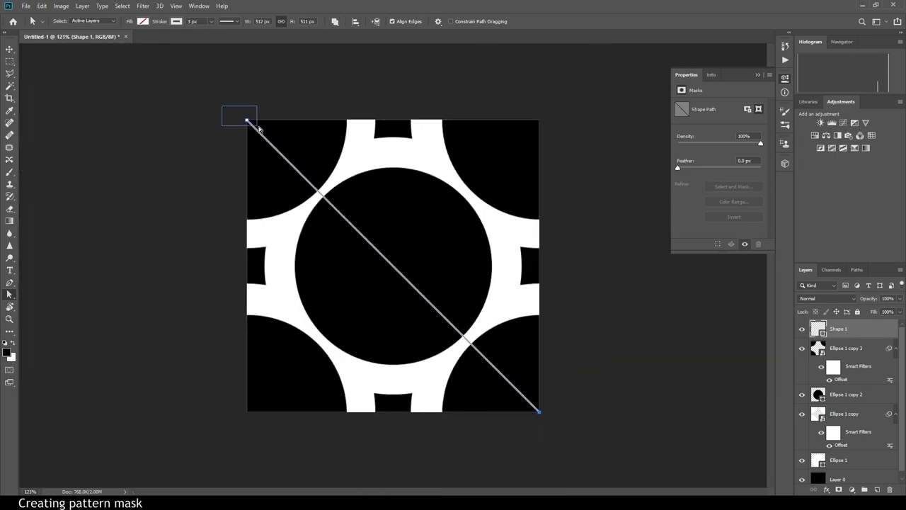
scroll(241, 99, "up", 5, "alt")
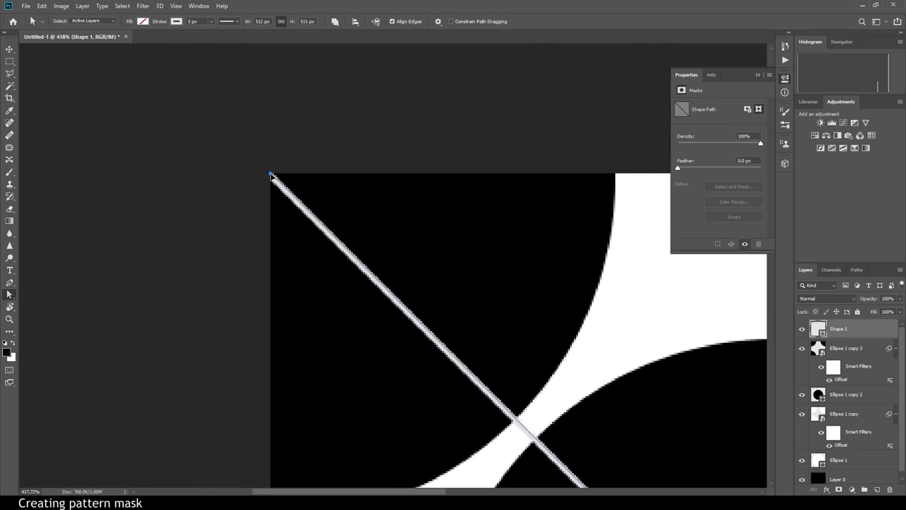
scroll(244, 155, "down", 2, "alt")
scroll(241, 152, "down", 2, "alt")
scroll(244, 134, "down", 1, "alt")
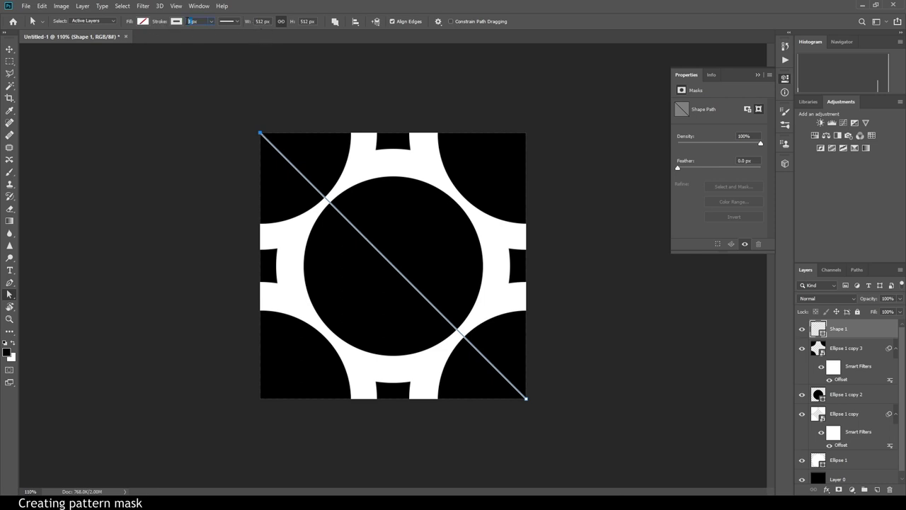
type("50")
key("Return")
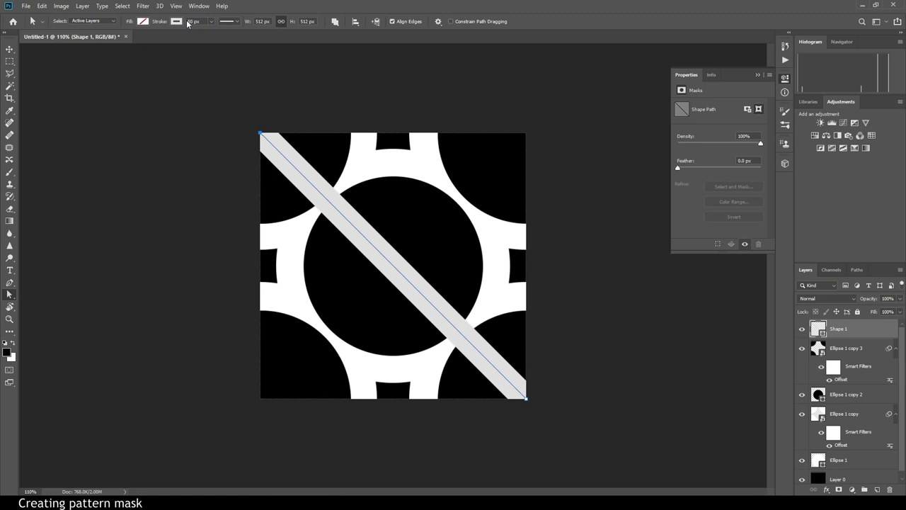
Duplicate the Shape 1 stripe and flip the copy horizontally so the two stripes form an X
left_click_drag(872, 333, 877, 490)
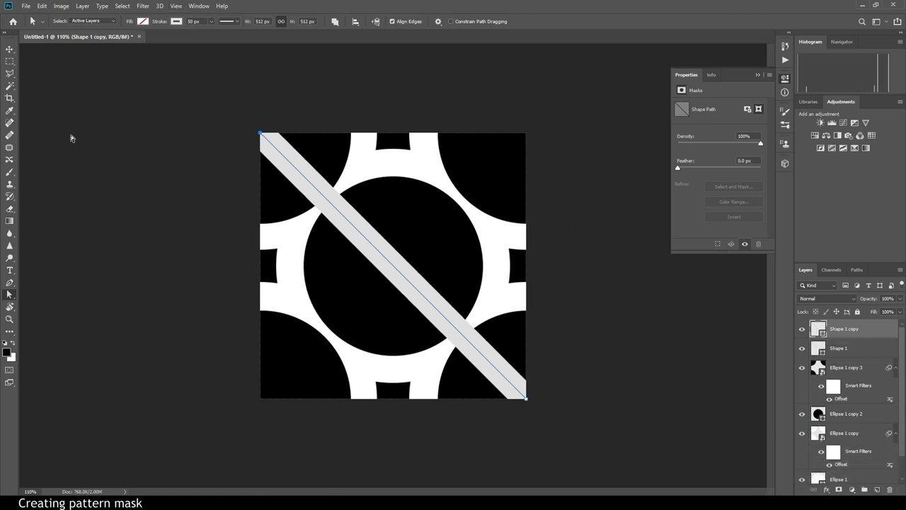
left_click(44, 6)
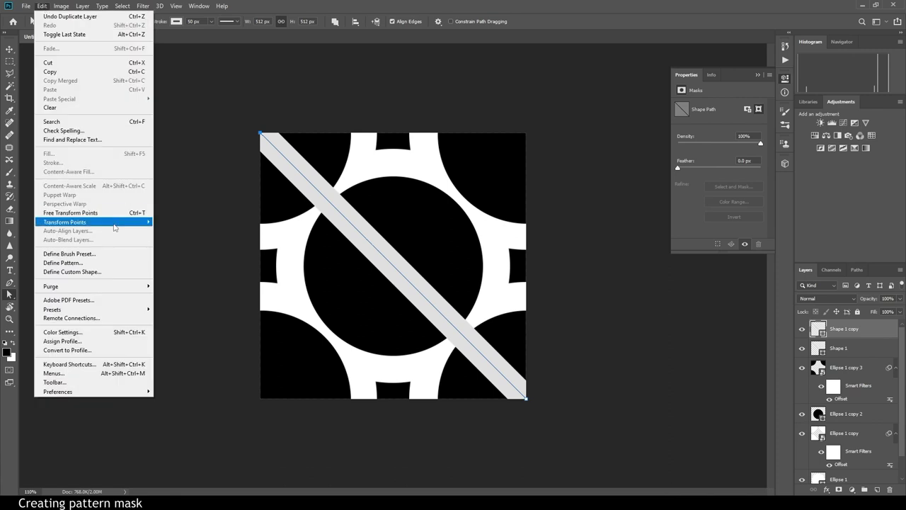
mouse_move(64, 221)
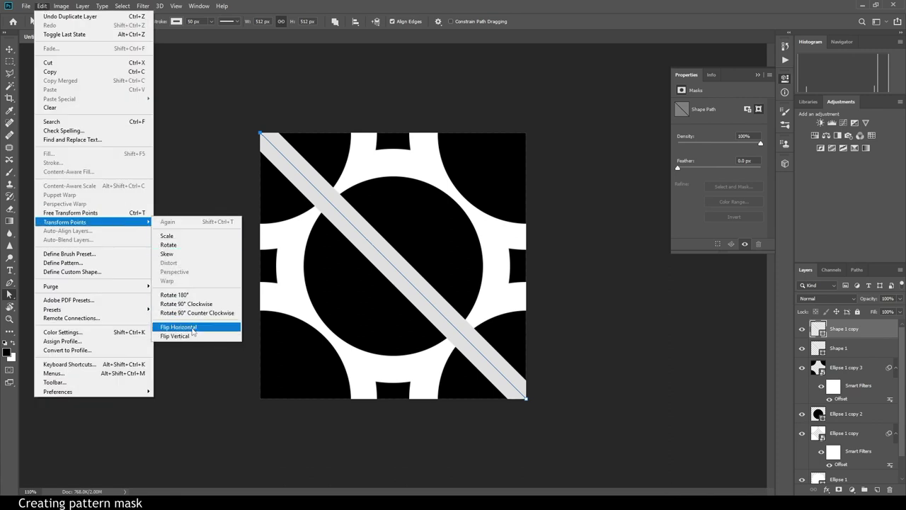
left_click(179, 327)
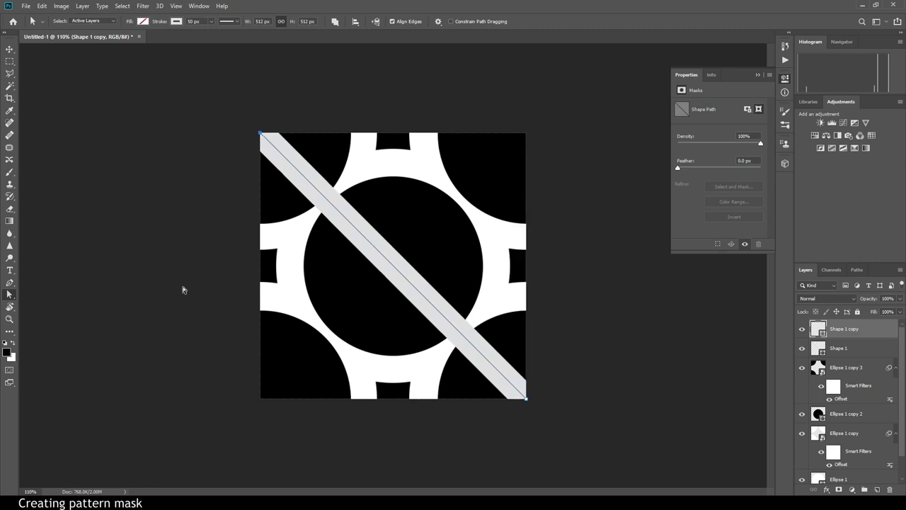
left_click(41, 5)
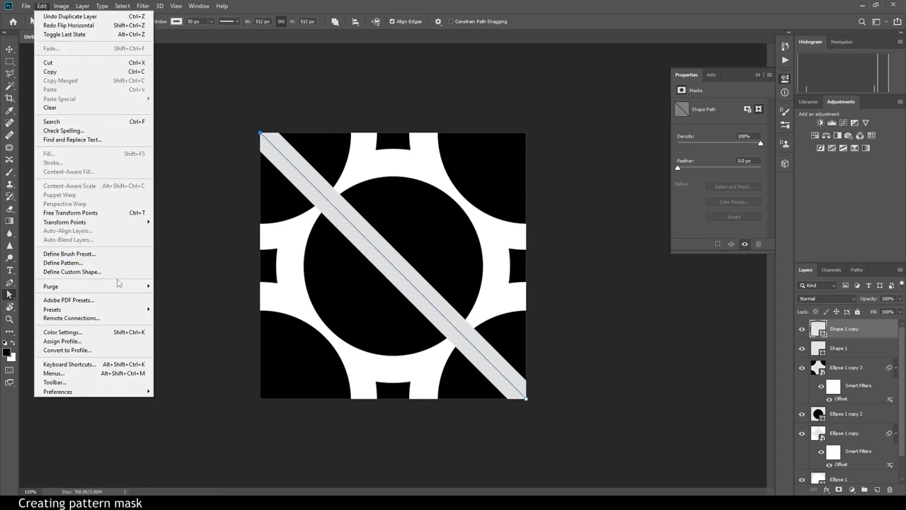
mouse_move(64, 222)
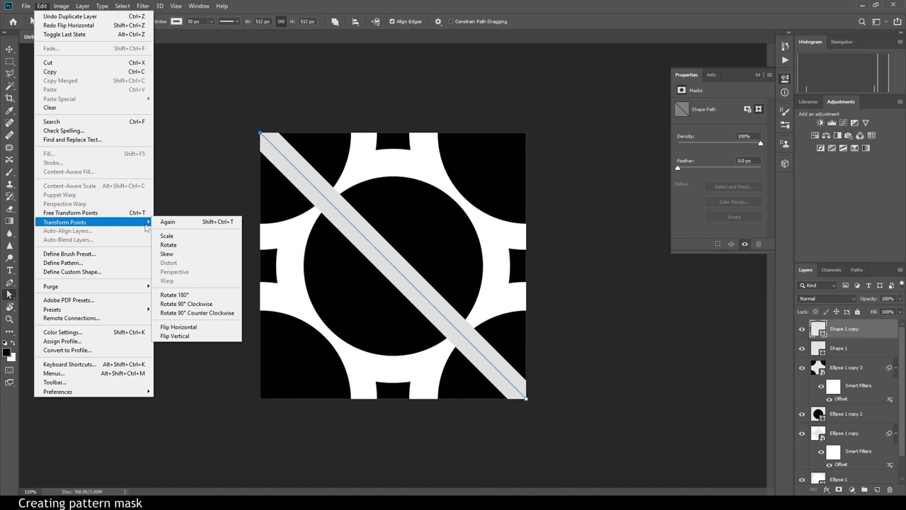
left_click(231, 103)
left_click(11, 50)
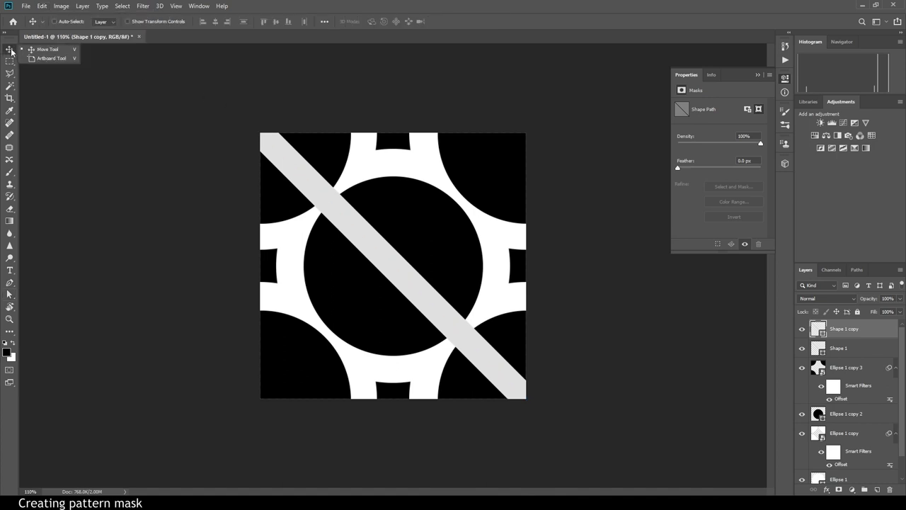
left_click(42, 5)
left_click(42, 6)
left_click(43, 5)
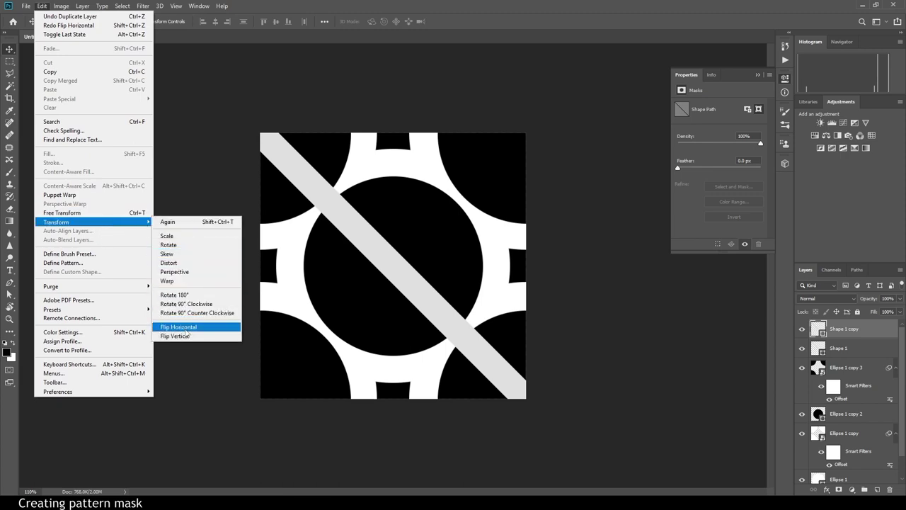
left_click(190, 328)
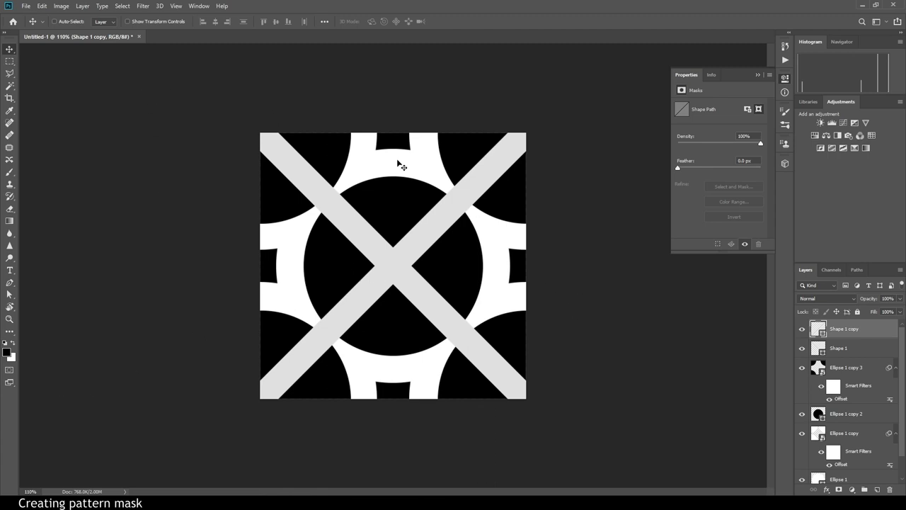
left_click(842, 350)
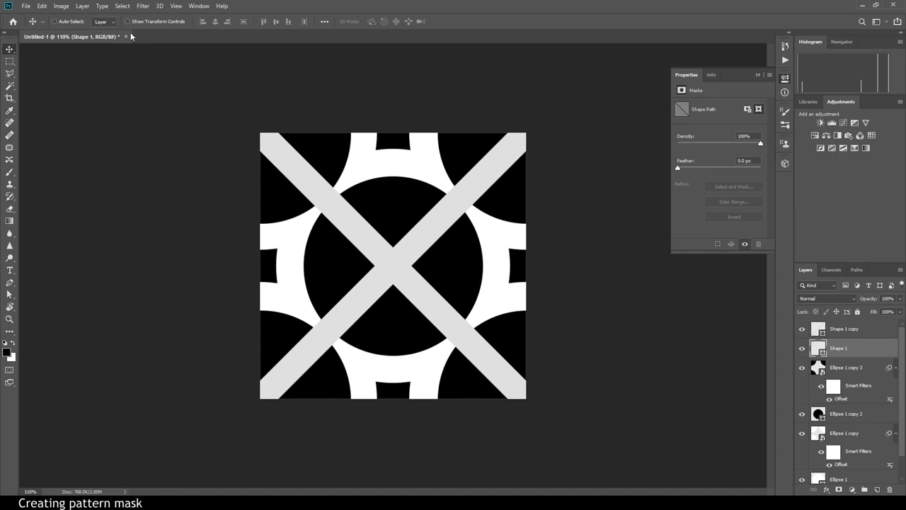
Set the stroke colour of both Shape 1 and Shape 1 copy stripes to white
left_click(9, 295)
left_click(175, 22)
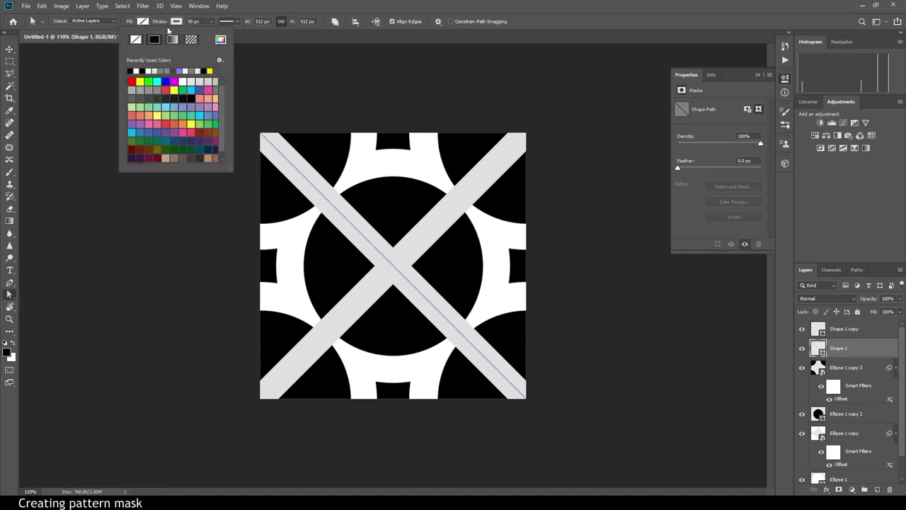
left_click(139, 70)
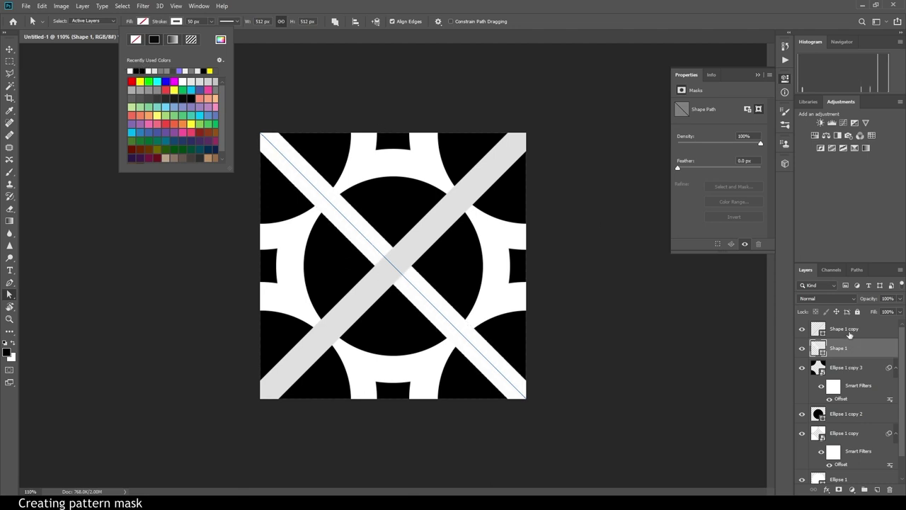
left_click(850, 333)
left_click(844, 330)
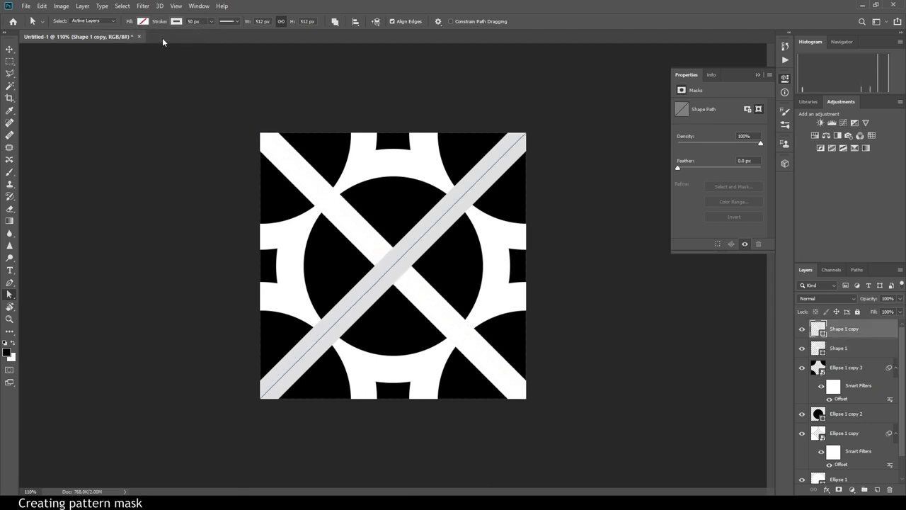
left_click(175, 22)
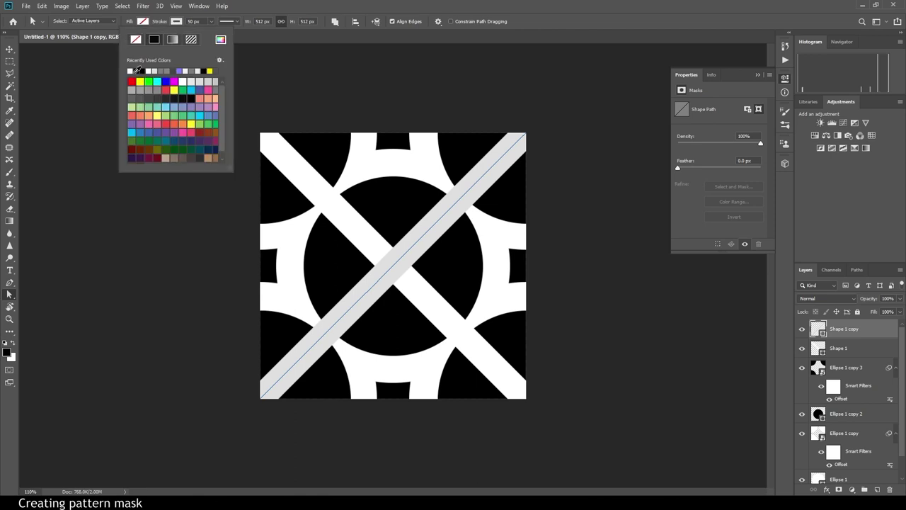
left_click(133, 70)
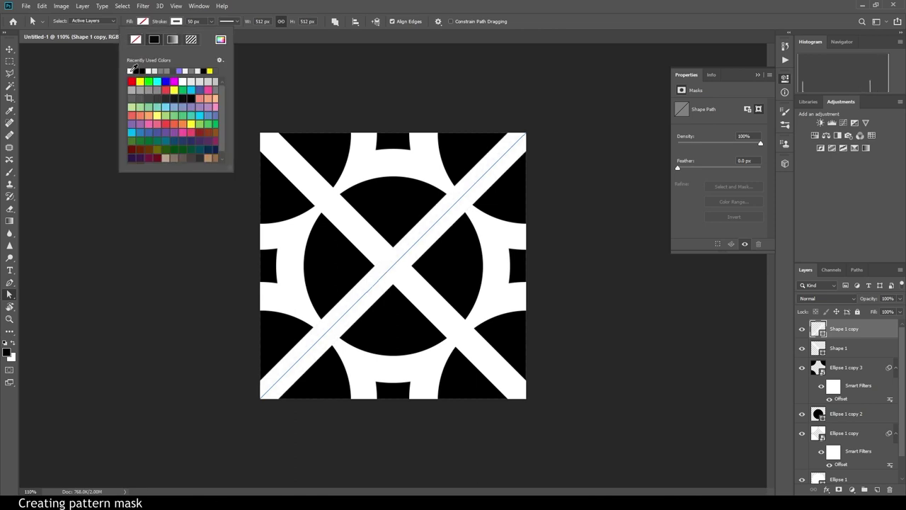
left_click(612, 255)
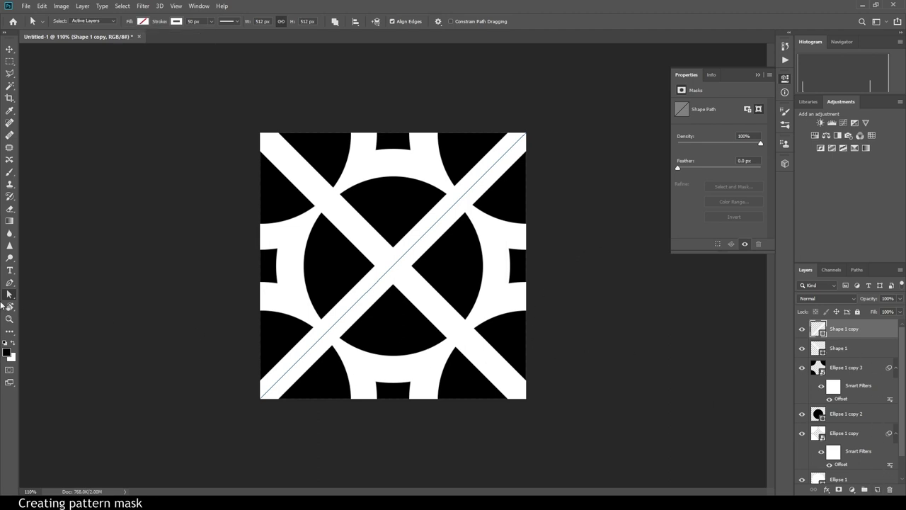
Draw a small circle with the Ellipse tool at the centre of the X
key("u")
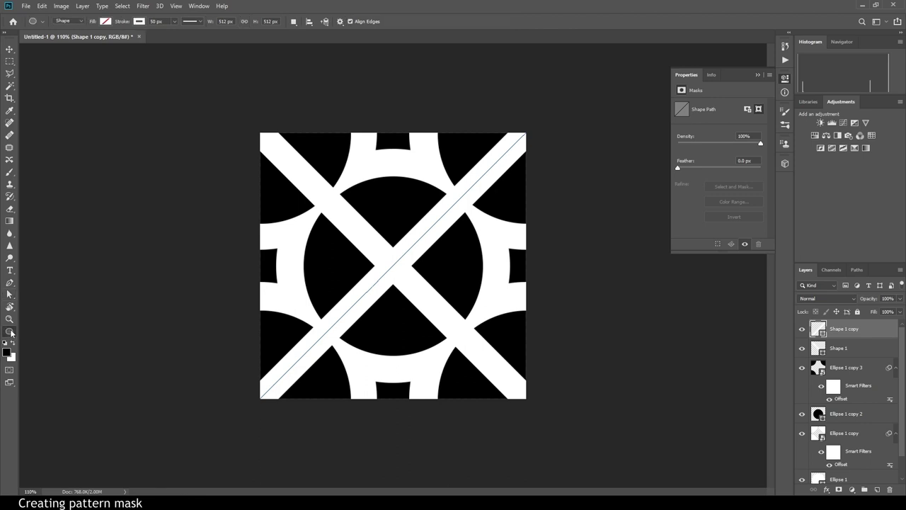
scroll(395, 266, "up", 1, "alt")
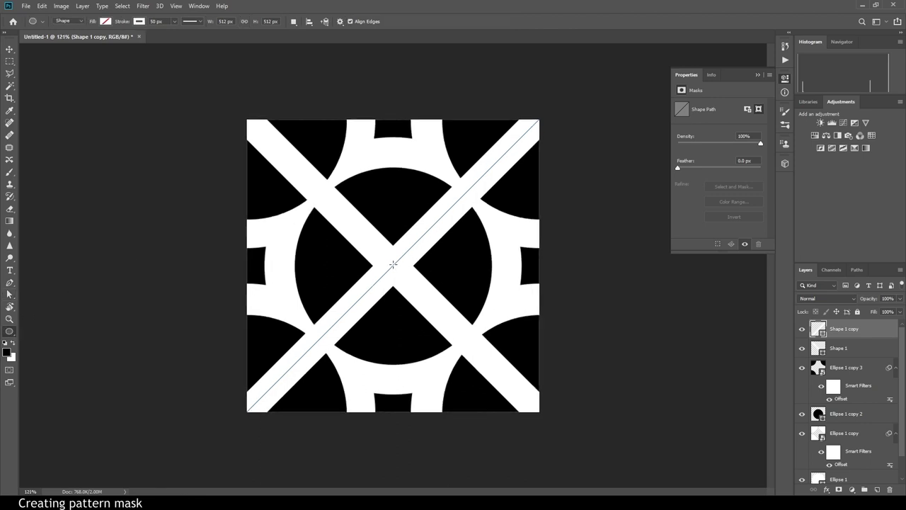
left_click_drag(392, 265, 407, 250, "alt+shift")
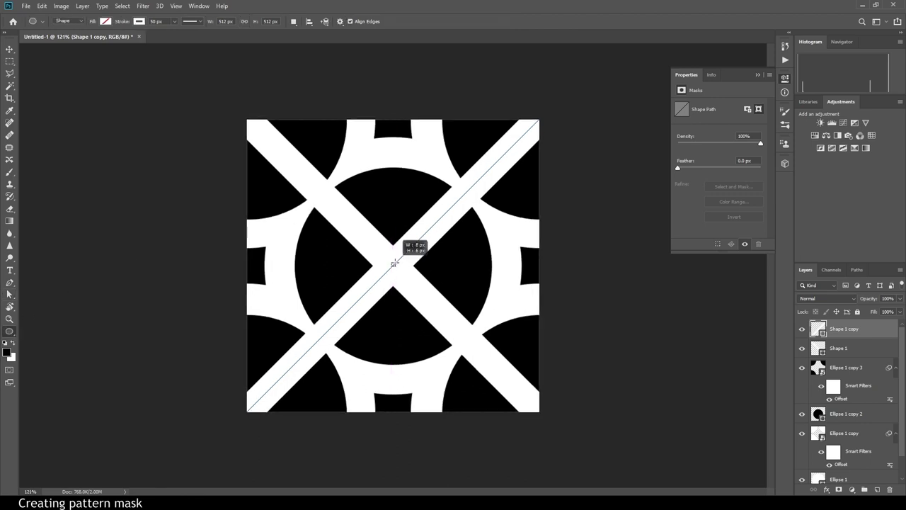
left_click_drag(407, 250, 412, 250, "alt+shift")
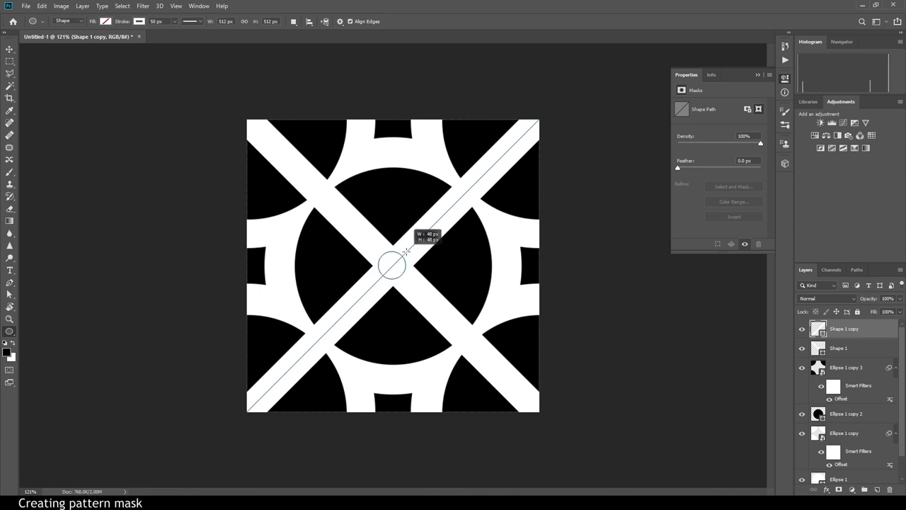
left_click_drag(412, 250, 412, 250, "alt+shift")
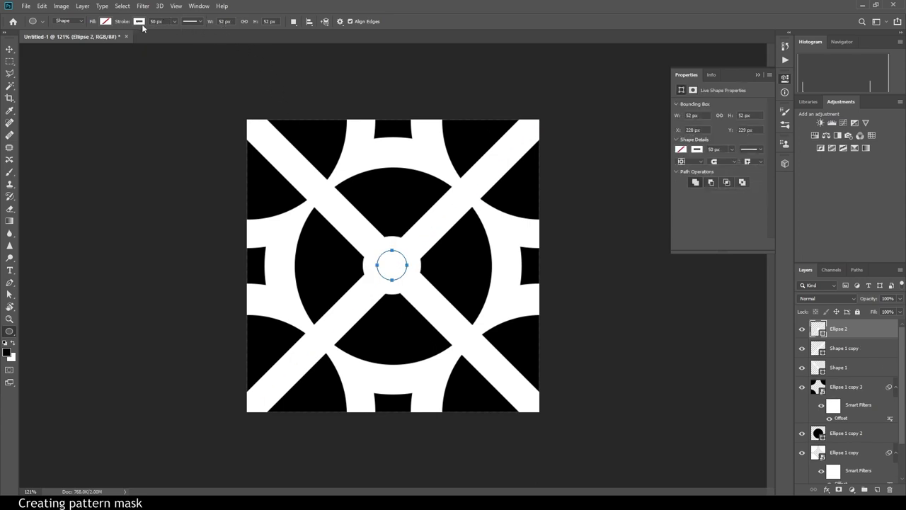
Give the circle no stroke and a black fill, then duplicate the Ellipse 2 layer
left_click(141, 23)
left_click(99, 40)
left_click(105, 22)
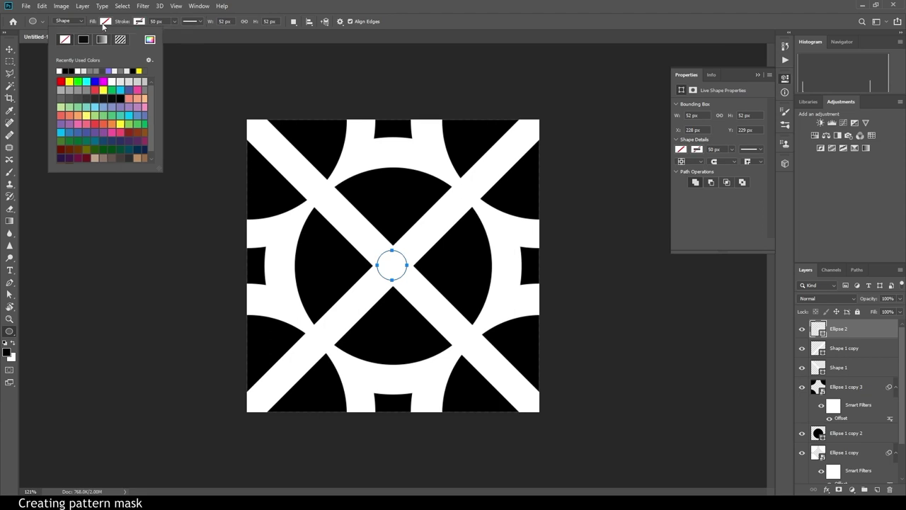
left_click(61, 71)
left_click(68, 72)
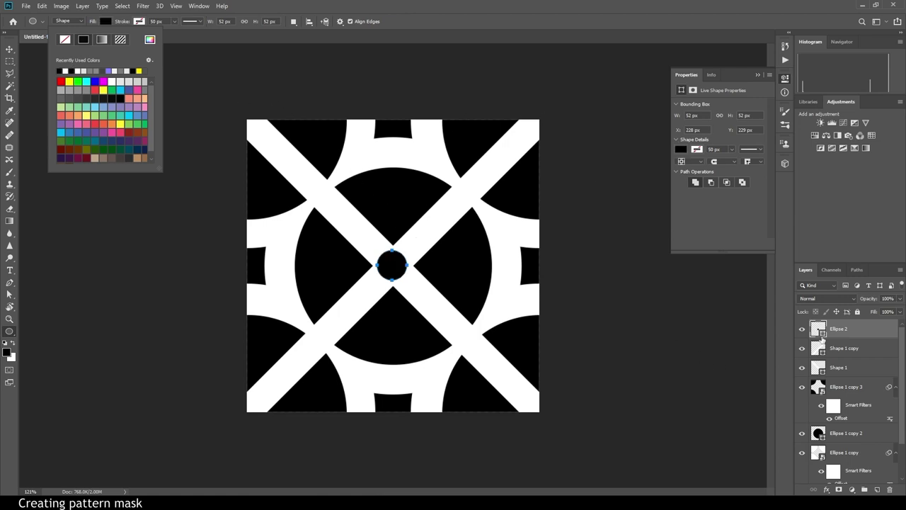
left_click(836, 331)
left_click_drag(841, 332, 877, 489)
Offset the circle copy +256 px both ways with wrap-around, then add an Invert adjustment layer
left_click(138, 7)
mouse_move(150, 193)
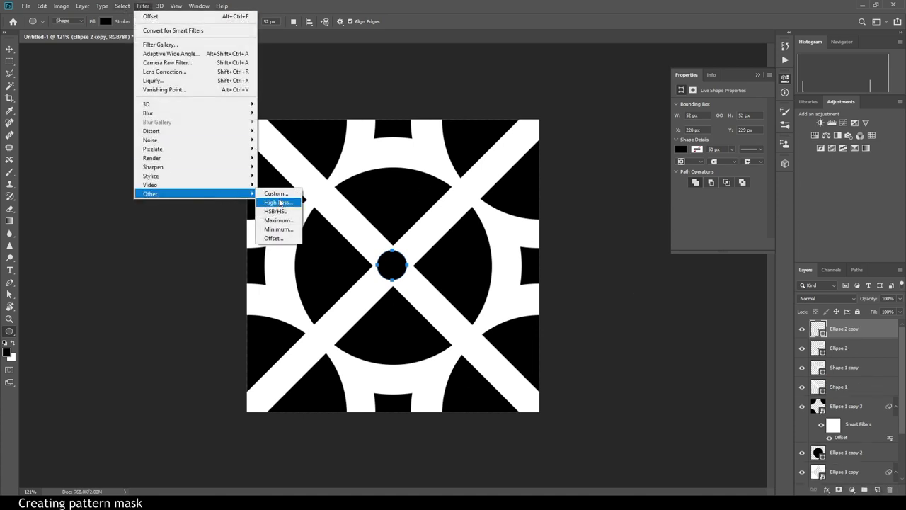
left_click(281, 241)
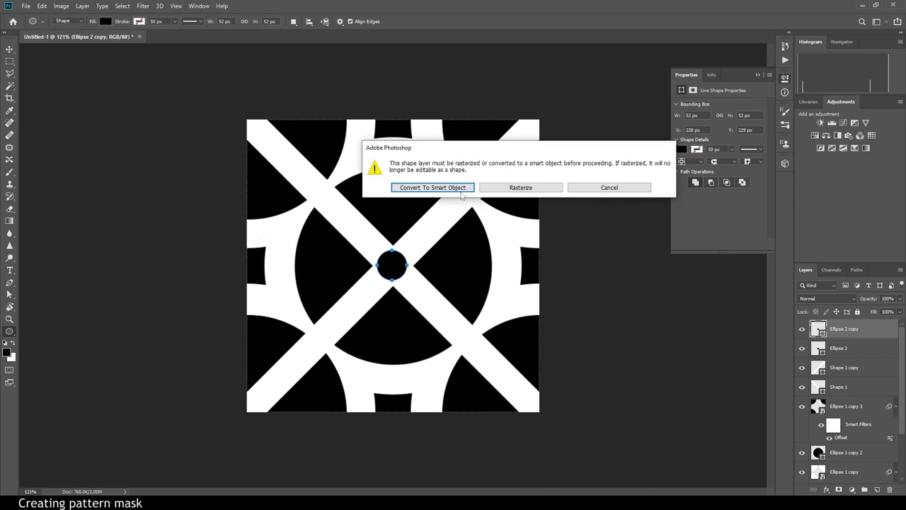
left_click(460, 188)
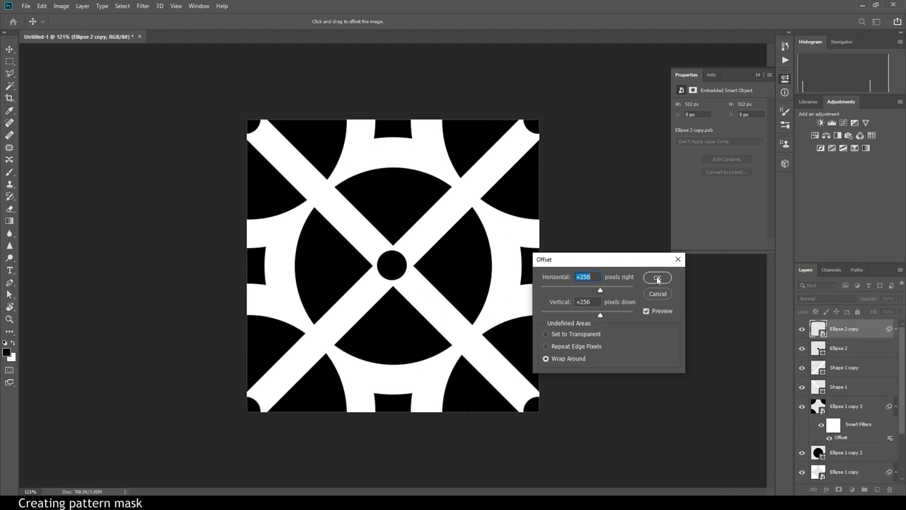
left_click(657, 279)
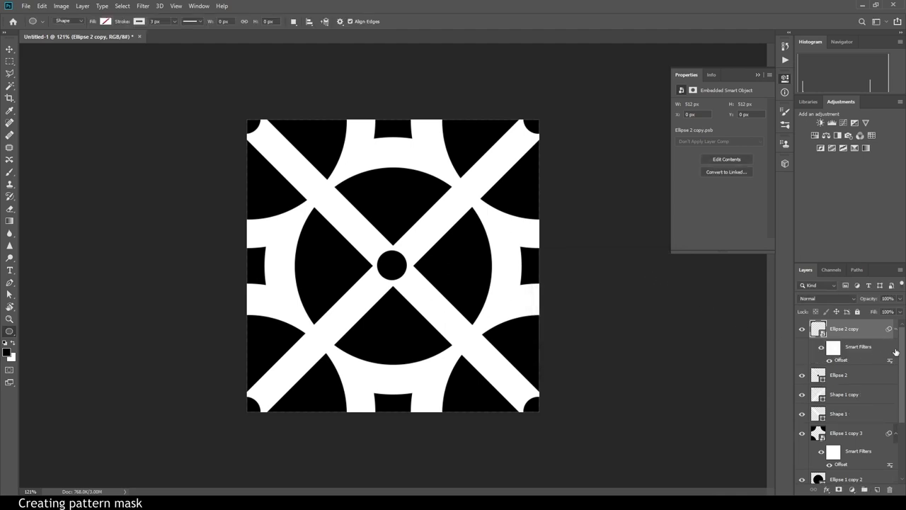
left_click(852, 490)
left_click(843, 454)
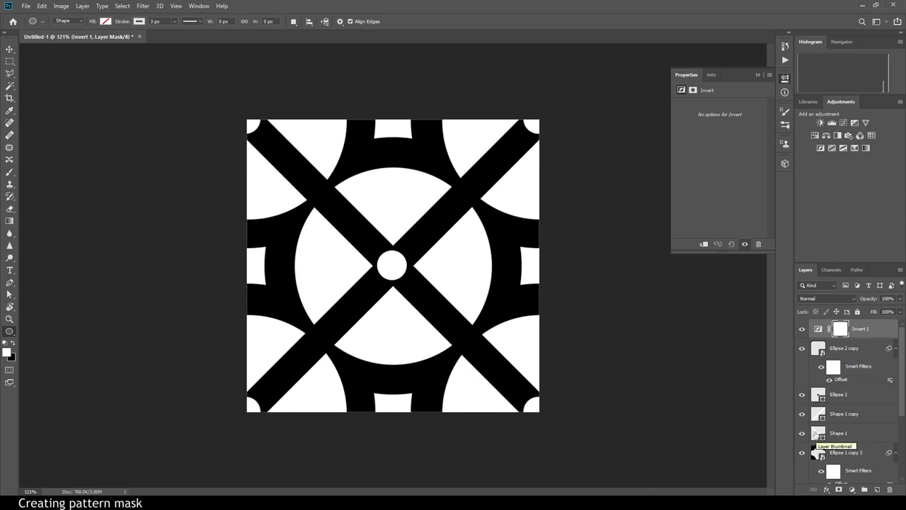
left_click(849, 394)
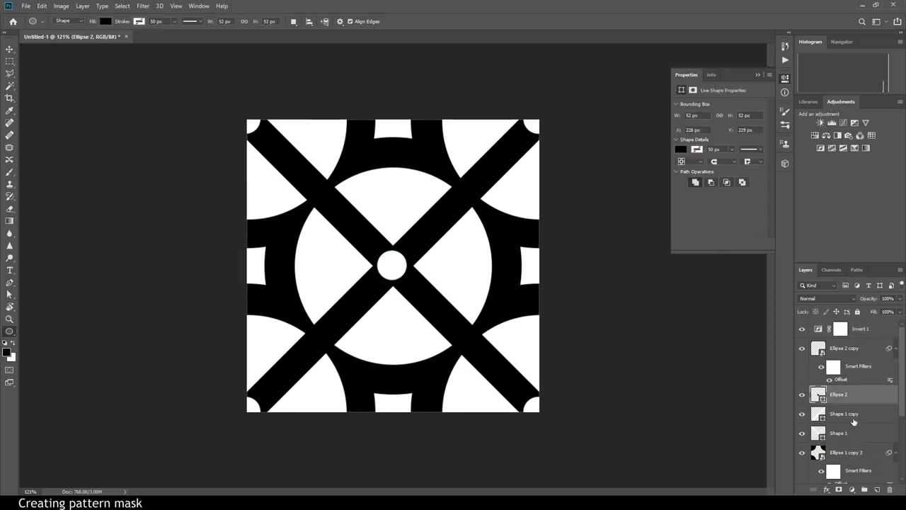
scroll(853, 422, "down", 1)
left_click(842, 416)
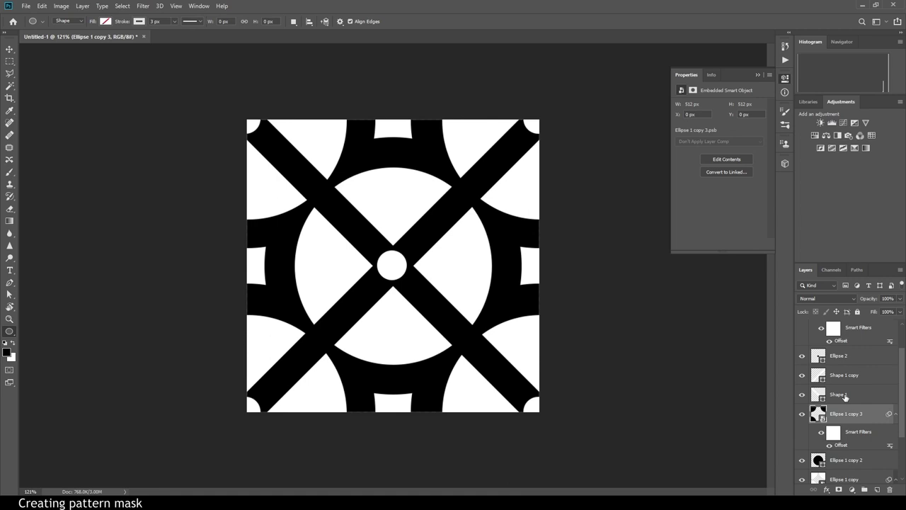
left_click(844, 396)
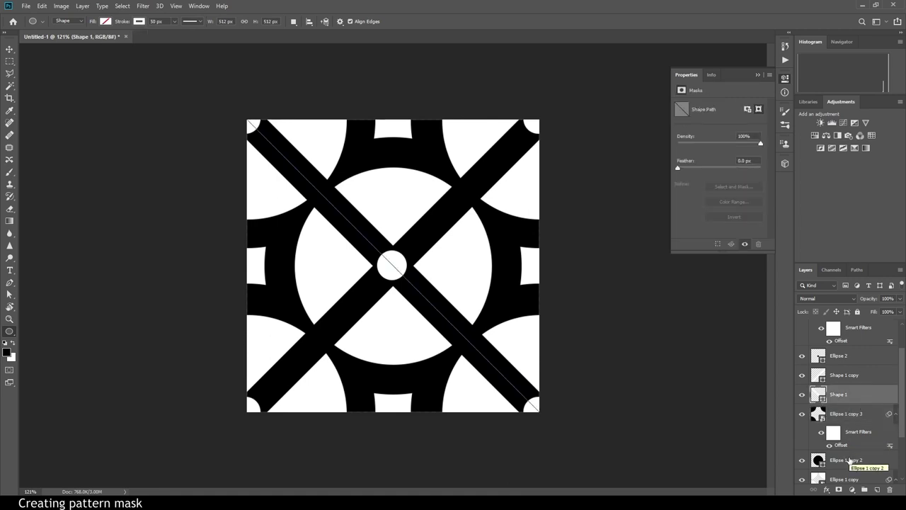
scroll(849, 354, "up", 1)
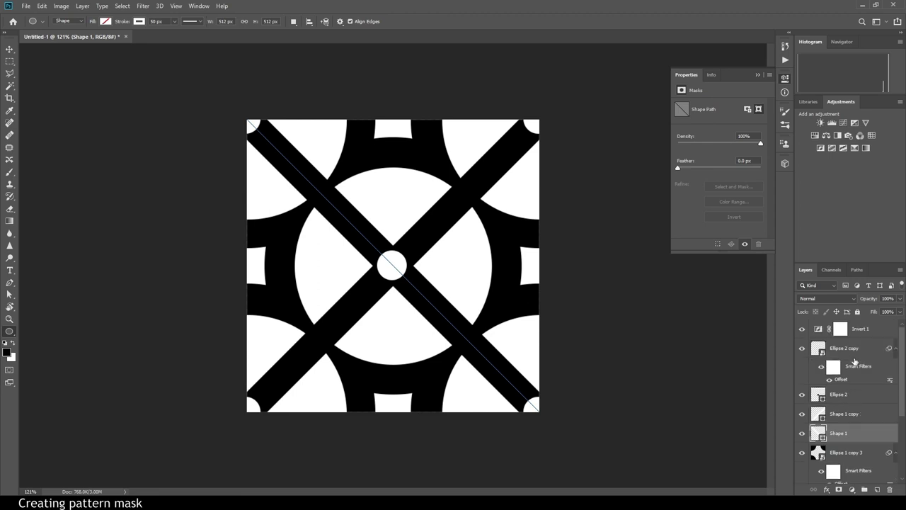
left_click(860, 331)
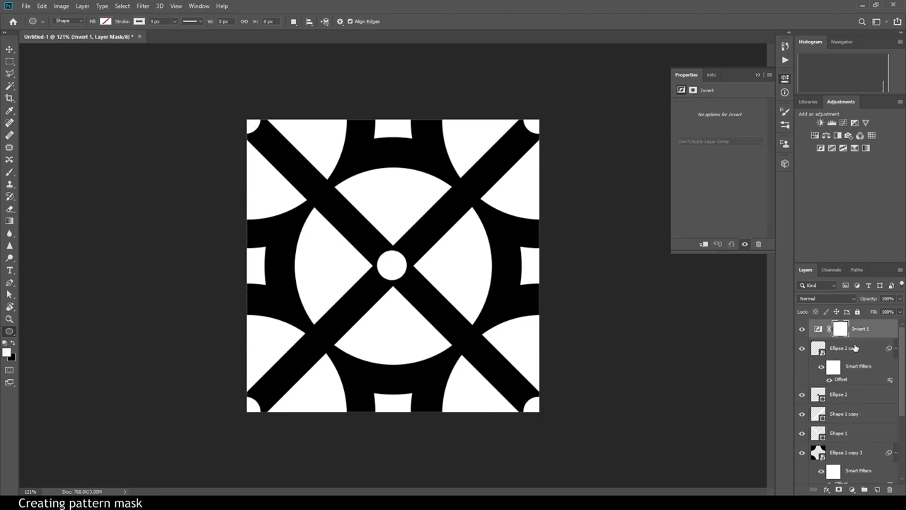
left_click(854, 348)
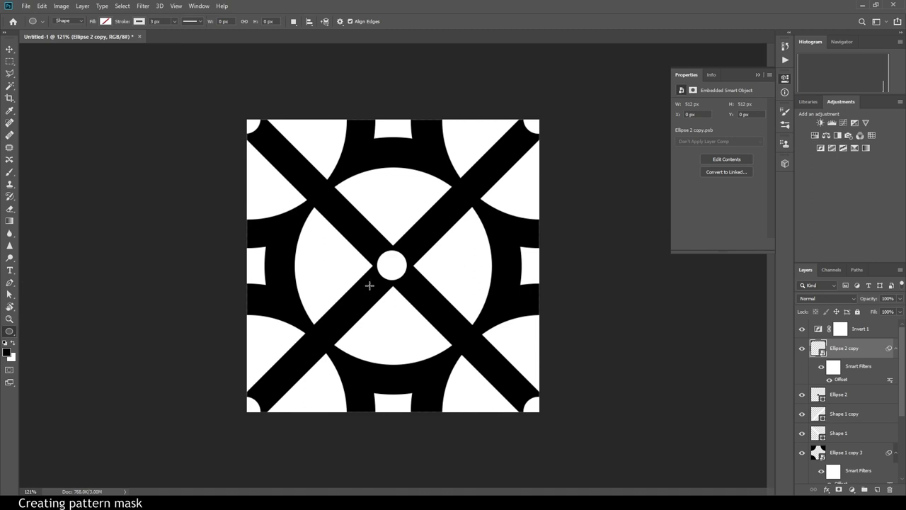
left_click(392, 266)
Draw a large circle with the Ellipse tool centred on the small white dot
left_click(11, 333)
right_click(10, 333)
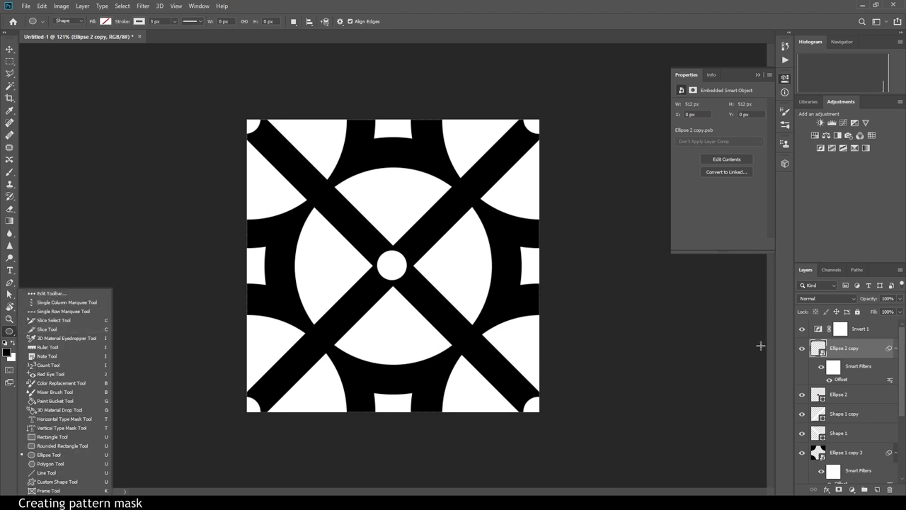
left_click(877, 489)
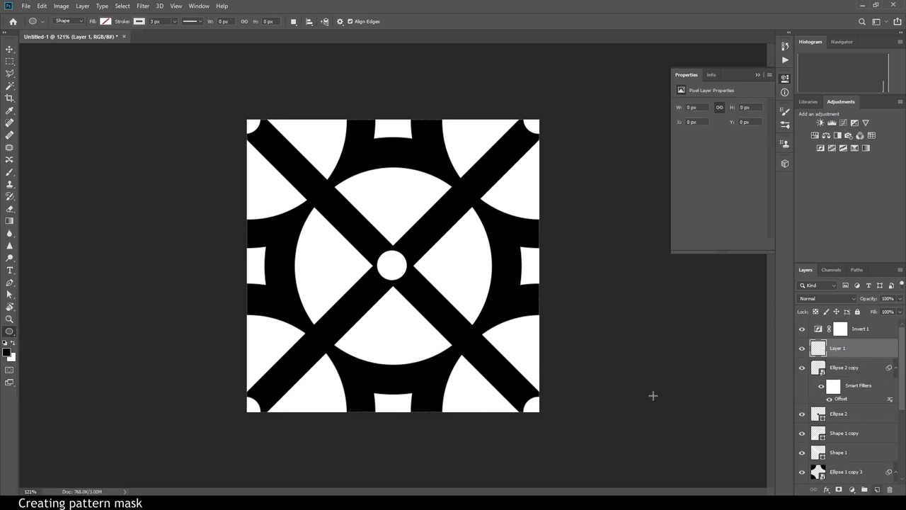
left_click(395, 253)
left_click_drag(392, 265, 462, 151, "alt+shift")
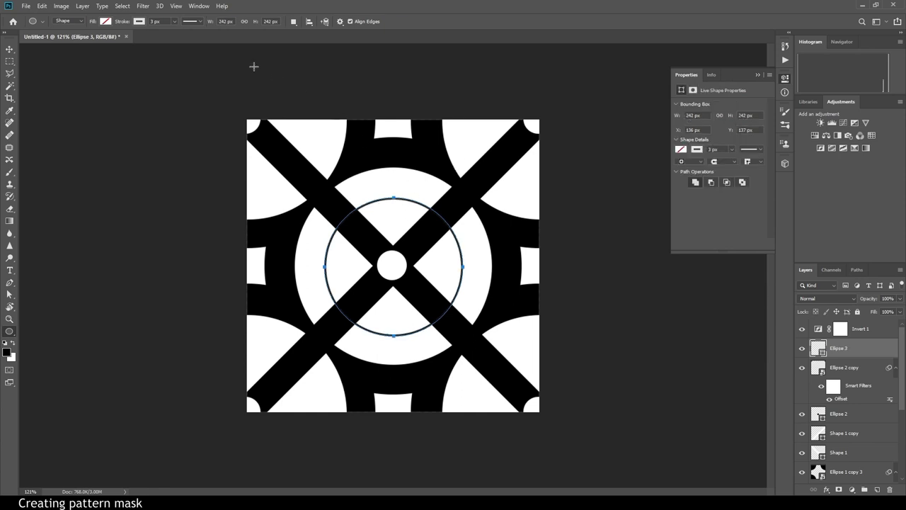
Give the large circle no outline and a solid black fill
left_click(140, 22)
left_click(102, 41)
left_click(106, 21)
left_click(82, 41)
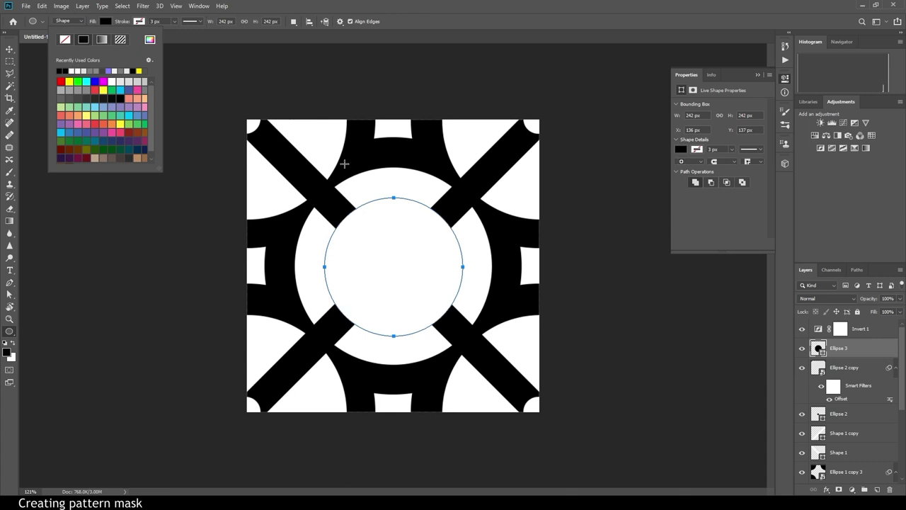
left_click(71, 67)
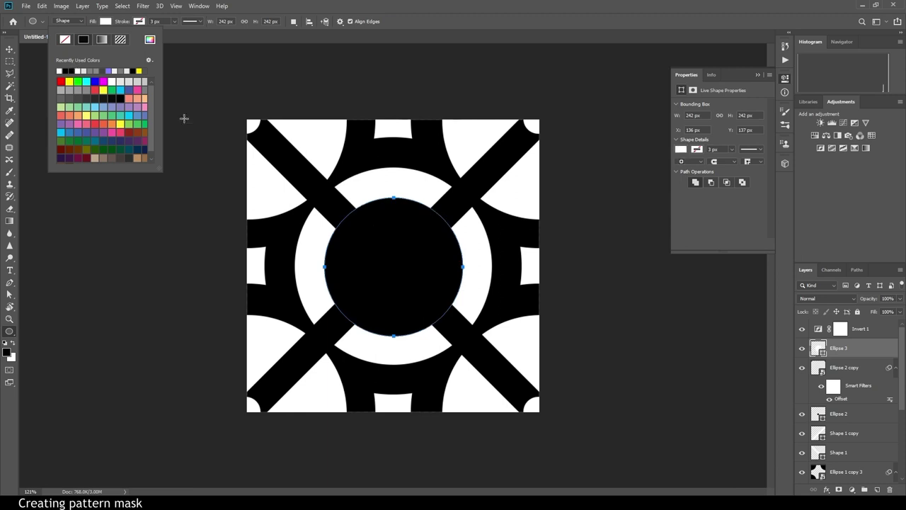
left_click(424, 239)
Centre the black disc on the tile, move Ellipse 3 below Ellipse 2, and duplicate it
key("v")
left_click_drag(404, 266, 392, 256)
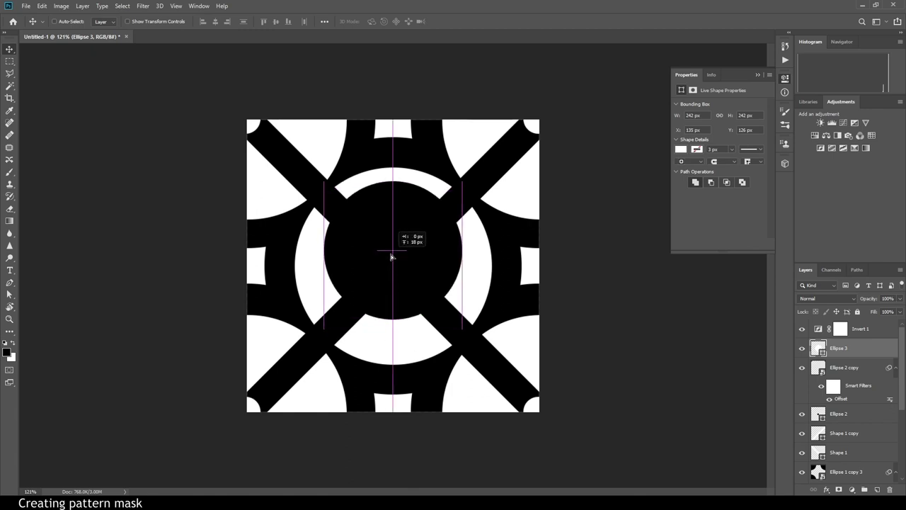
left_click_drag(391, 257, 398, 269)
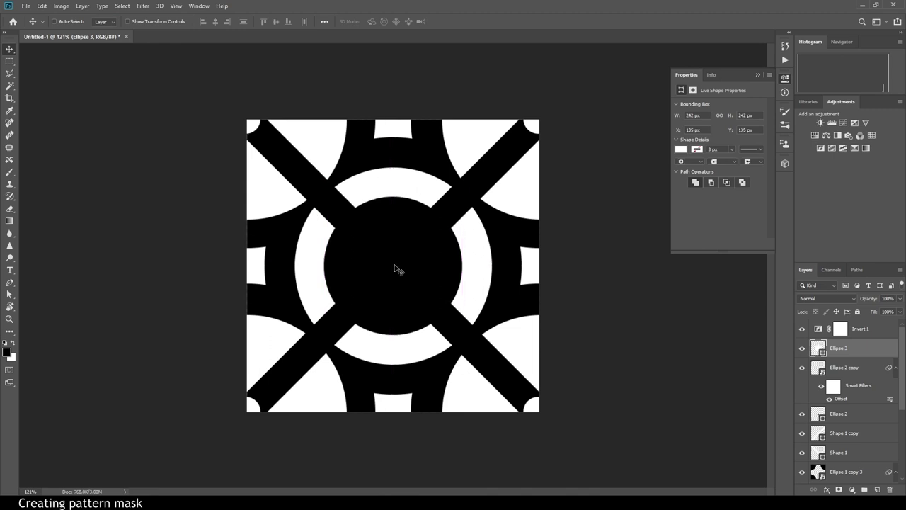
left_click_drag(840, 348, 848, 414)
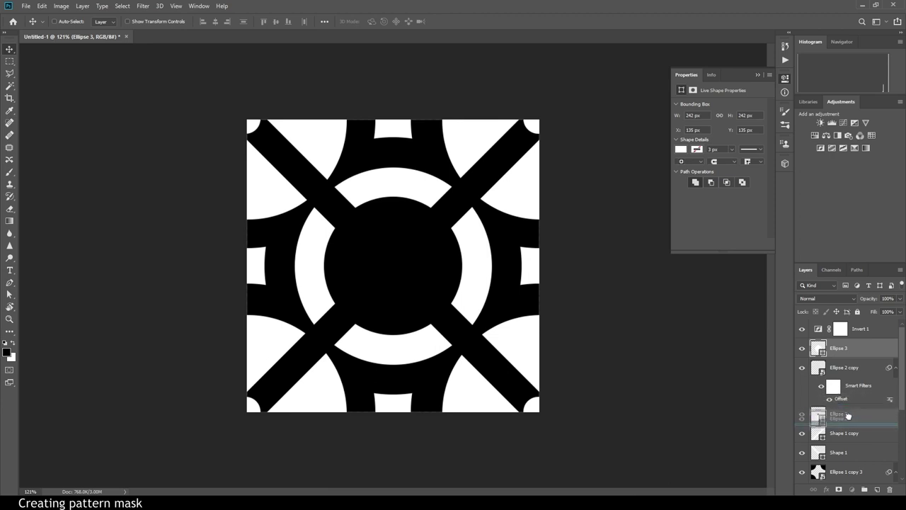
left_click_drag(848, 414, 850, 415)
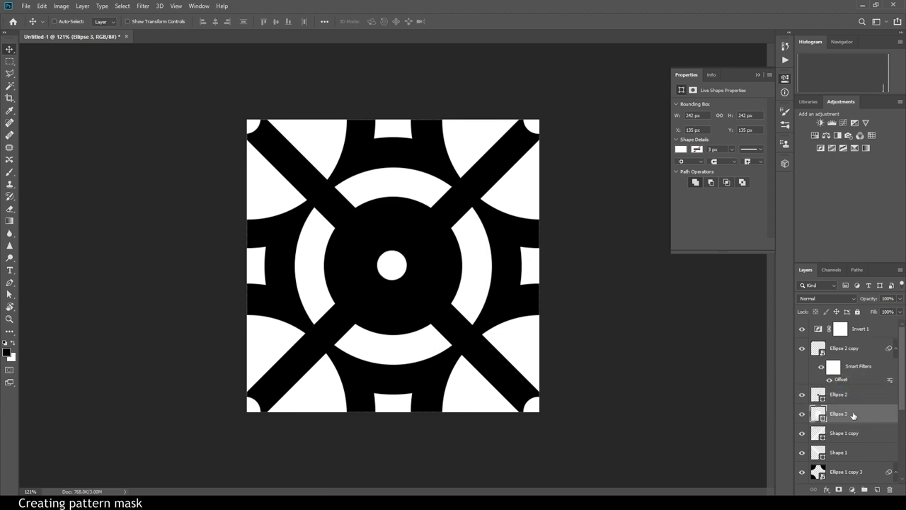
key("ctrl+j")
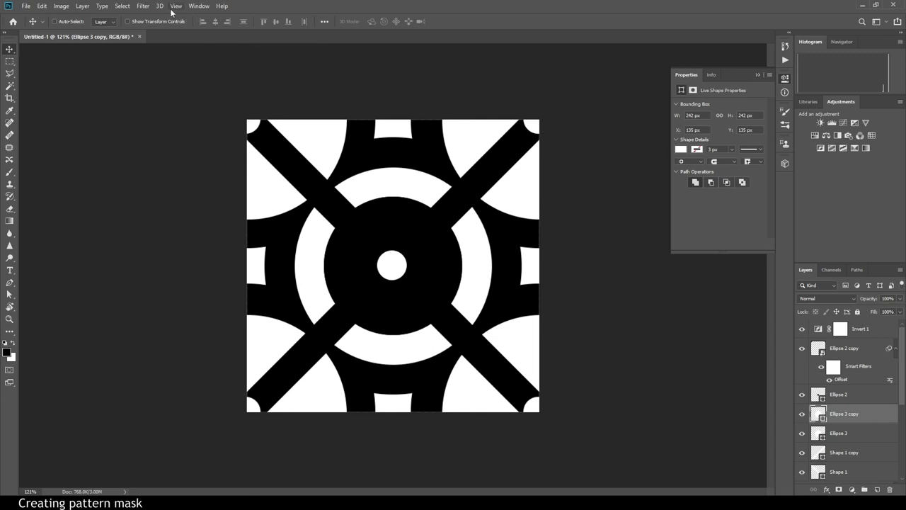
Offset the Ellipse 3 copy by +256 px horizontally and vertically with wrap-around, then zoom out
left_click(143, 6)
mouse_move(195, 193)
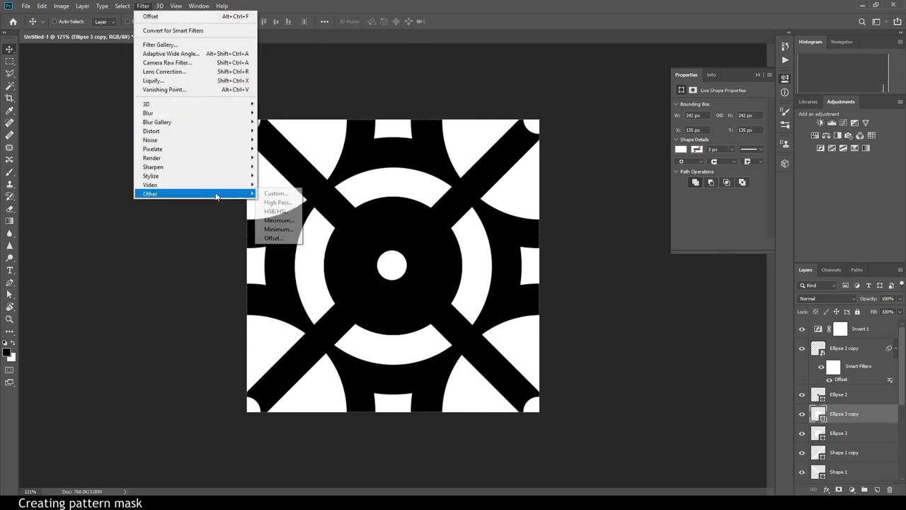
left_click(273, 238)
left_click(469, 189)
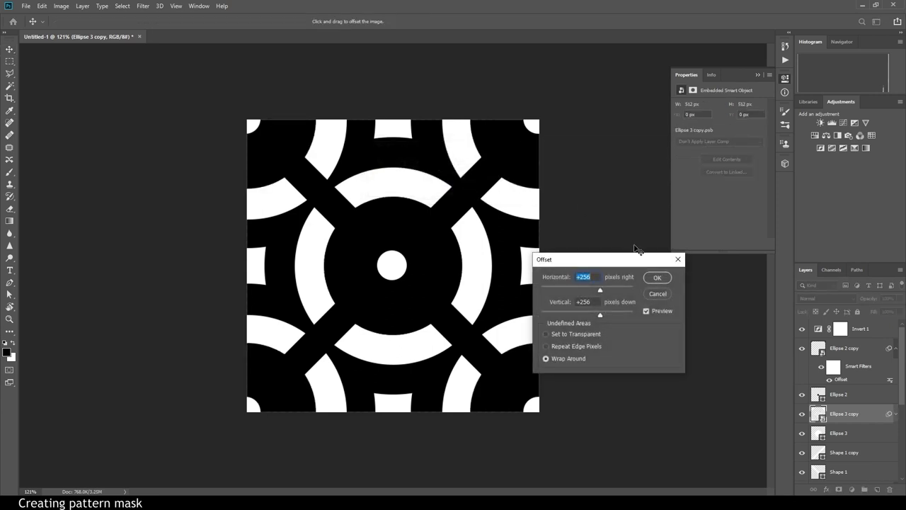
left_click(657, 278)
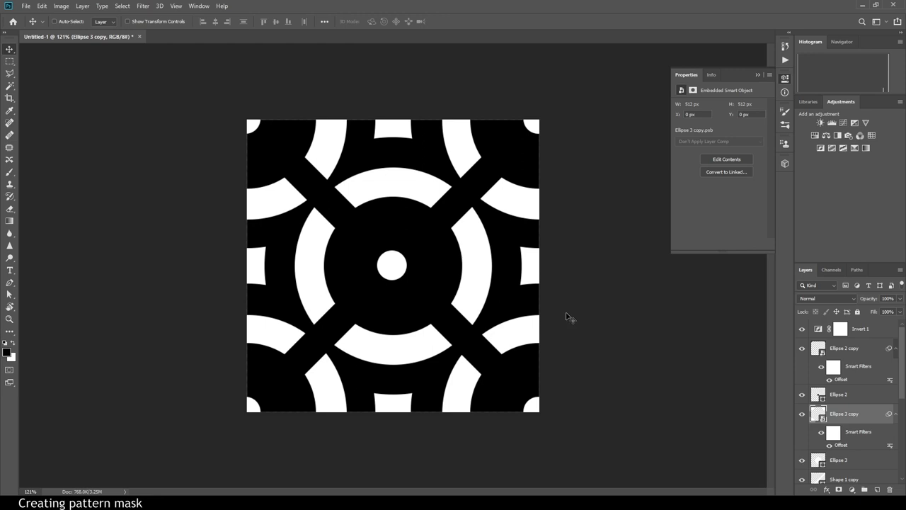
key("ctrl+minus")
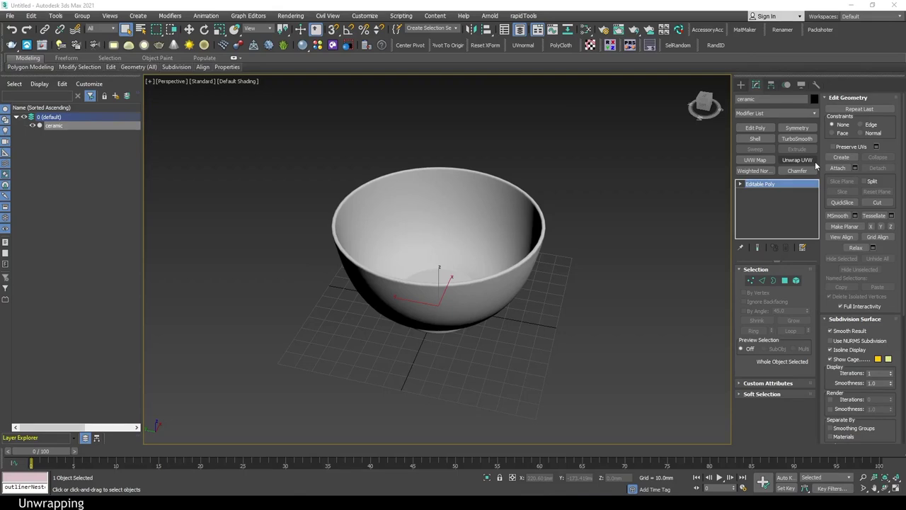
Add Unwrap UVW to the ceramic bowl and check its inner and outer UV islands in the UV editor
left_click(812, 161)
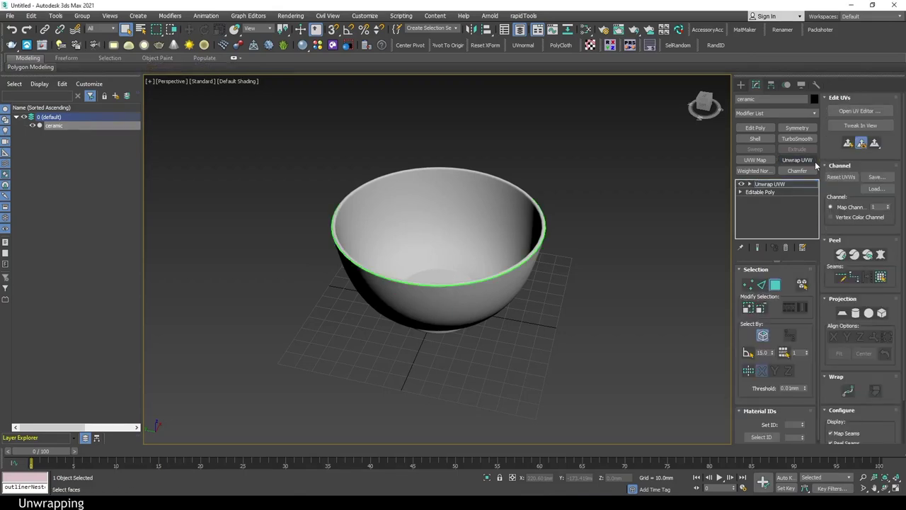
left_click(859, 111)
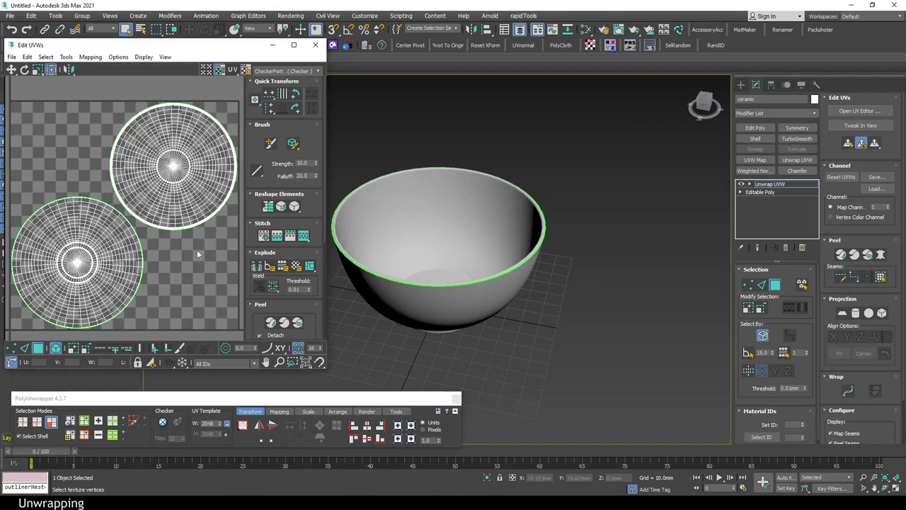
left_click(204, 212)
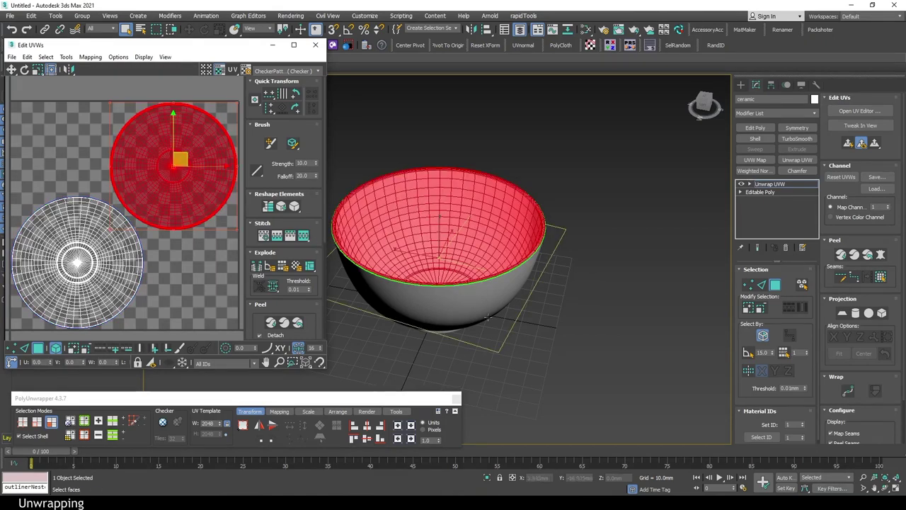
mouse_move(519, 322)
middle_mouse_down("alt")
mouse_move(579, 303)
mouse_move(589, 258)
mouse_move(552, 267)
mouse_move(554, 317)
mouse_move(523, 284)
mouse_move(518, 244)
mouse_move(527, 297)
mouse_move(550, 326)
mouse_move(596, 315)
middle_mouse_up("alt")
left_click(134, 280)
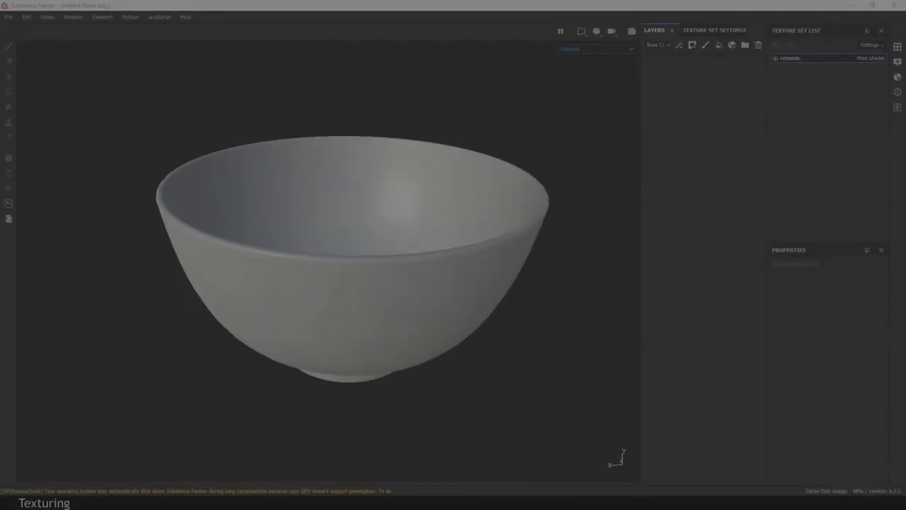
Add a folder to the ceramic layer stack and name it 'outter'
middle_click_drag(521, 338, 515, 339, "alt")
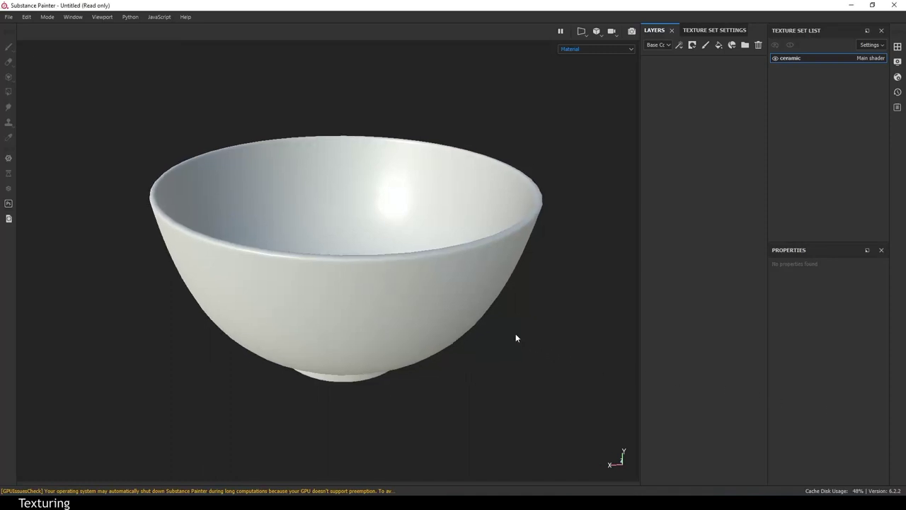
left_click(744, 45)
double_click(688, 67)
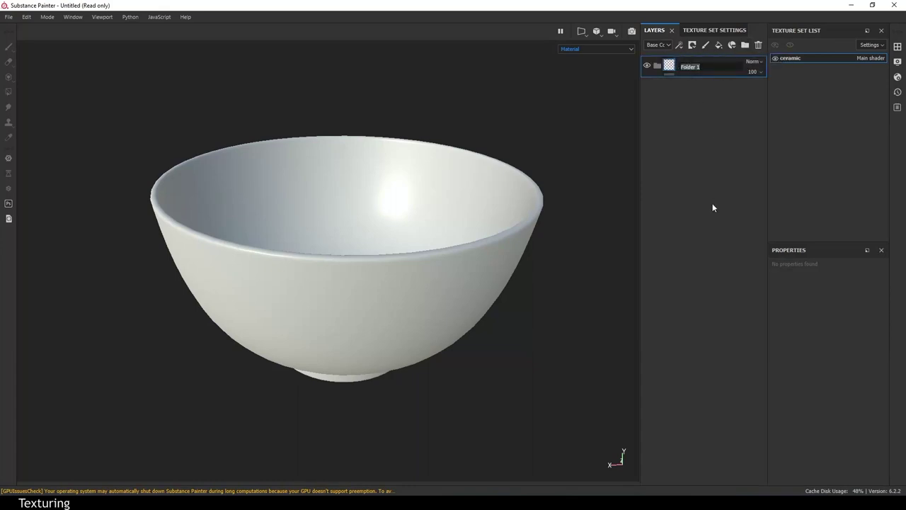
type("ou")
type("tter")
key("Return")
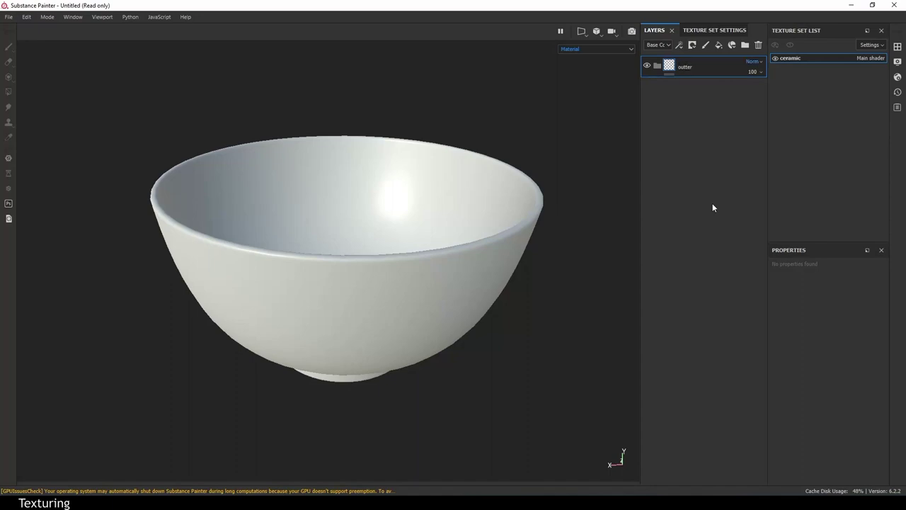
Give the outter folder a black mask and show the Mask channel in the flat UV view
right_click(685, 70)
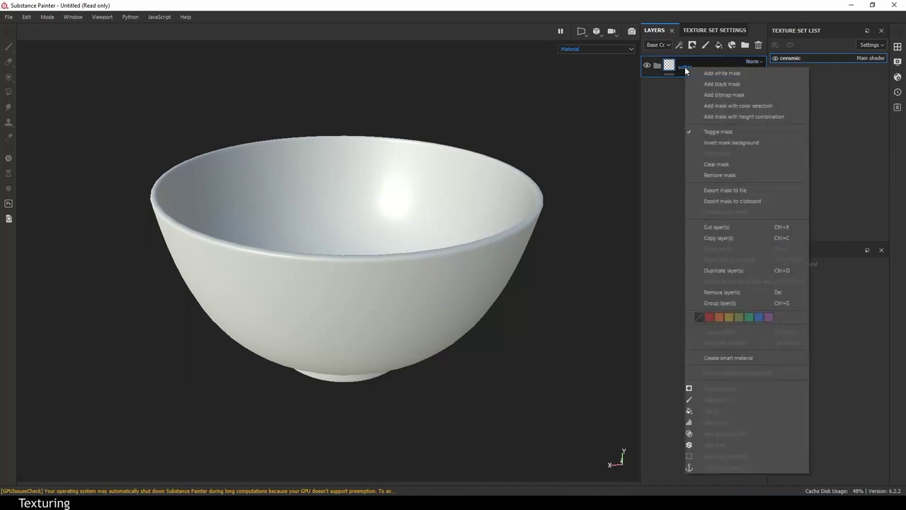
left_click(712, 81)
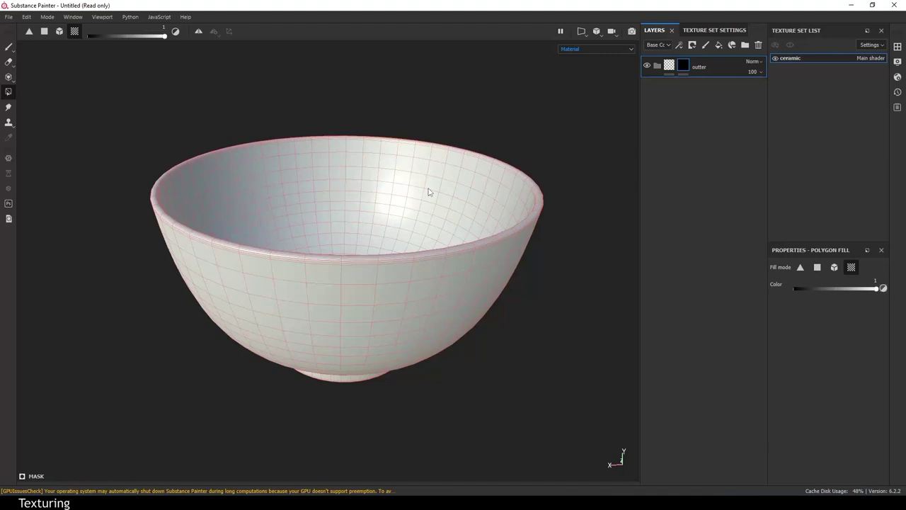
key("F3")
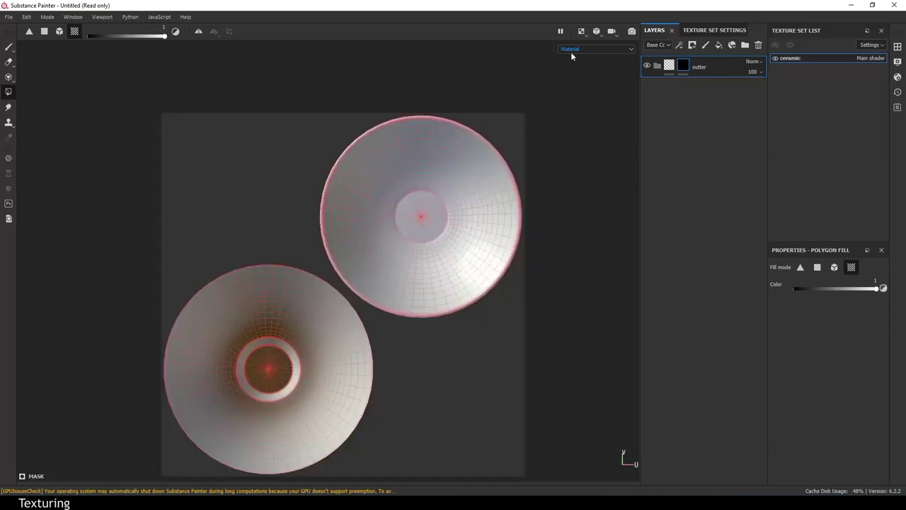
left_click(571, 49)
left_click(583, 116)
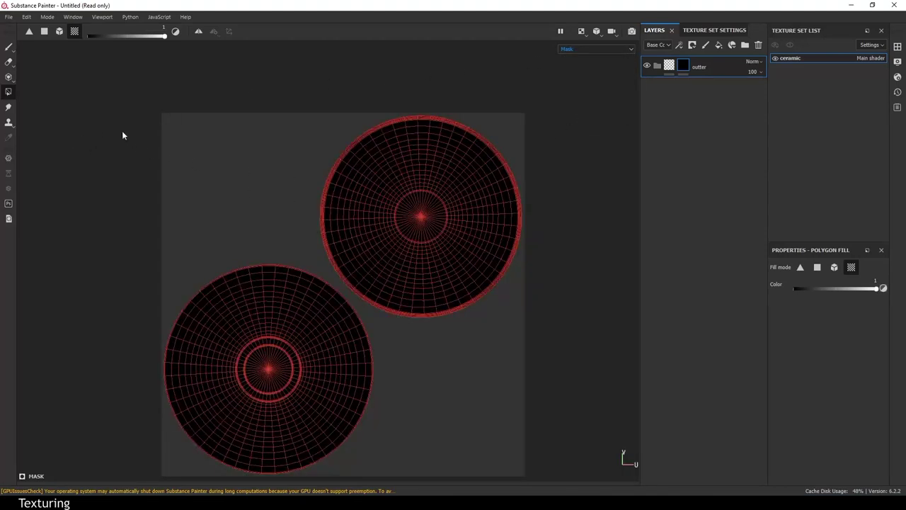
Fill the lower, outer-surface UV island white in outter's mask using UV chunk fill
left_click(74, 31)
left_click(253, 278)
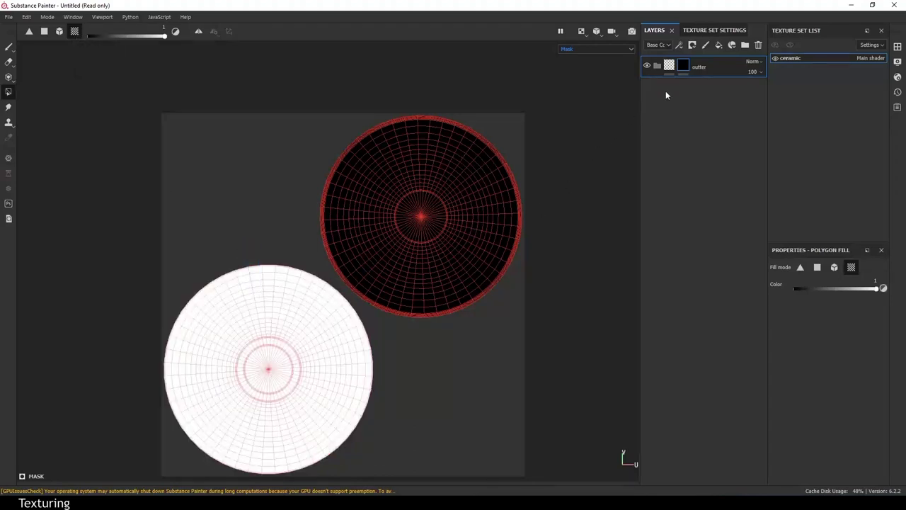
left_click(744, 45)
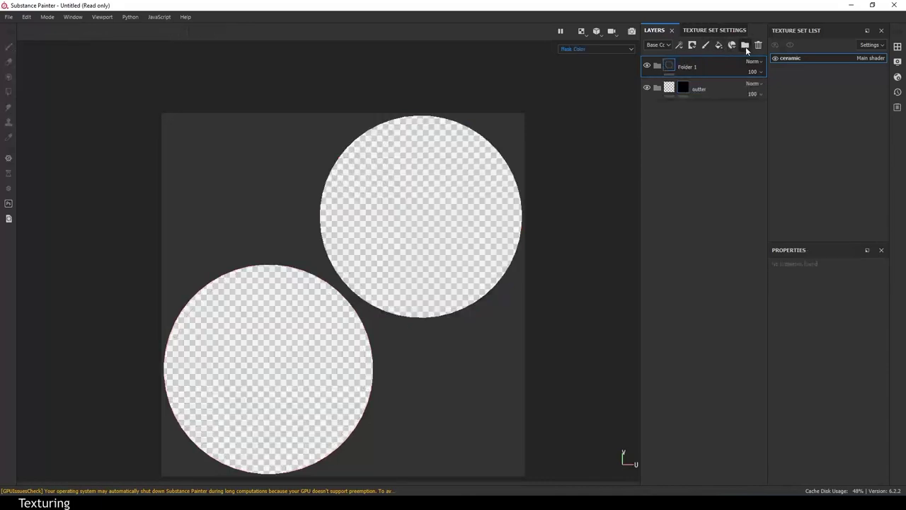
Name the new folder 'inner', add a black mask, and fill the interior UV island white
double_click(690, 66)
type("inner")
key("Return")
right_click(676, 65)
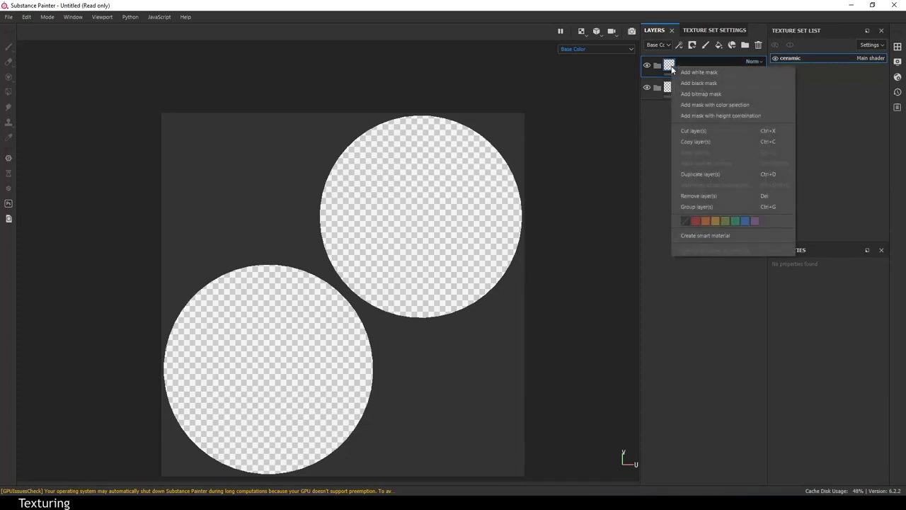
left_click(701, 82)
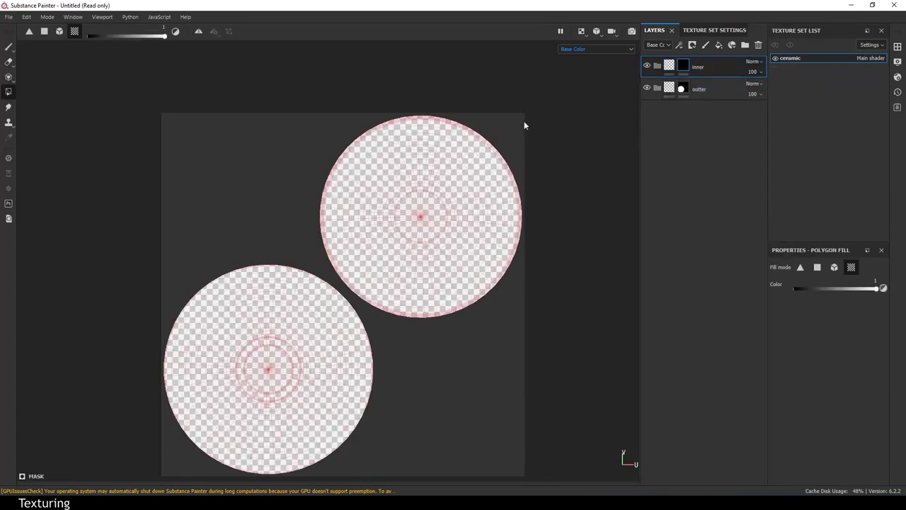
left_click(575, 49)
left_click(585, 116)
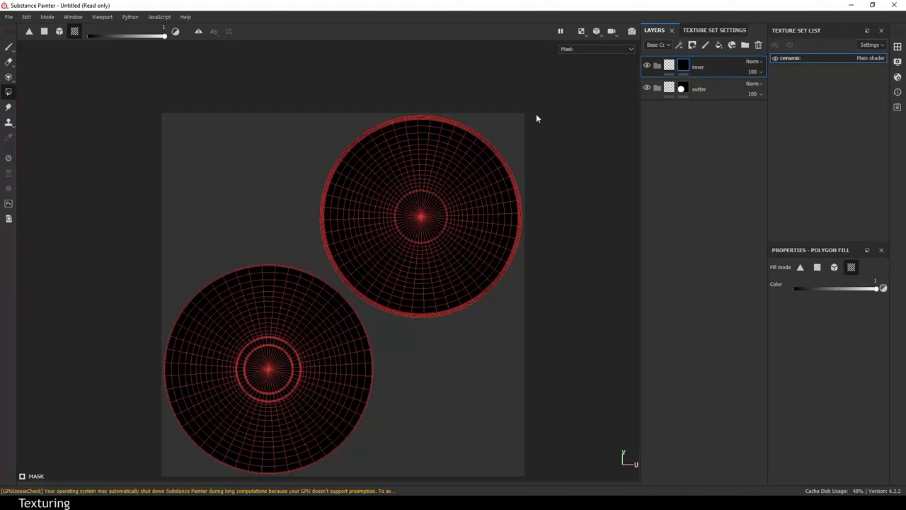
left_click_drag(538, 113, 467, 154)
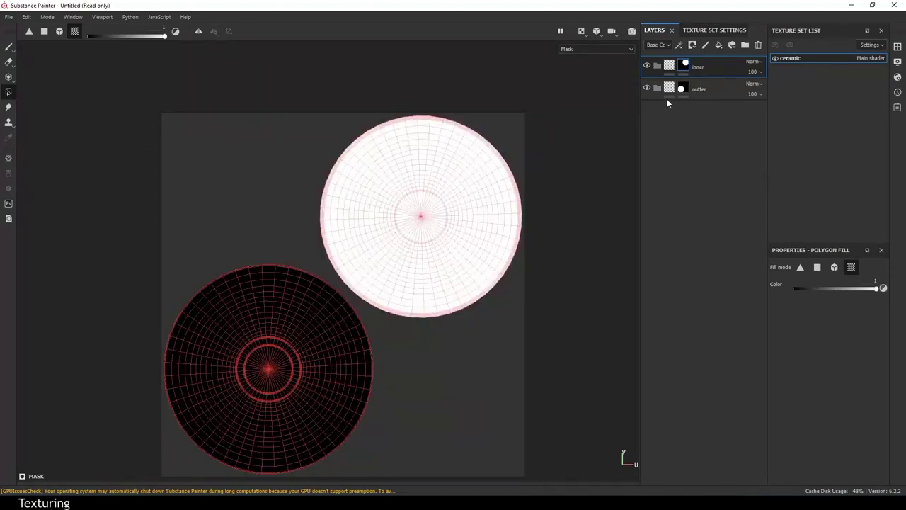
Return to the 3D bowl view and compare the inner and outter folder masks
left_click(664, 95)
key("F2")
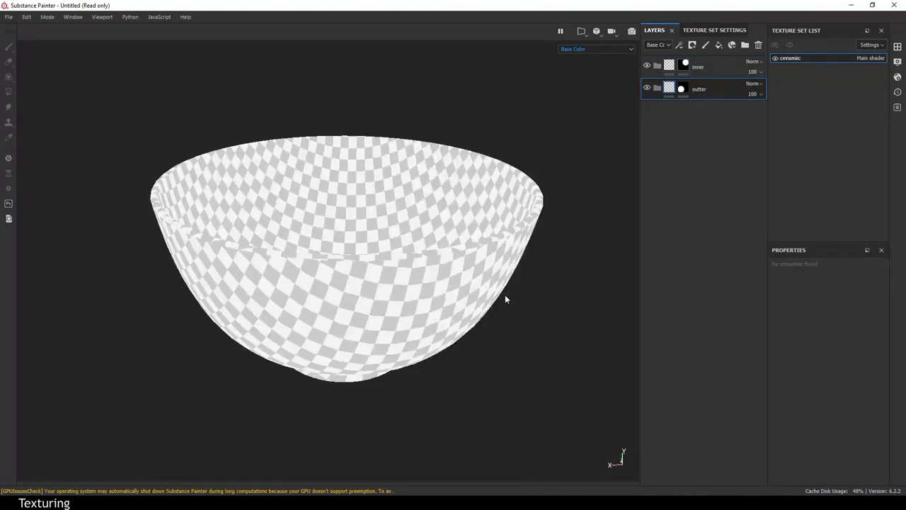
left_click(669, 68)
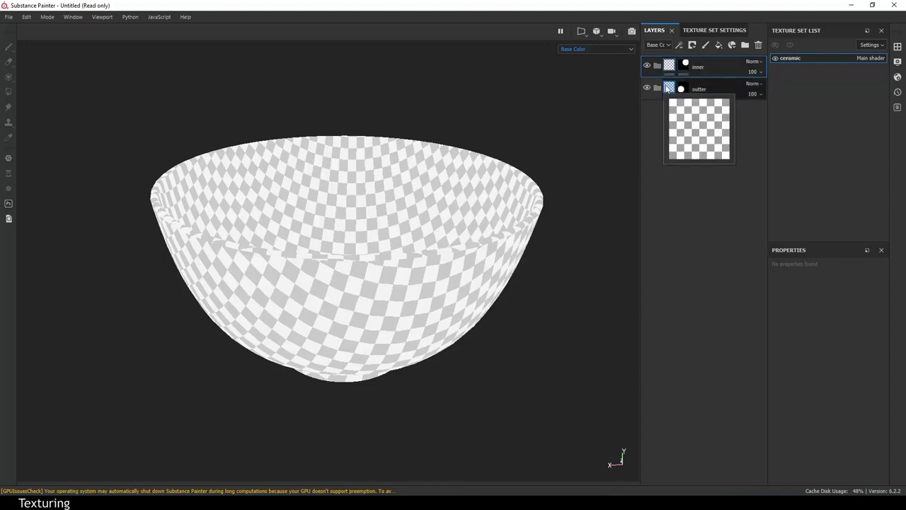
left_click(669, 87)
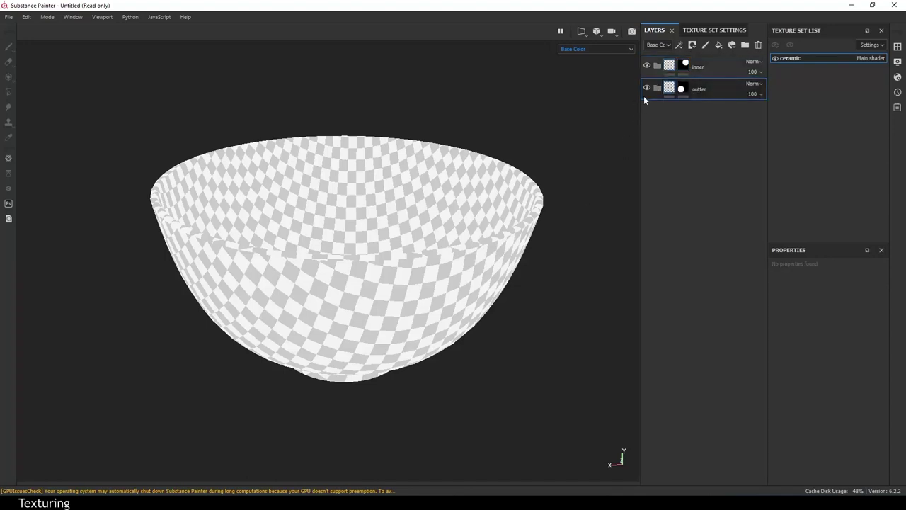
double_click(701, 68)
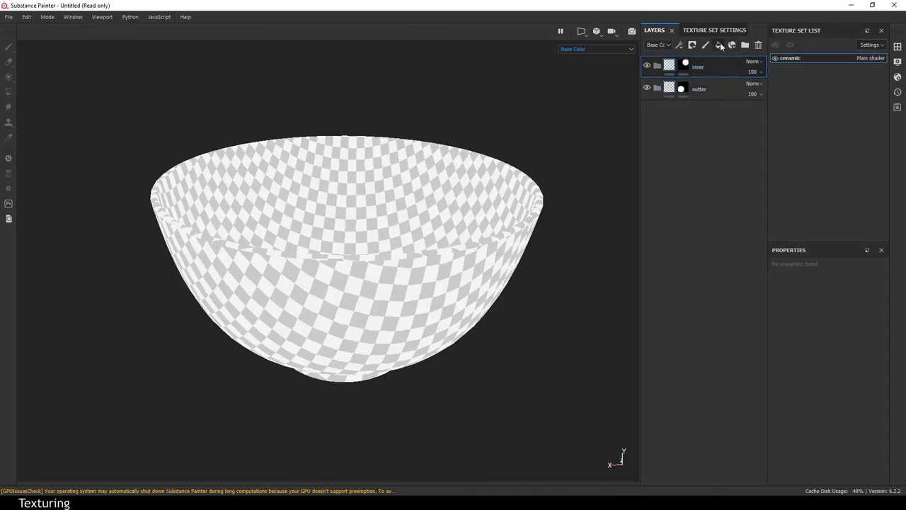
Add a fill layer inside the inner folder and name it 'base'
left_click(718, 44)
left_click_drag(678, 66, 680, 91)
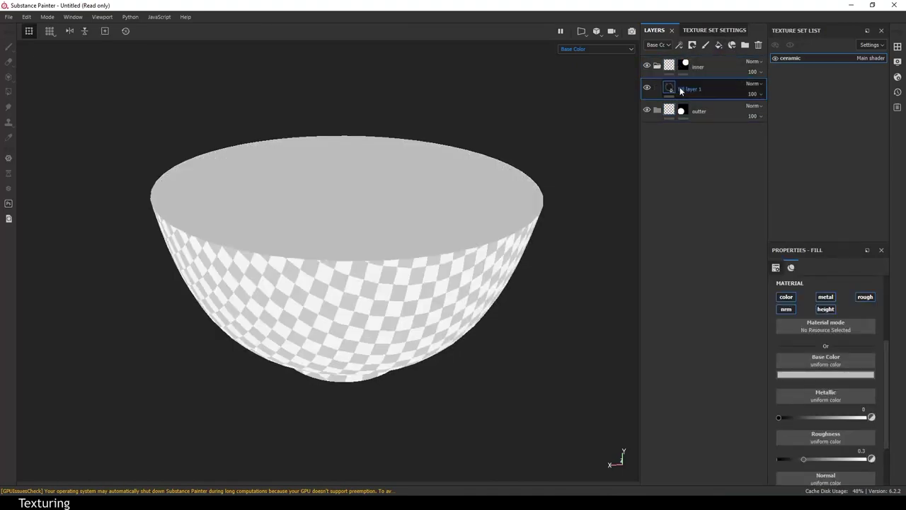
type("a")
key("BackSpace")
type("base")
key("Return")
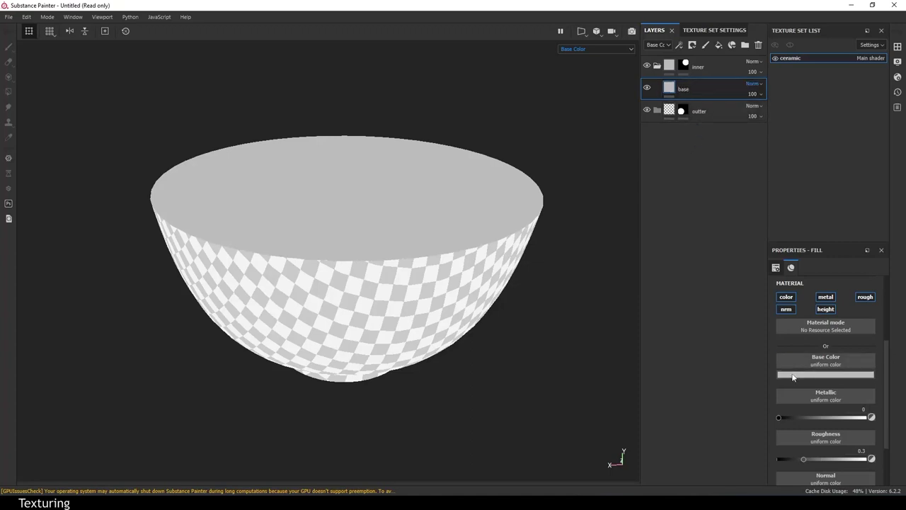
Make the base fill's colour red and collapse the inner folder
left_click(796, 375)
left_click(836, 402)
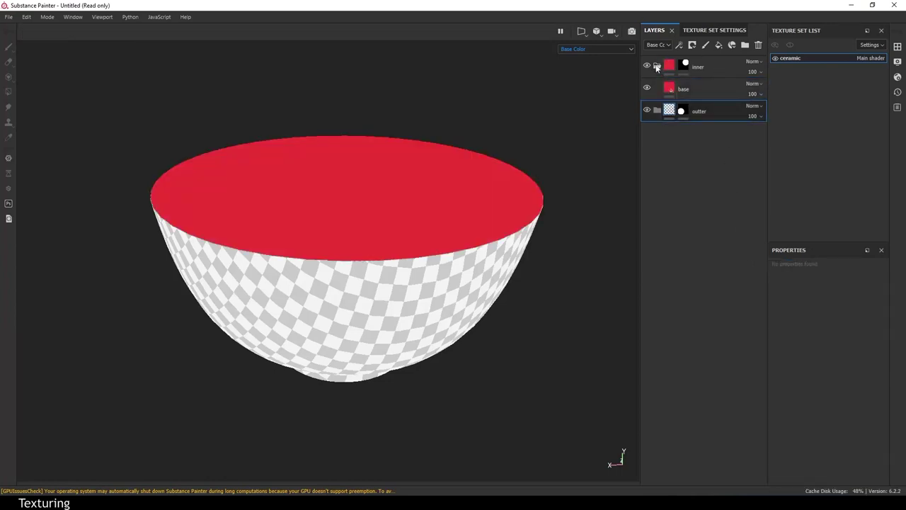
left_click(656, 65)
left_click(666, 93)
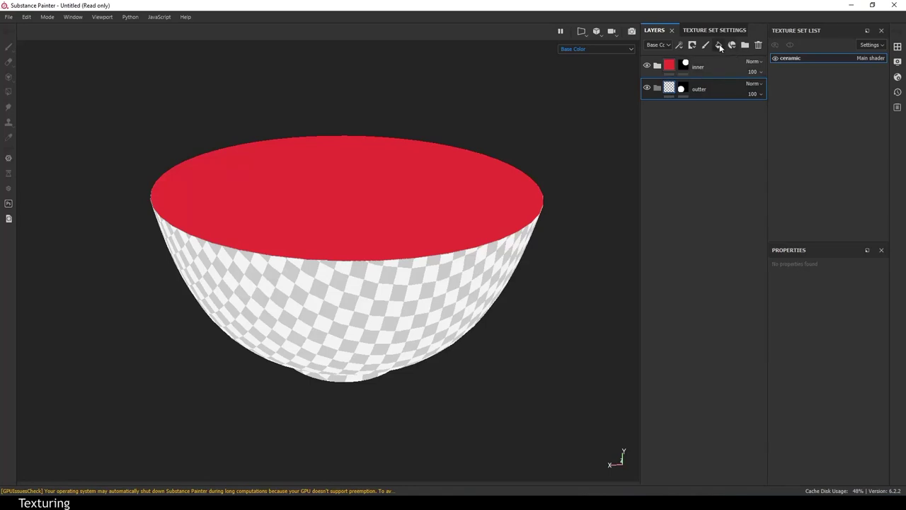
Add a fill layer inside the outter folder and name it 'base'
left_click(719, 45)
left_click_drag(678, 94, 672, 110)
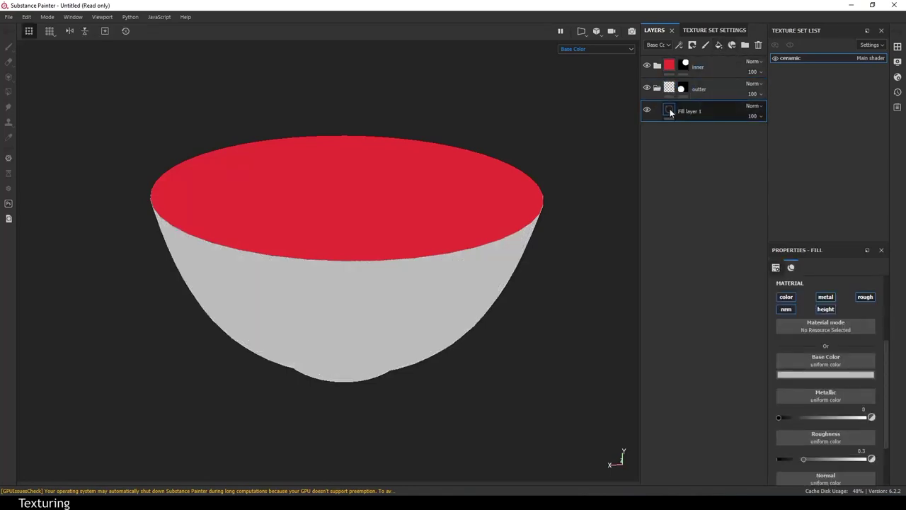
double_click(683, 111)
type("base")
key("Return")
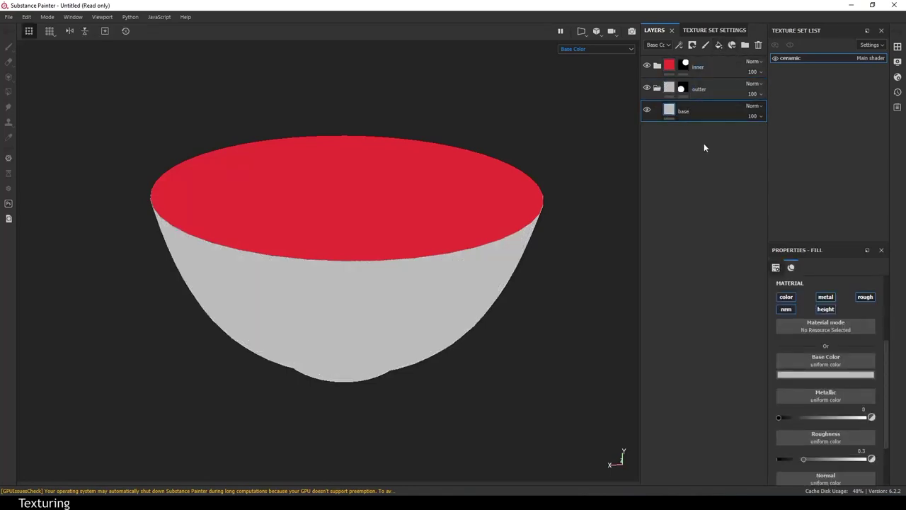
Set the exterior base fill's colour to a mid-grey with value 0.117
left_click_drag(564, 308, 544, 274, "alt")
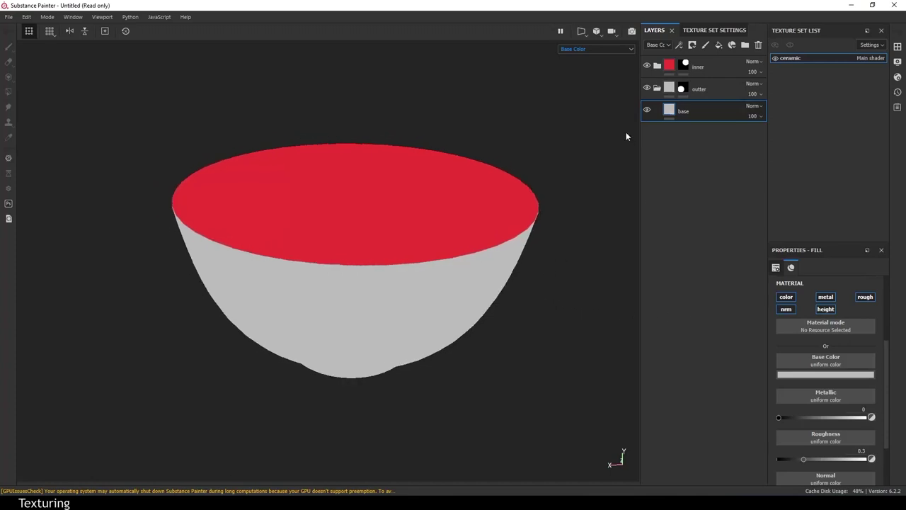
left_click(823, 375)
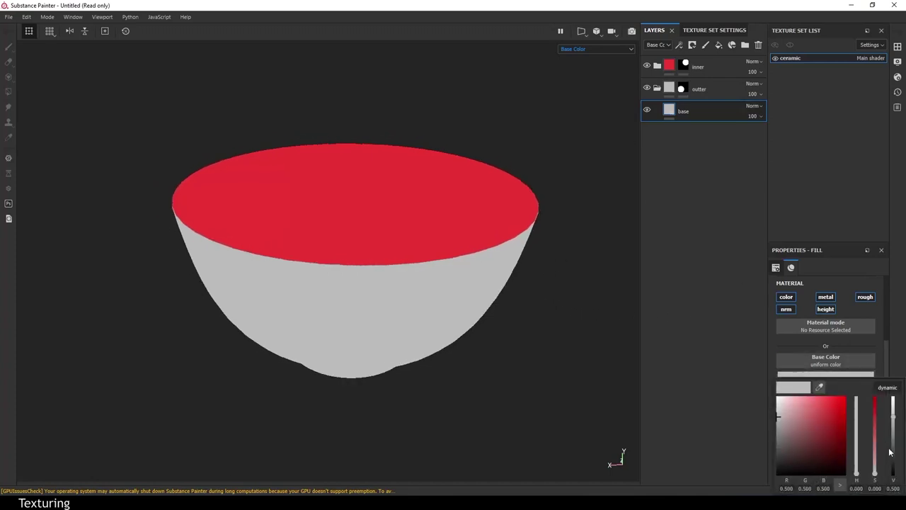
key("super+space")
type("0.117")
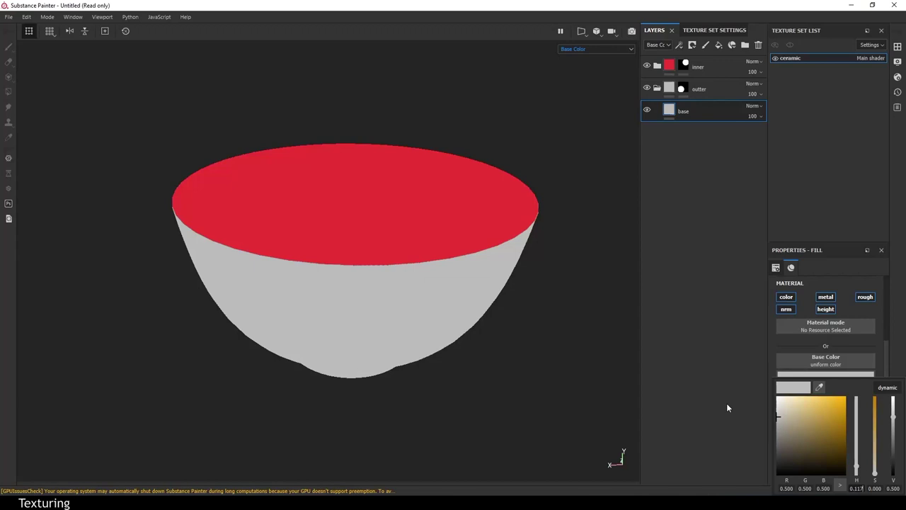
left_click(727, 403)
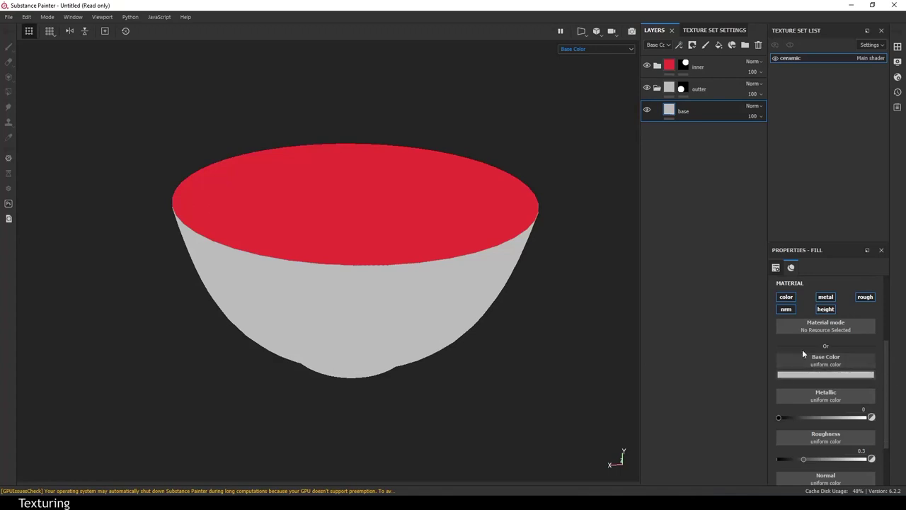
left_click(694, 91)
left_click(689, 113)
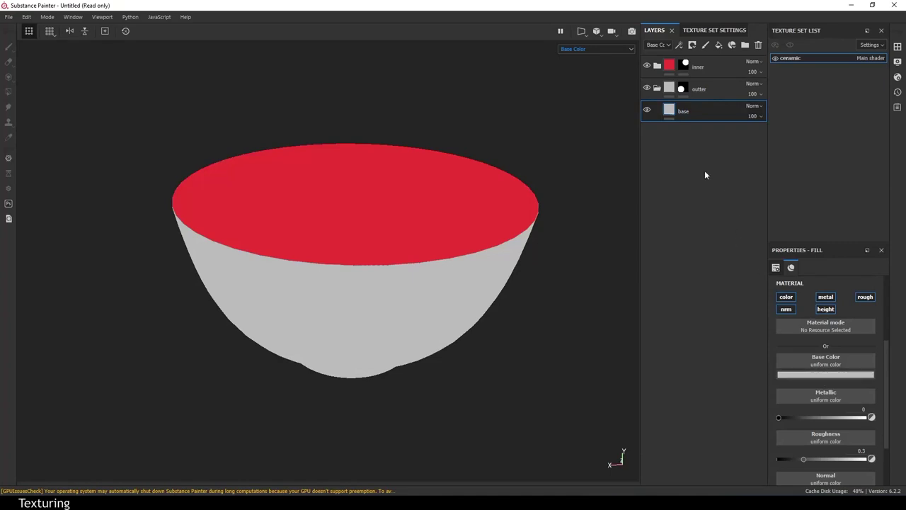
left_click(678, 92)
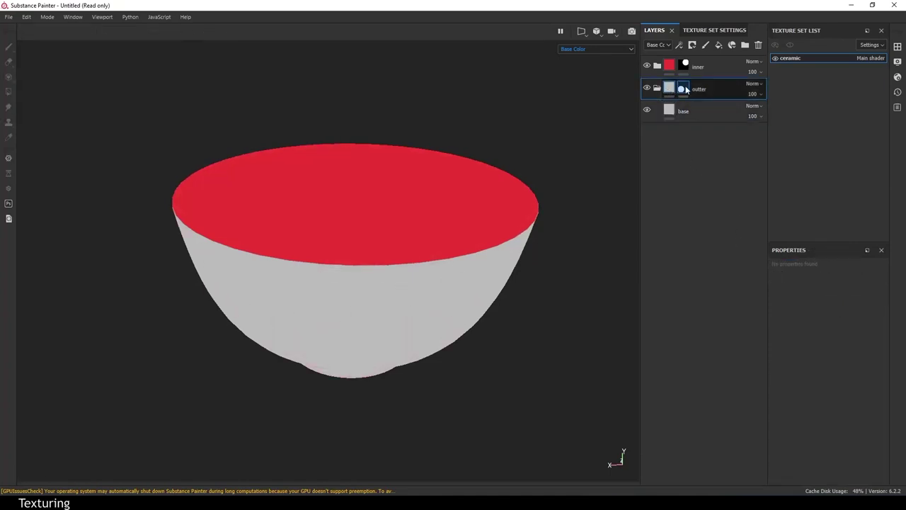
Tint the exterior base fill a warm off-white with saturation 0.030 and hue 0.100
left_click(671, 112)
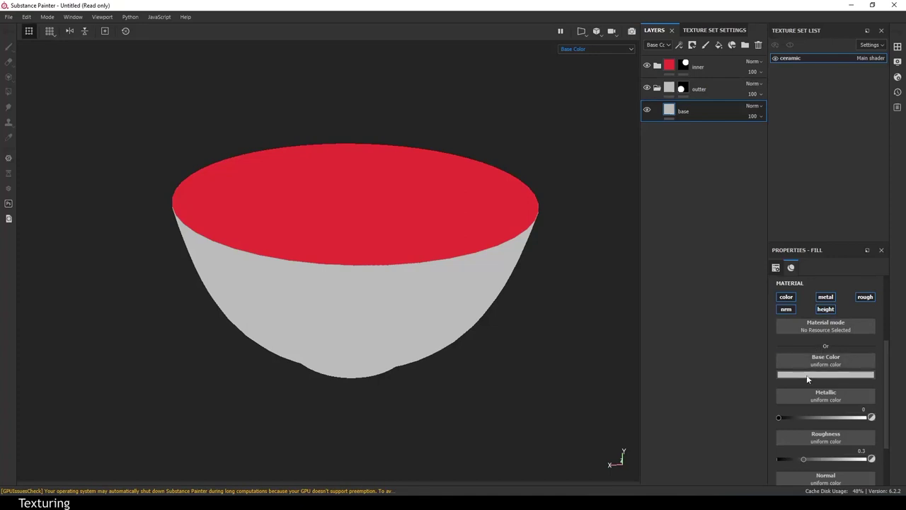
left_click(806, 375)
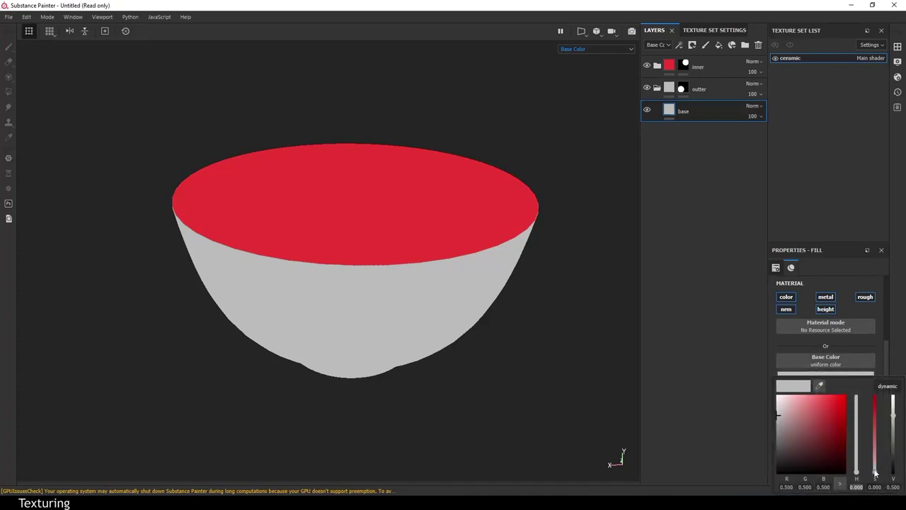
left_click_drag(875, 475, 876, 477)
left_click_drag(879, 480, 881, 482)
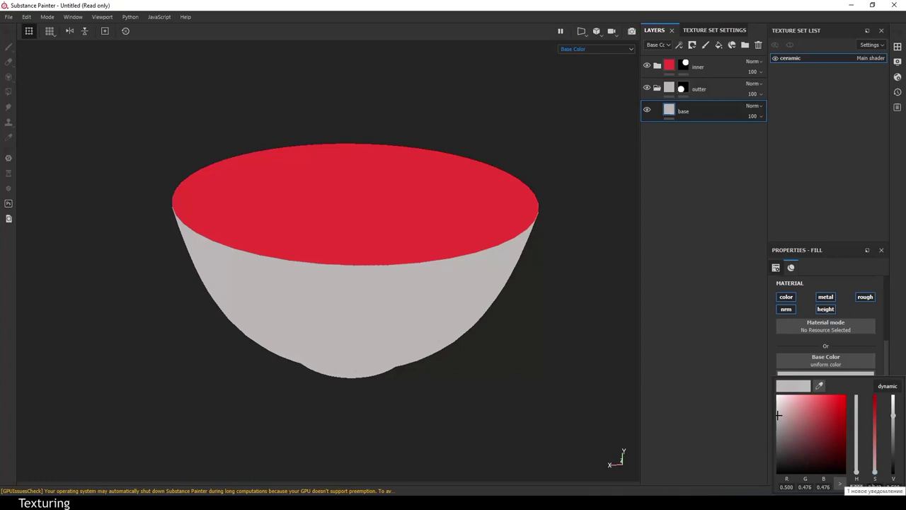
left_click_drag(875, 485, 876, 480)
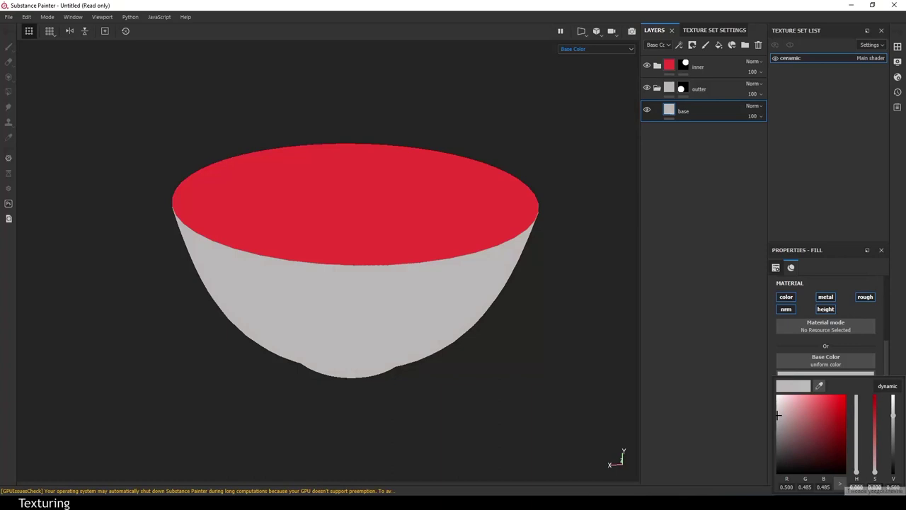
left_click(888, 386)
left_click_drag(857, 481, 862, 419)
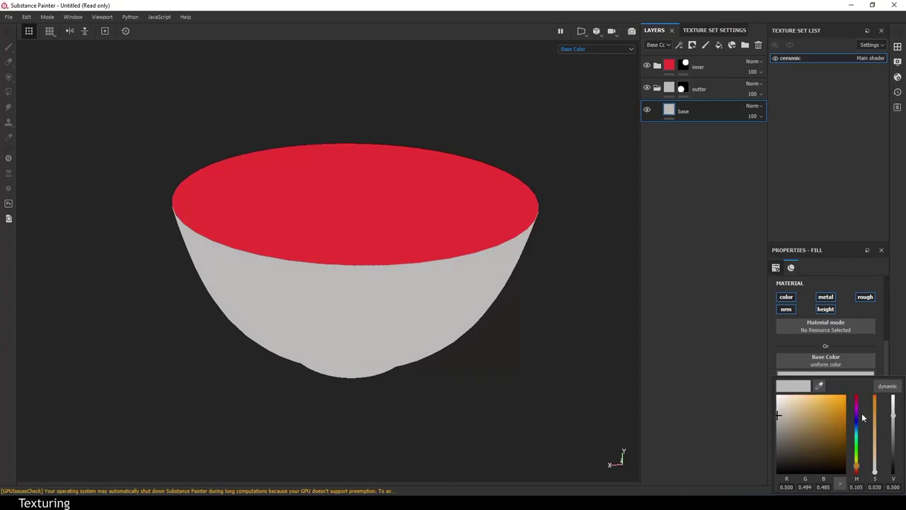
left_click_drag(862, 417, 863, 422)
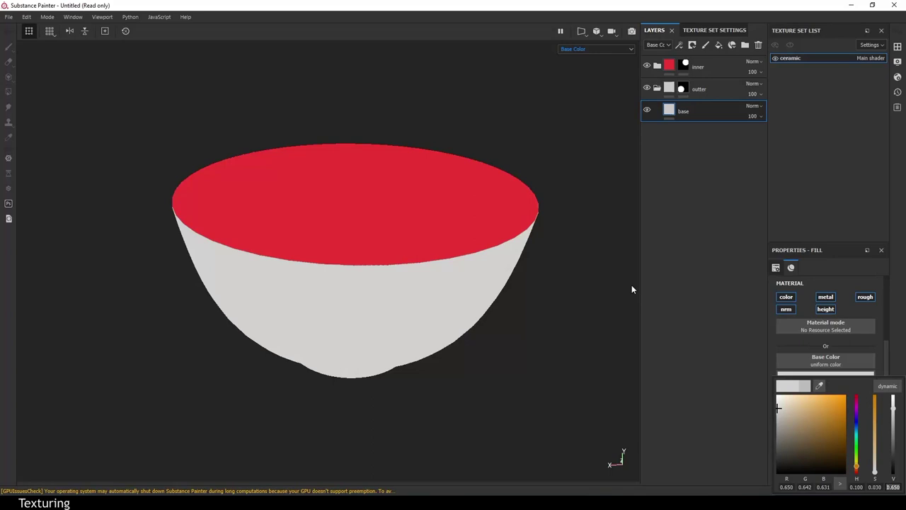
left_click(782, 374)
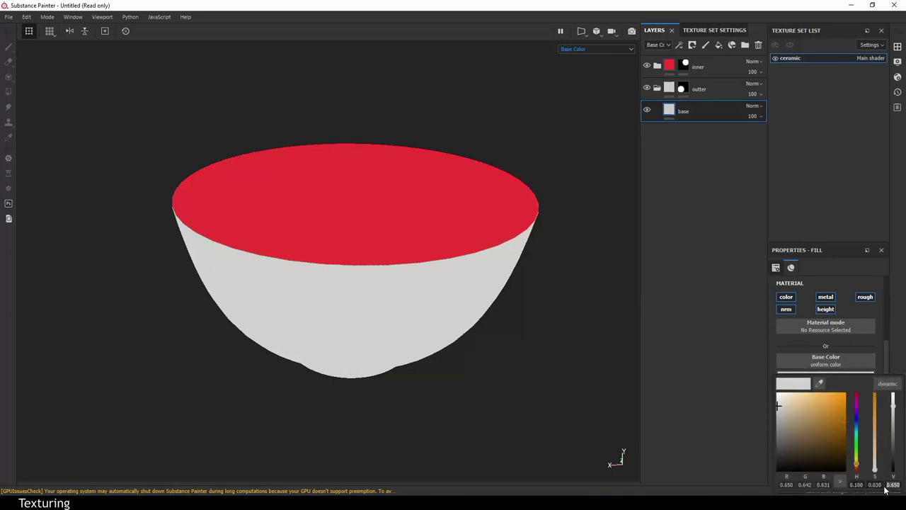
left_click(740, 354)
Disable the base fill's metal and nrm channels, then add a new fill layer above it
right_click_drag(444, 313, 461, 293, "alt")
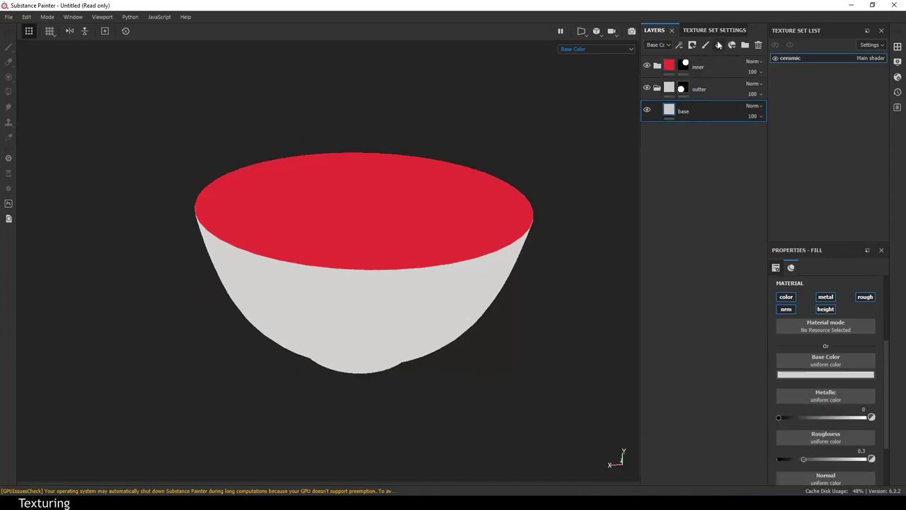
left_click(826, 298)
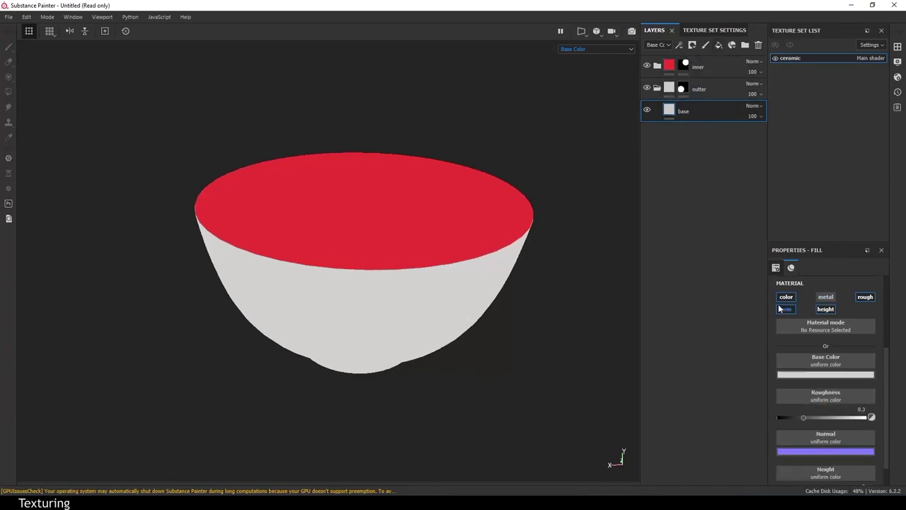
left_click(786, 310)
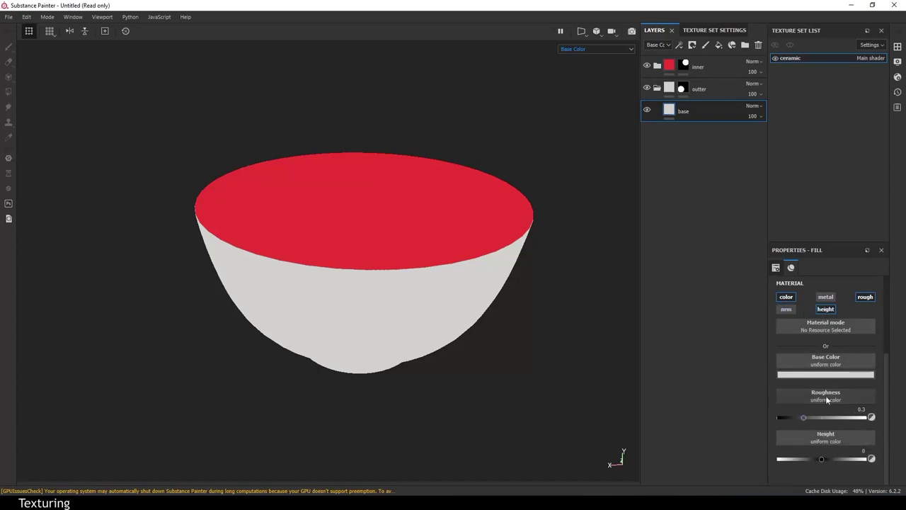
left_click(719, 44)
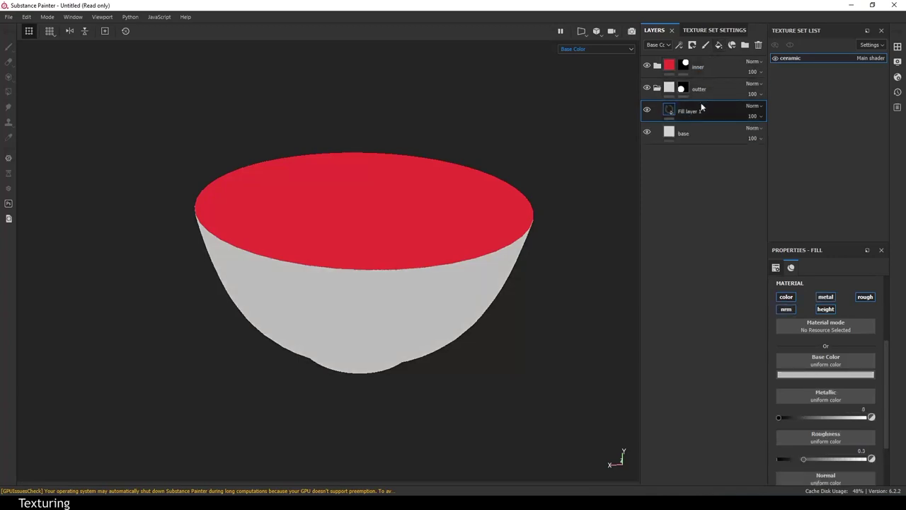
Rename the new fill layer to 'pattern'
double_click(687, 112)
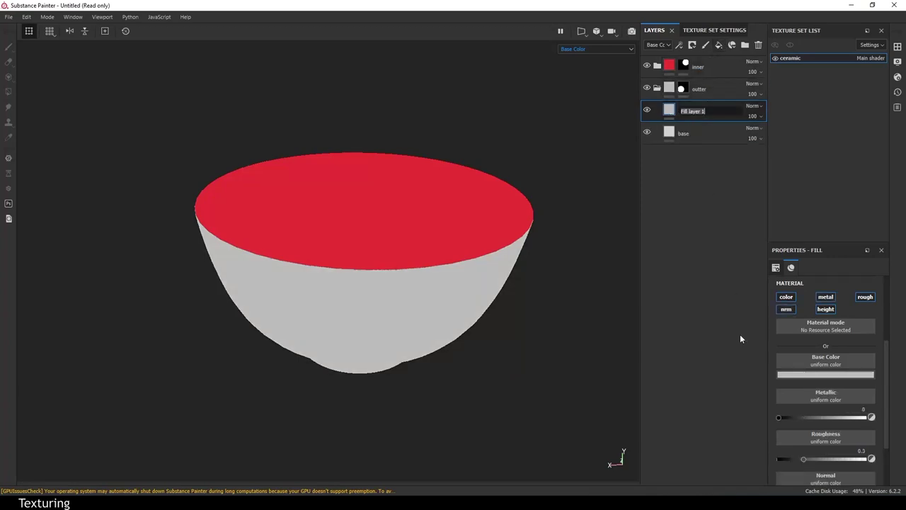
type("patter")
type("n")
key("Return")
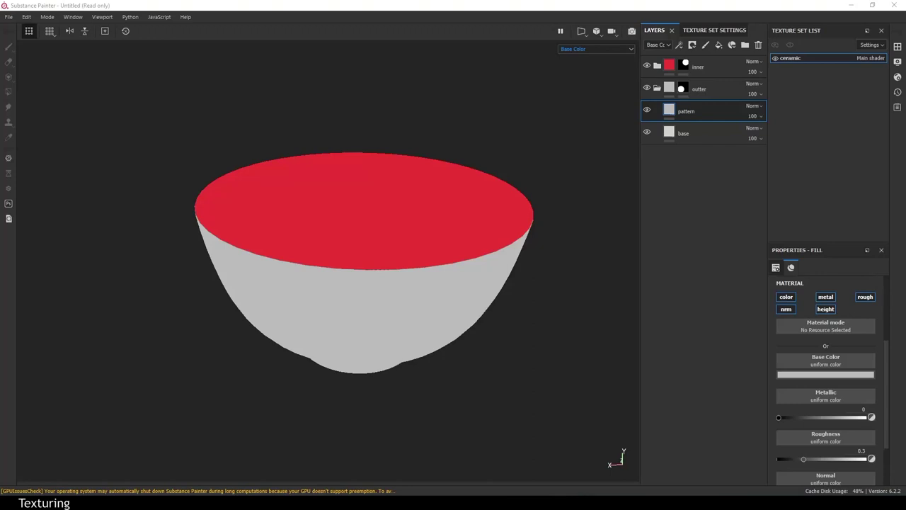
Give the pattern layer a dark teal-blue base colour
mouse_move(905, 54)
left_mouse_down()
mouse_move(470, 48)
mouse_move(905, 49)
left_mouse_up()
left_click(810, 375)
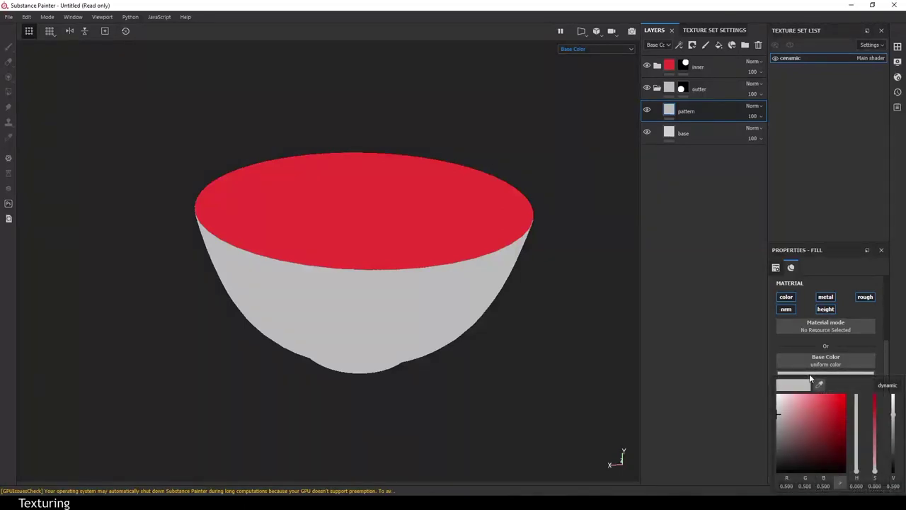
left_click(820, 387)
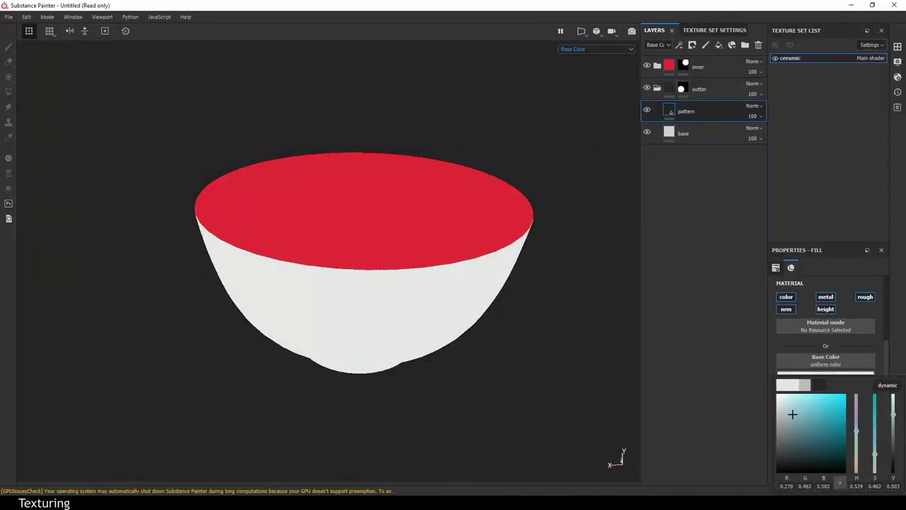
left_click(813, 431)
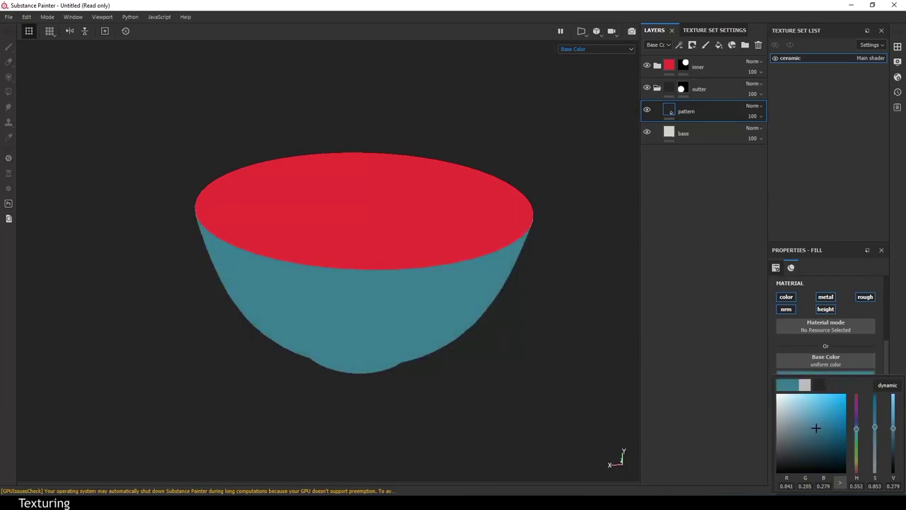
left_click_drag(812, 430, 816, 429)
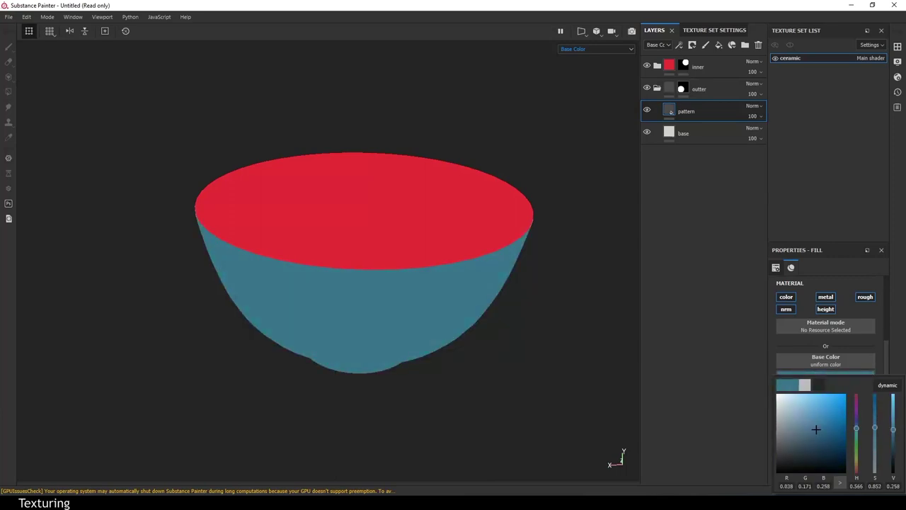
left_click_drag(816, 429, 817, 427)
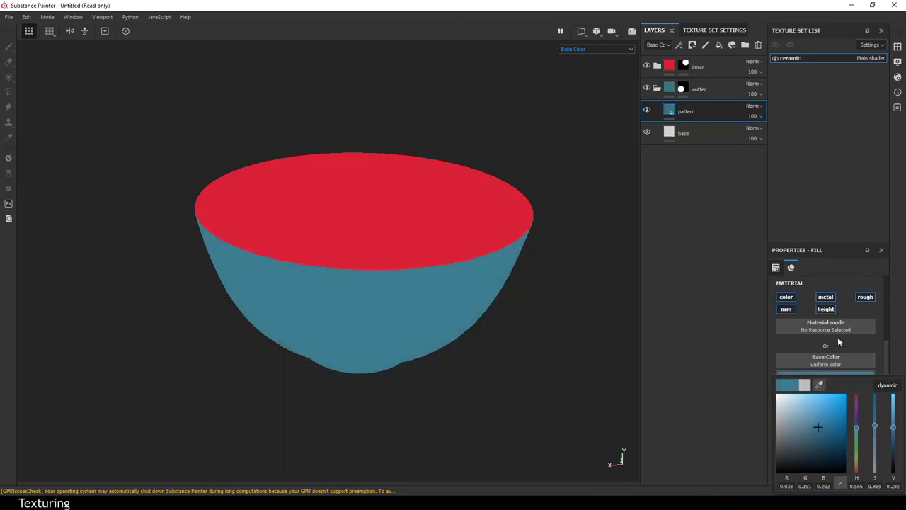
Add a black mask to the pattern layer with a grayscale Fill effect inside it
right_click(684, 114)
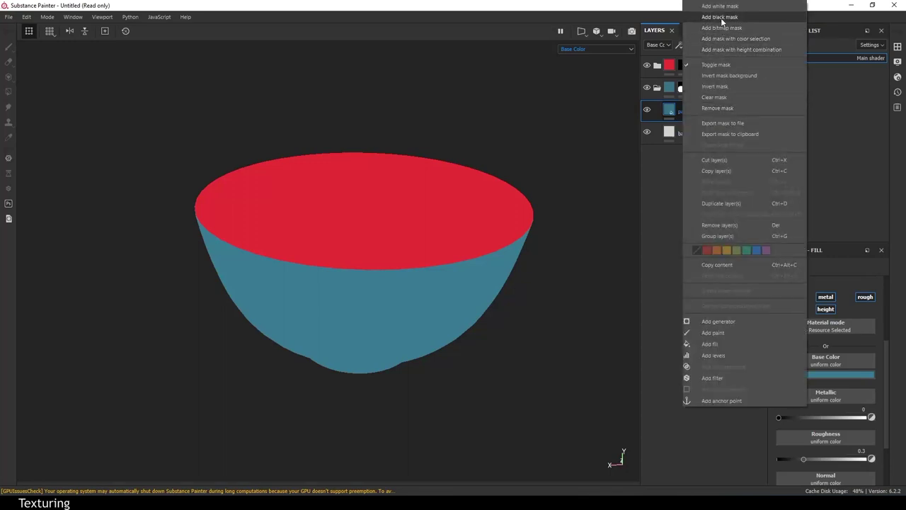
left_click(722, 20)
left_click_drag(459, 252, 498, 299, "alt")
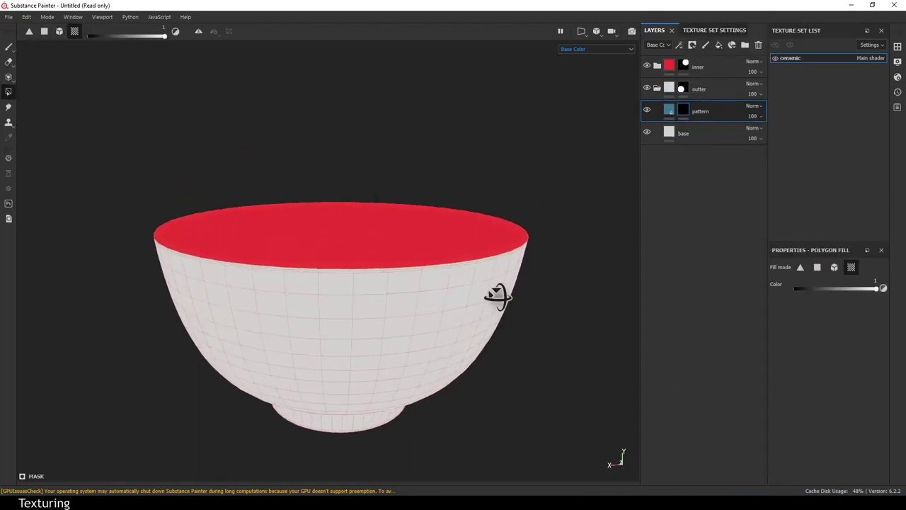
right_click(685, 111)
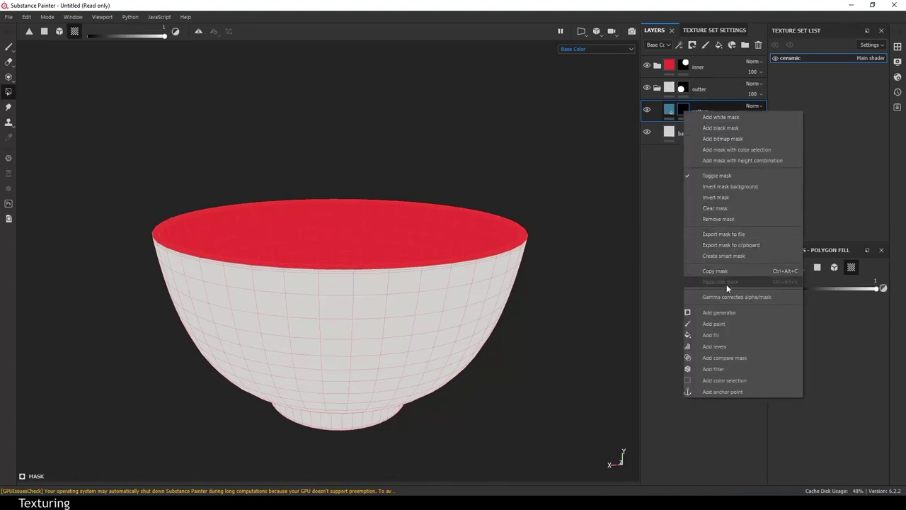
left_click(723, 334)
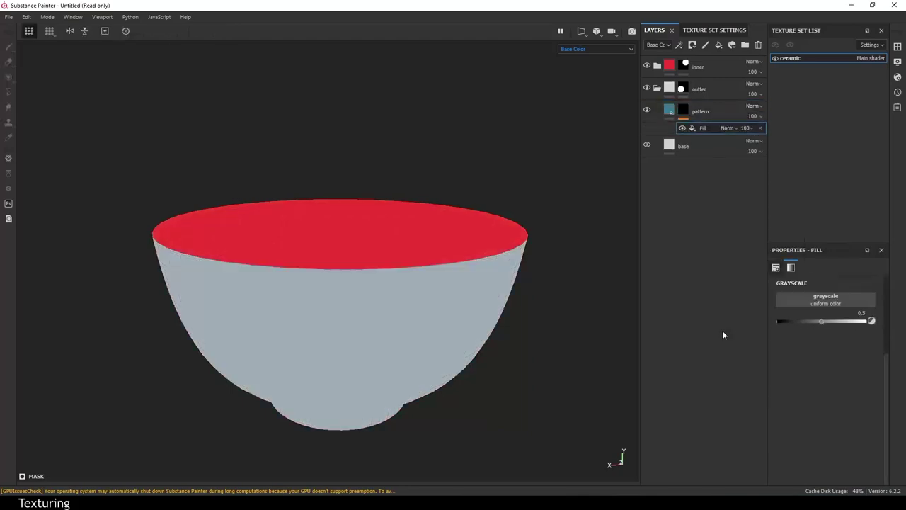
left_click_drag(553, 311, 542, 281, "alt")
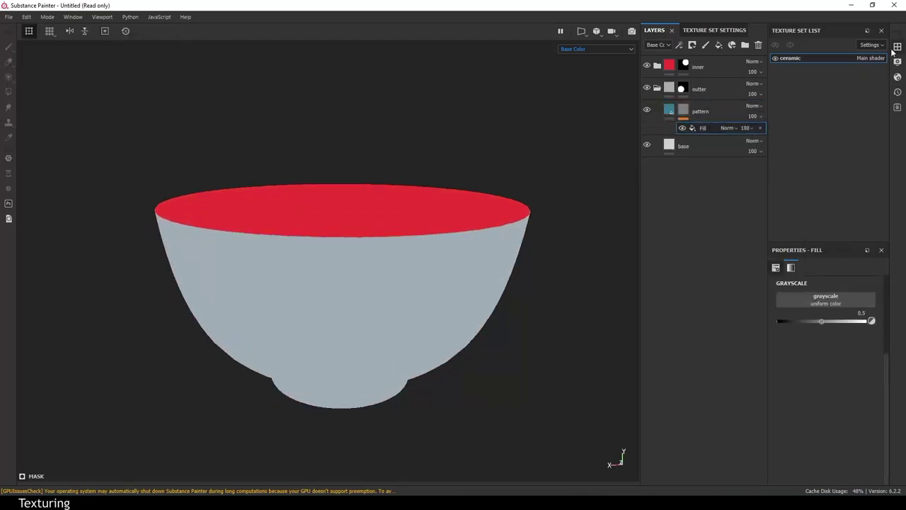
left_click(897, 46)
Drive the pattern mask's fill with the Tile Generator from the Procedurals shelf
mouse_move(779, 49)
left_mouse_down()
mouse_move(560, 102)
mouse_move(475, 99)
left_mouse_up()
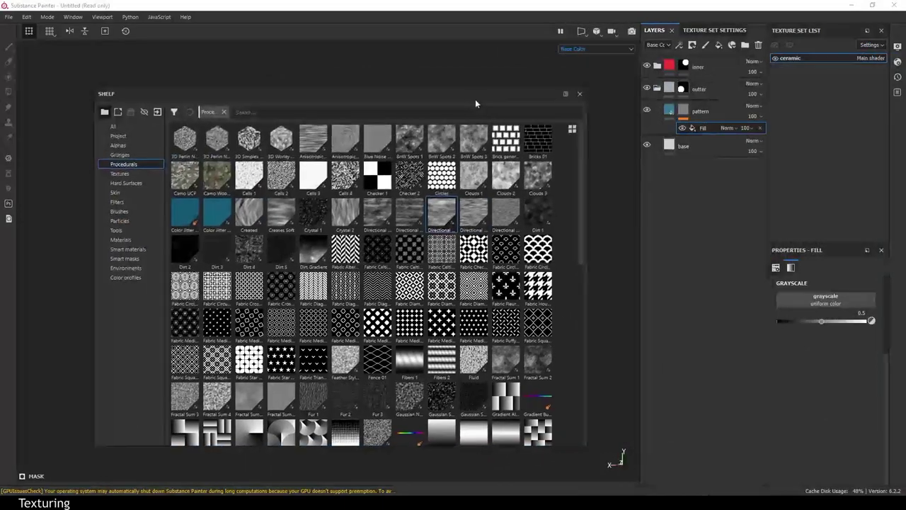
scroll(240, 425, "down", 10)
left_click_drag(185, 427, 803, 304)
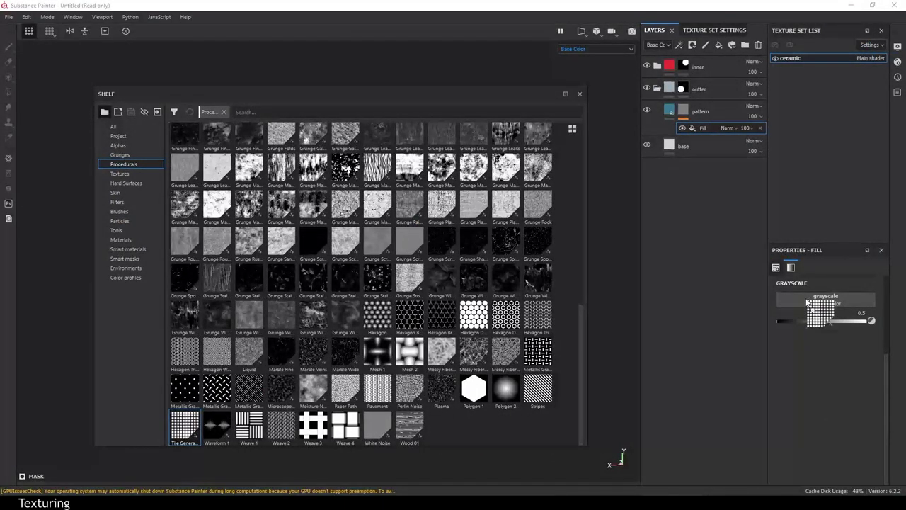
left_click(580, 93)
mouse_move(442, 129)
left_mouse_down("alt")
mouse_move(489, 151)
mouse_move(477, 210)
left_mouse_up("alt")
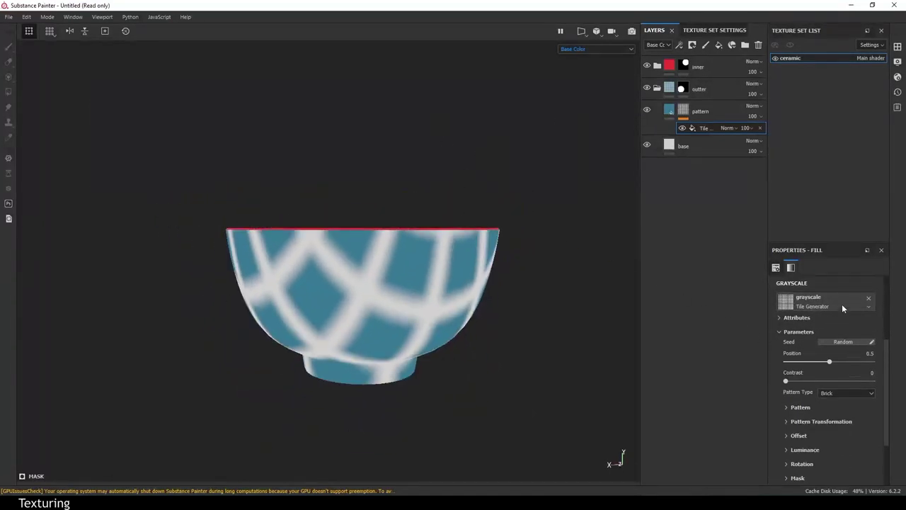
scroll(840, 302, "up", 2)
scroll(848, 320, "up", 2)
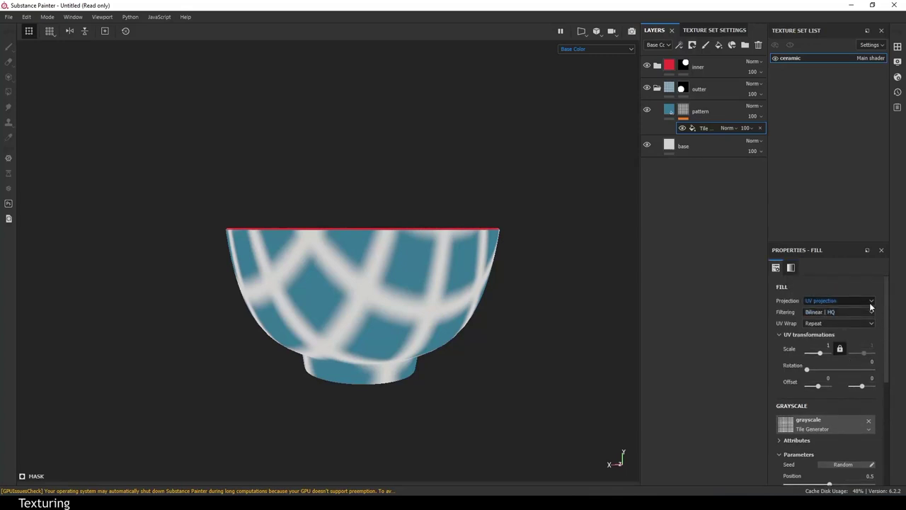
left_click(871, 303)
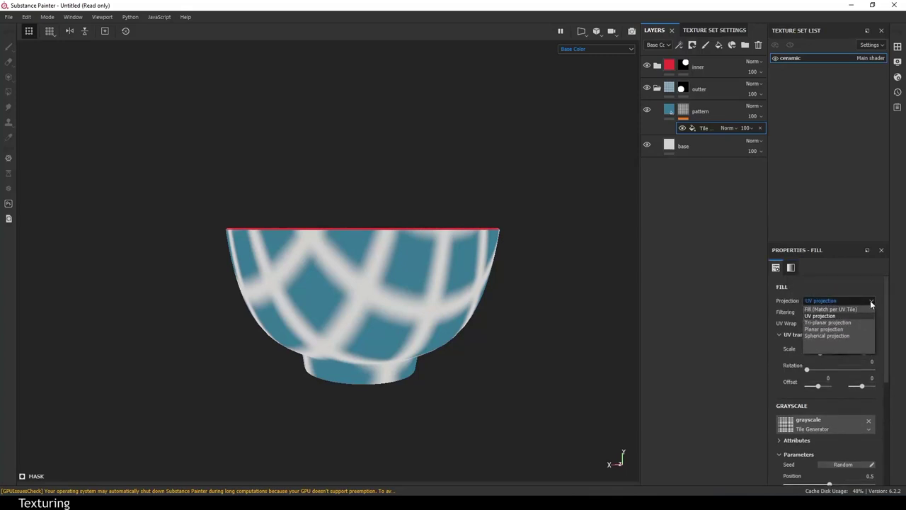
Use spherical projection, the Mask_1 custom pattern, and Image Input pattern type for the tiles
left_click(826, 334)
left_click_drag(487, 367, 522, 330, "alt")
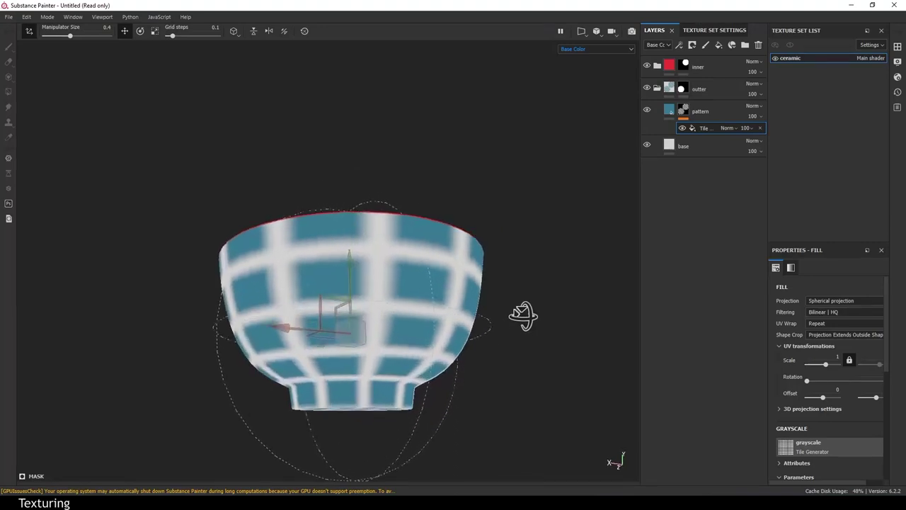
scroll(824, 380, "down", 5)
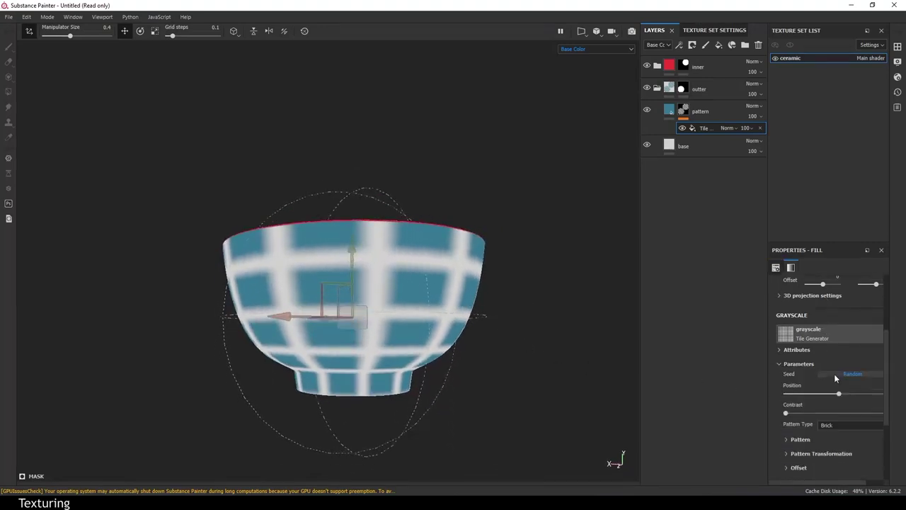
scroll(834, 374, "down", 5)
left_click(835, 442)
type("mask")
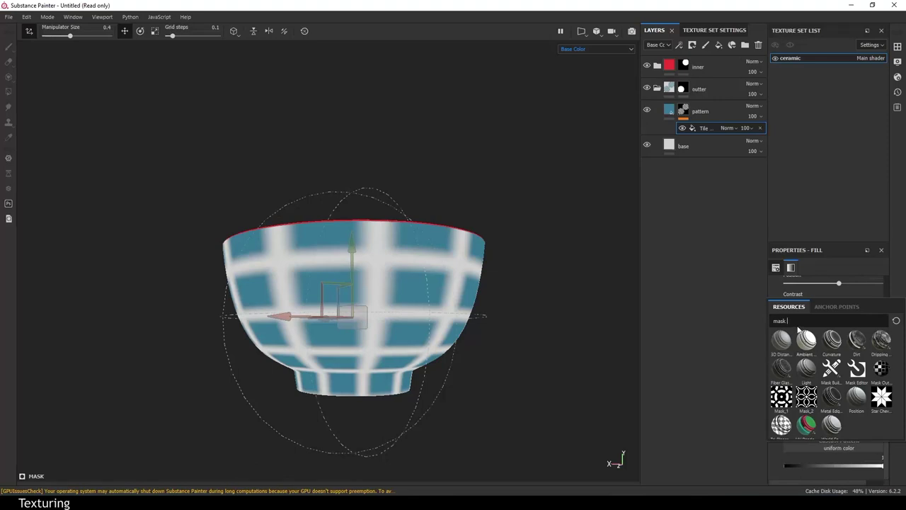
left_click(781, 398)
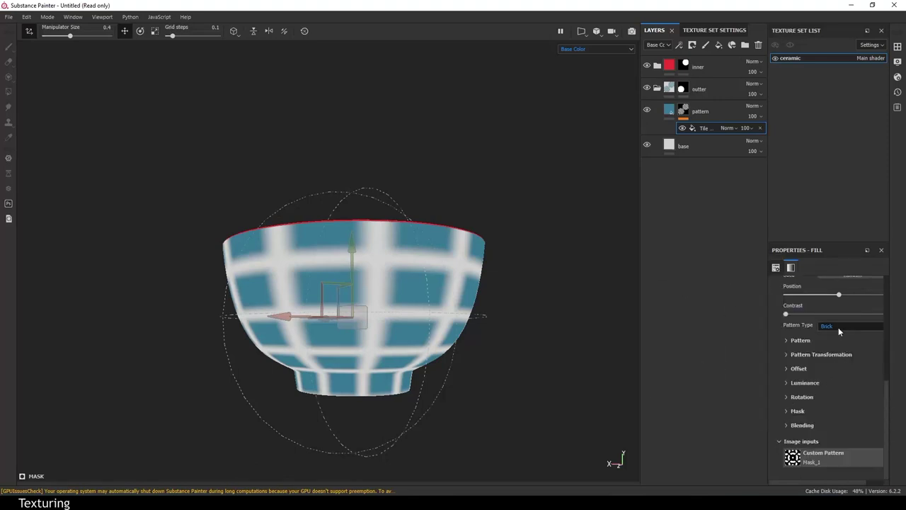
left_click(838, 326)
left_click(834, 338)
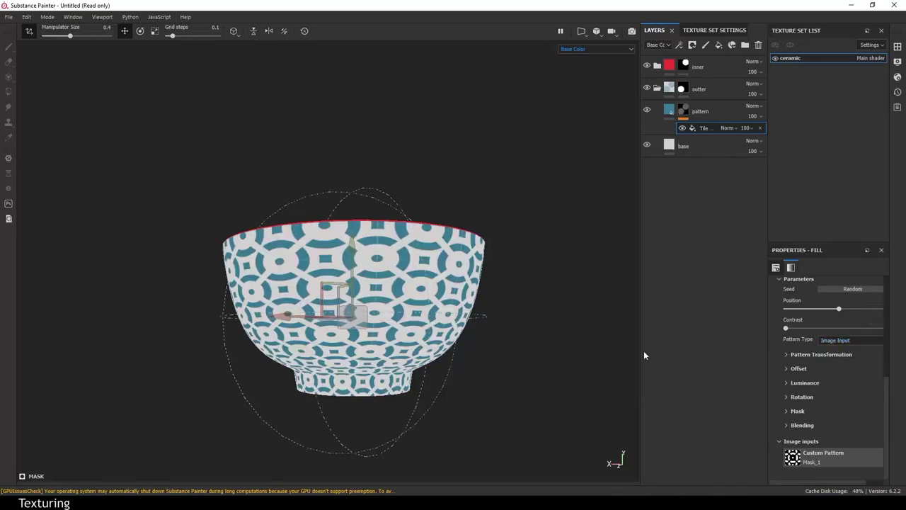
Try different tile pattern scales in Pattern Transformation, including 1.0805
scroll(526, 354, "up", 2)
scroll(488, 340, "up", 5)
scroll(476, 335, "up", 1)
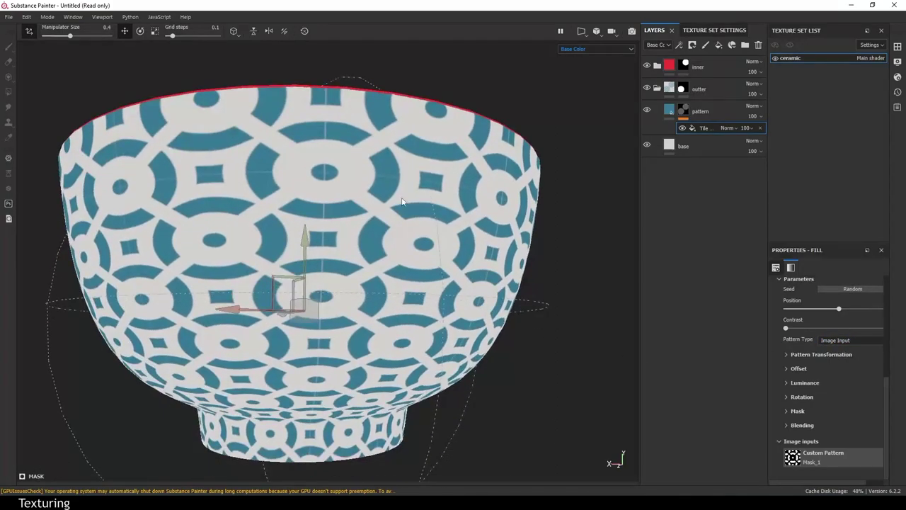
scroll(396, 276, "up", 2)
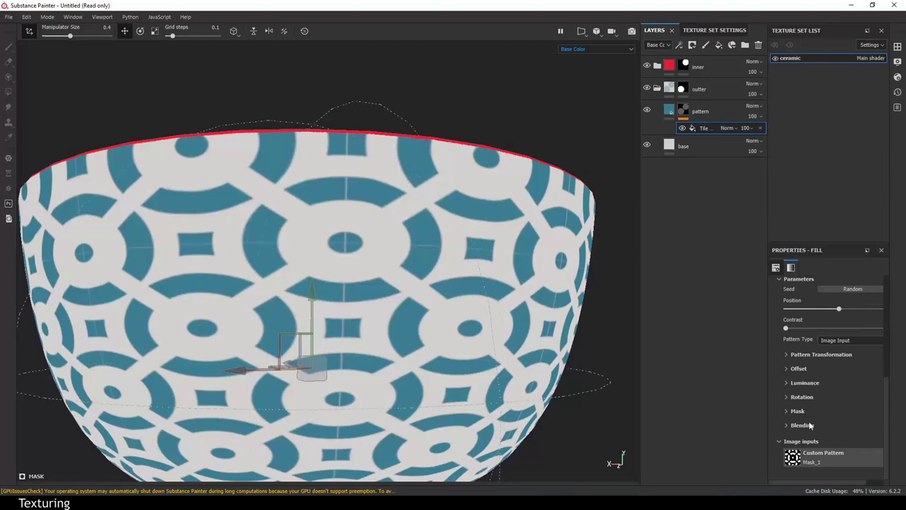
left_click(786, 354)
left_click_drag(842, 450, 896, 449)
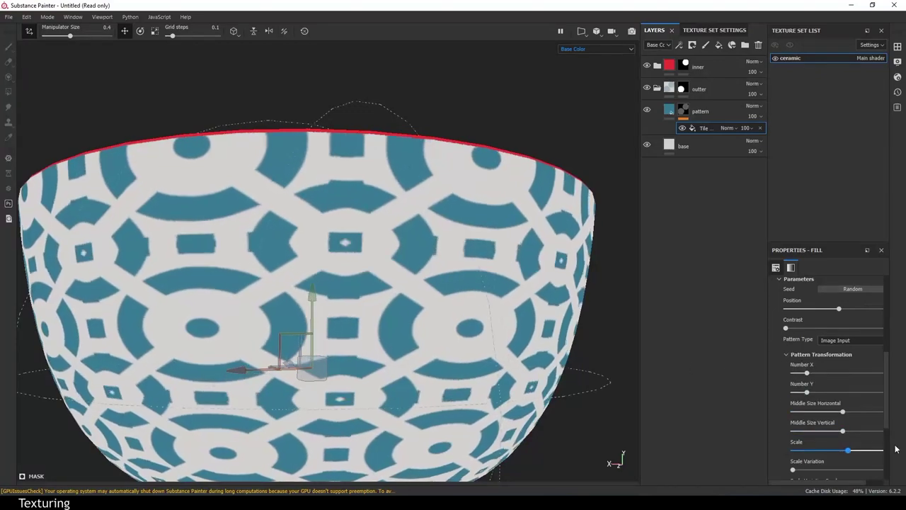
left_click_drag(895, 448, 898, 441)
left_click_drag(836, 486, 857, 487)
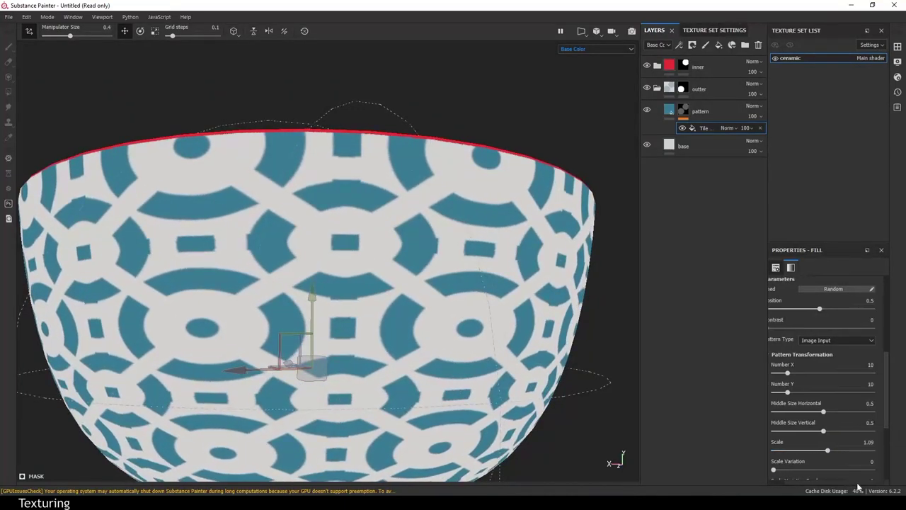
left_click(865, 443)
type("1.08")
type("05")
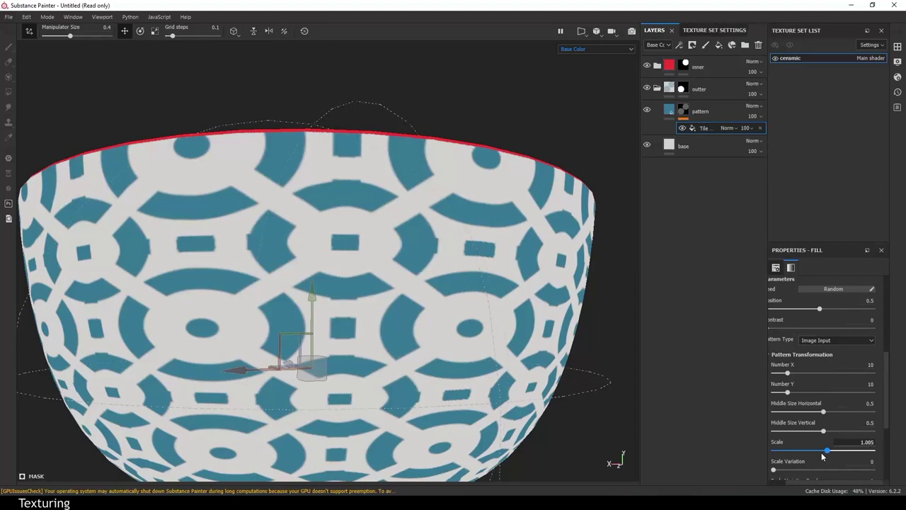
key("Return")
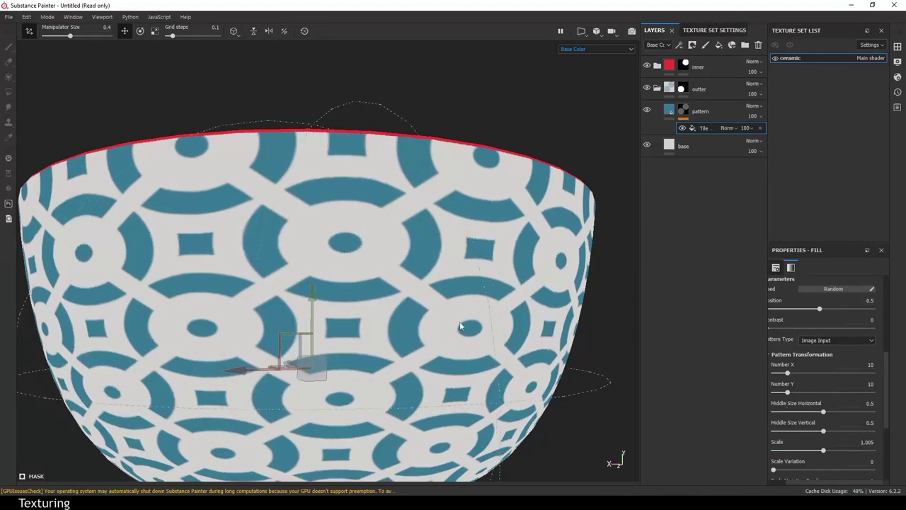
scroll(352, 105, "down", 3)
scroll(427, 216, "down", 1)
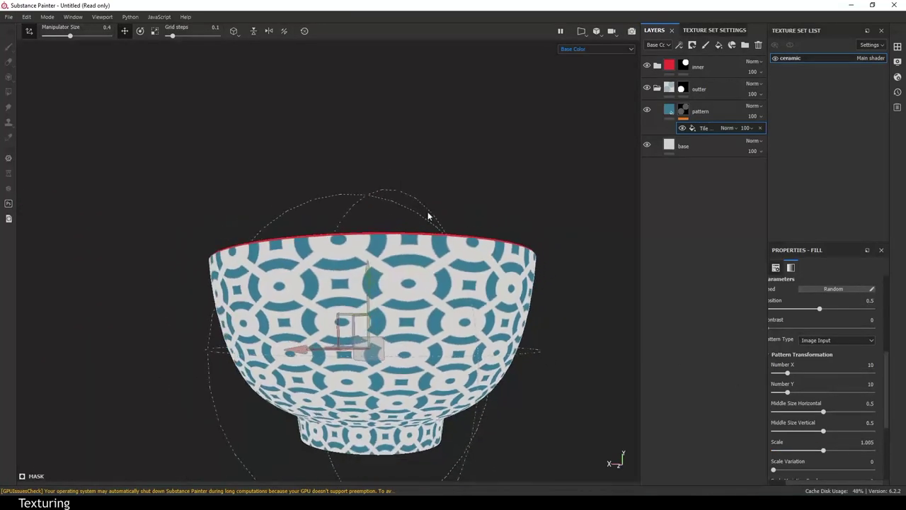
Set the tile counts to 23 across (Number X) and 7 vertically (Number Y)
left_click(870, 365)
type("15")
key("Return")
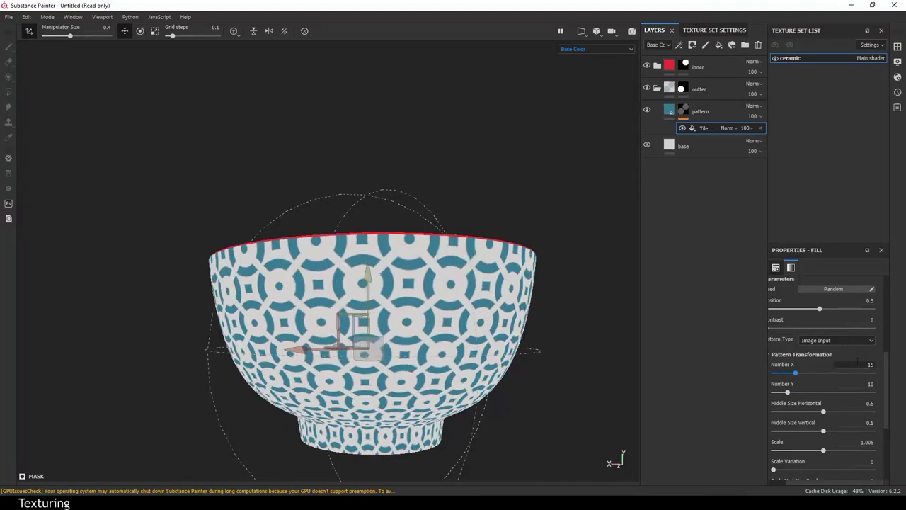
left_click(865, 383)
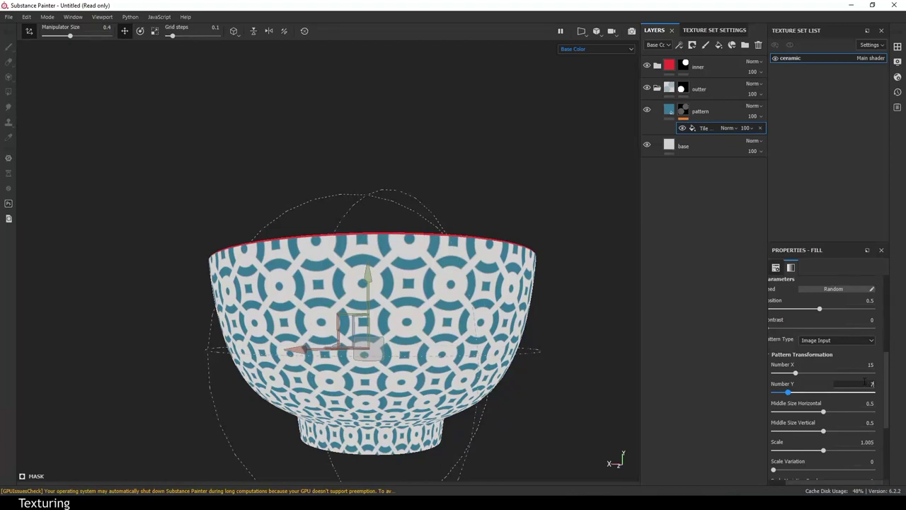
key("Return")
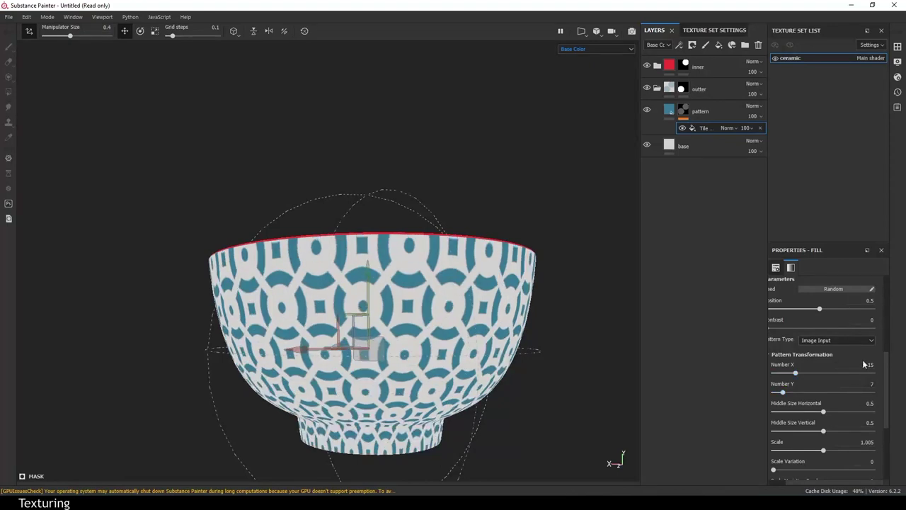
left_click(862, 364)
type("24")
key("Return")
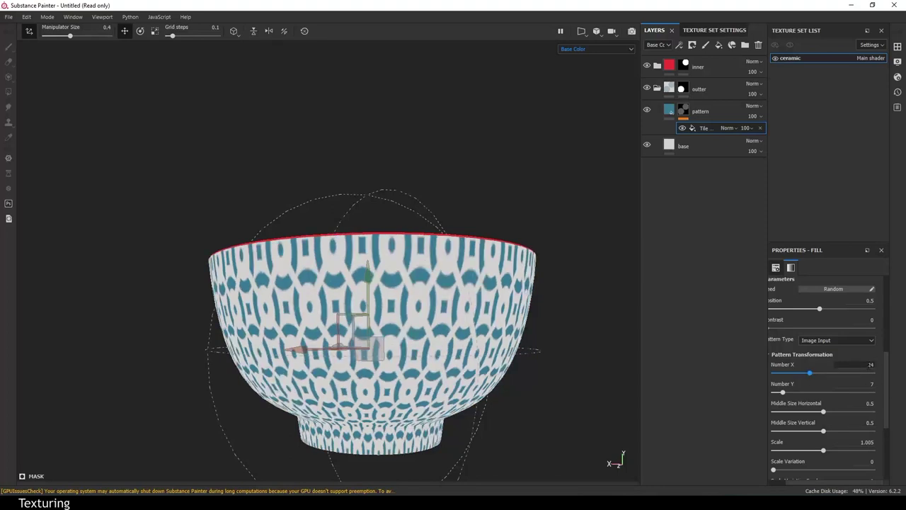
left_click_drag(810, 372, 807, 372)
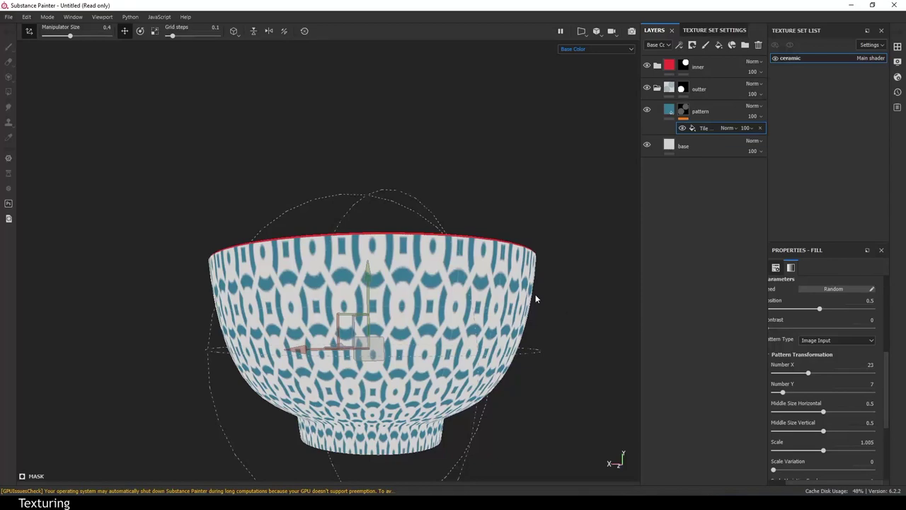
scroll(535, 294, "up", 2)
scroll(420, 252, "up", 3)
scroll(420, 252, "up", 2)
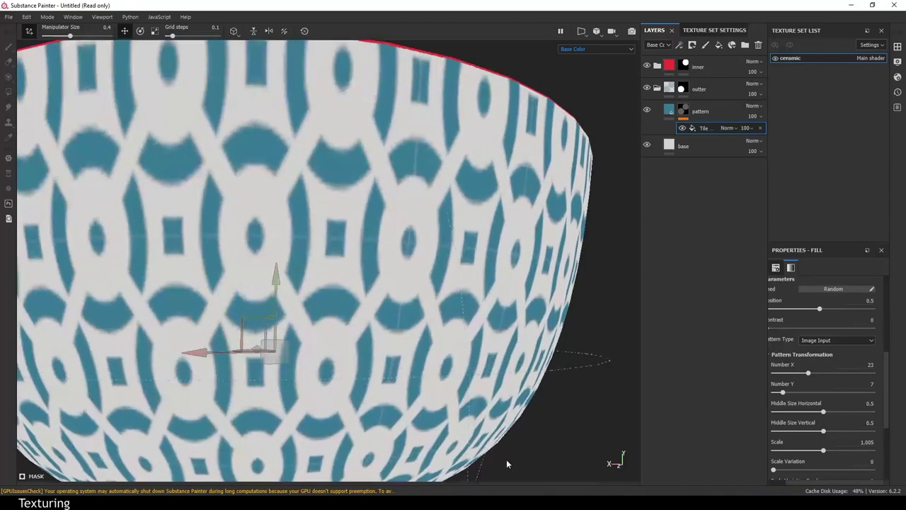
Set the pattern scale to 1.006 and reframe the whole bowl
left_click_drag(396, 277, 461, 291, "alt")
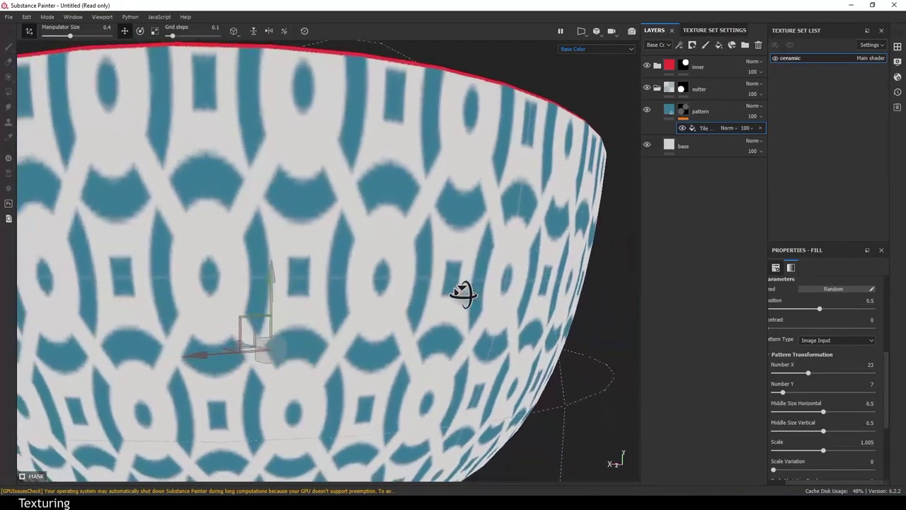
left_click(862, 442)
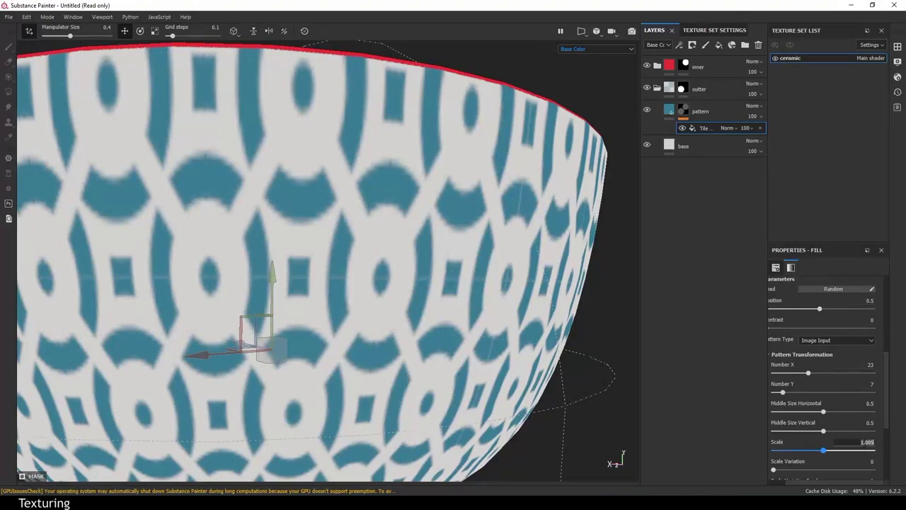
key("End")
key("Return")
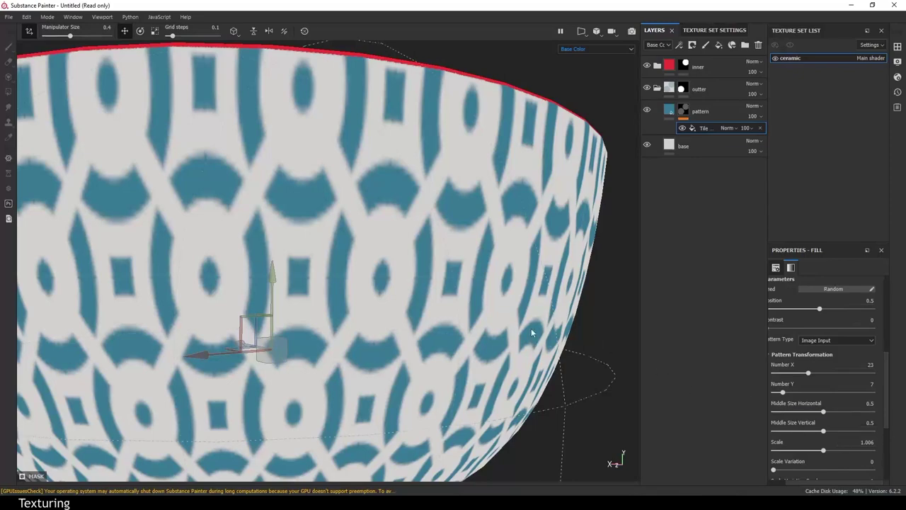
key("f")
left_click_drag(482, 243, 469, 247, "alt")
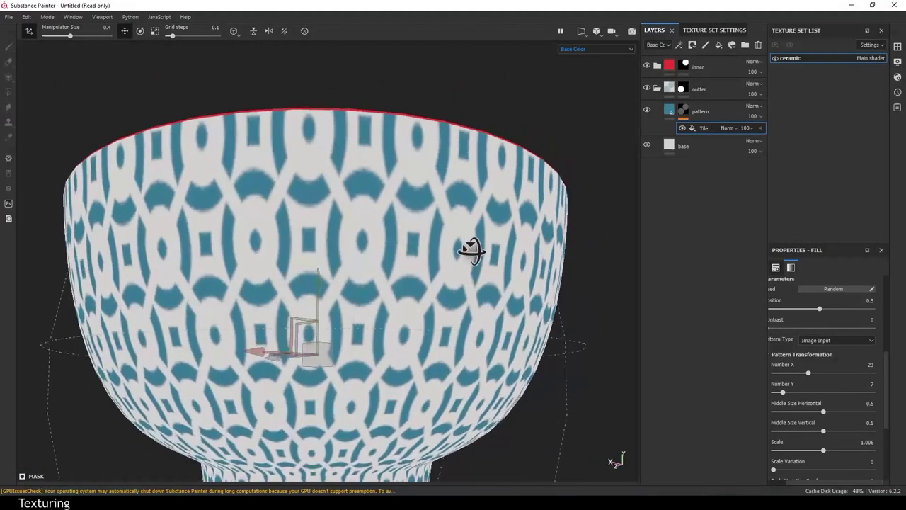
left_click(614, 47)
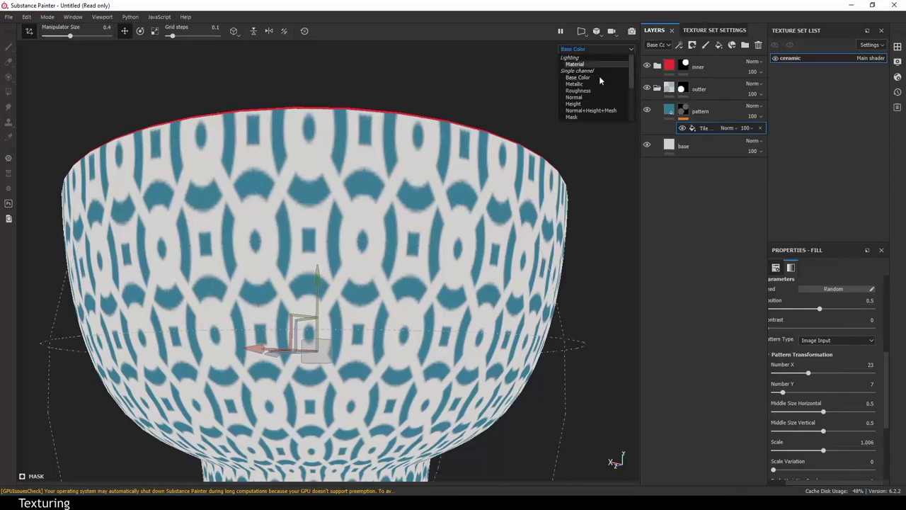
Switch the viewport to the black-and-white Mask view of the bowl
left_click(581, 118)
mouse_move(501, 164)
right_mouse_down("alt")
mouse_move(487, 230)
mouse_move(562, 212)
right_mouse_up("alt")
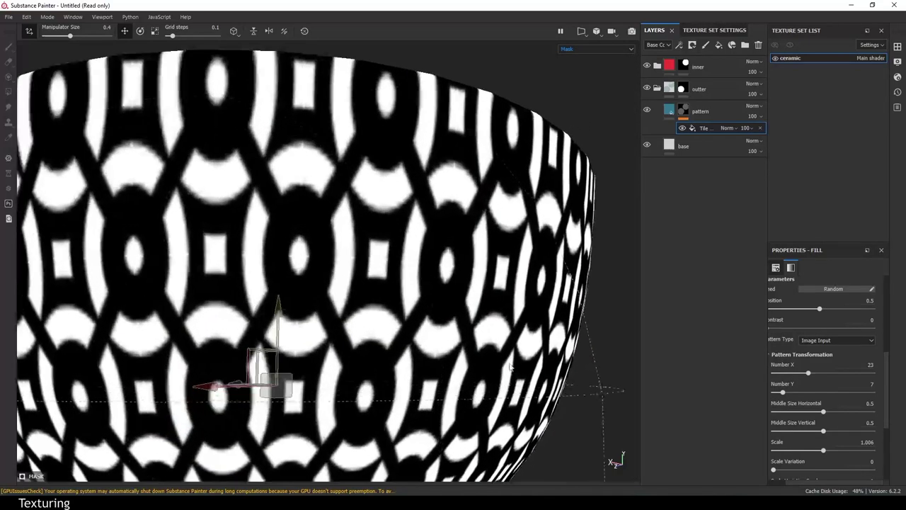
left_click_drag(562, 212, 505, 239, "alt")
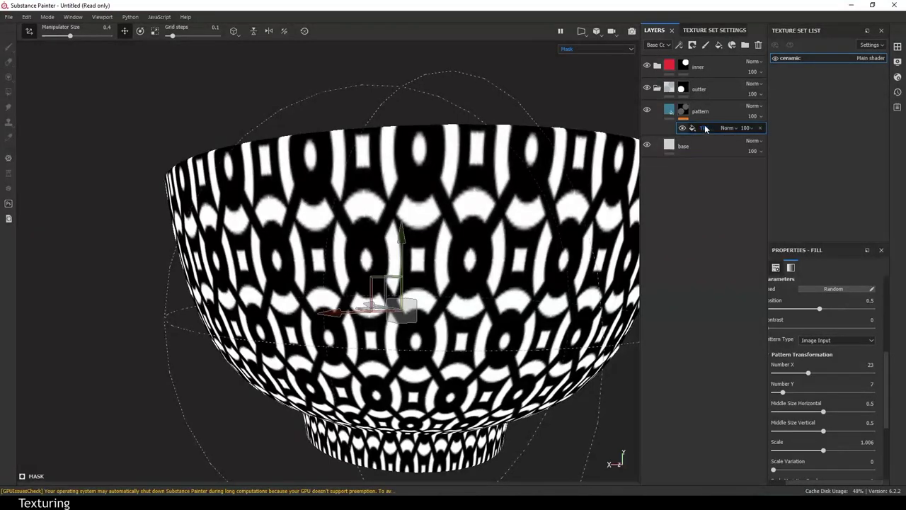
right_click(705, 127)
left_click(731, 192)
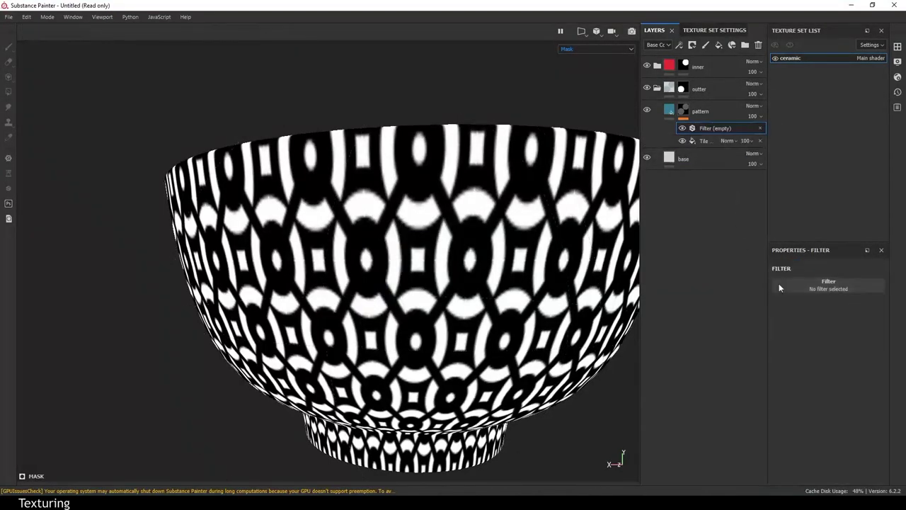
Add a Blur filter to the pattern mask with blur intensity around 0.3
left_click(807, 283)
left_click(857, 313)
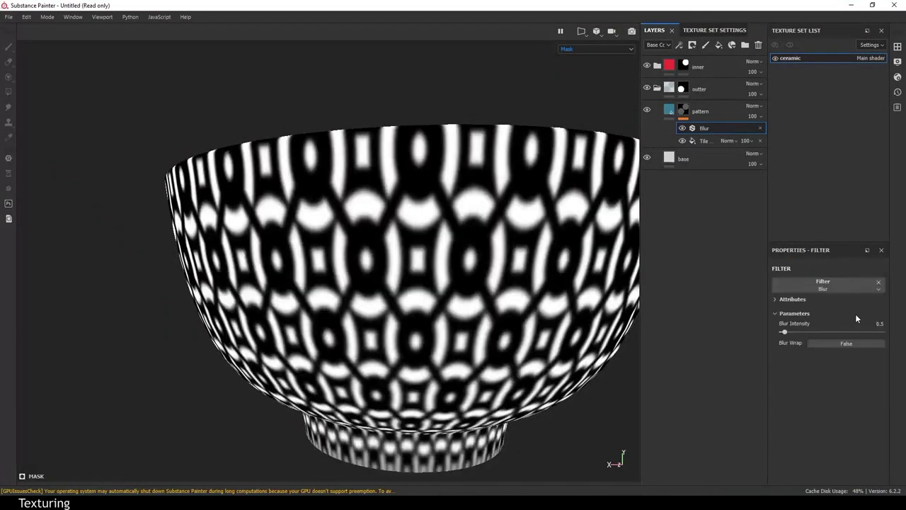
mouse_move(490, 207)
right_mouse_down("alt")
mouse_move(485, 322)
mouse_move(498, 318)
right_mouse_up("alt")
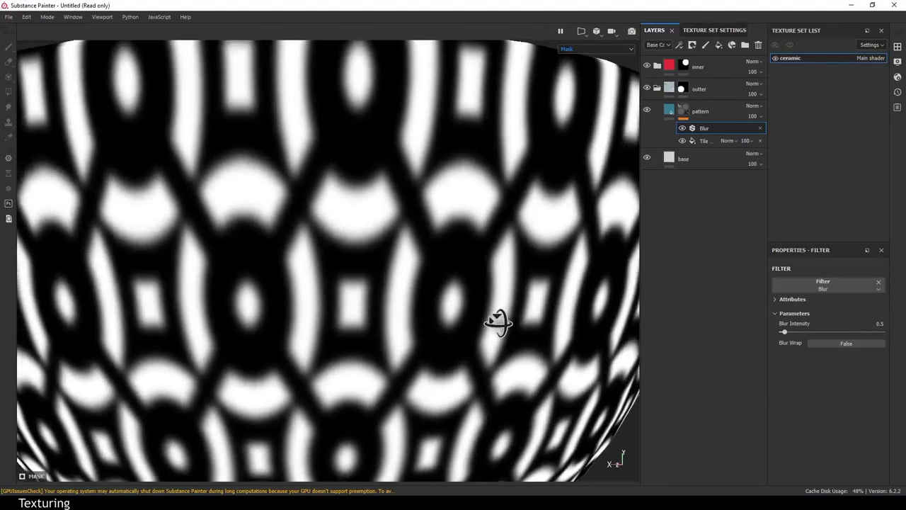
left_click(871, 321)
type("0.3")
key("Return")
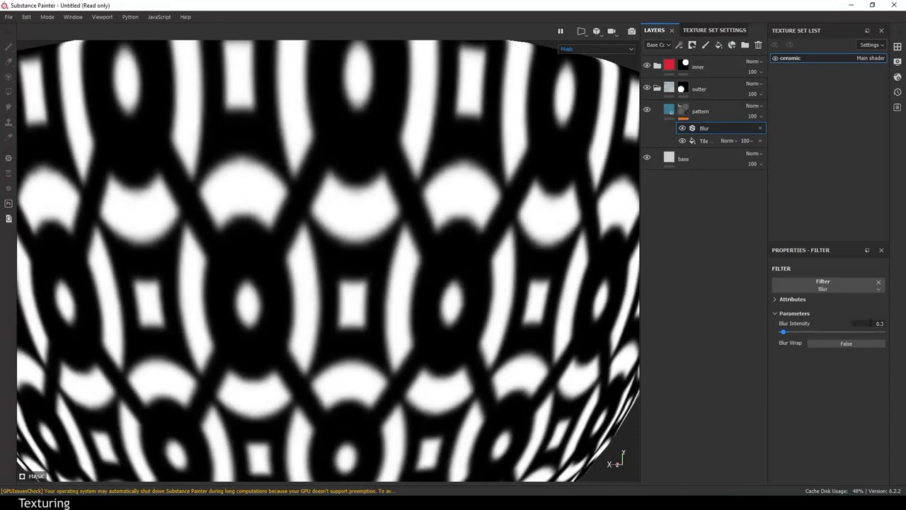
left_click(870, 322)
type("1.45")
key("Return")
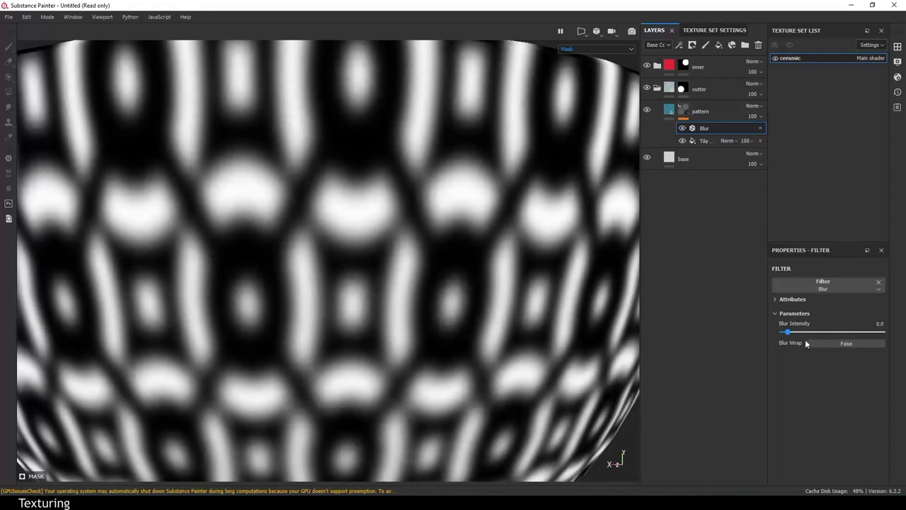
left_click_drag(791, 332, 782, 332)
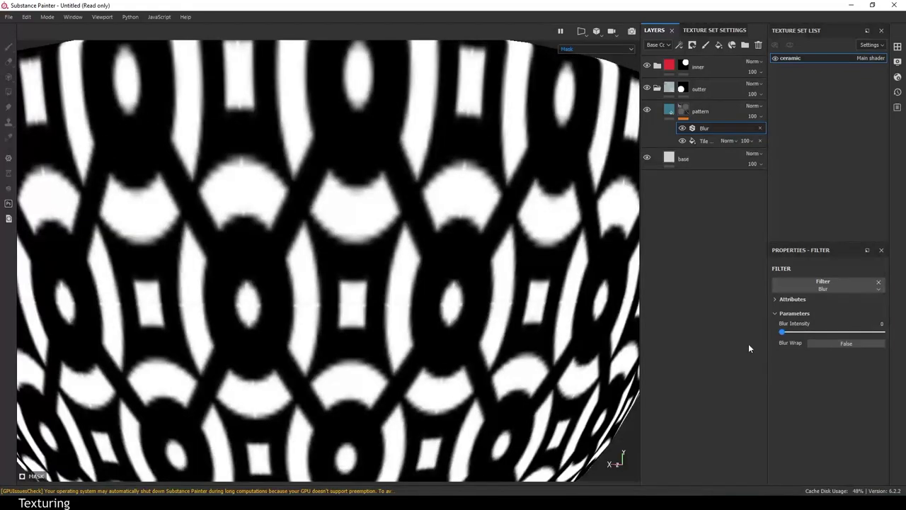
left_click_drag(778, 351, 776, 356)
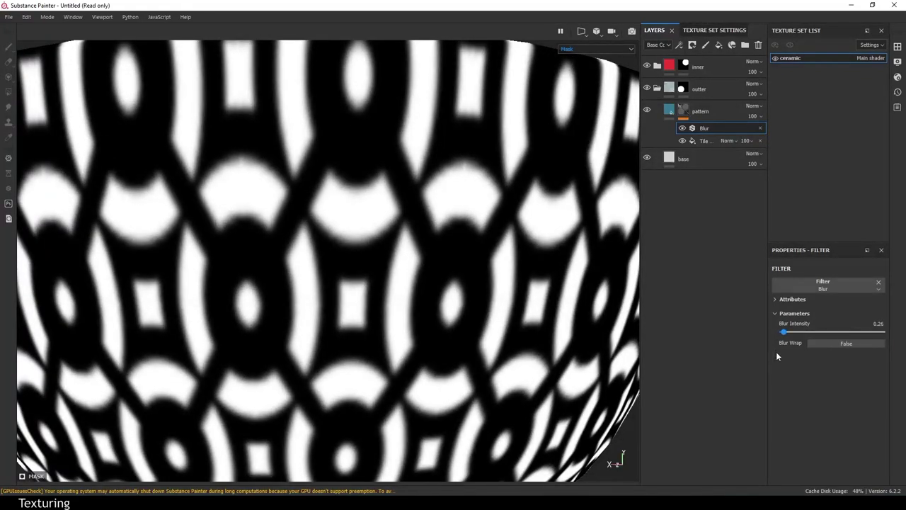
left_click_drag(779, 353, 774, 351)
left_click(670, 110)
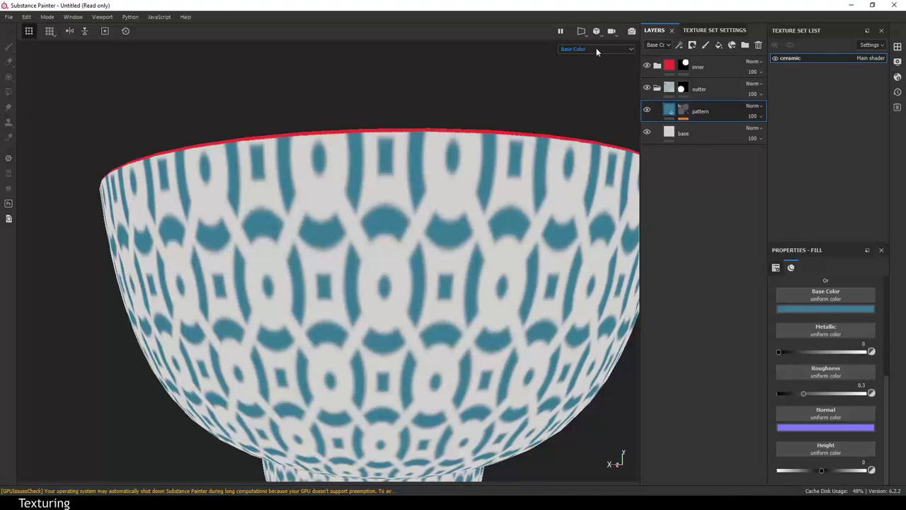
Turn off the pattern layer's metal and rough channels
scroll(821, 375, "up", 2)
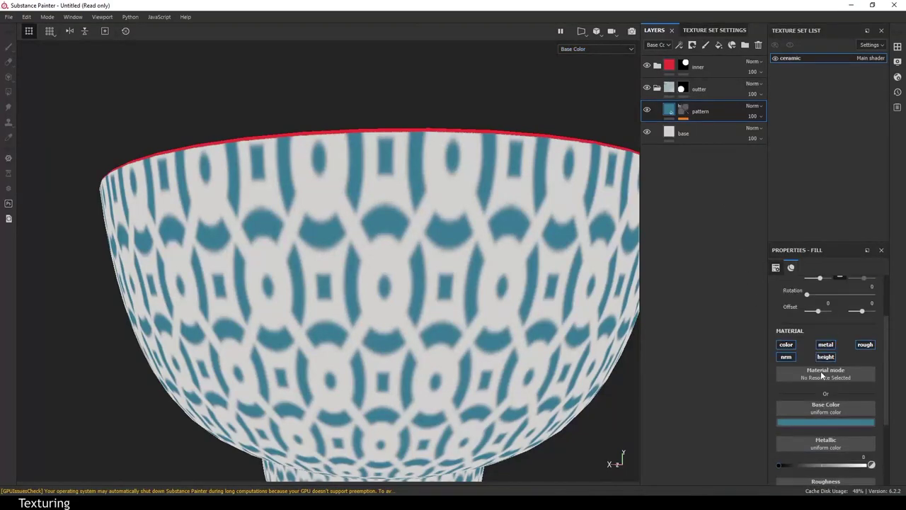
left_click(825, 344)
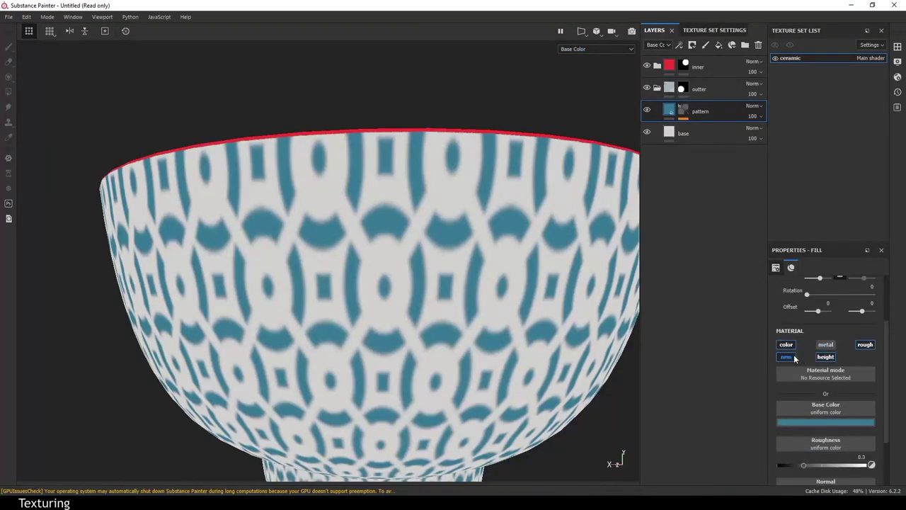
left_click(863, 345)
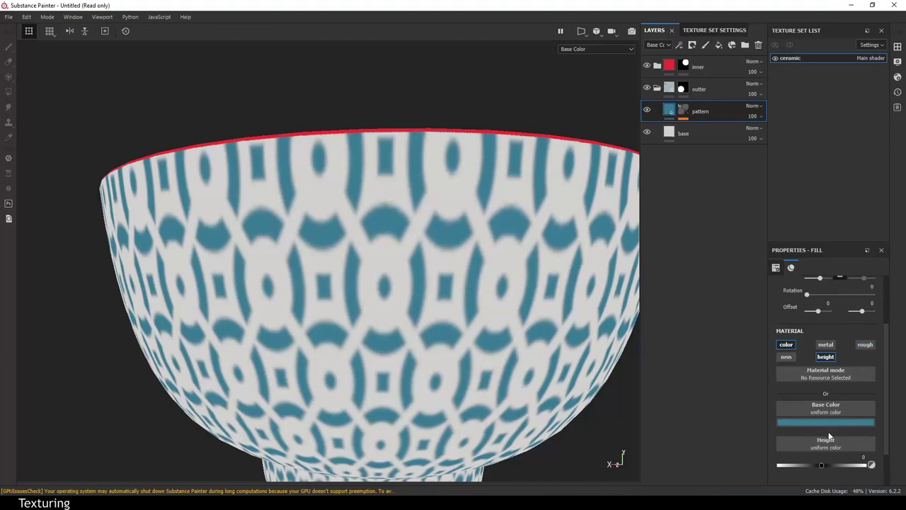
scroll(811, 373, "down", 2)
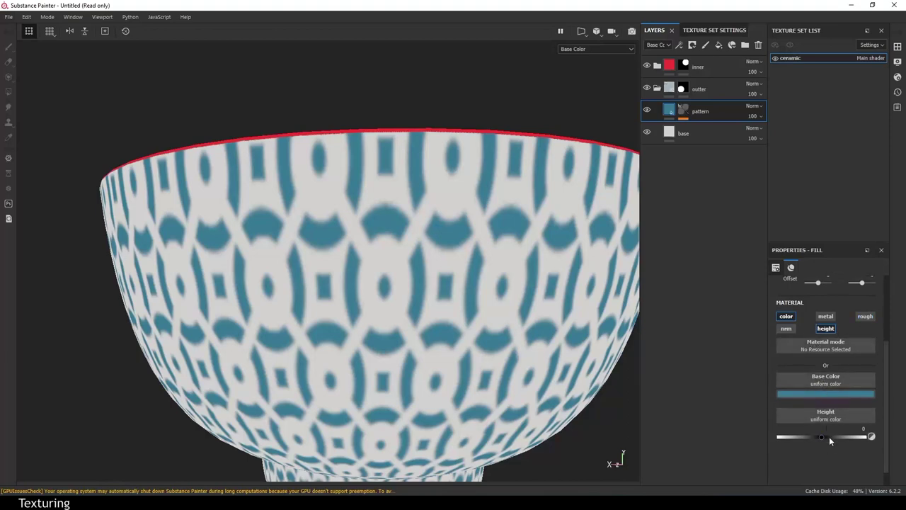
left_click_drag(530, 264, 588, 165, "alt")
Switch to the Material view and give the pattern an embossed height of about 0.04
left_click(596, 49)
left_click(584, 62)
mouse_move(536, 307)
right_mouse_down("alt")
mouse_move(571, 334)
mouse_move(601, 334)
right_mouse_up("alt")
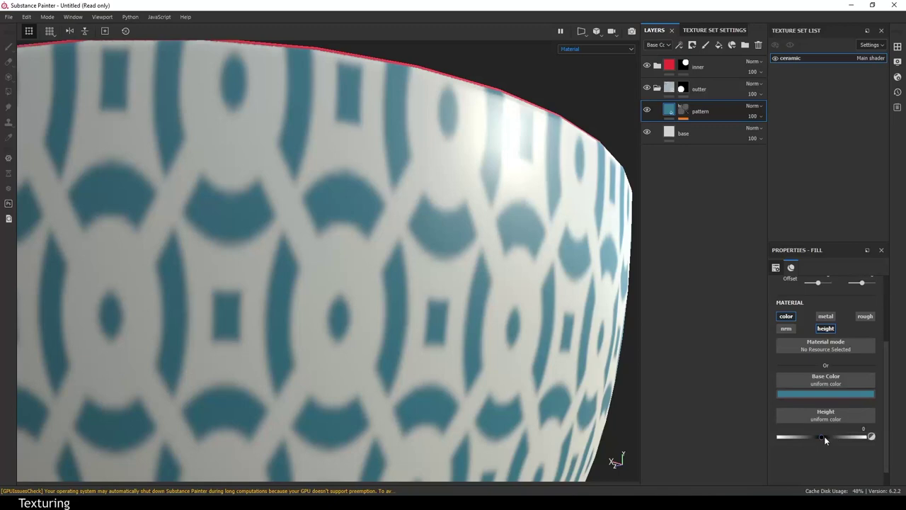
left_click(824, 436)
mouse_move(823, 436)
left_mouse_down()
mouse_move(831, 435)
mouse_move(817, 437)
left_mouse_up()
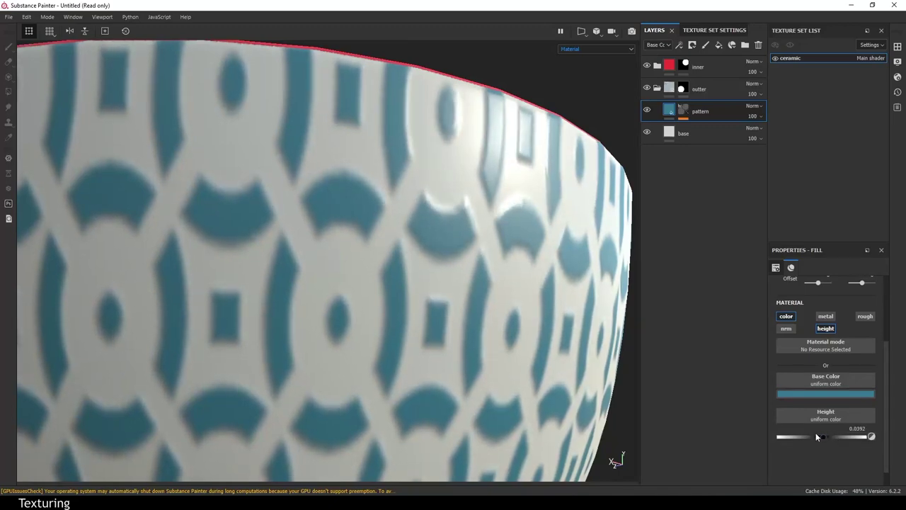
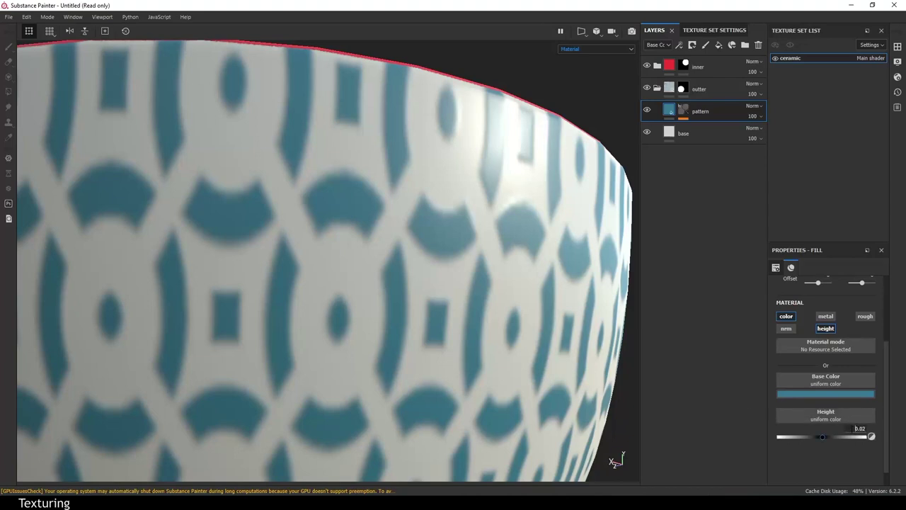
Add a fill effect above the Blur effect in the pattern layer's mask stack
mouse_move(548, 273)
left_mouse_down("alt")
mouse_move(533, 269)
mouse_move(549, 271)
left_mouse_up("alt")
right_click_drag(549, 270, 554, 299, "shift")
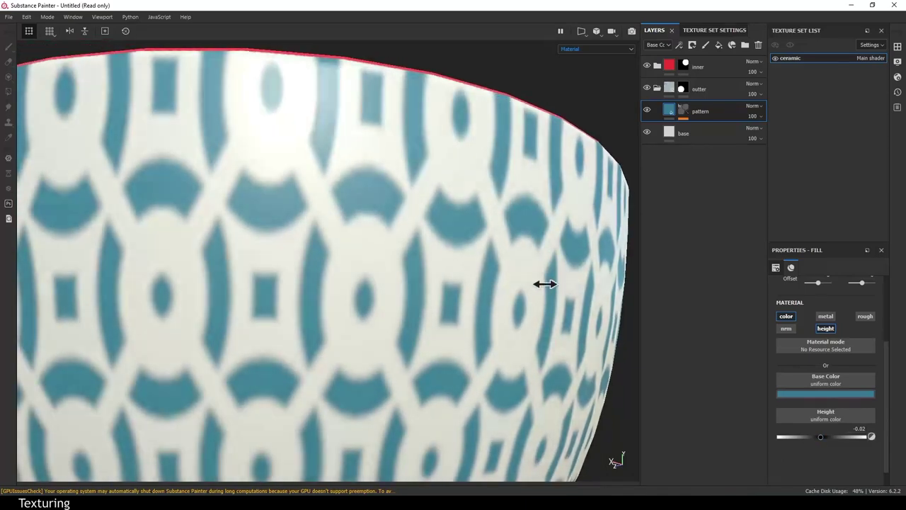
scroll(433, 137, "down", 5)
left_click_drag(433, 137, 506, 262, "alt")
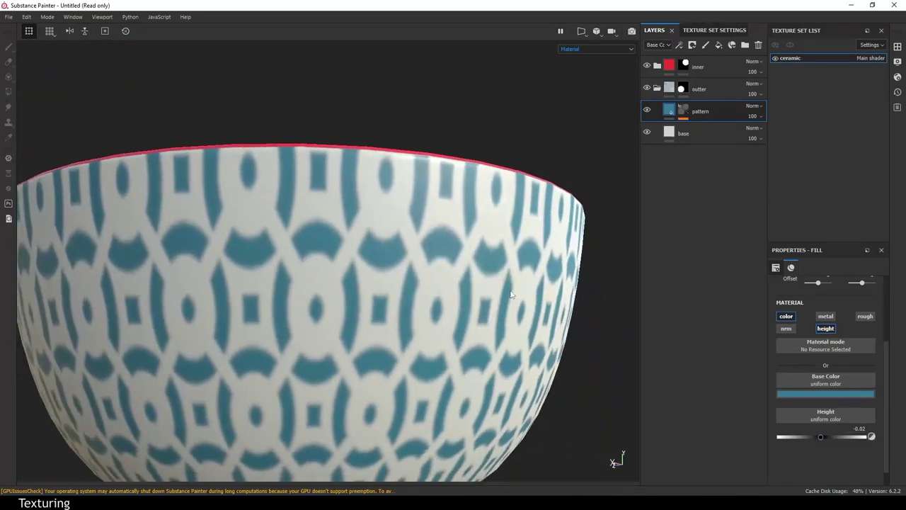
right_click_drag(507, 262, 540, 299, "shift")
scroll(472, 203, "down", 3)
middle_click_drag(472, 202, 497, 203, "alt")
mouse_move(497, 203)
left_mouse_down("alt")
mouse_move(514, 211)
mouse_move(539, 201)
left_mouse_up("alt")
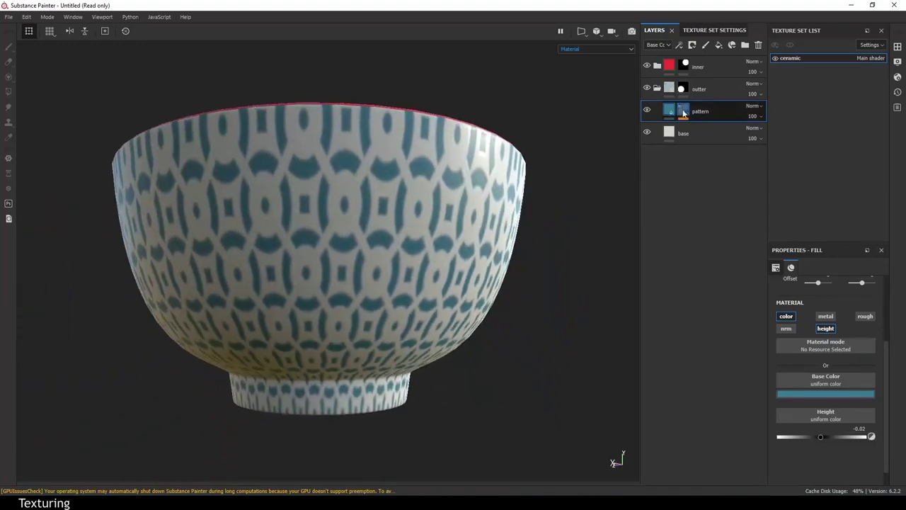
left_click(684, 114)
left_click(709, 128)
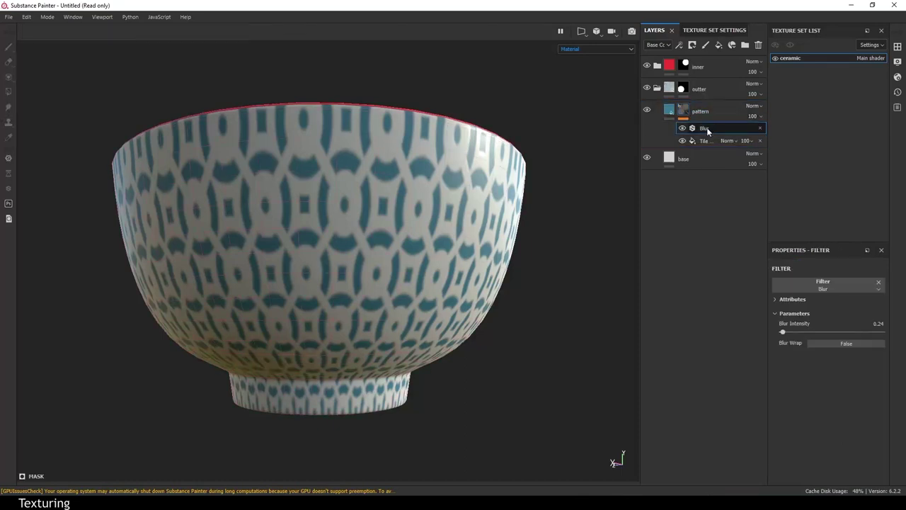
right_click(709, 128)
left_click(735, 156)
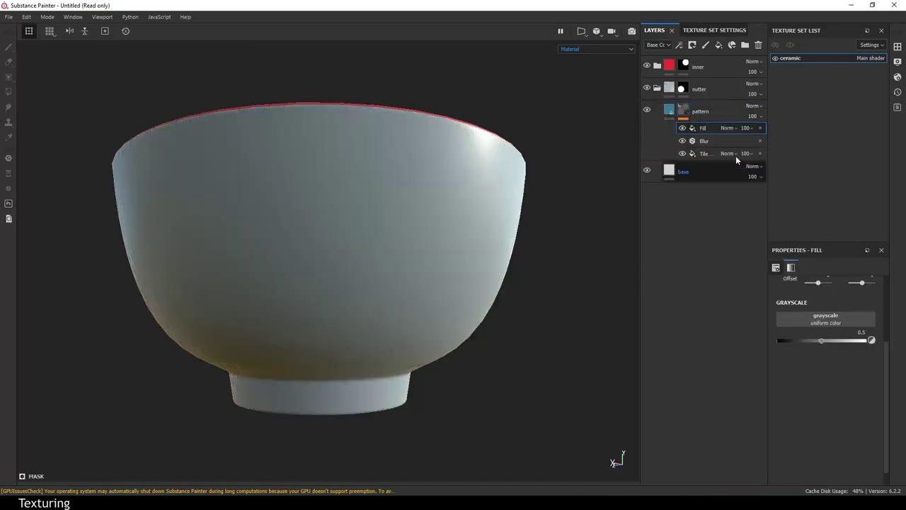
Load the Directional Noise 3 procedural from the Shelf into the fill's grayscale slot
left_click(898, 47)
scroll(713, 218, "down", 5)
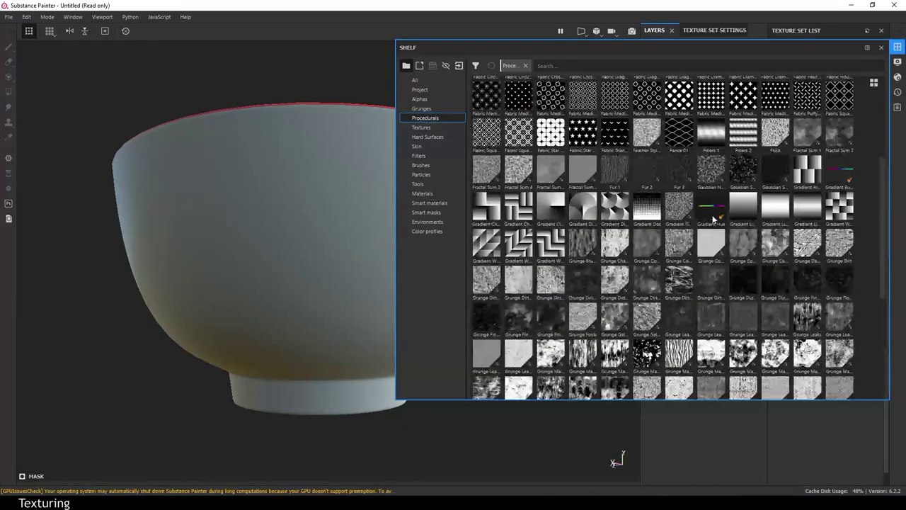
scroll(713, 218, "up", 5)
mouse_move(751, 42)
left_mouse_down()
mouse_move(602, 66)
mouse_move(449, 74)
left_mouse_up()
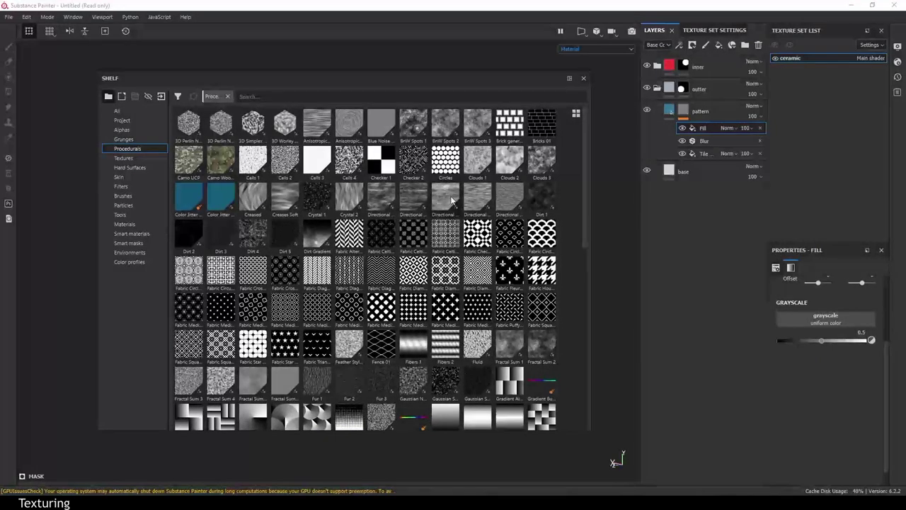
mouse_move(414, 199)
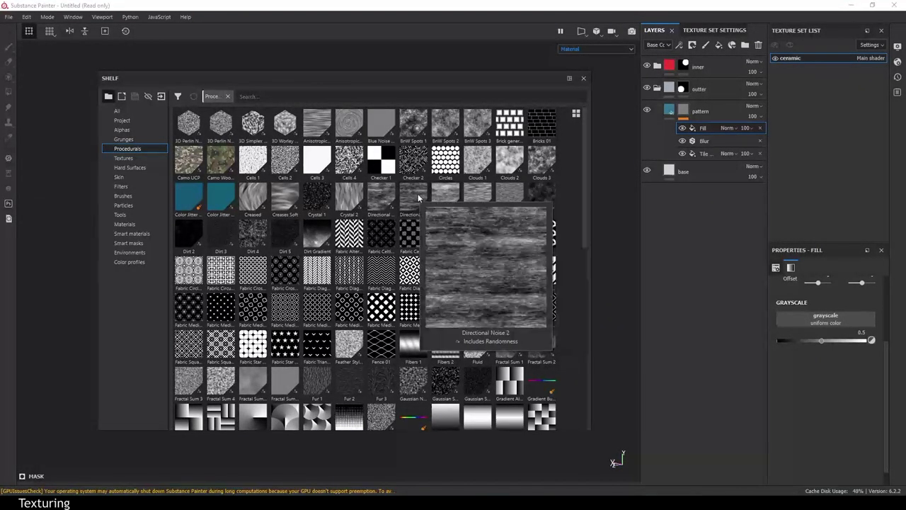
left_click_drag(445, 199, 821, 320)
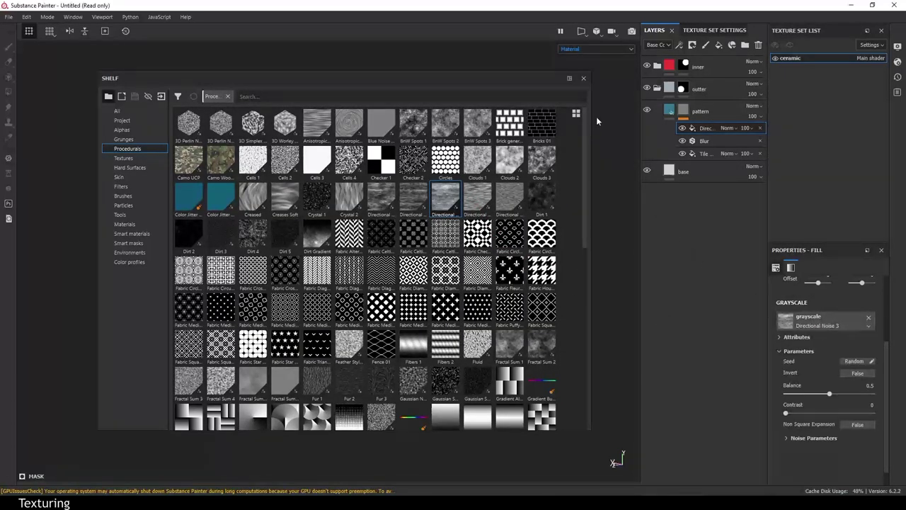
left_click(583, 79)
Set the Directional Noise fill's projection to Spherical projection
scroll(876, 351, "up", 3)
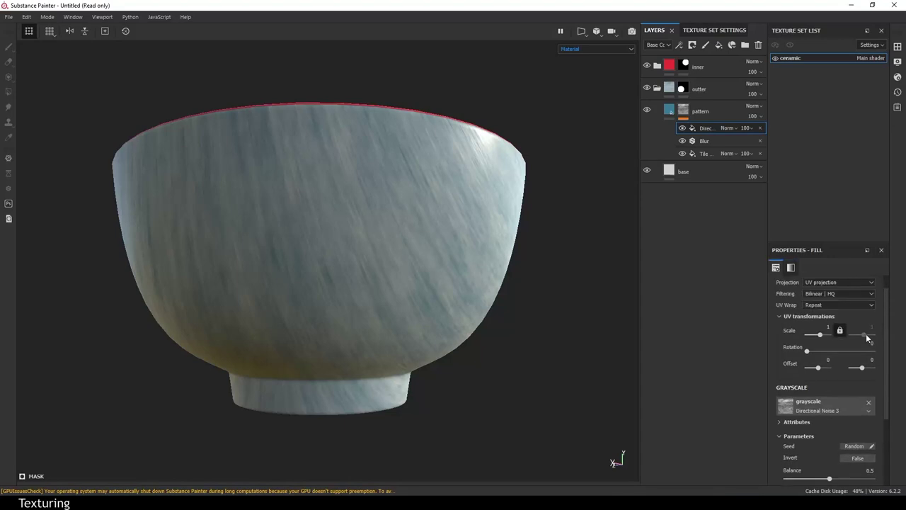
scroll(871, 337, "up", 1)
left_click(839, 300)
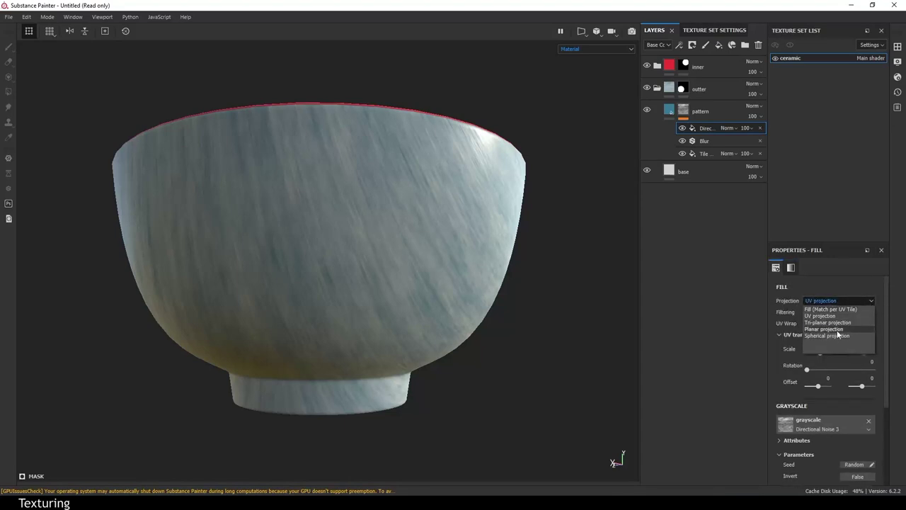
left_click(833, 336)
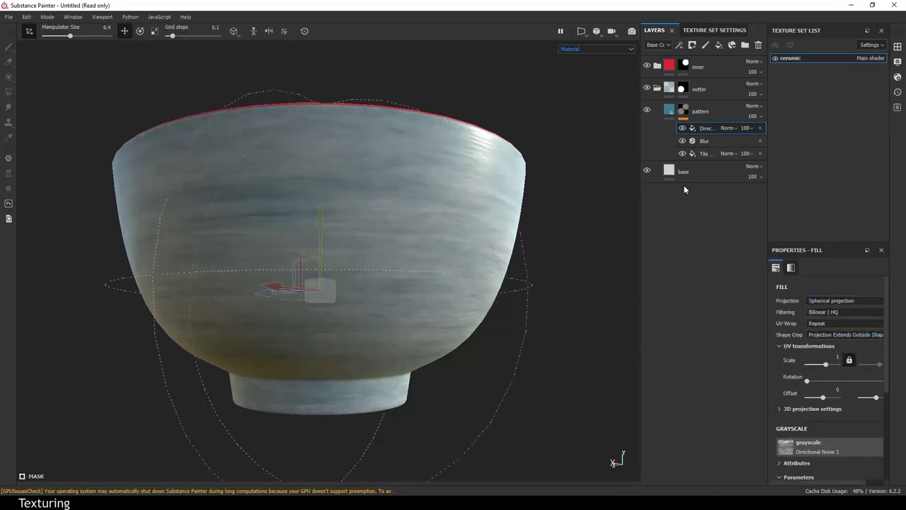
Hide the noise fill and move the Tile effect's pattern slightly down the bowl
left_click(705, 153)
left_click(682, 128)
left_click_drag(555, 275, 547, 243, "alt")
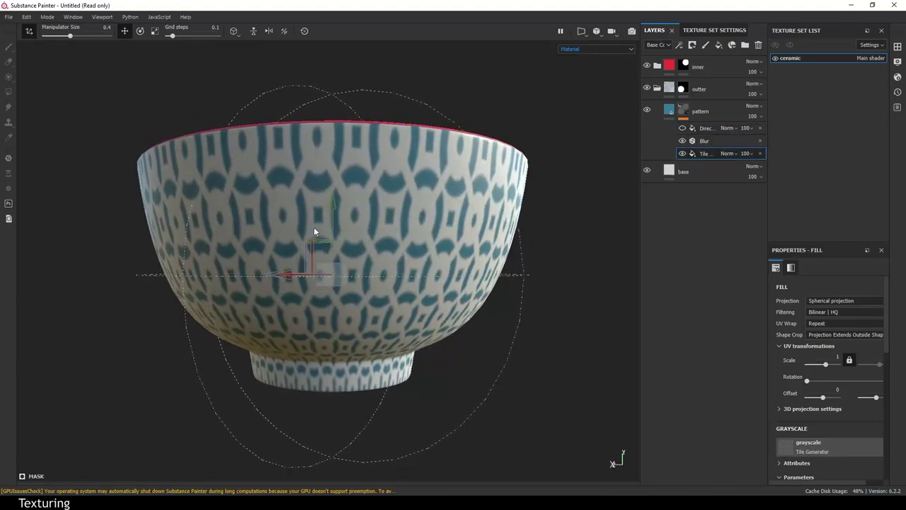
left_click_drag(332, 211, 329, 212)
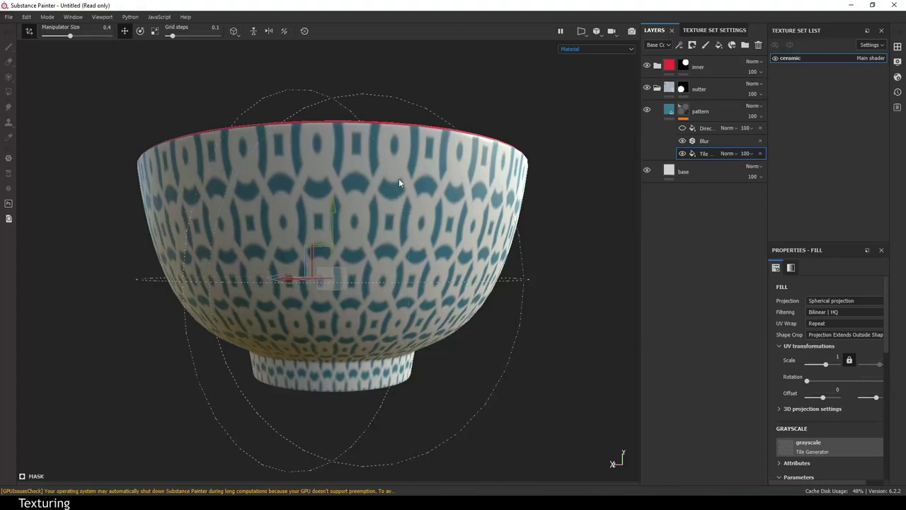
left_click(709, 128)
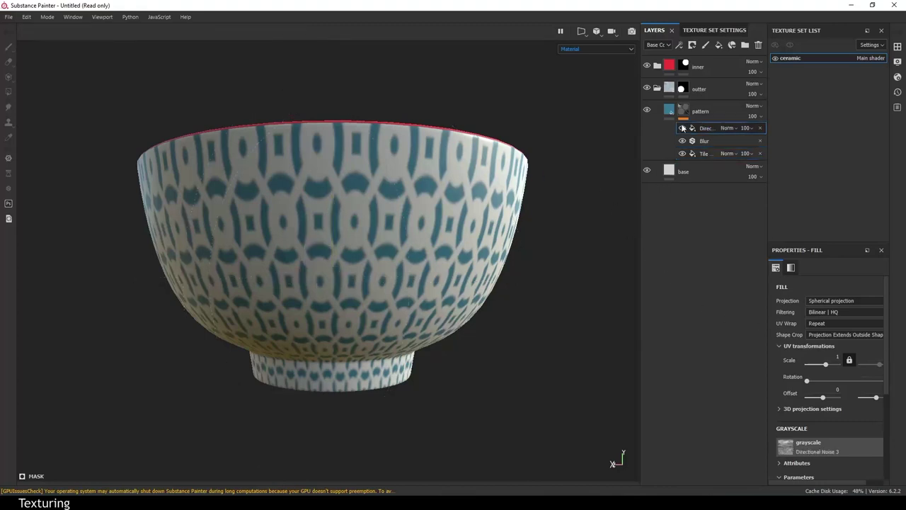
Switch the viewport to display the Mask channel
left_click_drag(589, 287, 521, 230, "alt")
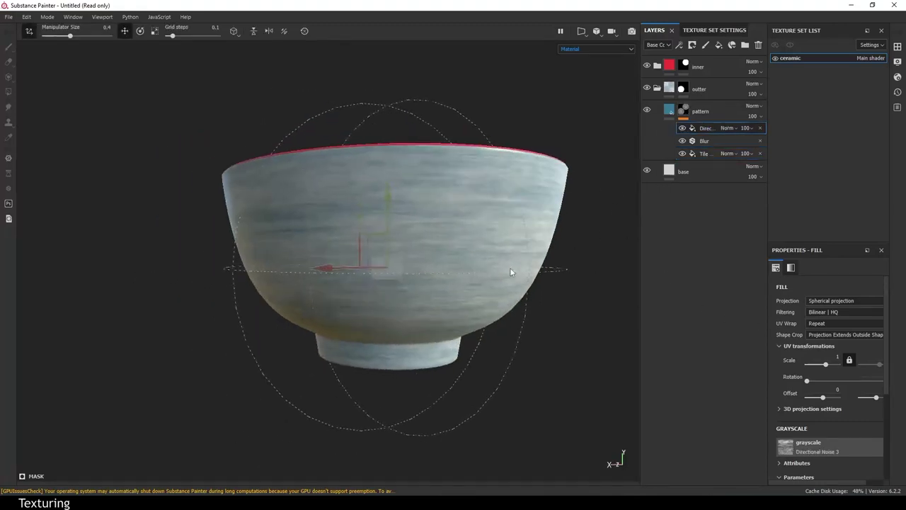
right_click_drag(521, 230, 617, 451, "alt")
left_click_drag(617, 450, 607, 363, "alt")
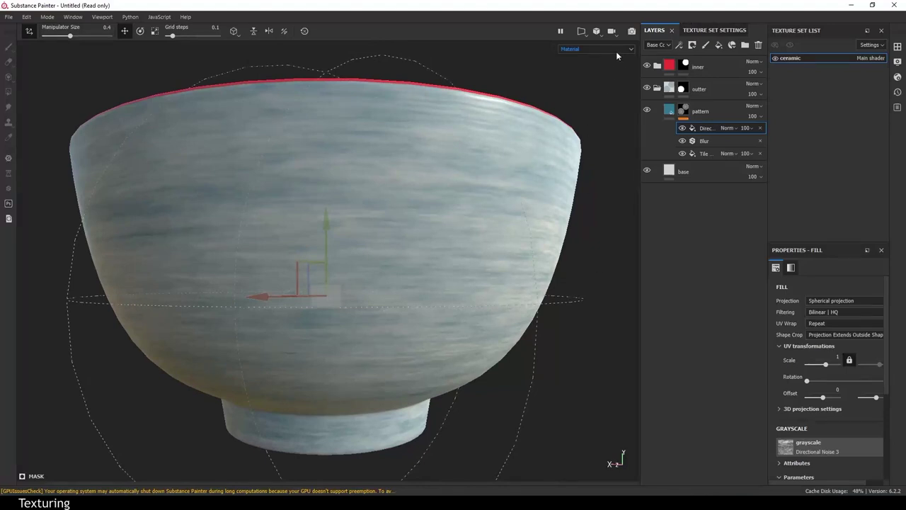
left_click(597, 49)
left_click(590, 115)
left_click_drag(590, 295, 576, 241, "alt")
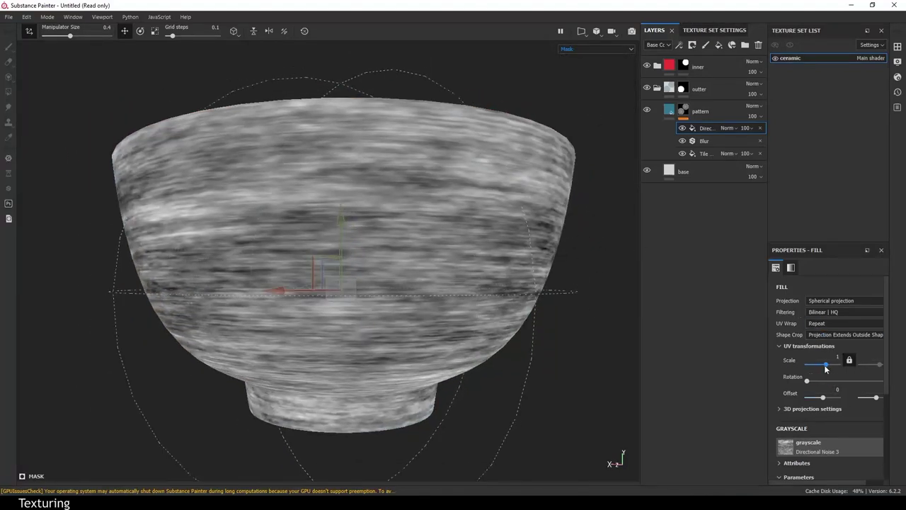
scroll(827, 376, "down", 3)
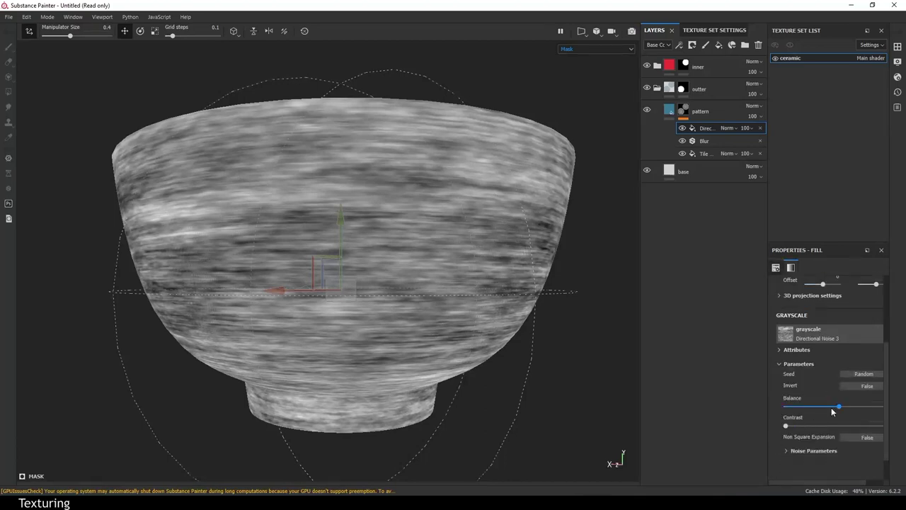
Raise the noise Balance, adjust its Contrast and enlarge the Noise Parameters Scale
mouse_move(839, 409)
left_mouse_down()
mouse_move(877, 409)
mouse_move(841, 406)
left_mouse_up()
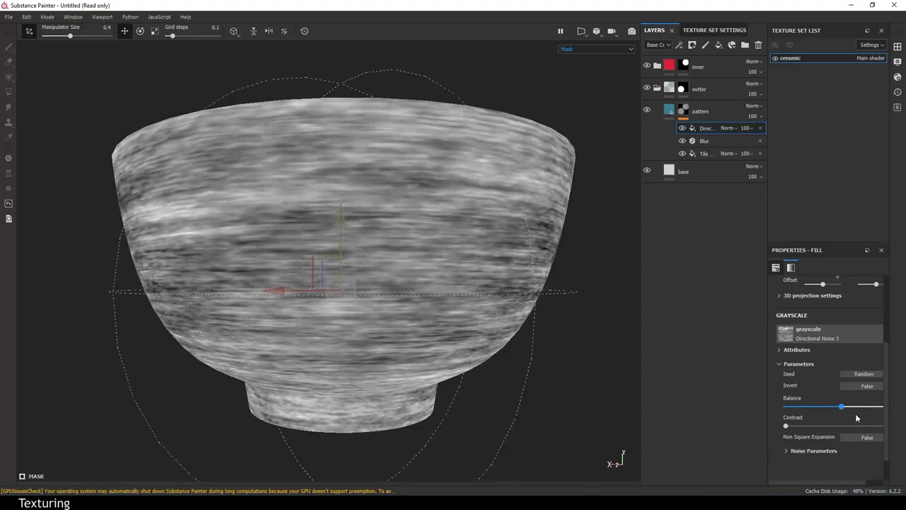
left_click(792, 426)
left_click(807, 453)
scroll(807, 429, "down", 2)
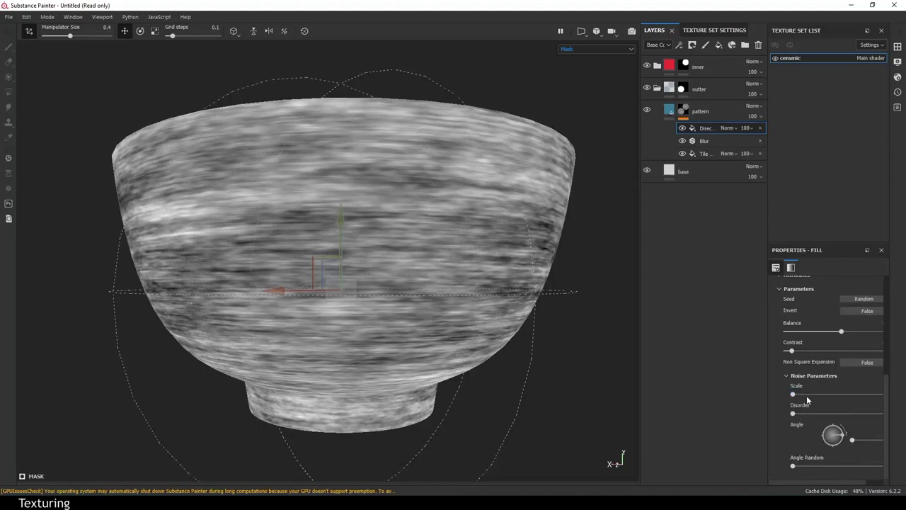
left_click_drag(793, 394, 829, 394)
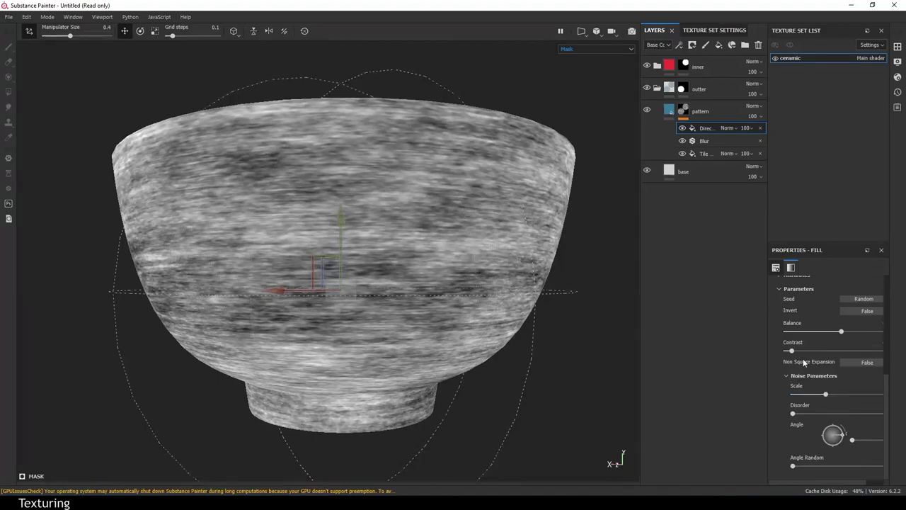
left_click_drag(795, 352, 793, 352)
mouse_move(840, 331)
left_mouse_down()
mouse_move(808, 331)
mouse_move(865, 339)
mouse_move(843, 340)
left_mouse_up()
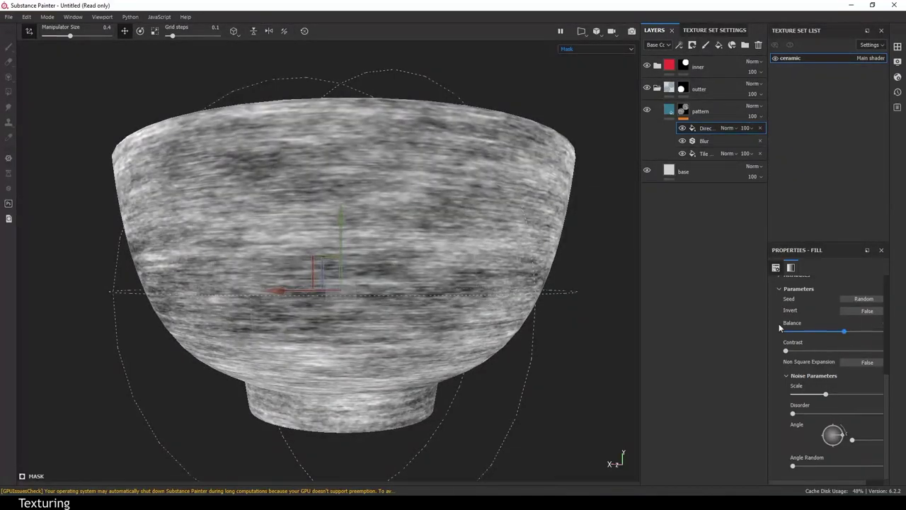
scroll(520, 344, "up", 2)
left_click(729, 128)
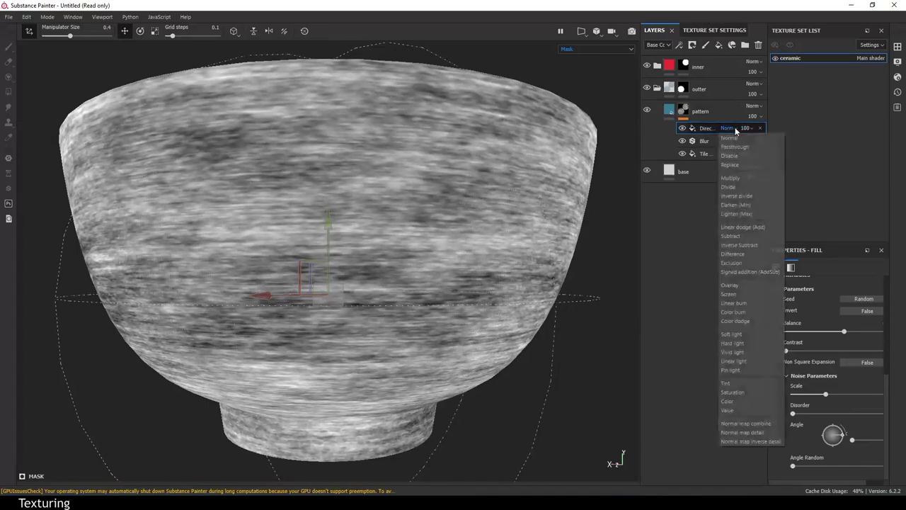
Set the noise fill to Darken (Min) blending at about 53 opacity
left_click(736, 204)
key("f")
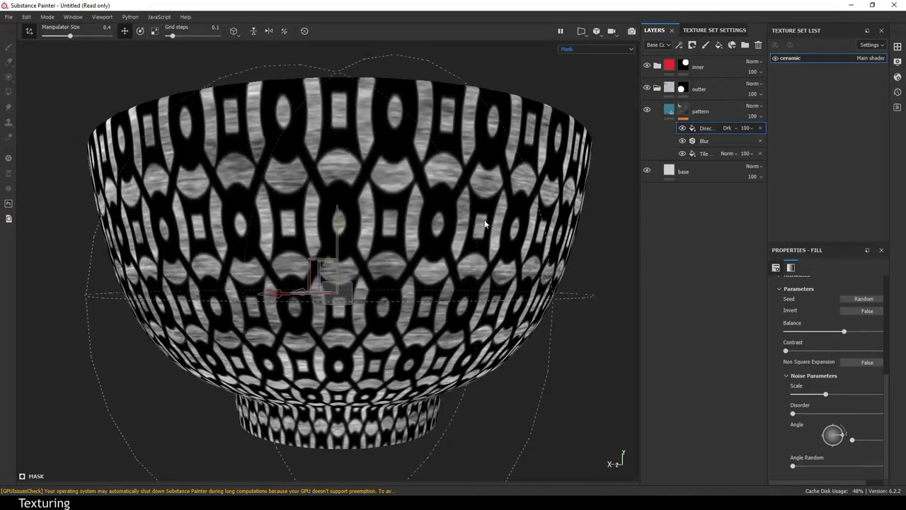
left_click(751, 130)
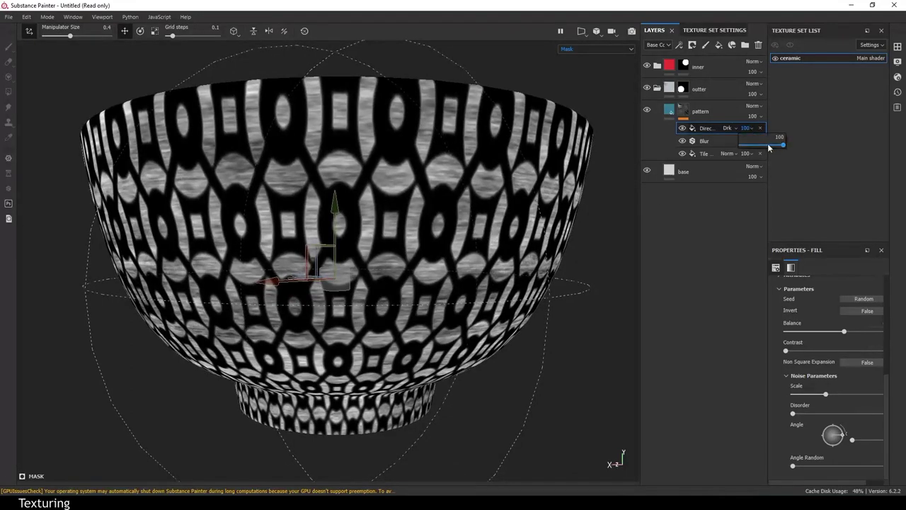
left_click_drag(784, 145, 761, 145)
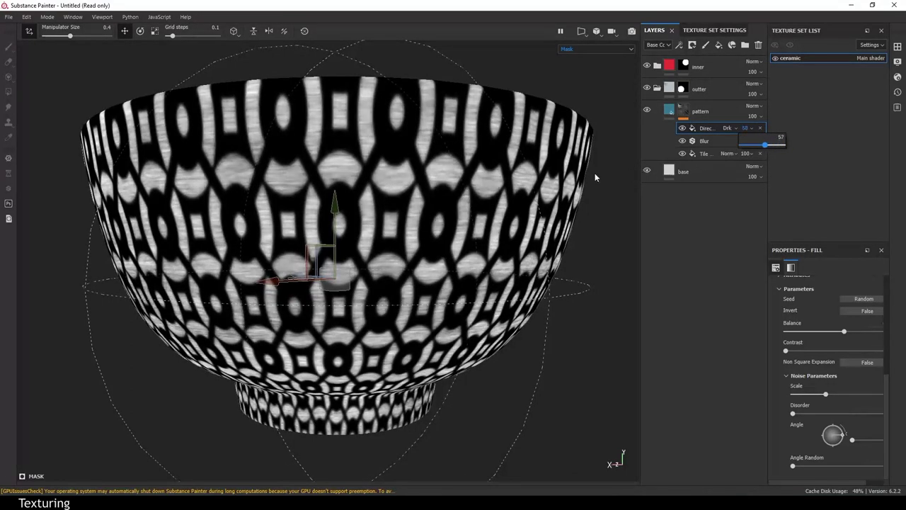
left_click_drag(566, 185, 586, 190)
left_click(575, 49)
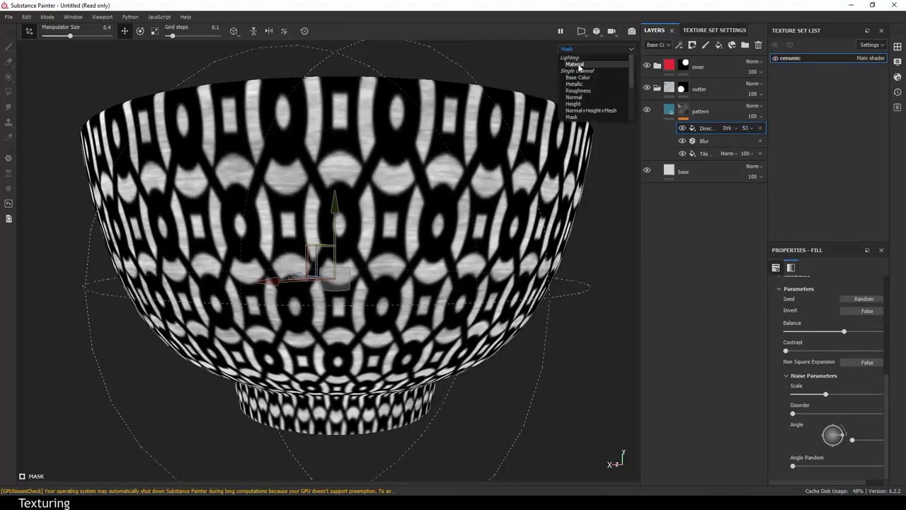
Show Base Color in the viewport and lower the noise fill opacity to 28
left_click(578, 78)
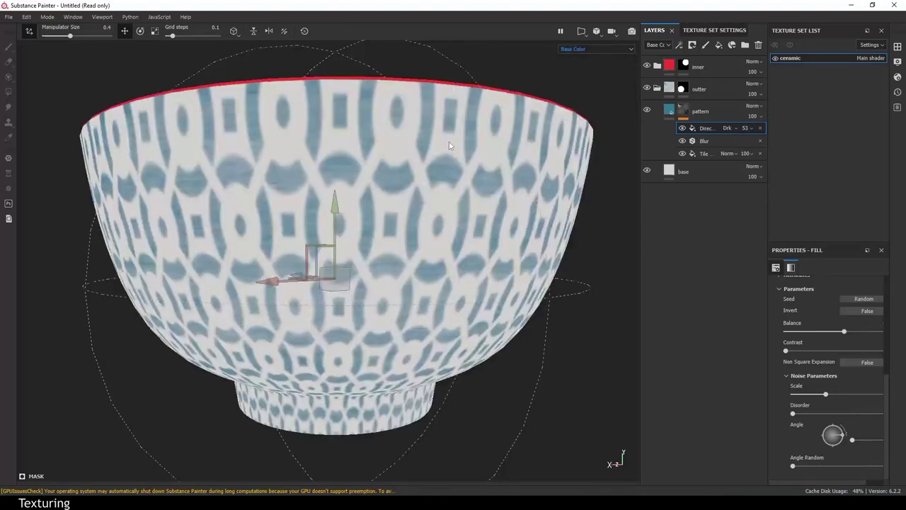
scroll(540, 388, "up", 3)
left_click(745, 128)
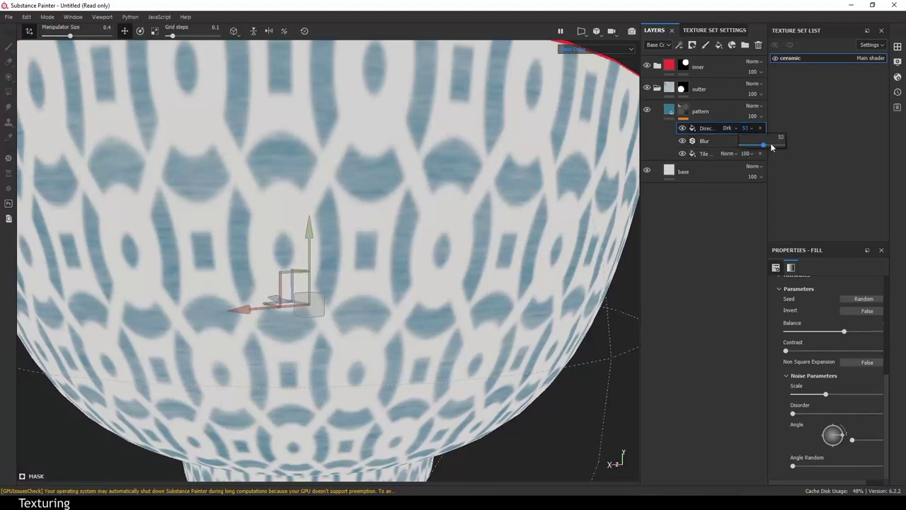
left_click_drag(765, 147, 752, 145)
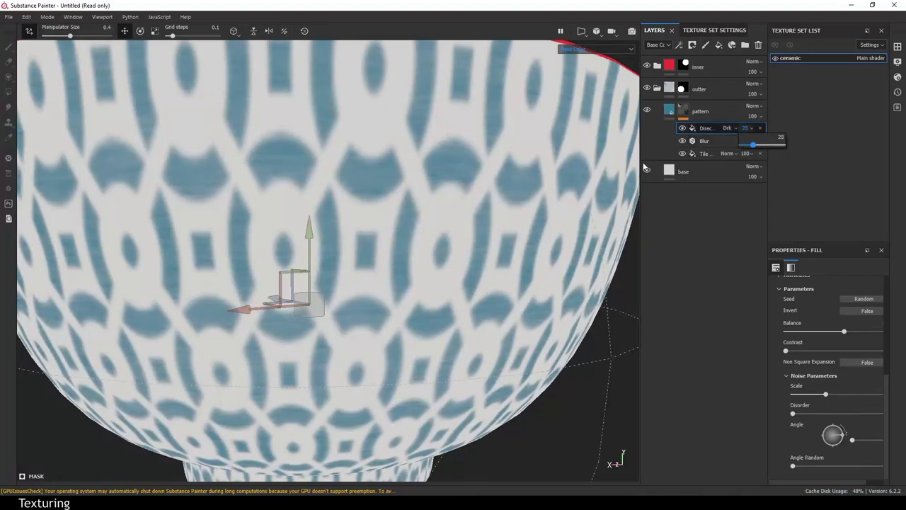
Settle the directional effect at opacity 15 with raised contrast, and add a Fill effect above it
mouse_move(645, 166)
left_mouse_down()
mouse_move(583, 189)
mouse_move(634, 197)
left_mouse_up()
left_click_drag(646, 199, 640, 199)
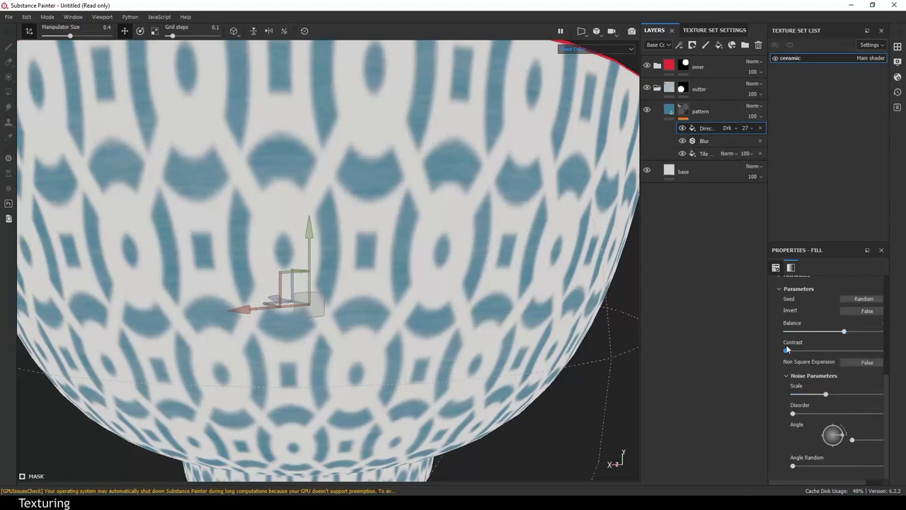
left_click_drag(786, 349, 885, 350)
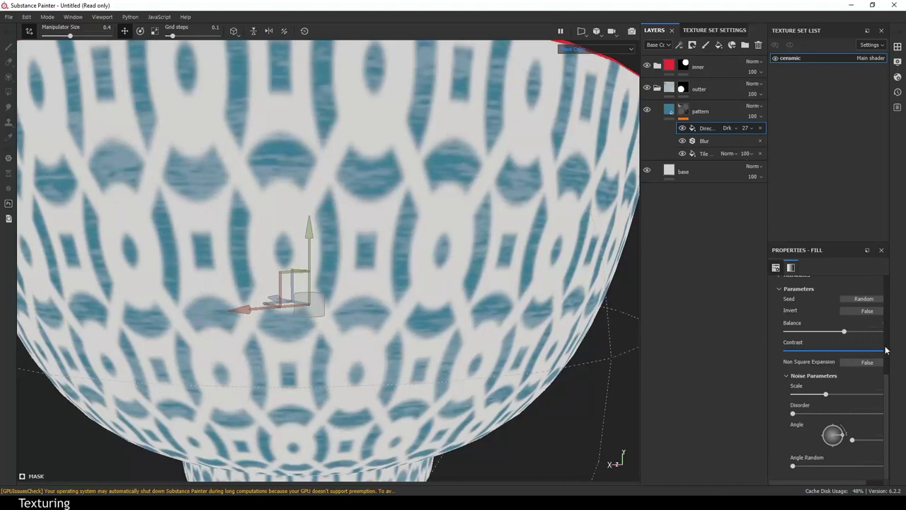
left_click_drag(884, 350, 847, 350)
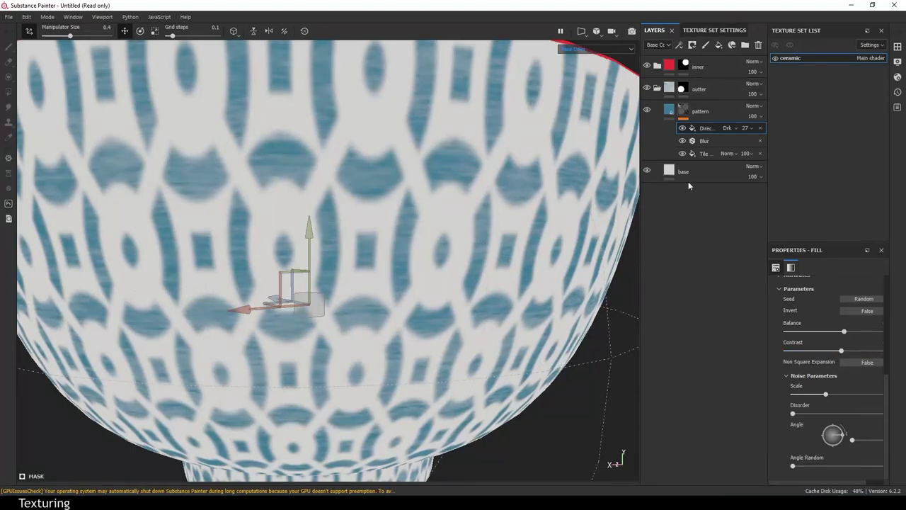
left_click_drag(751, 143, 743, 145)
left_click_drag(658, 168, 696, 175)
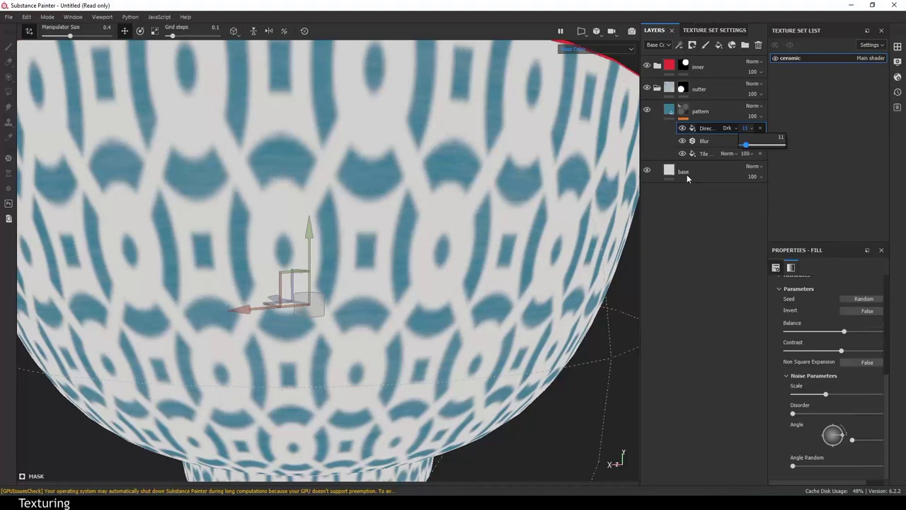
right_click(707, 128)
left_click(735, 154)
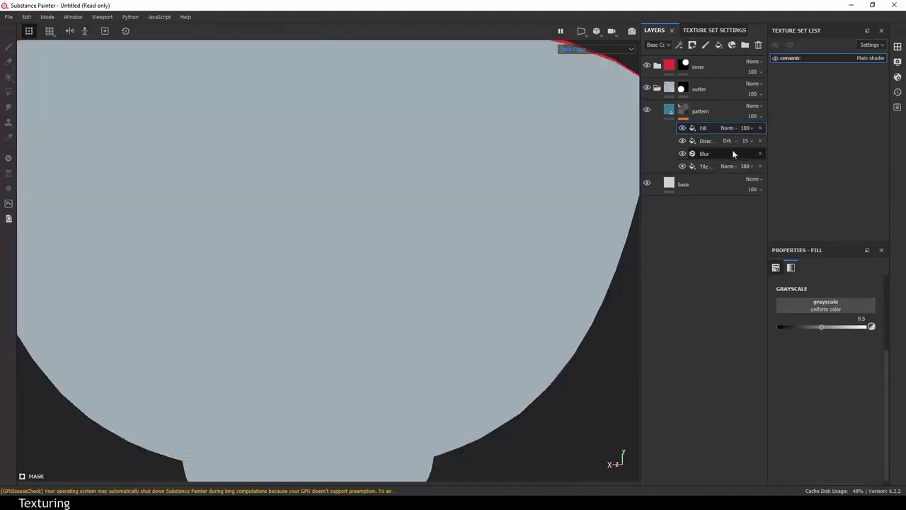
Put the White Noise procedural into the new fill's grayscale slot
left_click(897, 46)
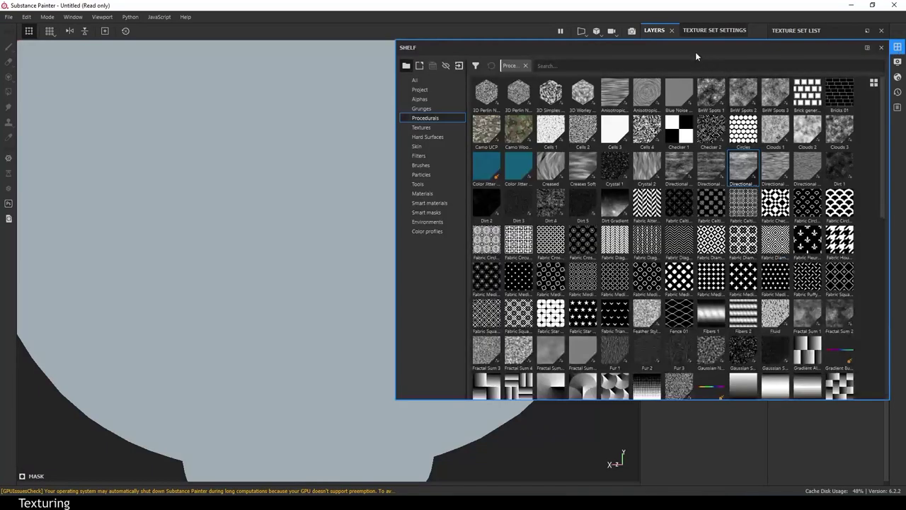
left_click_drag(697, 53, 406, 107)
scroll(420, 176, "down", 10)
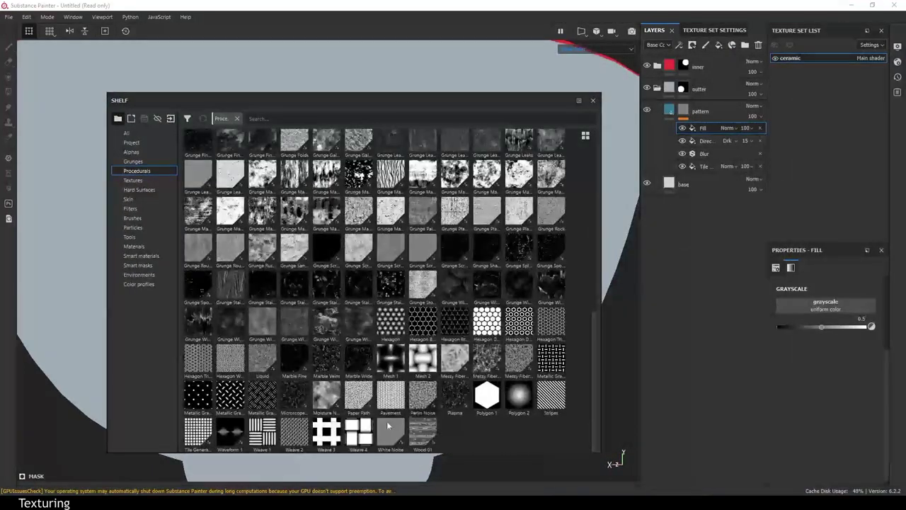
mouse_move(389, 423)
left_mouse_down()
mouse_move(789, 300)
mouse_move(801, 312)
left_mouse_up()
left_click(592, 99)
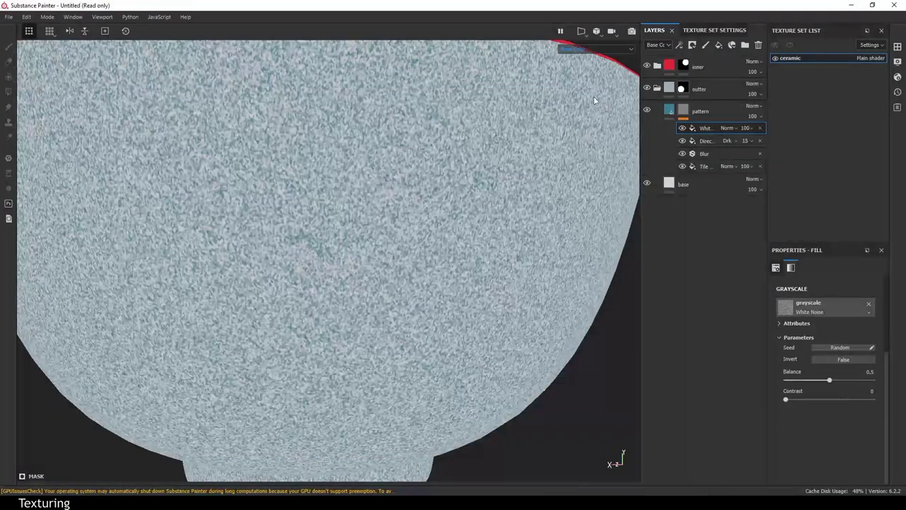
Set the White Noise fill to Darken blending and view the Mask channel
left_click(727, 128)
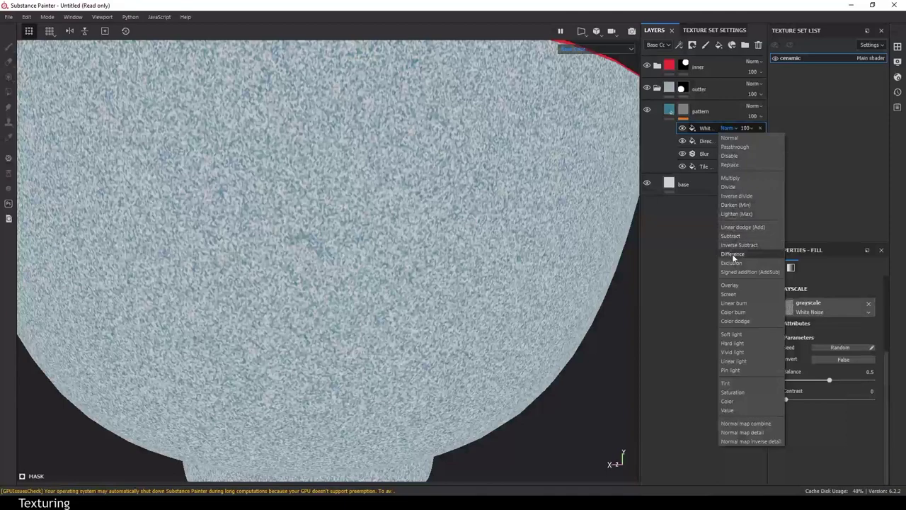
left_click(736, 204)
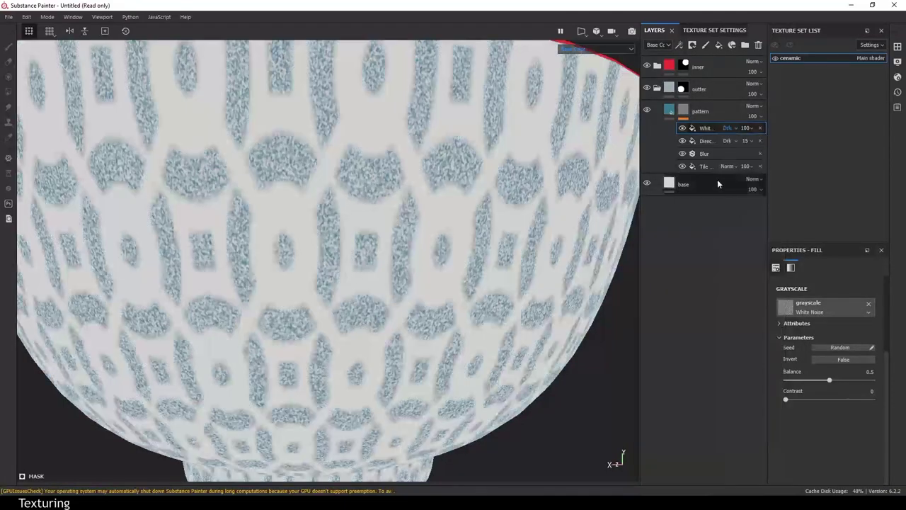
left_click(611, 51)
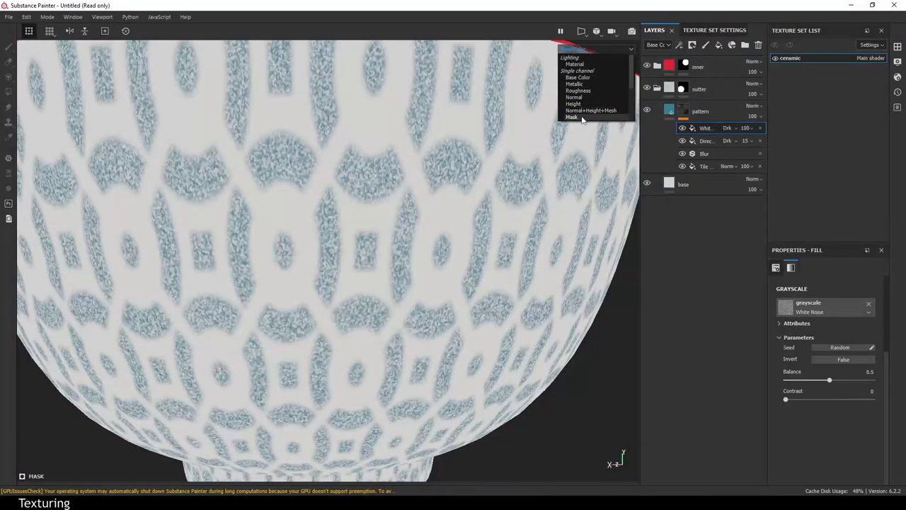
left_click(579, 121)
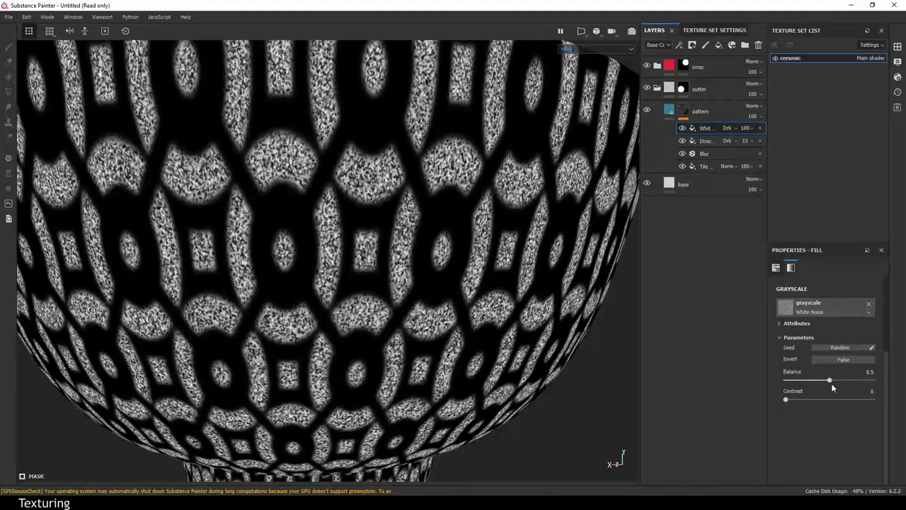
Set the noise Balance to 0.5 and raise its Contrast
mouse_move(830, 383)
left_mouse_down()
mouse_move(765, 385)
mouse_move(876, 382)
mouse_move(859, 379)
left_mouse_up()
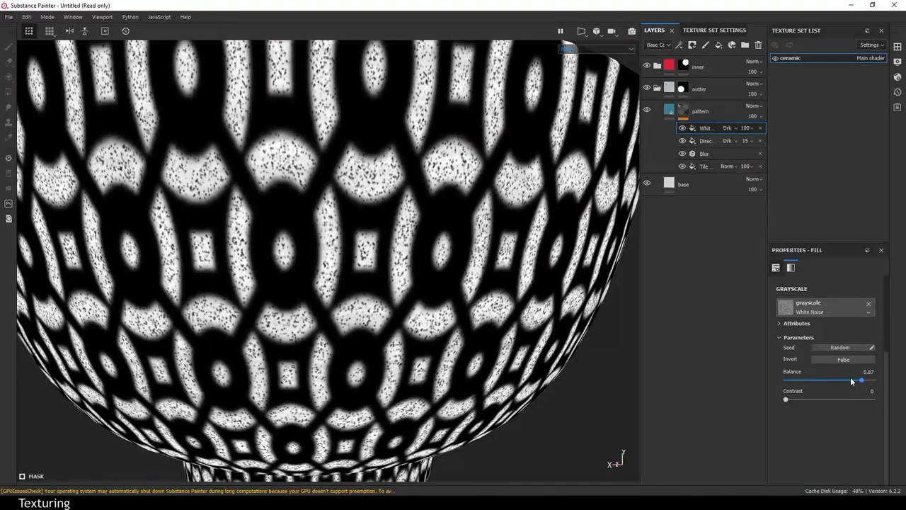
left_click(858, 373)
type("0.5")
key("Return")
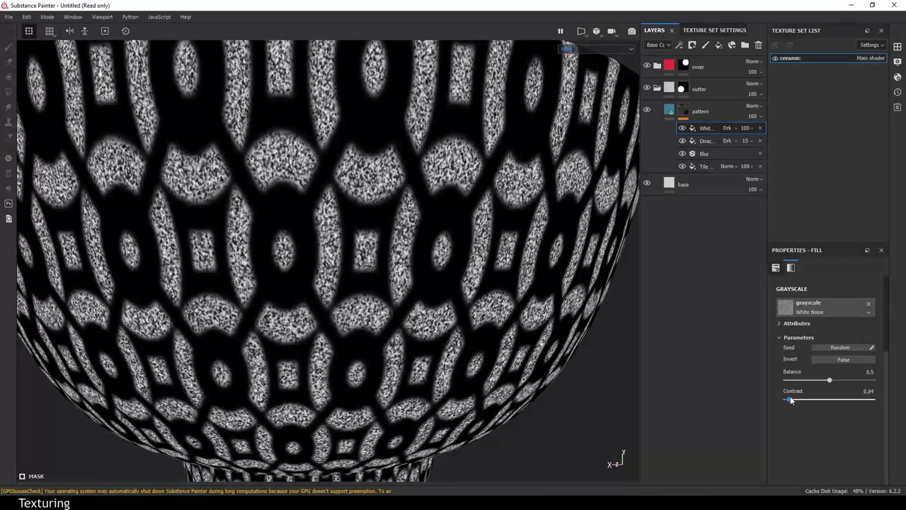
left_click_drag(789, 400, 775, 398)
left_click_drag(830, 383, 834, 382)
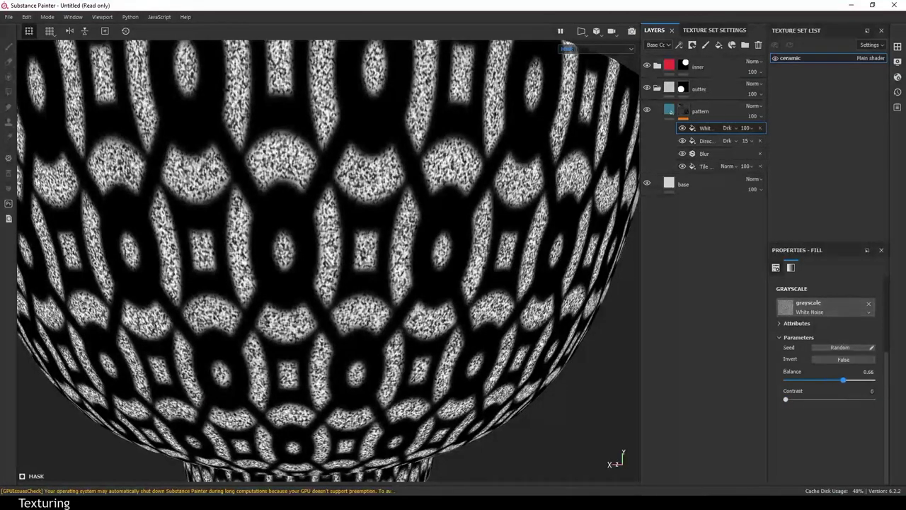
key("ctrl+z")
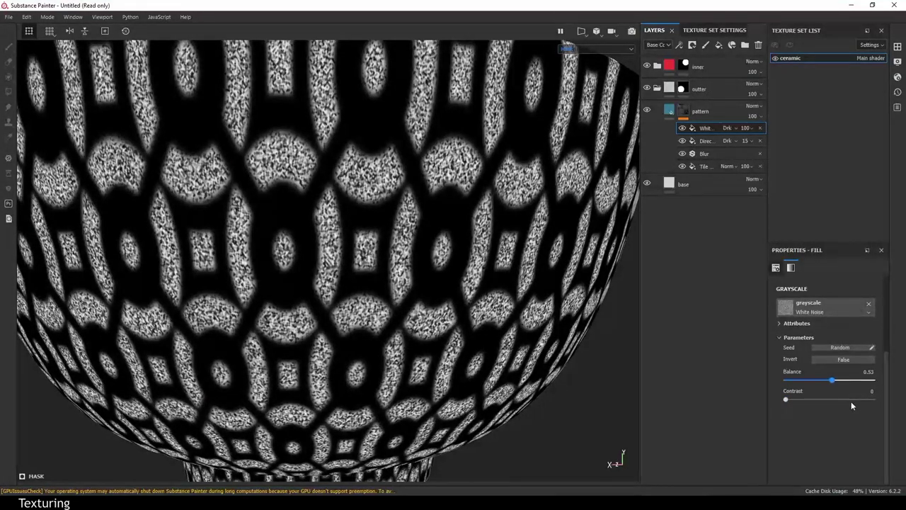
key("ctrl+z")
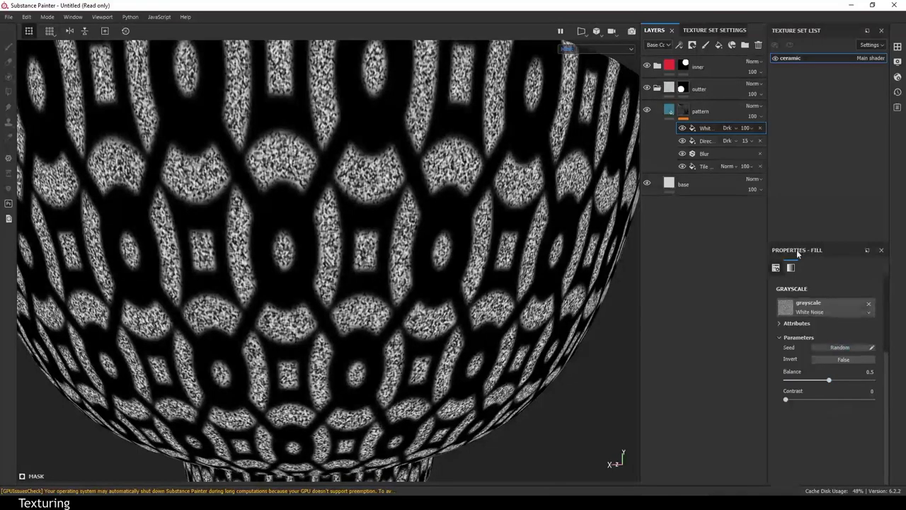
Lower the White Noise fill opacity to 10 and return the viewport to Base Color
left_click(748, 128)
mouse_move(782, 144)
left_mouse_down()
mouse_move(727, 150)
mouse_move(767, 165)
left_mouse_up()
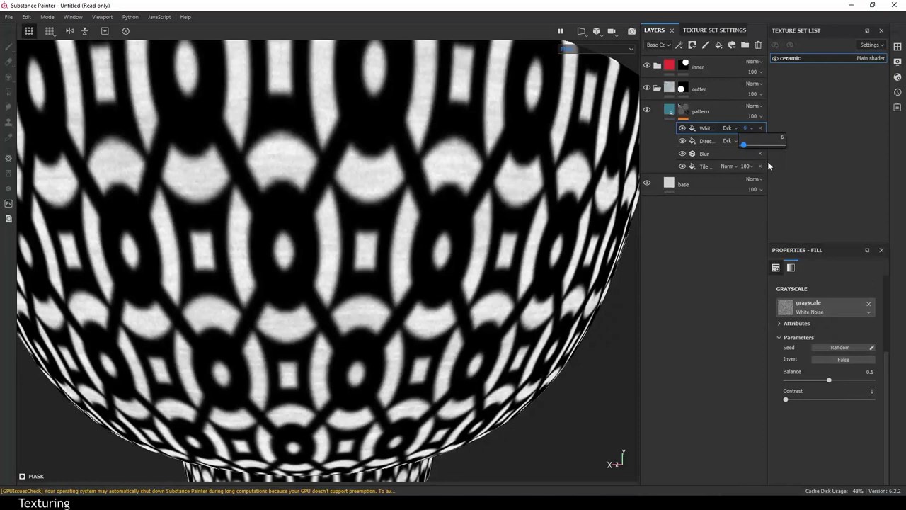
scroll(522, 269, "up", 2)
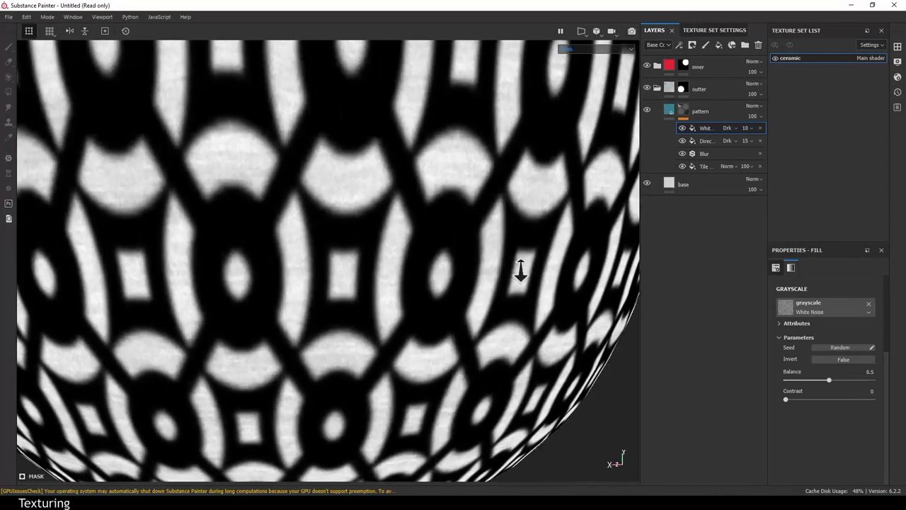
scroll(500, 245, "up", 2)
left_click(598, 49)
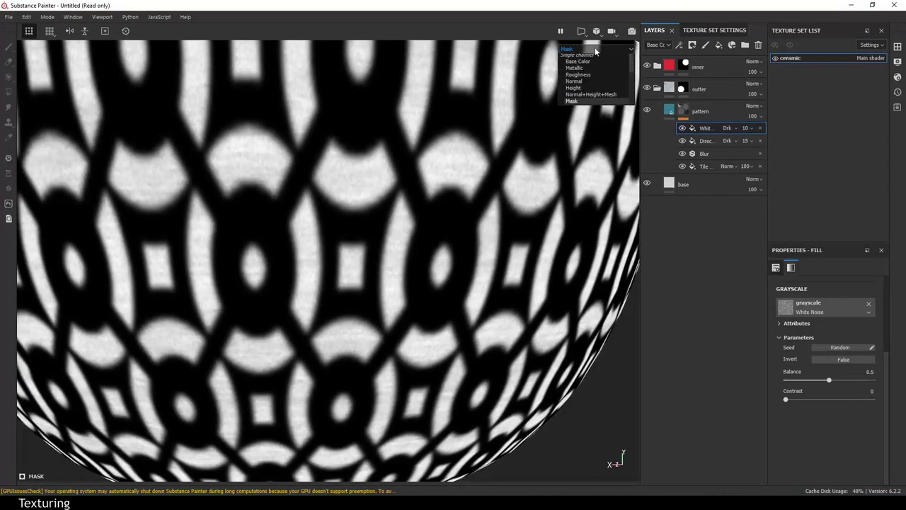
left_click(577, 77)
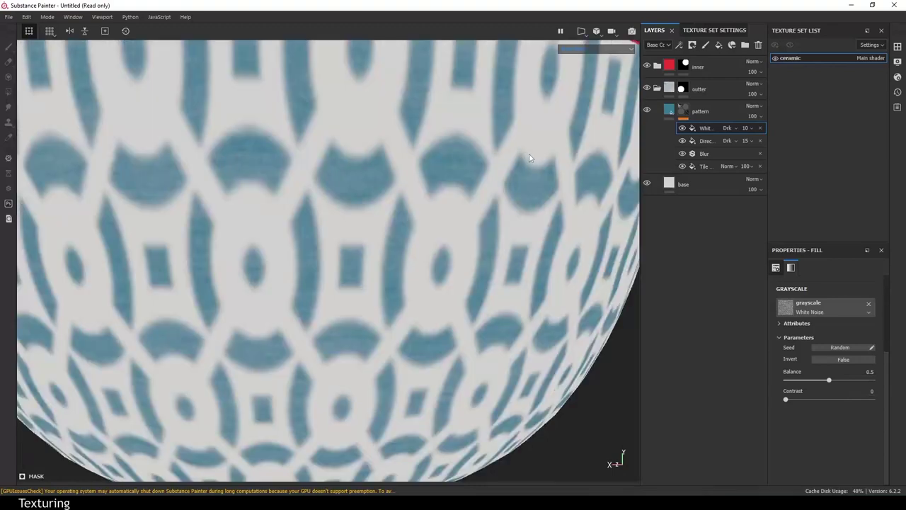
Switch the viewport display to full Material shading
scroll(398, 156, "down", 3)
scroll(385, 212, "down", 2)
scroll(434, 196, "up", 3)
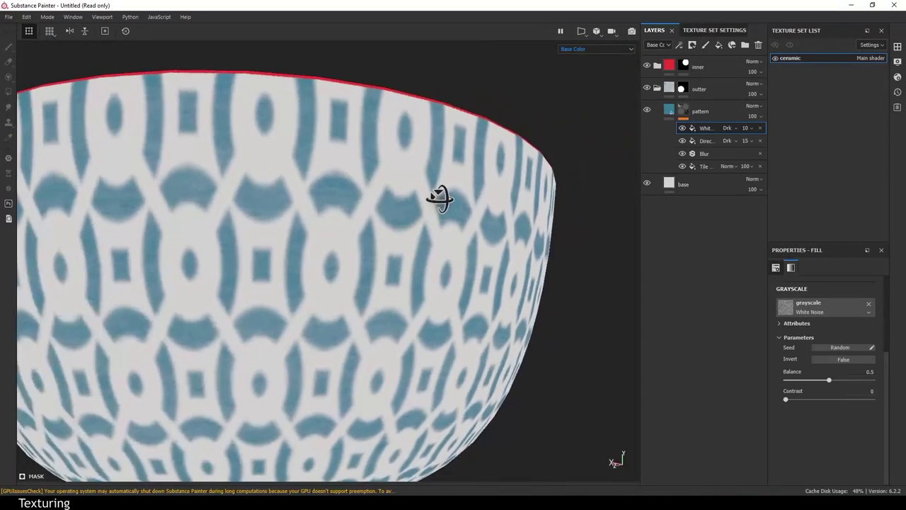
scroll(495, 142, "up", 2)
left_click(577, 49)
left_click(577, 66)
Orbit and rotate the lighting to inspect the bowl, then select the pattern layer
mouse_move(508, 242)
left_mouse_down("alt")
mouse_move(517, 154)
mouse_move(562, 210)
left_mouse_up("alt")
right_click_drag(561, 210, 562, 210, "shift")
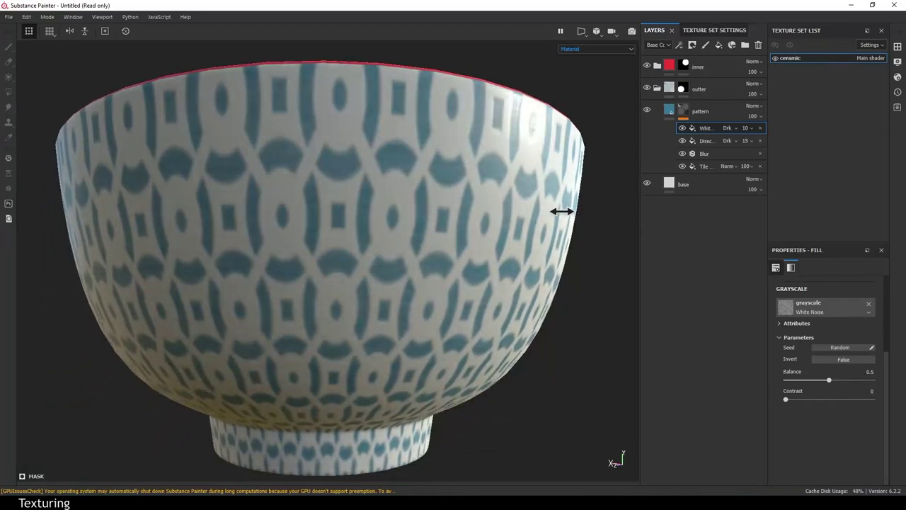
left_click_drag(550, 247, 495, 217, "alt")
right_click_drag(531, 248, 525, 247, "shift")
left_click_drag(526, 246, 474, 187, "alt")
right_click_drag(473, 187, 476, 177, "alt")
mouse_move(475, 176)
left_mouse_down("alt")
mouse_move(485, 172)
mouse_move(517, 218)
left_mouse_up("alt")
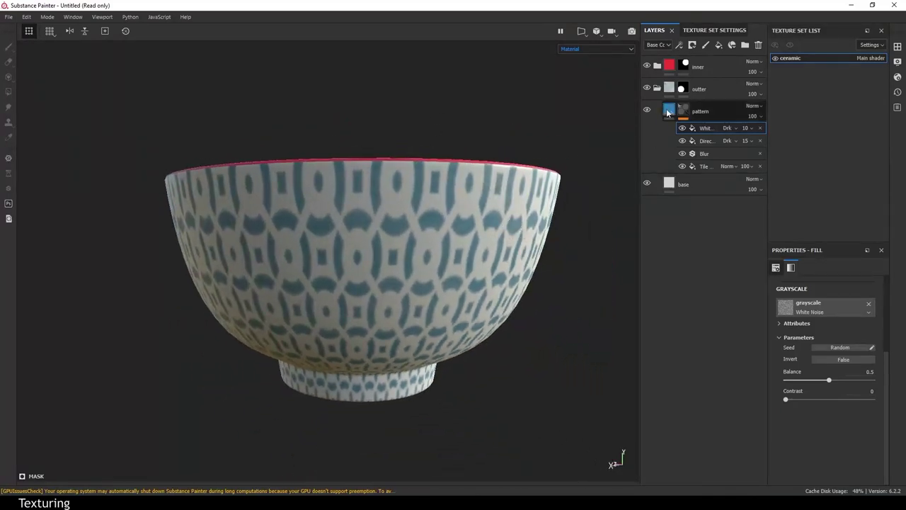
left_click(668, 113)
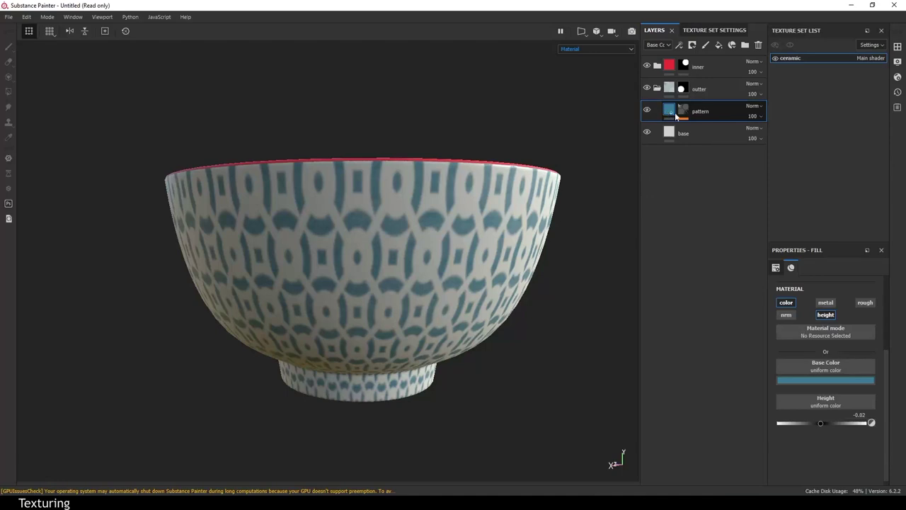
Add a fill layer named bottom_clear with its normal, metallic and roughness channels turned off
left_click(719, 46)
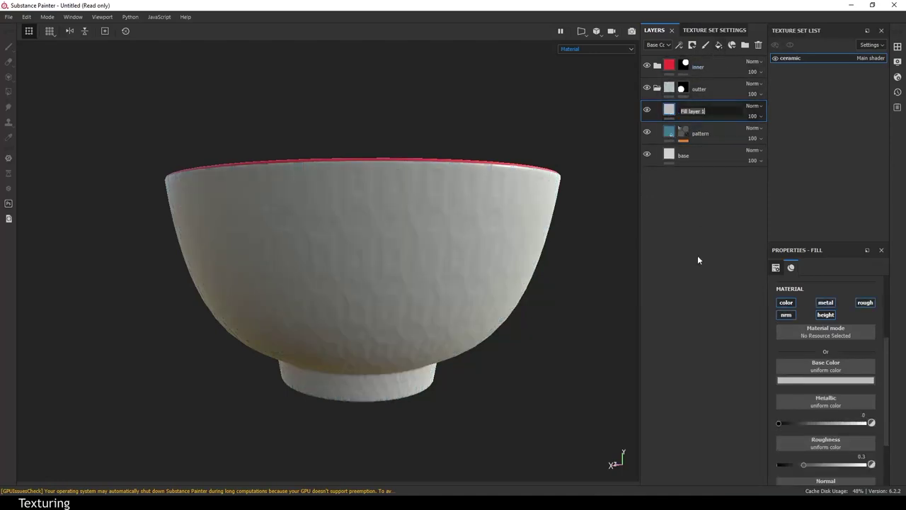
type("bottom_clear")
key("Return")
mouse_move(538, 233)
left_mouse_down("alt")
mouse_move(485, 202)
mouse_move(627, 257)
left_mouse_up("alt")
left_click(785, 315)
left_click(825, 302)
left_click(864, 302)
left_click_drag(455, 344, 488, 227, "alt")
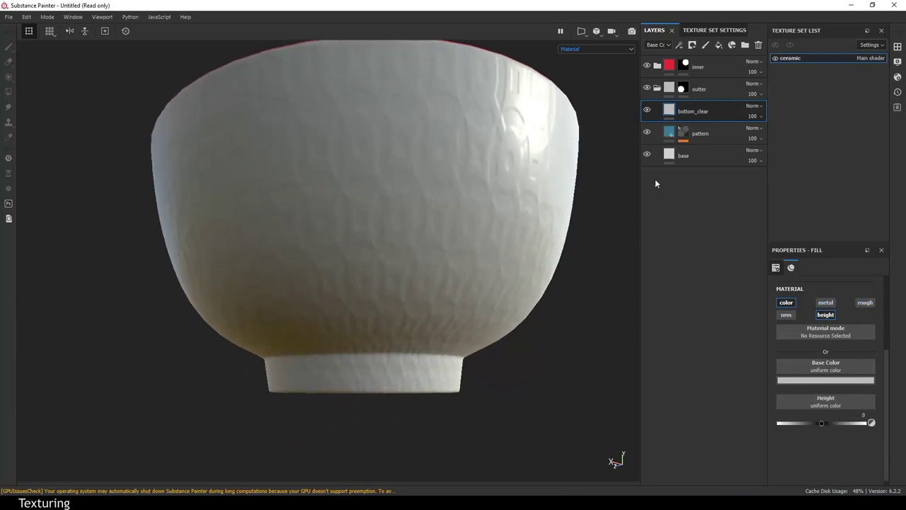
right_click(677, 112)
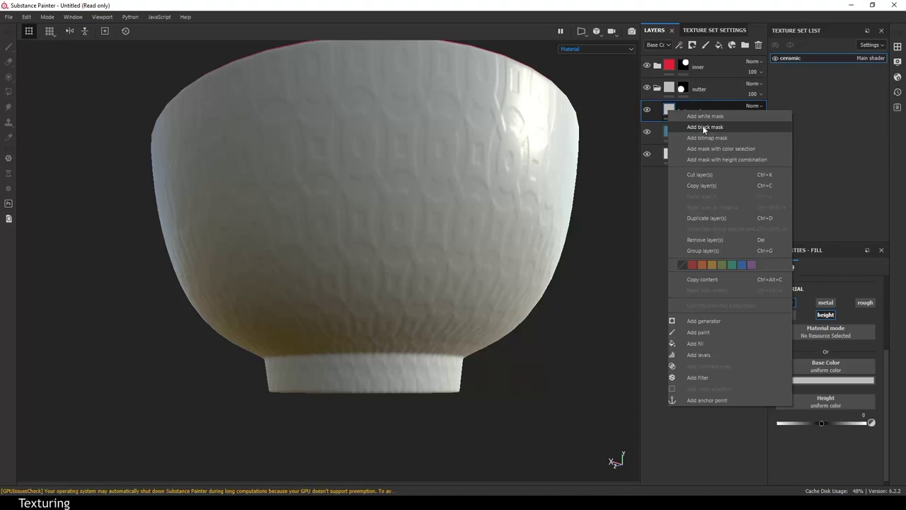
Give bottom_clear a black mask and check the base layer's colour
left_click(702, 127)
left_click(672, 156)
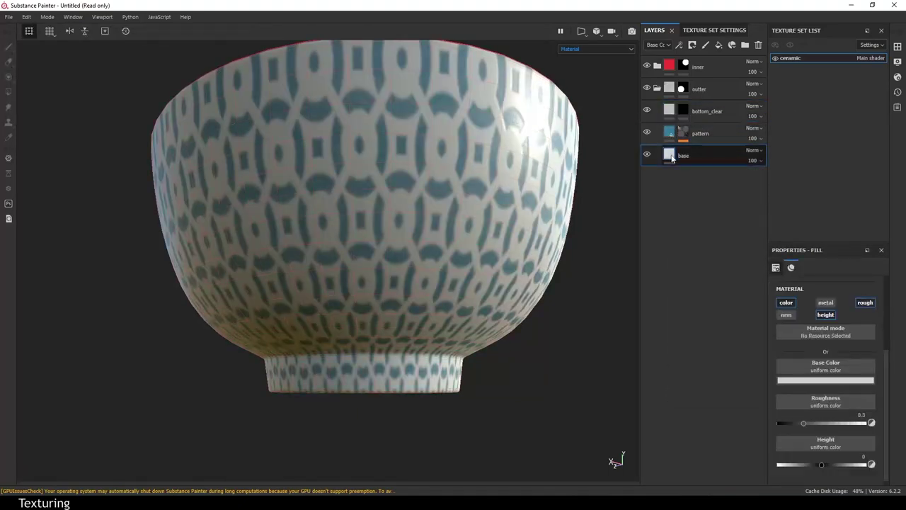
left_click(842, 380)
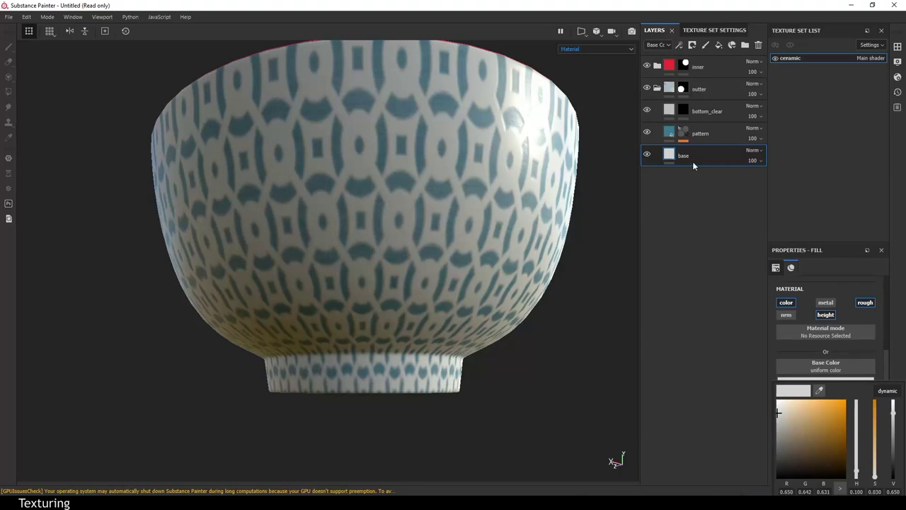
Set bottom_clear's base colour to a pale warm grey with saturation 0.03 and value 0.65
left_click(674, 114)
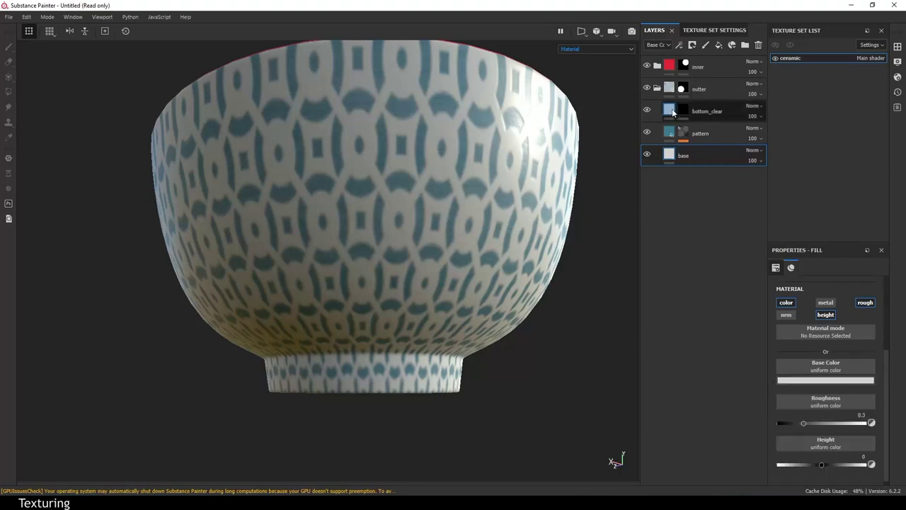
left_click(837, 381)
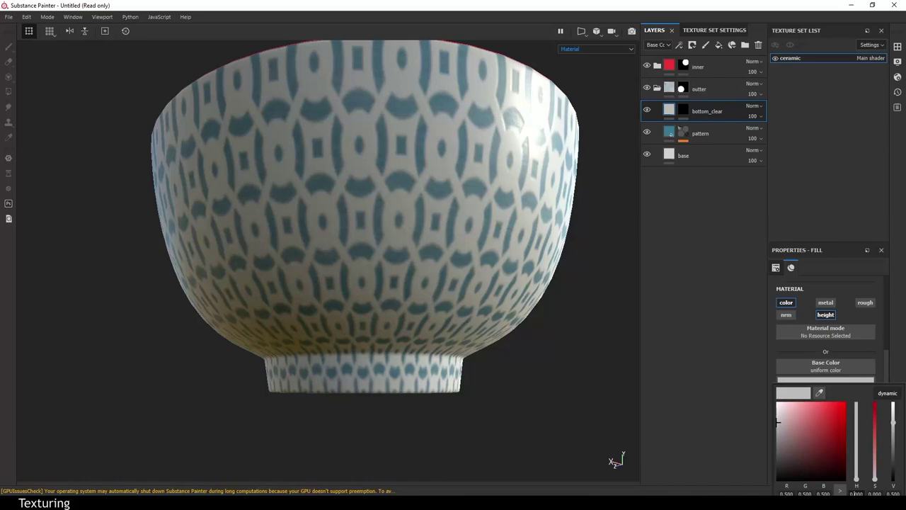
left_click_drag(856, 478, 855, 472)
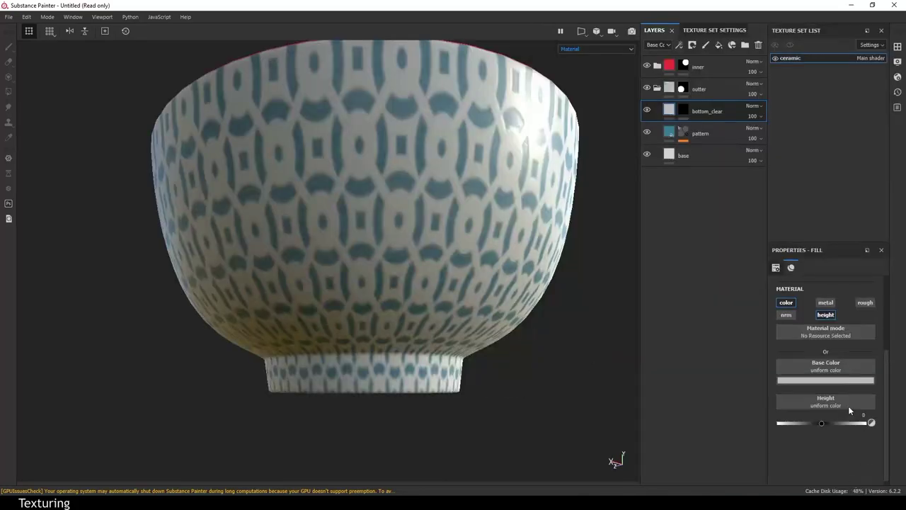
left_click(842, 380)
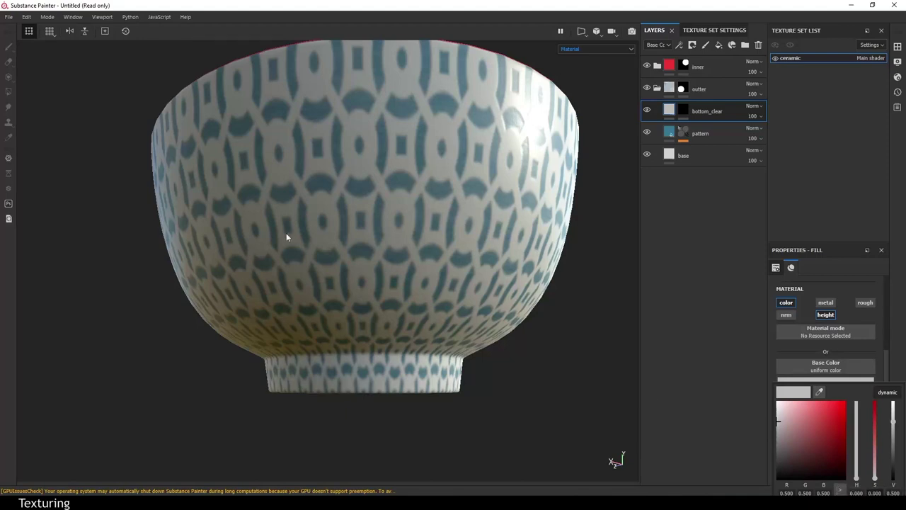
type("0.03")
key("Tab")
key("Left")
type("0.65")
key("Return")
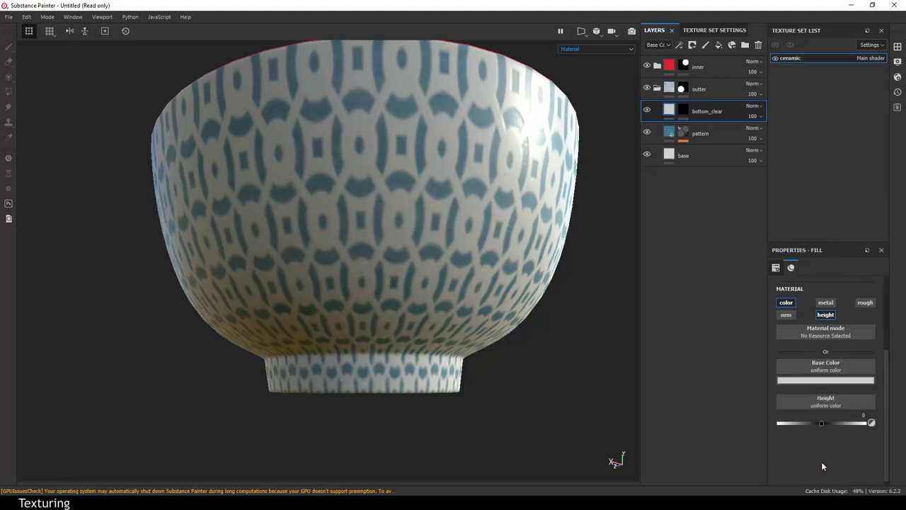
left_click(790, 383)
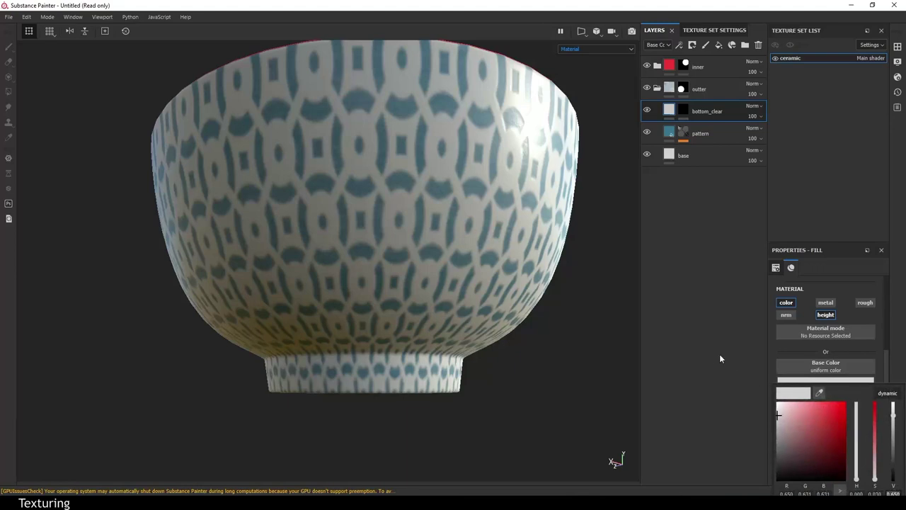
scroll(429, 241, "down", 2)
left_click_drag(429, 246, 477, 240, "alt")
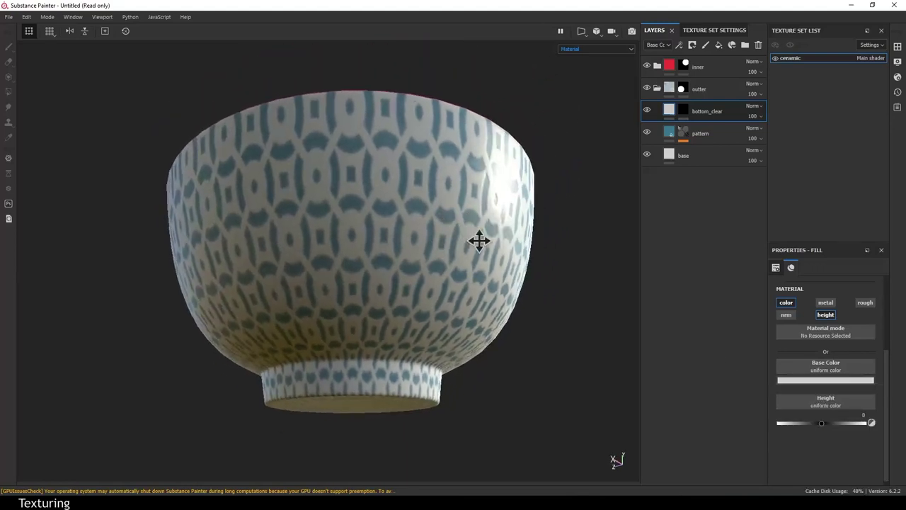
left_click(683, 110)
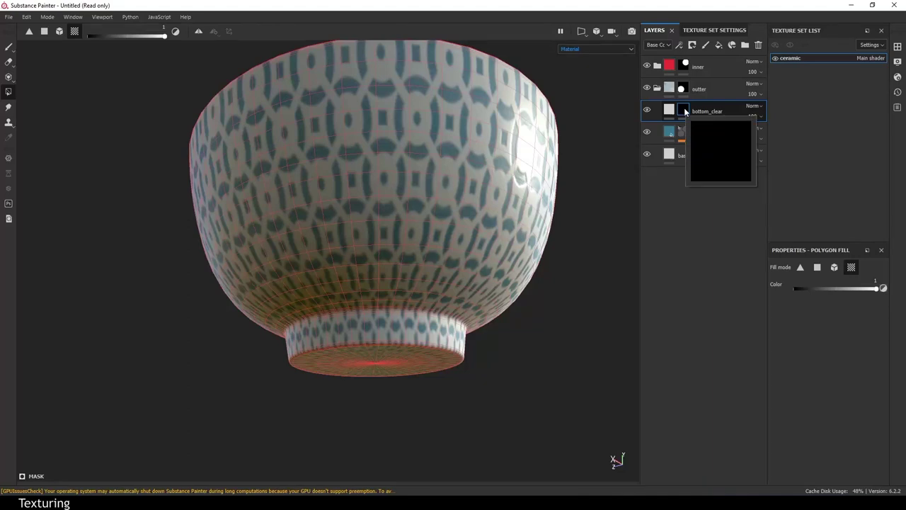
Display bottom_clear's all-black mask in the viewport via the Mask channel
right_click(684, 111)
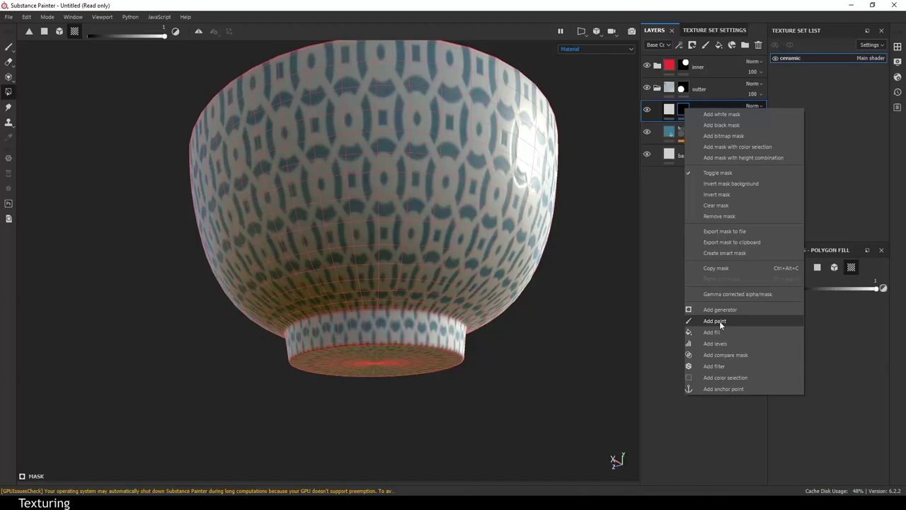
left_click(670, 232)
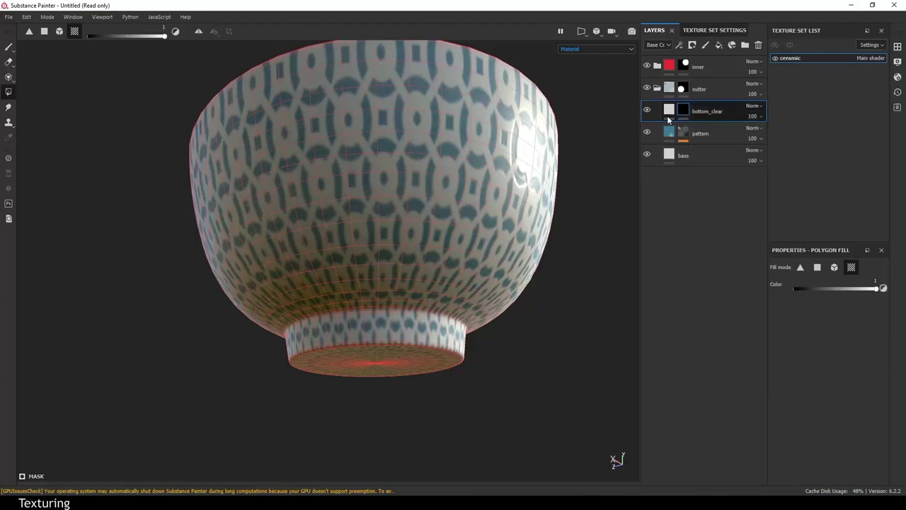
scroll(531, 197, "up", 1)
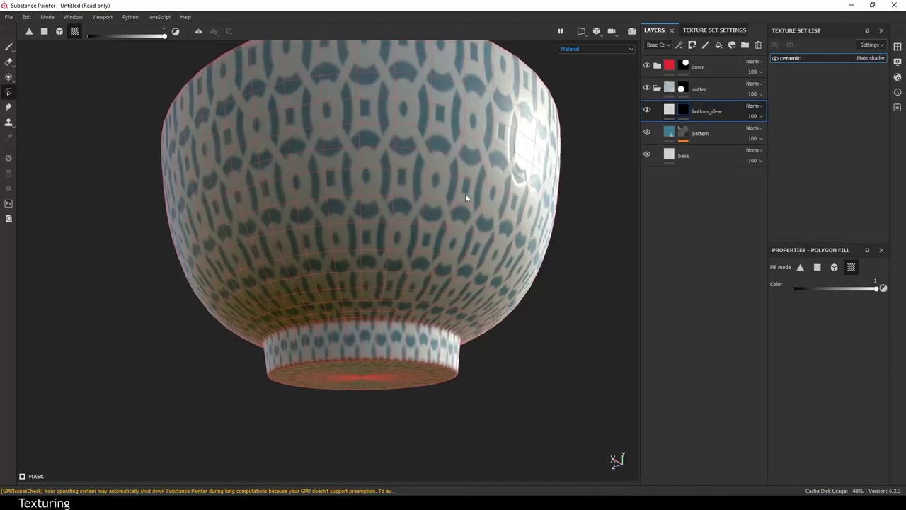
left_click(624, 49)
left_click(587, 117)
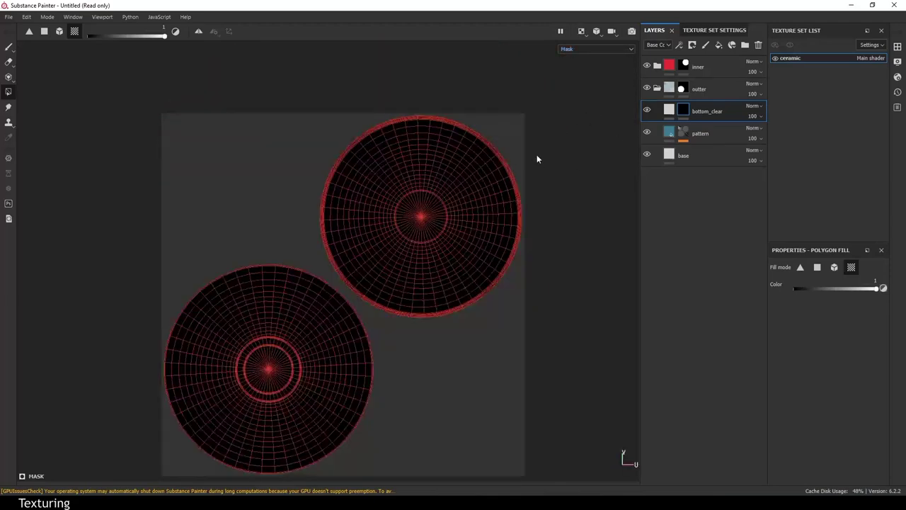
Switch Polygon Fill to face mode and fill the inner base disc white in the bottom_clear mask
scroll(310, 292, "up", 1)
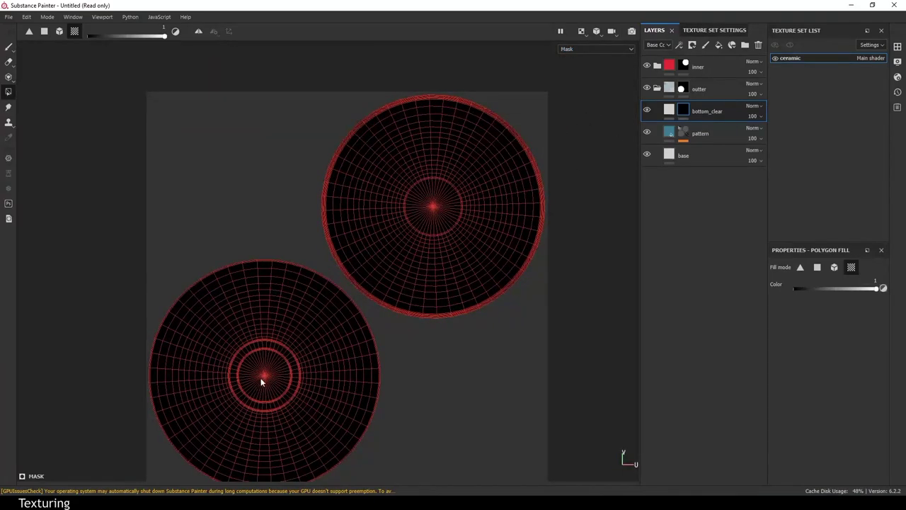
scroll(260, 376, "up", 1)
scroll(257, 359, "up", 1)
mouse_move(257, 359)
middle_mouse_down()
mouse_move(297, 263)
mouse_move(318, 257)
middle_mouse_up()
scroll(318, 257, "up", 1)
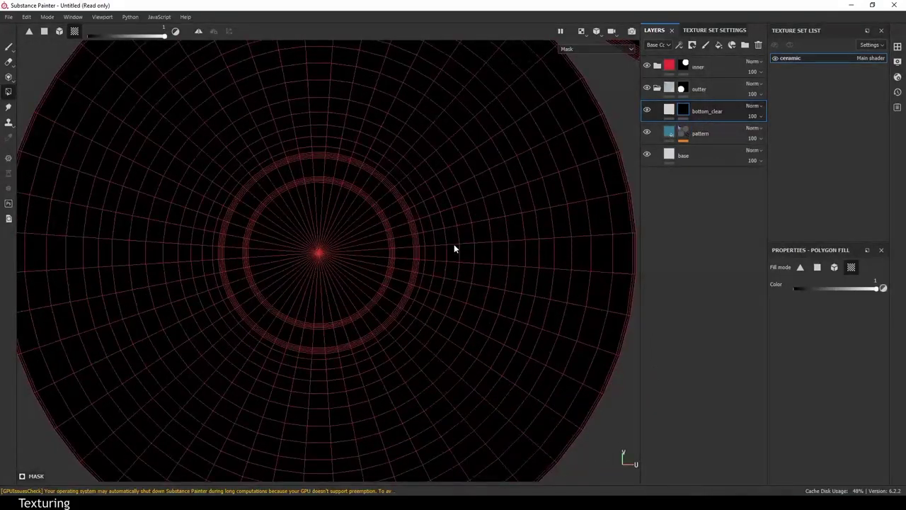
left_click(44, 31)
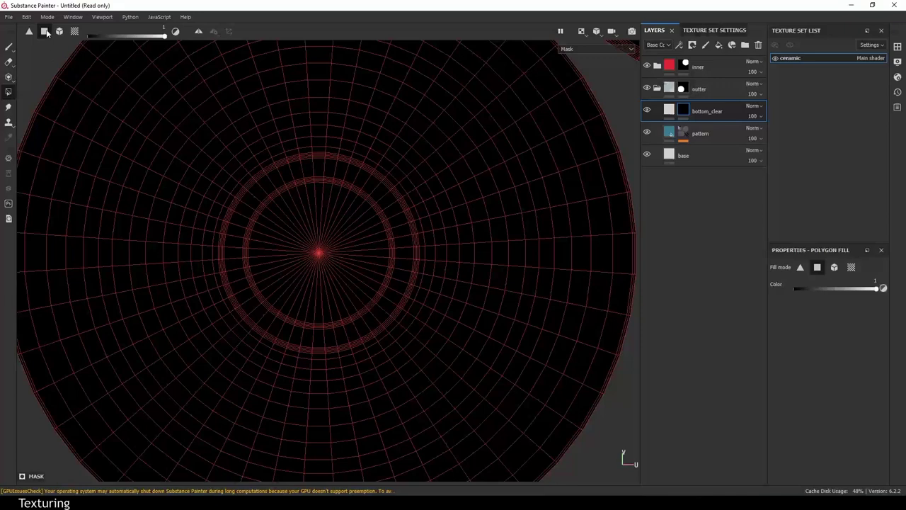
left_click_drag(250, 281, 352, 201)
Fill the block of faces above the disc and the strip along its top edge white
scroll(325, 160, "down", 1)
scroll(325, 163, "up", 3)
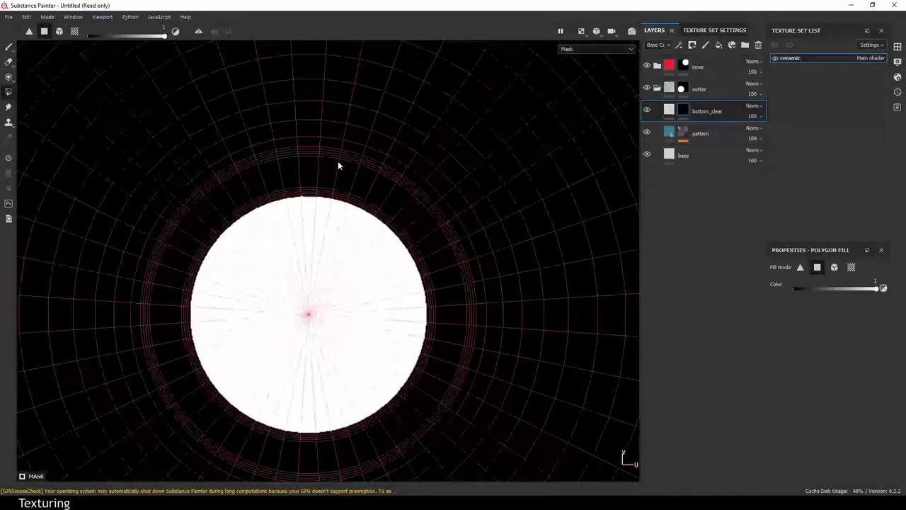
left_click_drag(319, 206, 356, 172)
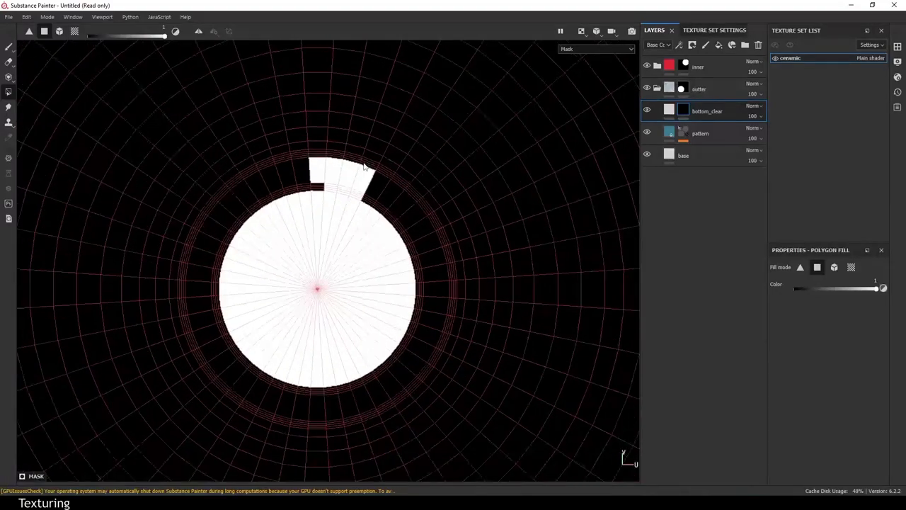
scroll(361, 167, "up", 1)
scroll(368, 163, "up", 1)
scroll(375, 156, "up", 1)
left_click_drag(301, 152, 349, 172)
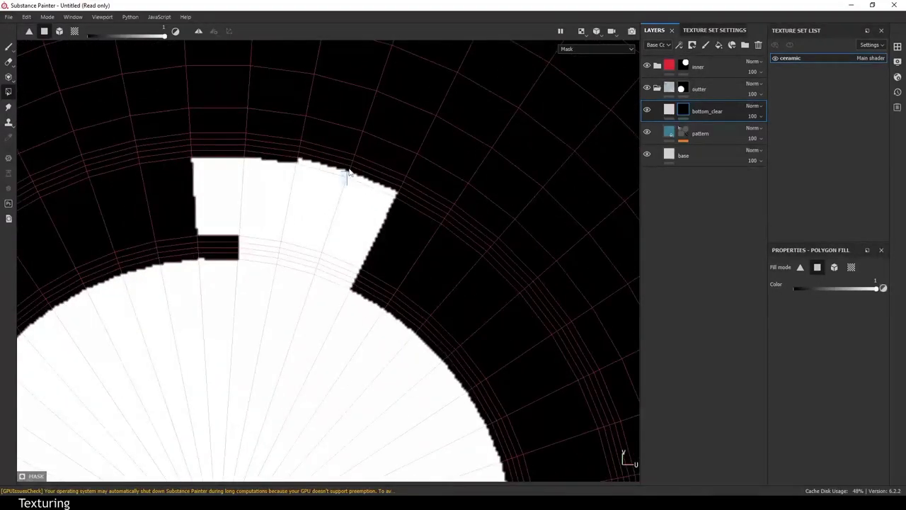
Check the white masked block on the bowl base in the 3D view, then return to UV view
key("F2")
mouse_move(398, 251)
left_mouse_down("alt")
mouse_move(269, 334)
mouse_move(479, 334)
mouse_move(429, 227)
left_mouse_up("alt")
middle_click_drag(428, 227, 370, 198, "alt")
mouse_move(370, 198)
right_mouse_down("alt")
mouse_move(424, 248)
mouse_move(434, 271)
right_mouse_up("alt")
mouse_move(434, 271)
left_mouse_down("alt")
mouse_move(398, 247)
mouse_move(433, 270)
left_mouse_up("alt")
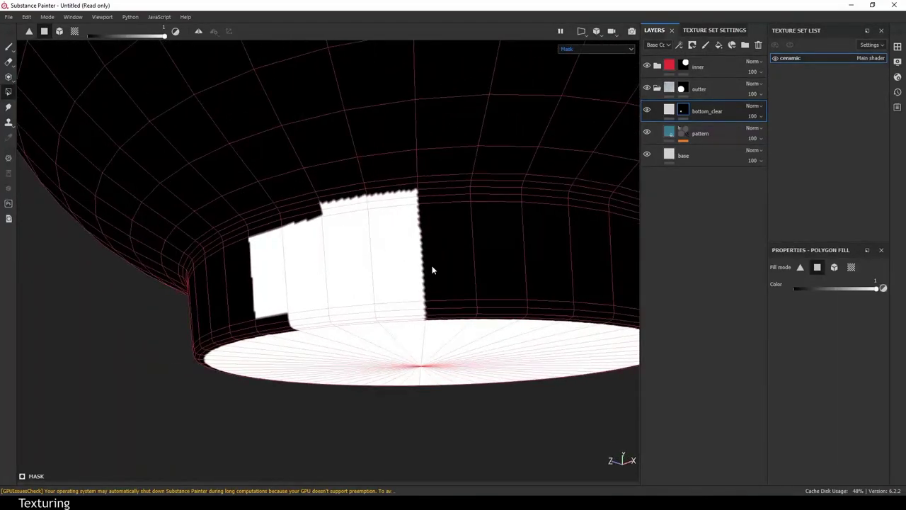
key("F3")
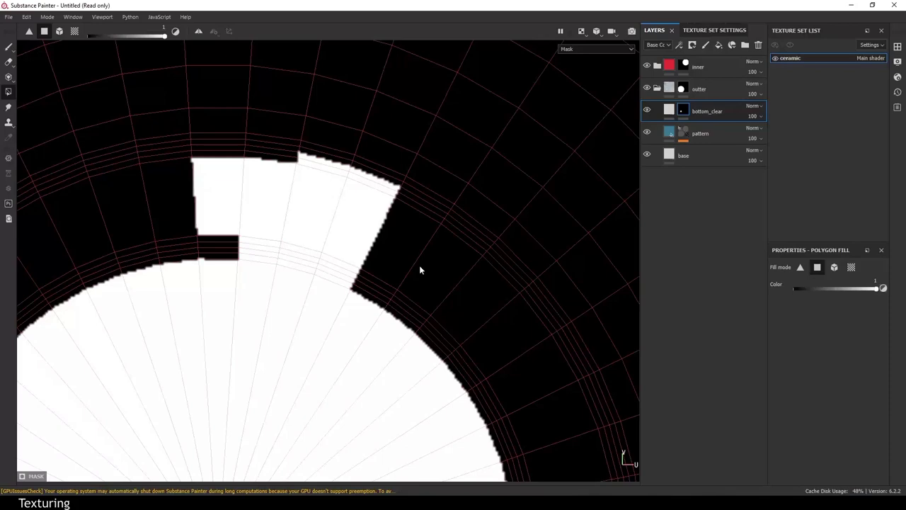
Extend the white mask over the surrounding ring faces, including the upper-left area and notch
left_click_drag(359, 345, 446, 216)
left_click_drag(251, 175, 237, 155)
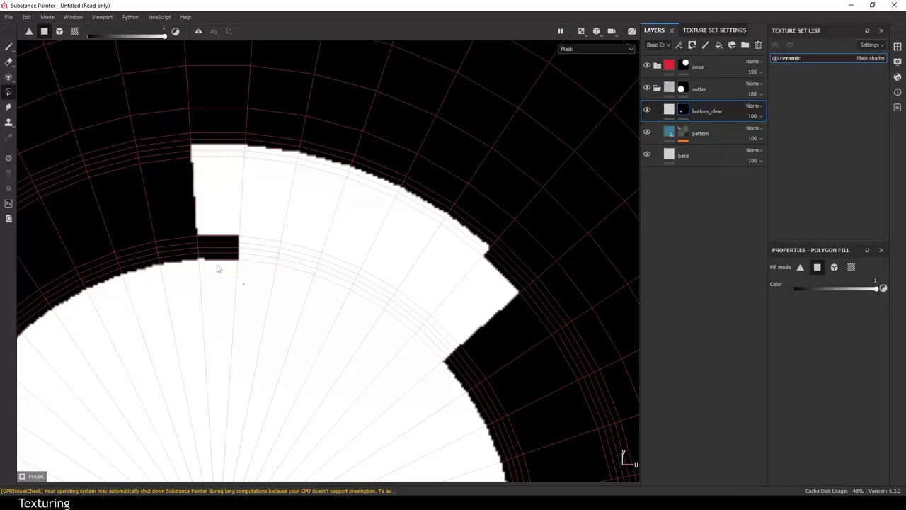
left_click_drag(245, 285, 138, 146)
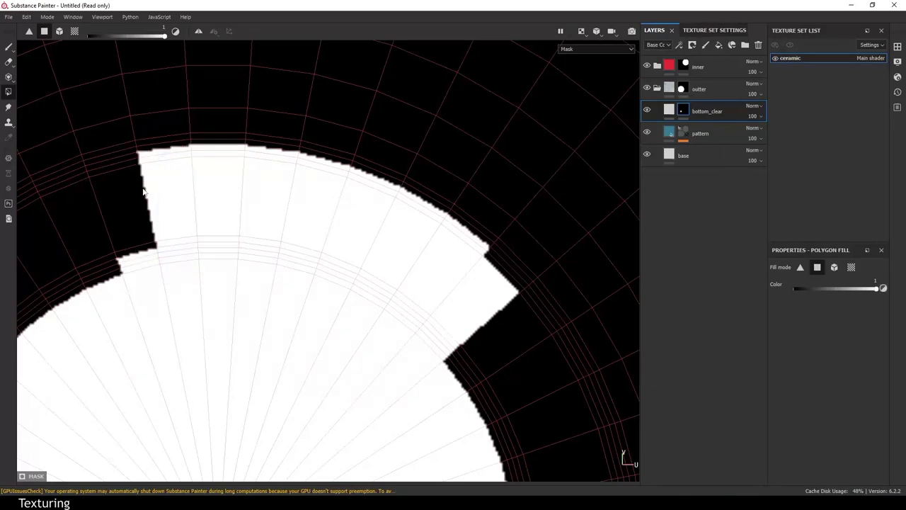
left_click_drag(147, 191, 106, 167)
middle_click_drag(146, 212, 306, 234)
mouse_move(309, 275)
left_mouse_down()
mouse_move(186, 141)
mouse_move(167, 159)
left_mouse_up()
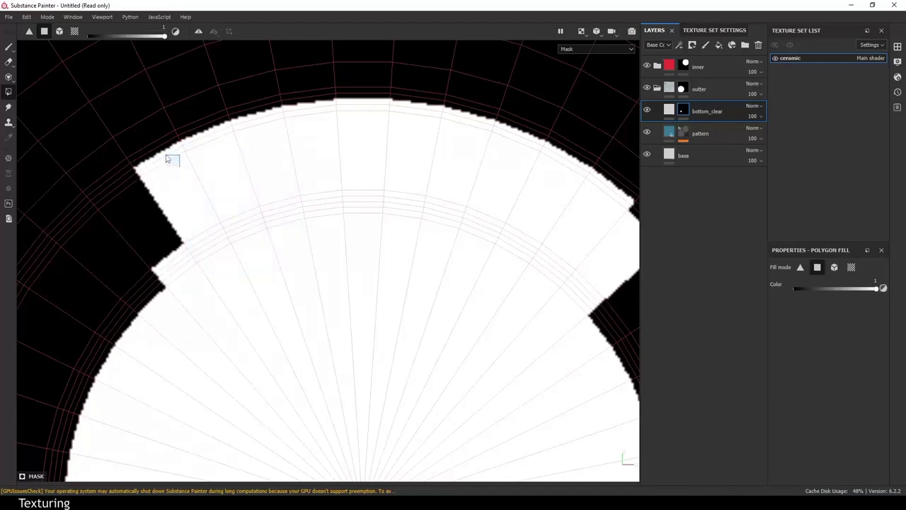
middle_click_drag(178, 182, 320, 151)
left_click_drag(336, 281, 209, 144)
Fill the lower-left ring faces and the faces along the upper-left step white
left_click_drag(259, 364, 157, 226)
mouse_move(141, 227)
middle_mouse_down()
mouse_move(263, 192)
mouse_move(330, 194)
middle_mouse_up()
left_click_drag(330, 194, 242, 338)
left_click_drag(232, 178, 196, 197)
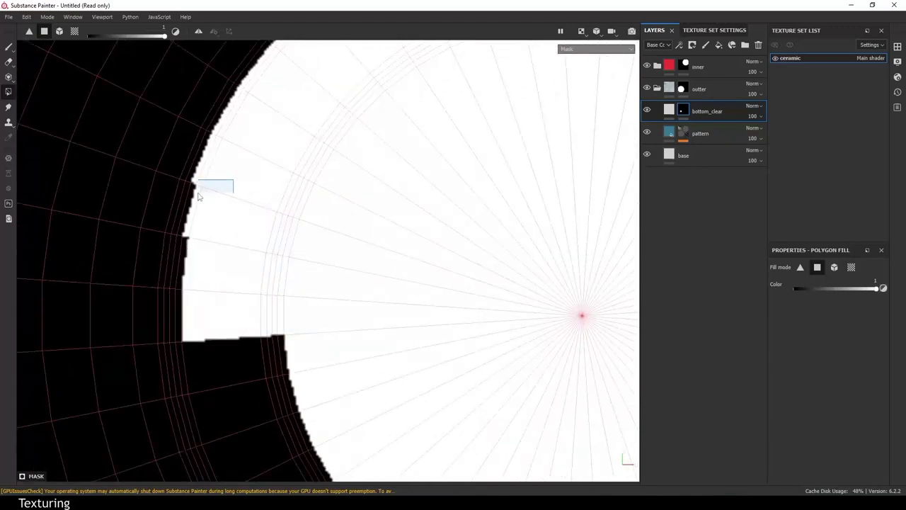
left_click_drag(209, 290, 171, 304)
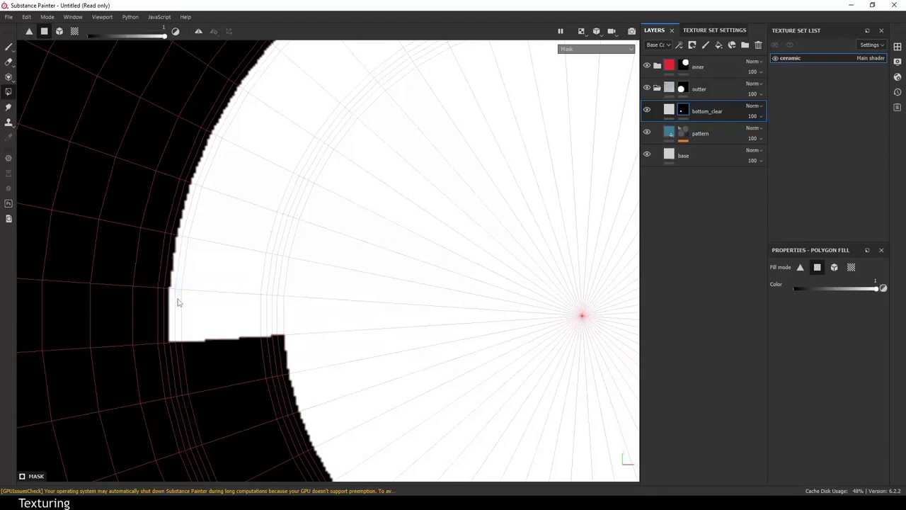
middle_click_drag(171, 304, 243, 225)
mouse_move(243, 225)
left_mouse_down()
mouse_move(201, 192)
mouse_move(151, 208)
left_mouse_up()
left_click_drag(210, 253, 196, 304)
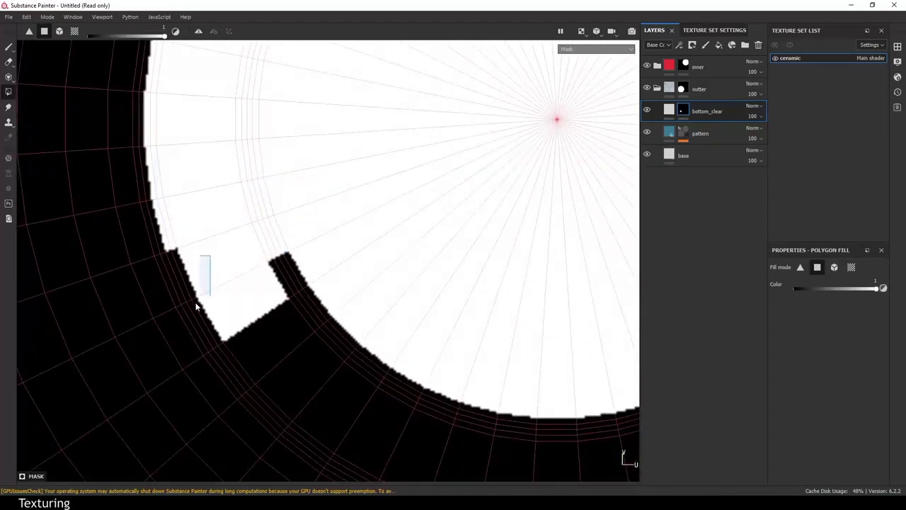
left_click_drag(375, 263, 272, 327)
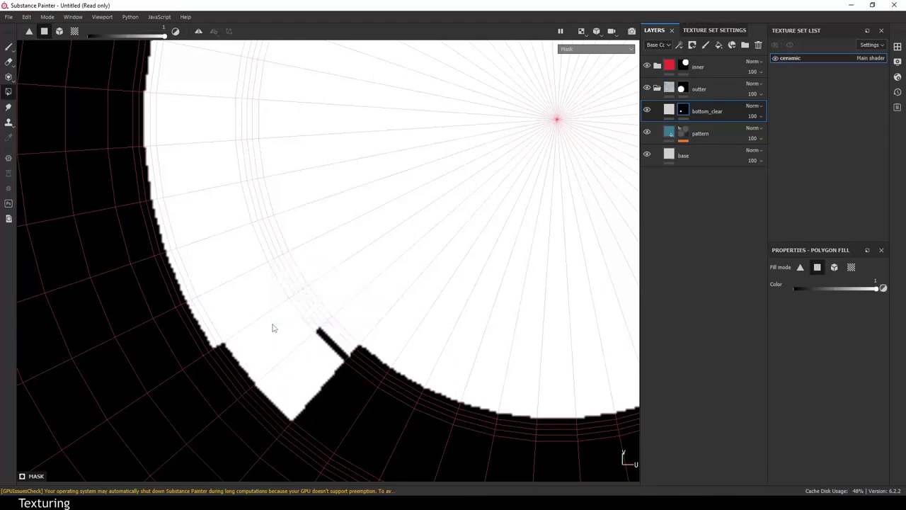
Fill the black notch faces beside the step and the step in the disc edge white
left_click_drag(269, 366, 249, 394)
middle_click_drag(274, 353, 182, 243)
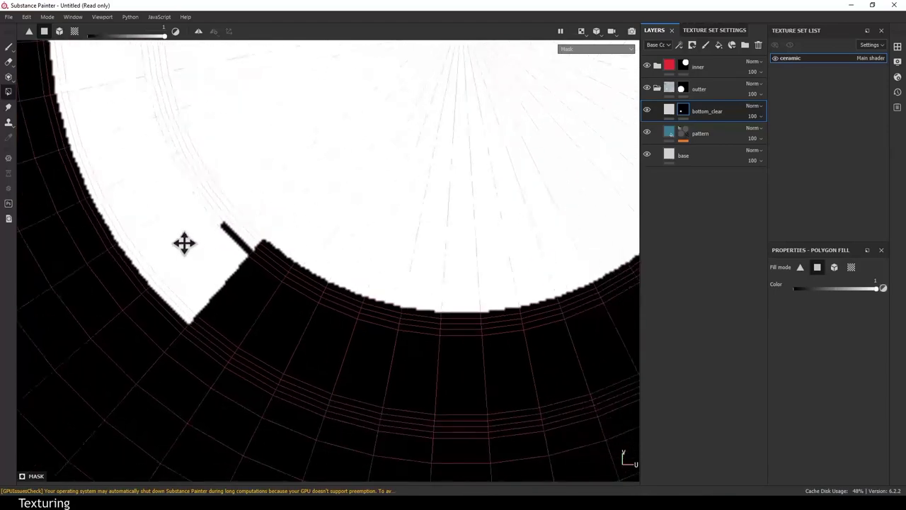
left_click_drag(364, 212, 243, 316)
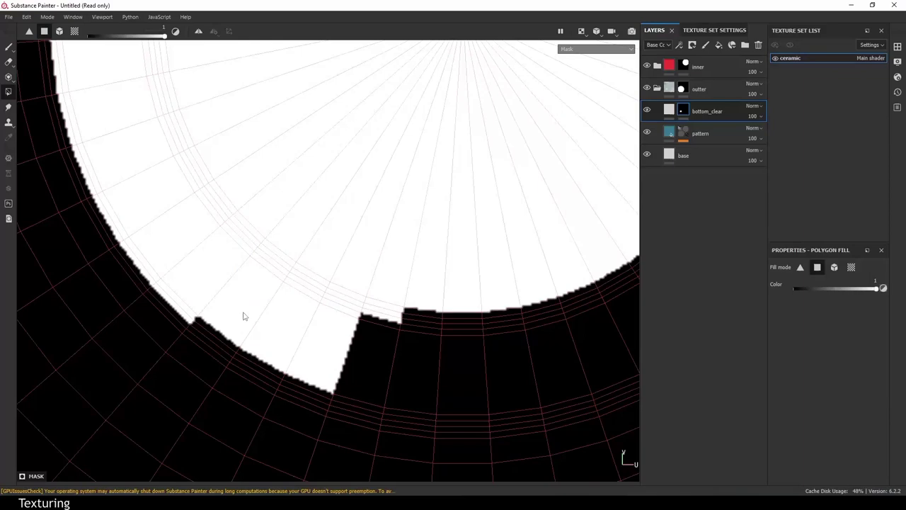
left_click_drag(241, 356, 236, 368)
left_click_drag(380, 356, 329, 405)
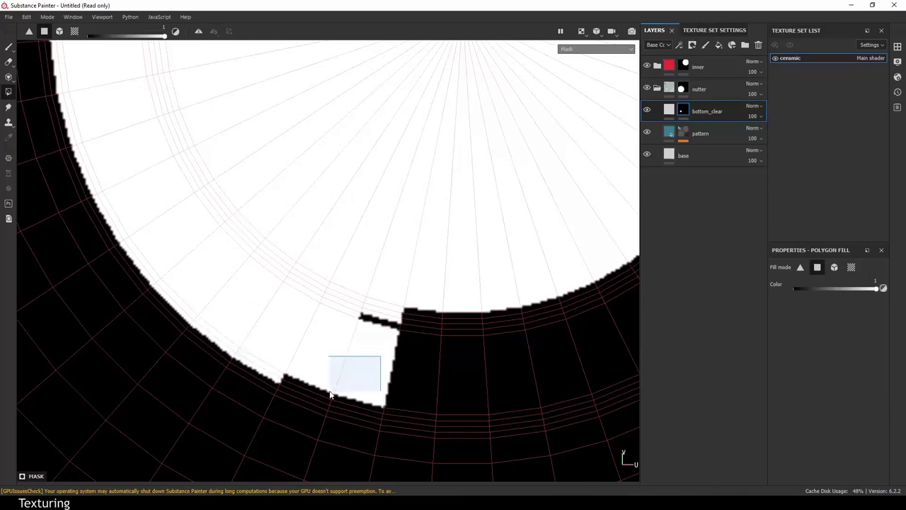
left_click_drag(399, 293, 504, 357)
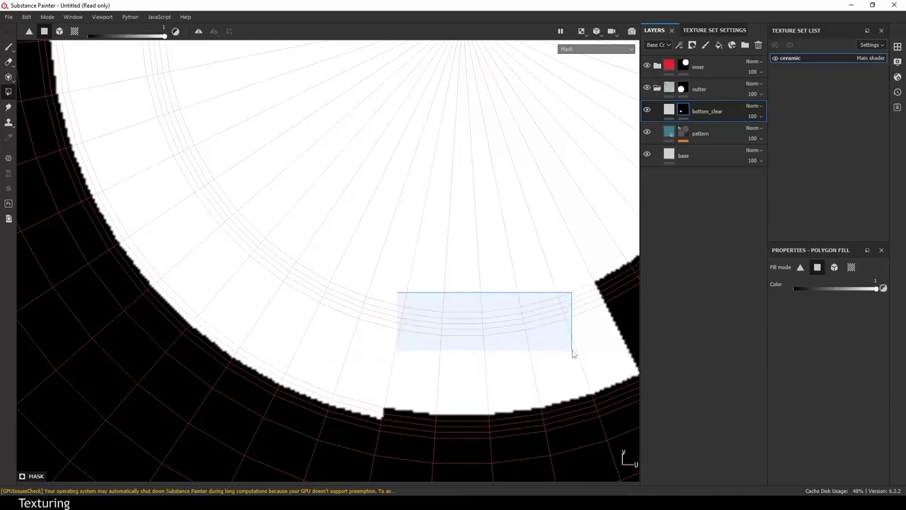
scroll(504, 357, "down", 2)
middle_click_drag(368, 257, 373, 279)
scroll(318, 295, "up", 2)
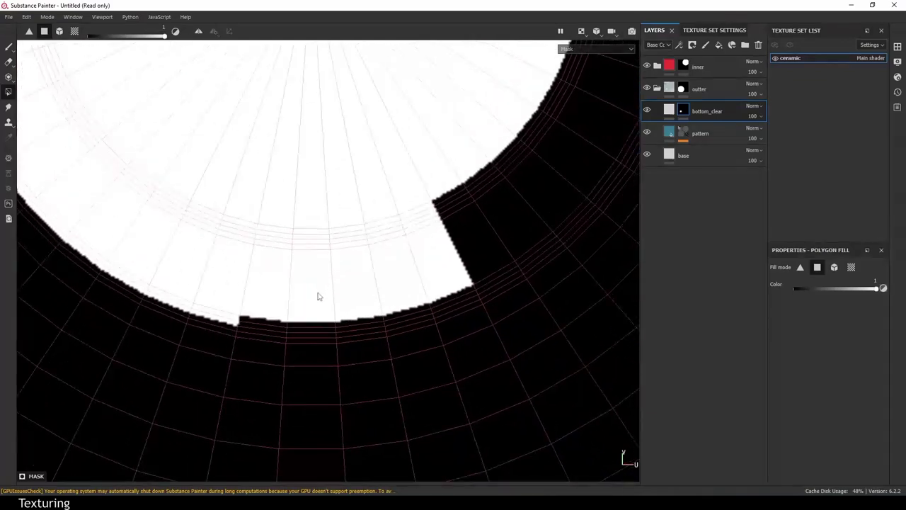
scroll(277, 317, "up", 1)
Fill the notch polygons along the disc's lower and right edges white
left_click_drag(277, 318, 291, 345)
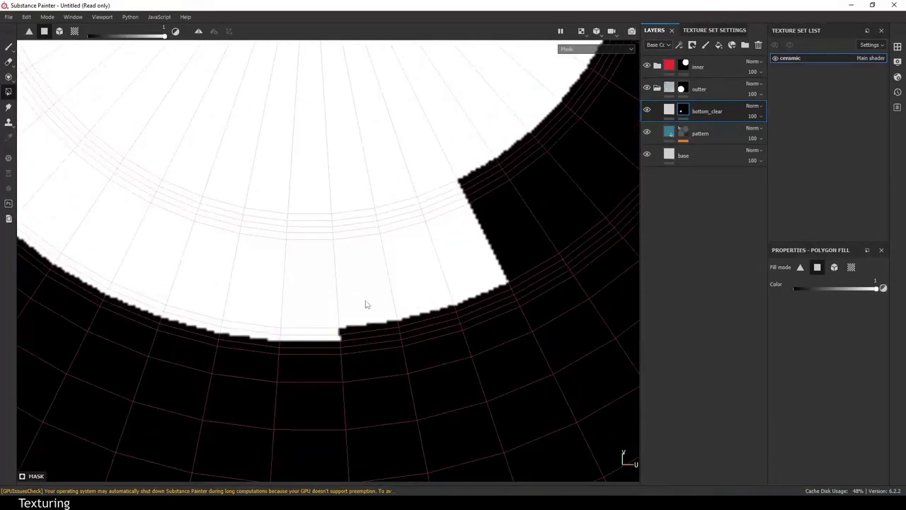
left_click_drag(377, 303, 411, 334)
left_click_drag(495, 256, 517, 296)
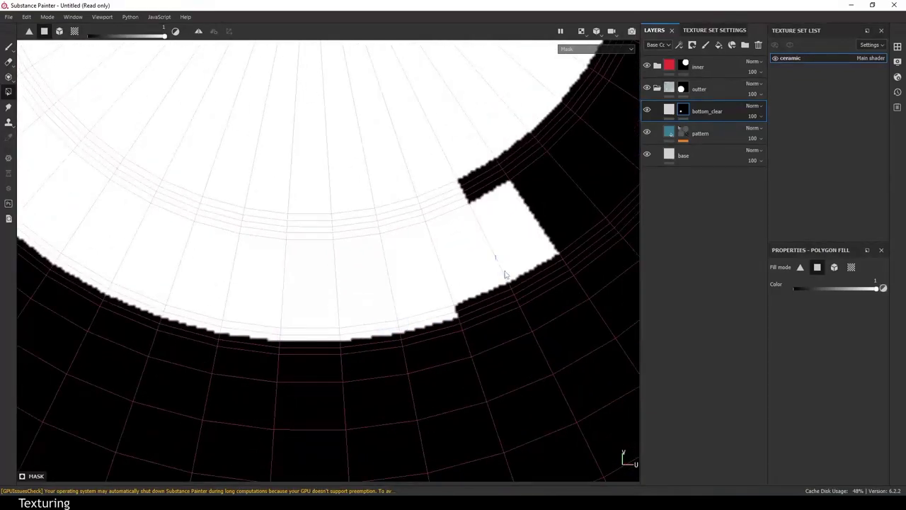
left_click_drag(513, 160, 601, 251)
left_click_drag(517, 125, 460, 192)
scroll(461, 192, "up", 3)
mouse_move(461, 192)
middle_mouse_down()
mouse_move(283, 304)
mouse_move(318, 211)
middle_mouse_up()
left_click_drag(295, 188, 411, 208)
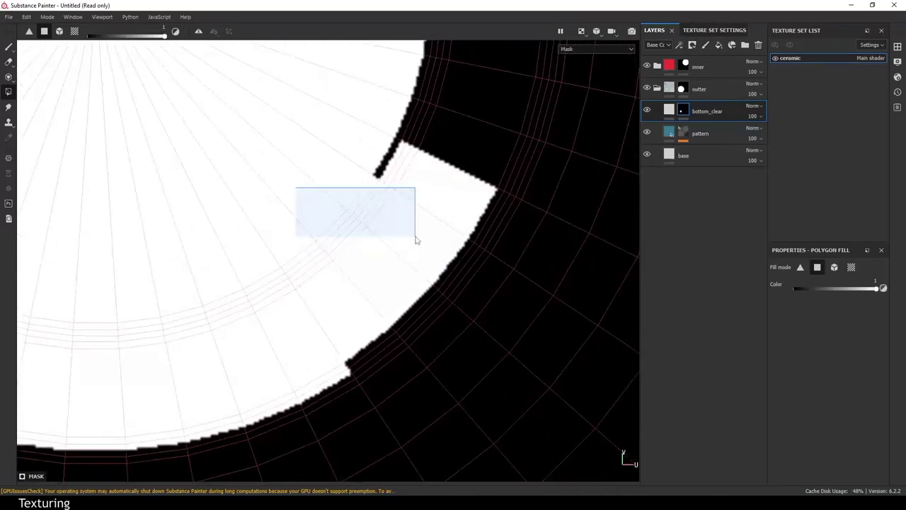
left_click_drag(338, 213, 397, 270)
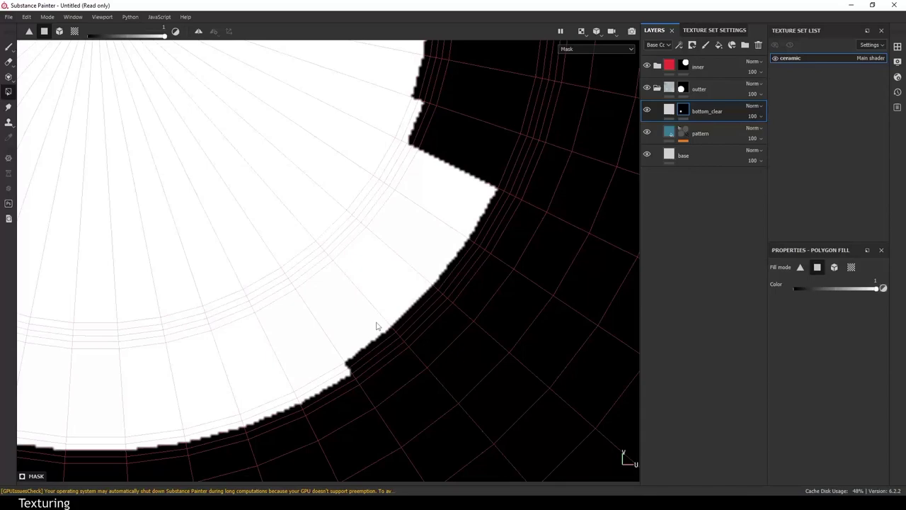
left_click_drag(376, 328, 399, 316)
left_click_drag(456, 210, 476, 247)
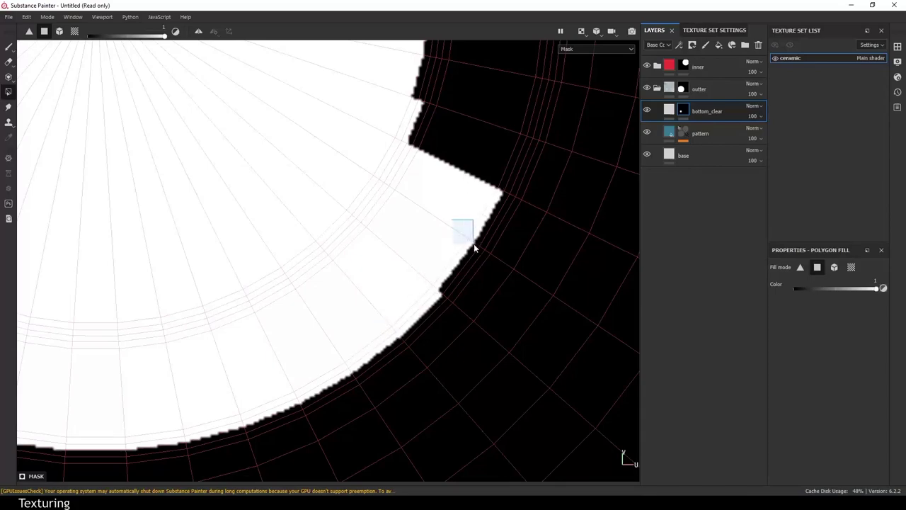
left_click_drag(394, 190, 475, 56)
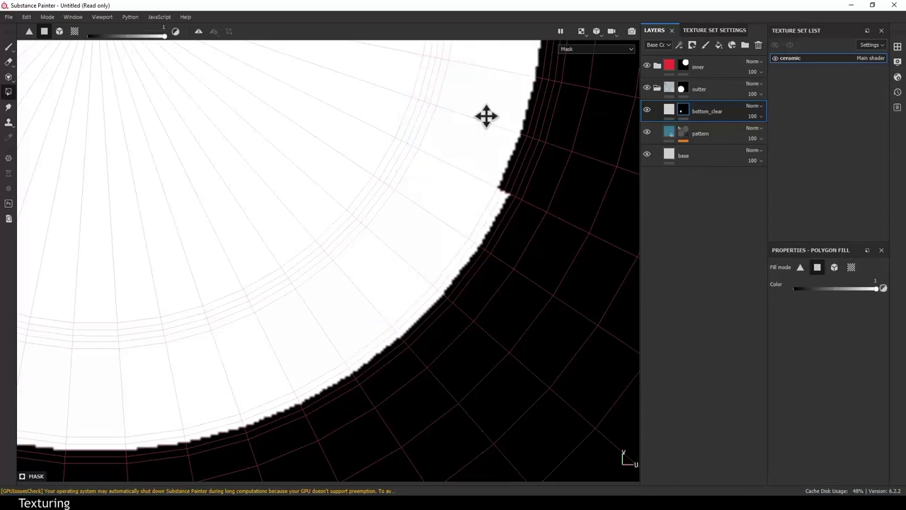
Fill the remaining thin black strips and notch steps around the disc edge white
middle_click_drag(491, 111, 363, 212)
left_click_drag(363, 211, 377, 221)
middle_click_drag(380, 210, 407, 308)
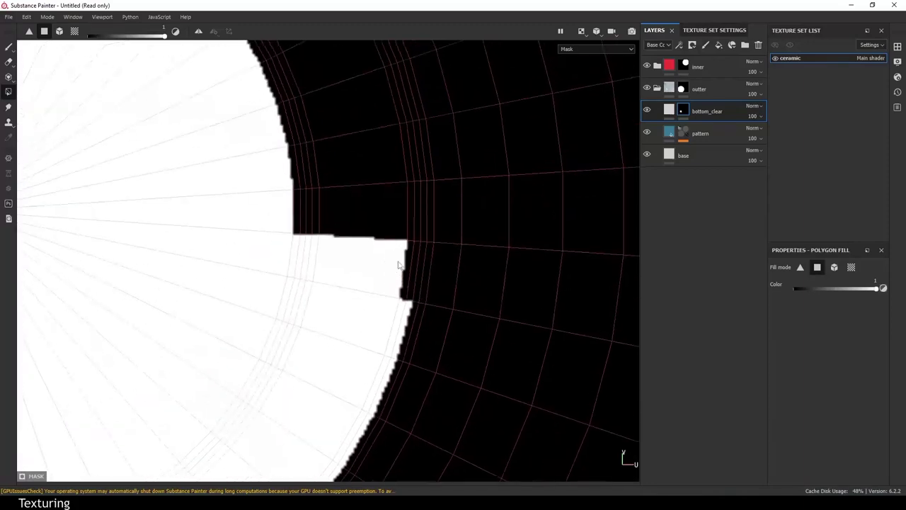
left_click_drag(320, 184, 416, 300)
left_click_drag(393, 260, 415, 239)
left_click_drag(344, 253, 254, 92)
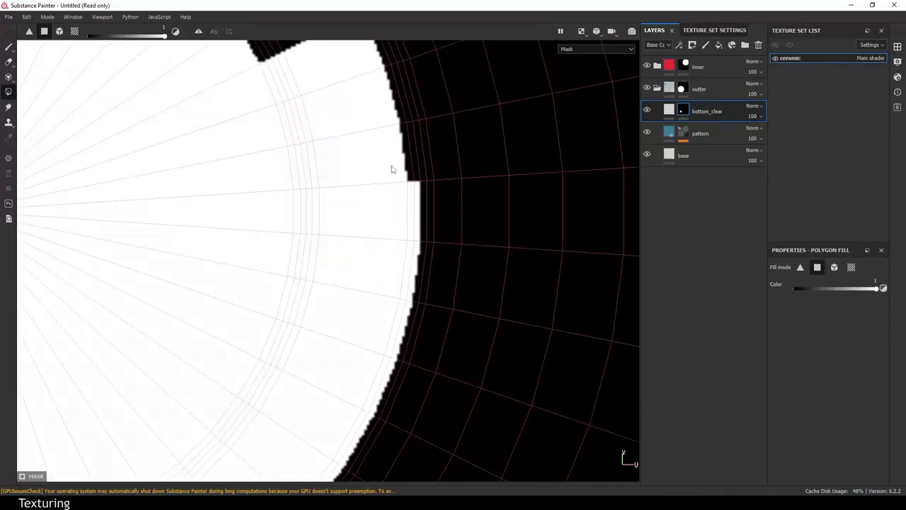
left_click_drag(398, 126, 403, 126)
middle_click_drag(404, 126, 404, 269)
left_click_drag(358, 262, 378, 177)
left_click_drag(321, 166, 257, 303)
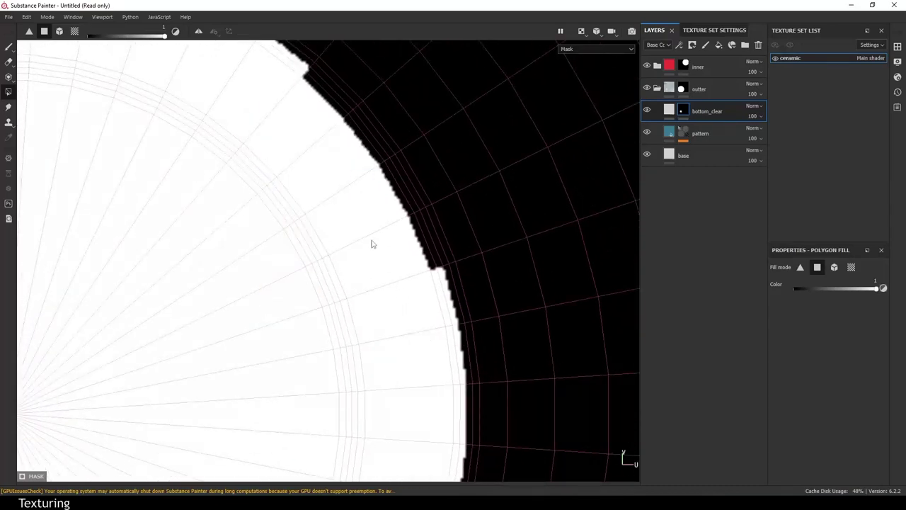
left_click_drag(428, 287, 439, 263)
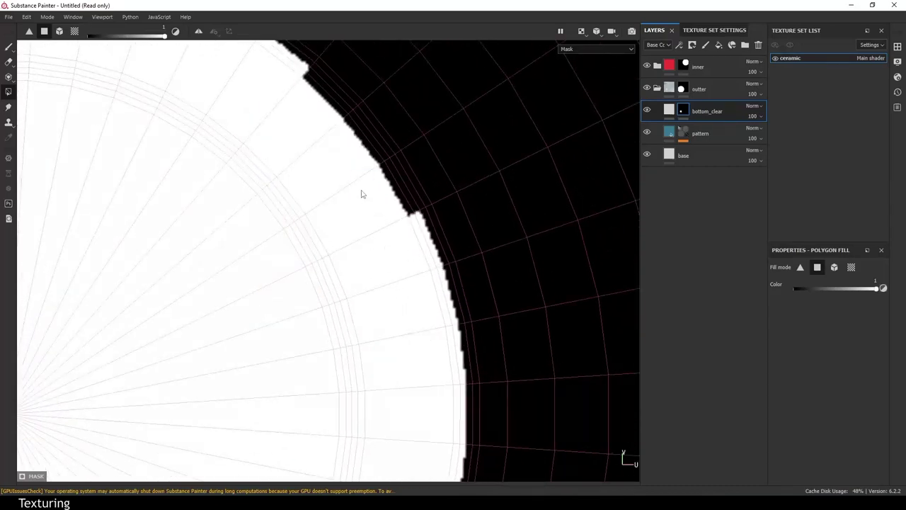
left_click_drag(361, 193, 384, 159)
left_click_drag(333, 130, 349, 114)
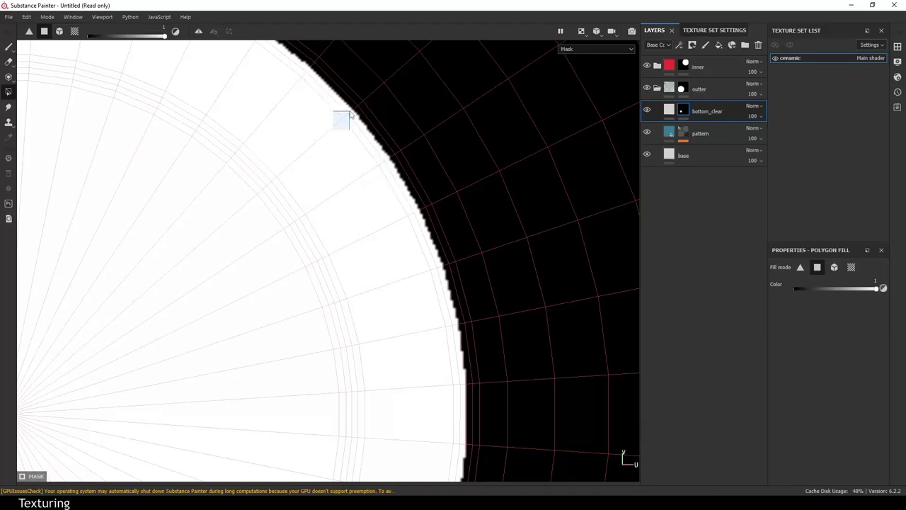
Frame the whole white base disc to confirm no black faces remain
middle_click_drag(273, 146, 461, 271)
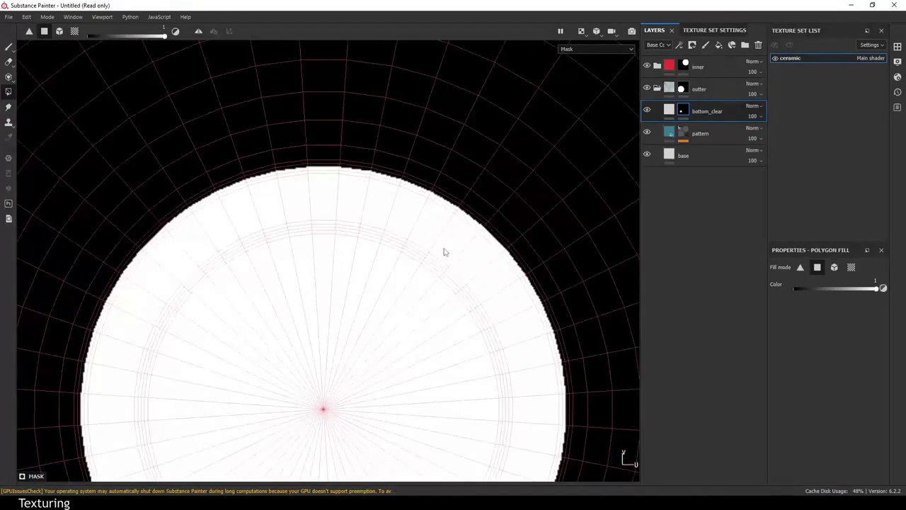
scroll(444, 252, "down", 3)
middle_click_drag(426, 307, 418, 200)
scroll(440, 203, "up", 1)
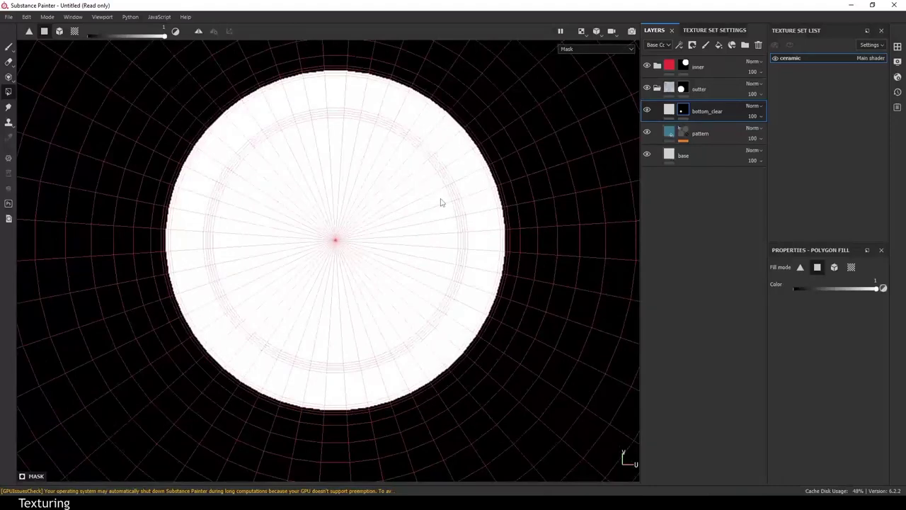
key("F2")
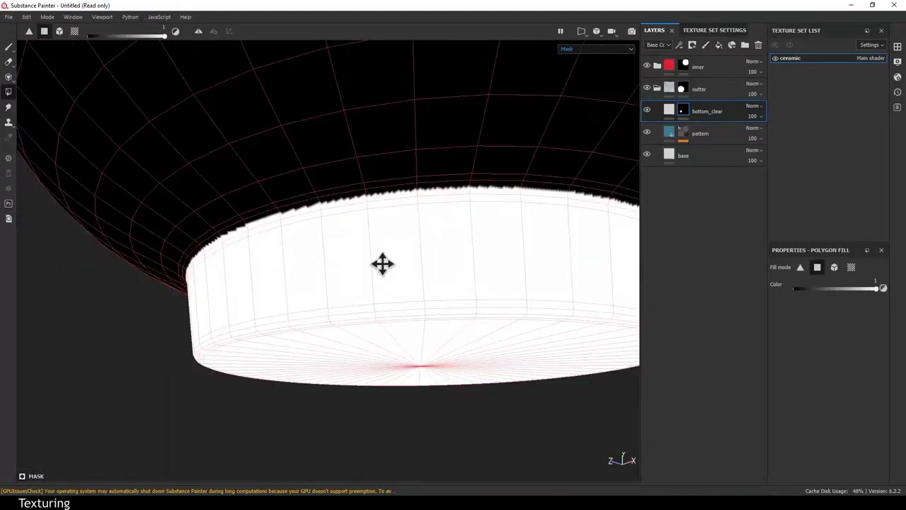
Add a Blur filter at intensity 0.45 to the bottom_clear mask to feather the base edge
left_click_drag(382, 263, 487, 244, "alt")
middle_click_drag(449, 248, 475, 238, "alt")
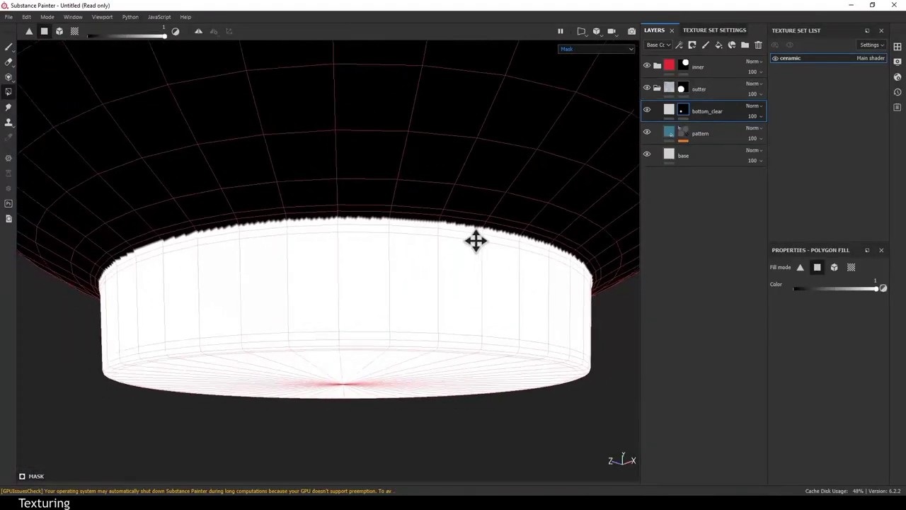
left_click_drag(475, 238, 471, 269, "alt")
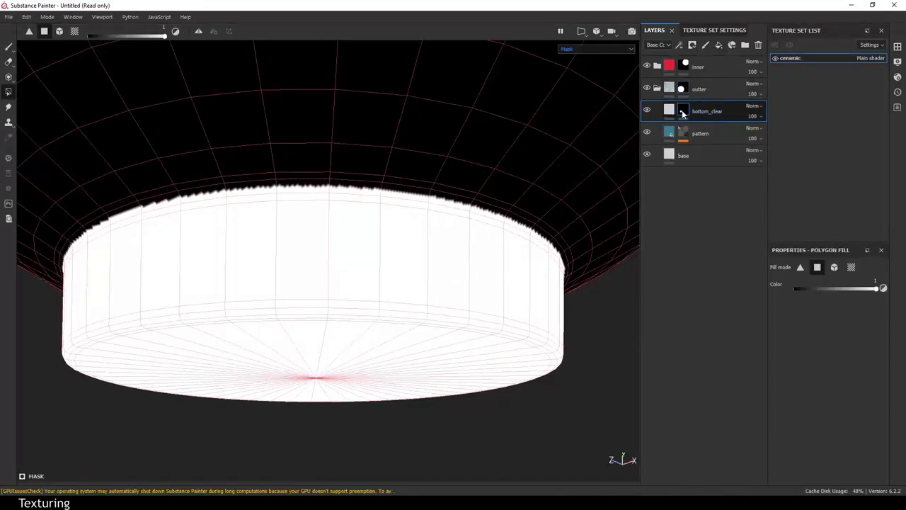
right_click(686, 112)
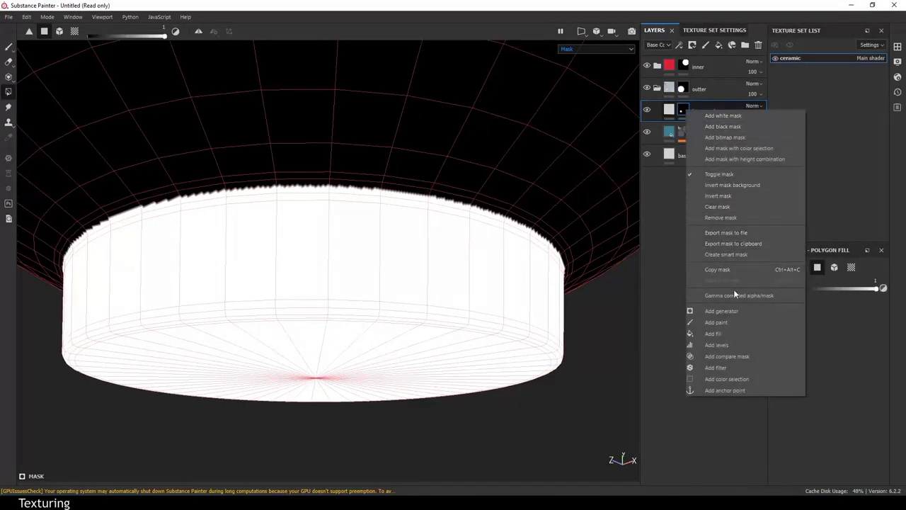
left_click(716, 367)
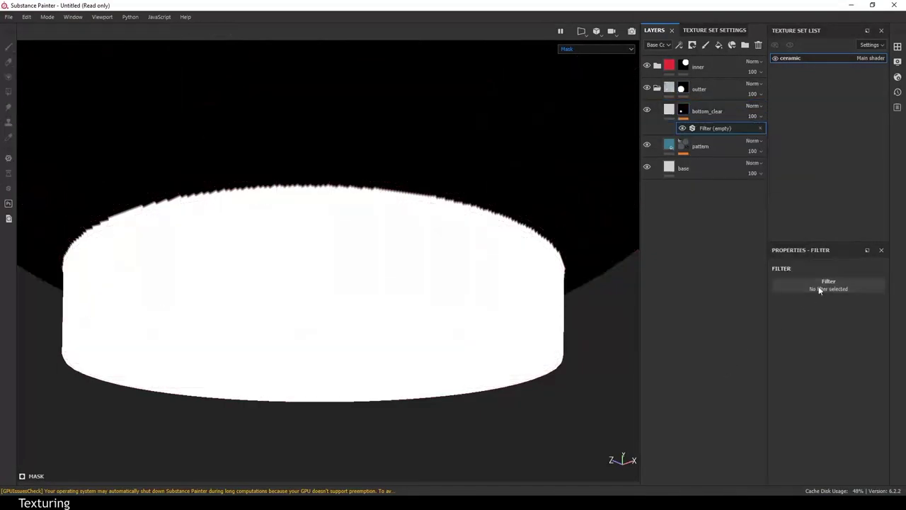
left_click(821, 284)
left_click(859, 316)
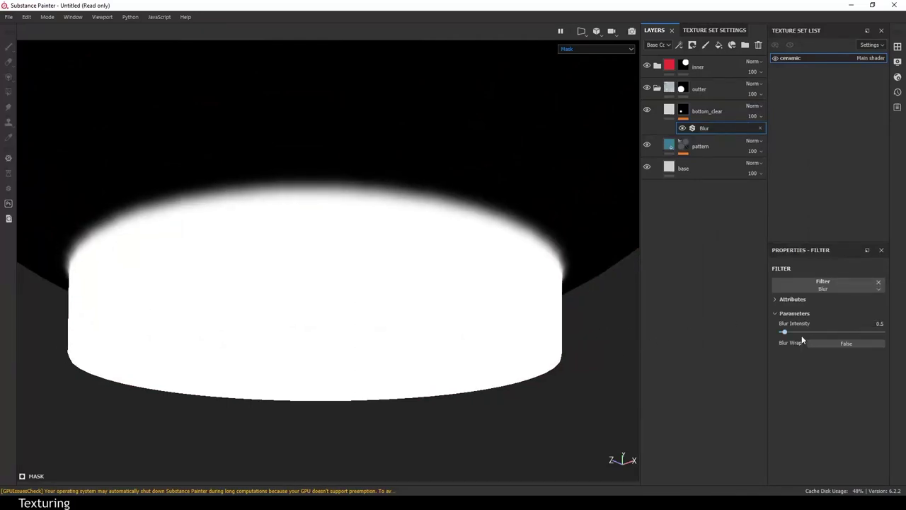
mouse_move(785, 331)
left_mouse_down()
mouse_move(756, 334)
mouse_move(771, 336)
left_mouse_up()
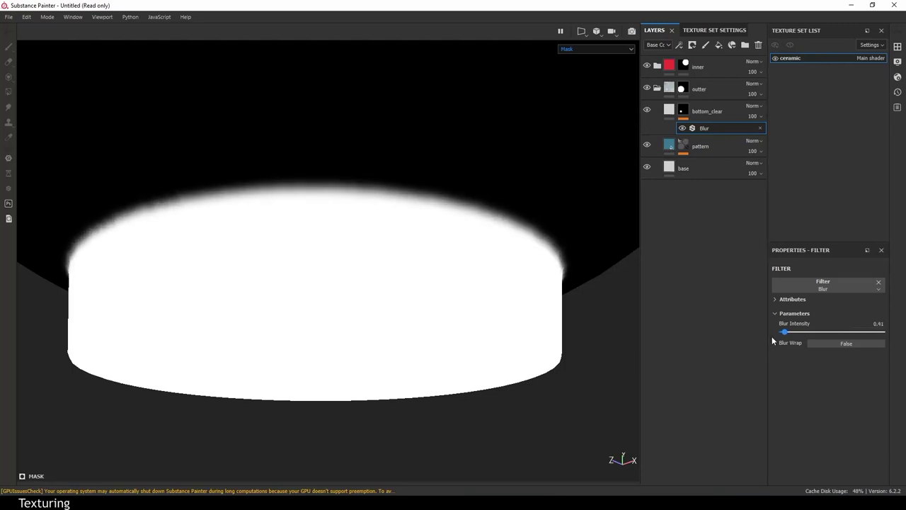
right_click_drag(551, 332, 494, 202, "alt")
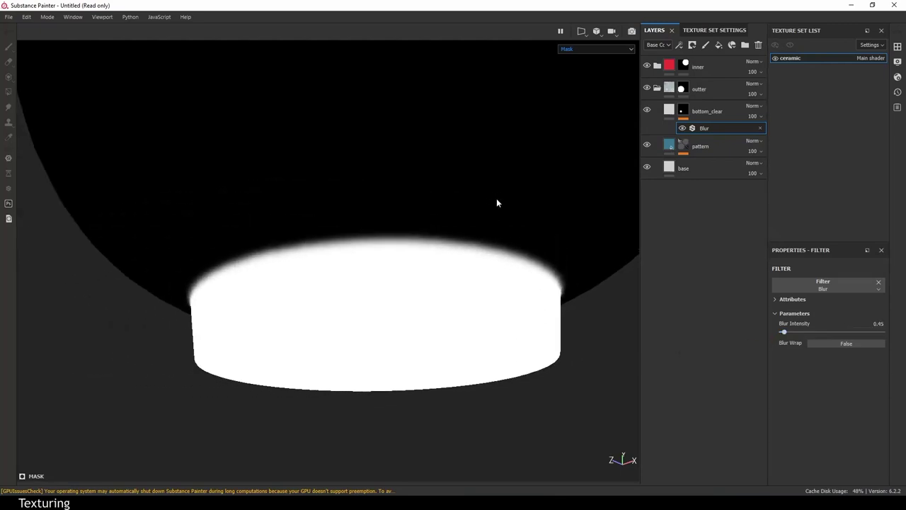
left_click(597, 48)
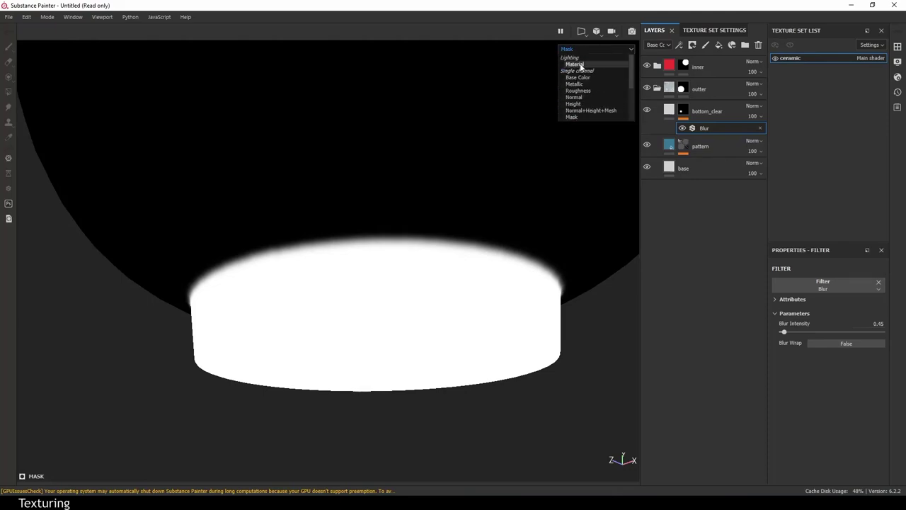
Inspect the bowl foot in the shaded material view under rotated lighting and select bottom_clear
left_click(577, 58)
left_click_drag(545, 160, 562, 249, "alt")
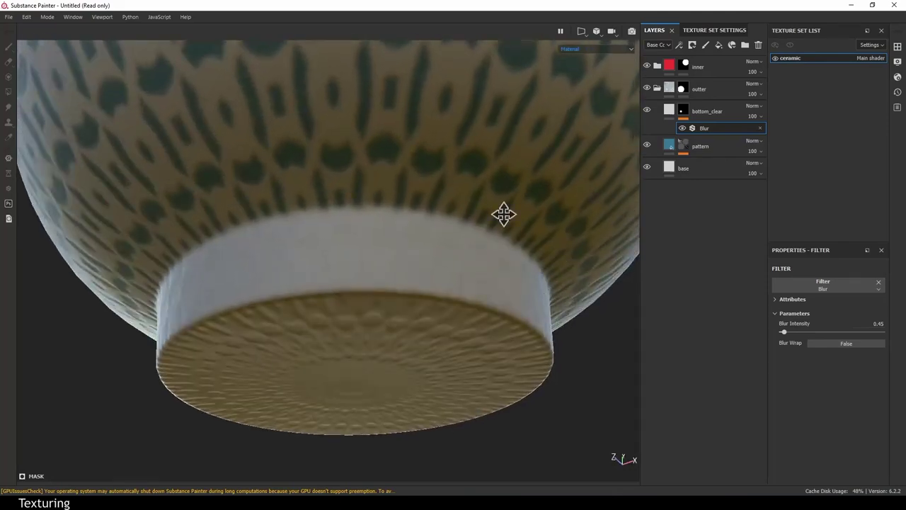
left_click_drag(504, 212, 465, 228, "alt")
right_click_drag(466, 231, 536, 226, "shift")
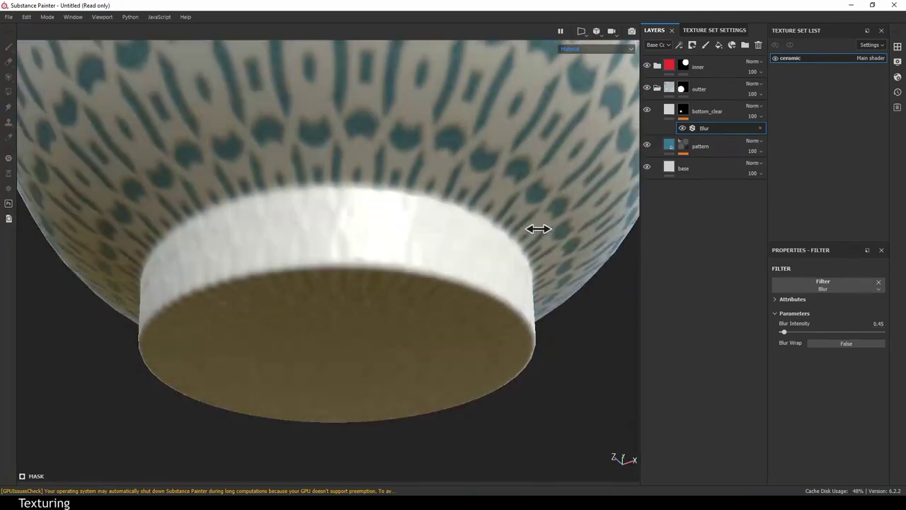
left_click(671, 111)
mouse_move(511, 288)
left_mouse_down("alt")
mouse_move(492, 285)
mouse_move(541, 255)
left_mouse_up("alt")
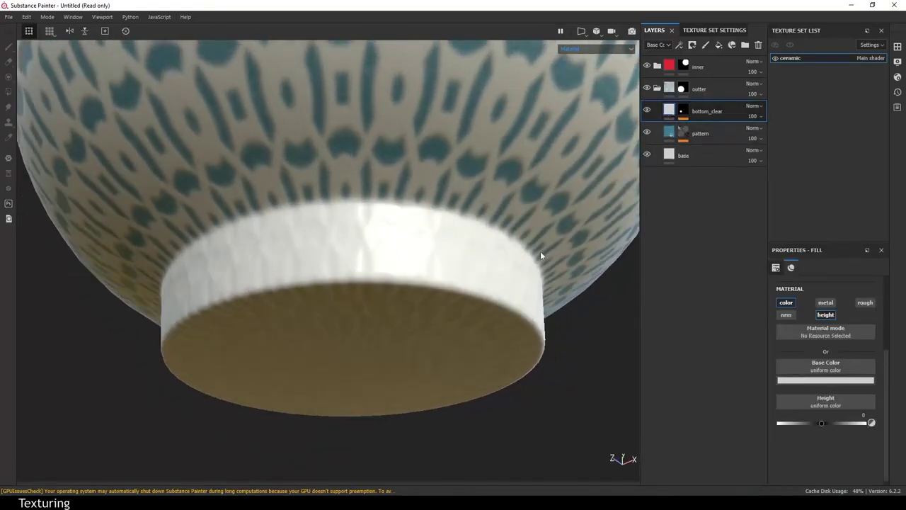
Set bottom_clear's Height channel blend mode to Normal
left_click(657, 45)
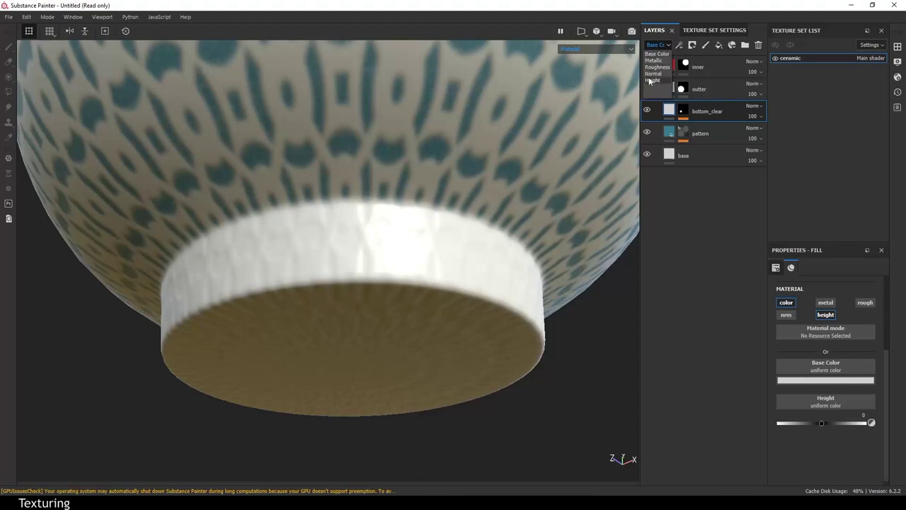
left_click(650, 82)
left_click(755, 106)
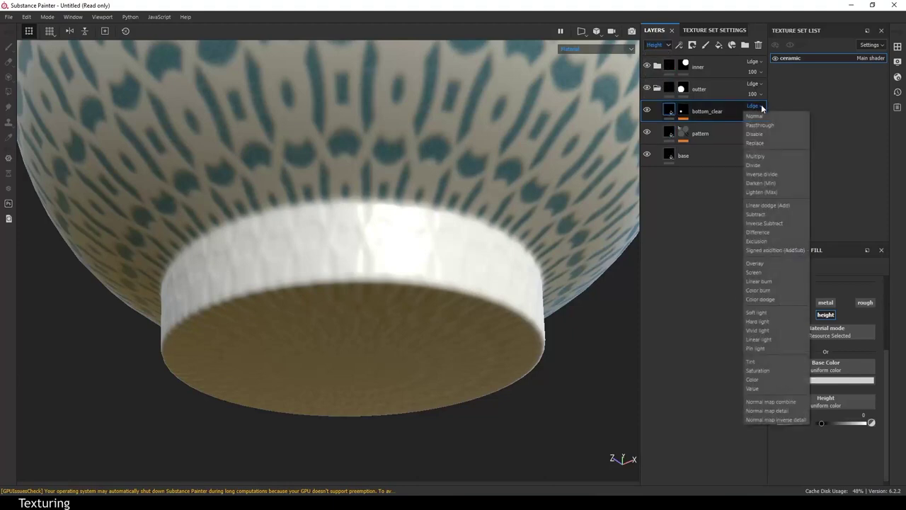
left_click(757, 116)
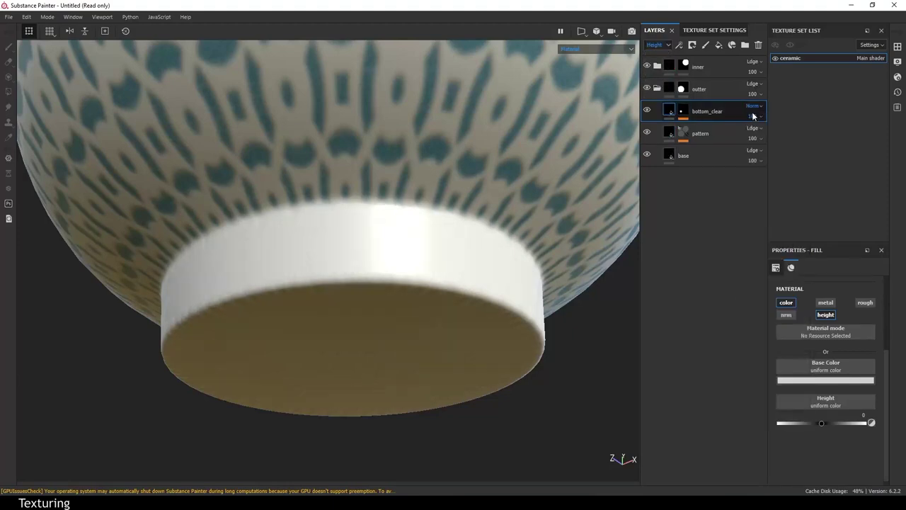
mouse_move(573, 183)
right_mouse_down("shift")
mouse_move(502, 295)
mouse_move(579, 127)
right_mouse_up("shift")
Check the smooth foot in the Normal+Height+Mesh channel, then return to the material view
left_click(599, 49)
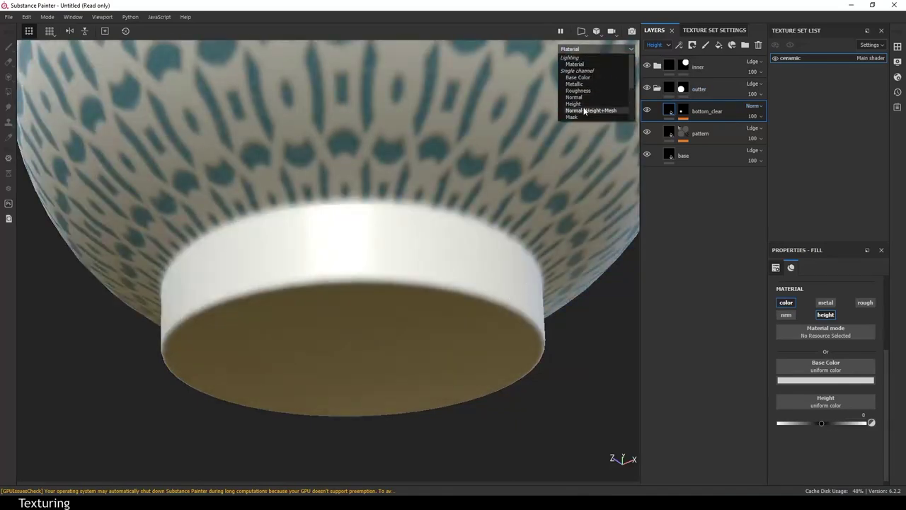
left_click(591, 107)
mouse_move(538, 295)
left_mouse_down("alt")
mouse_move(485, 186)
mouse_move(531, 212)
left_mouse_up("alt")
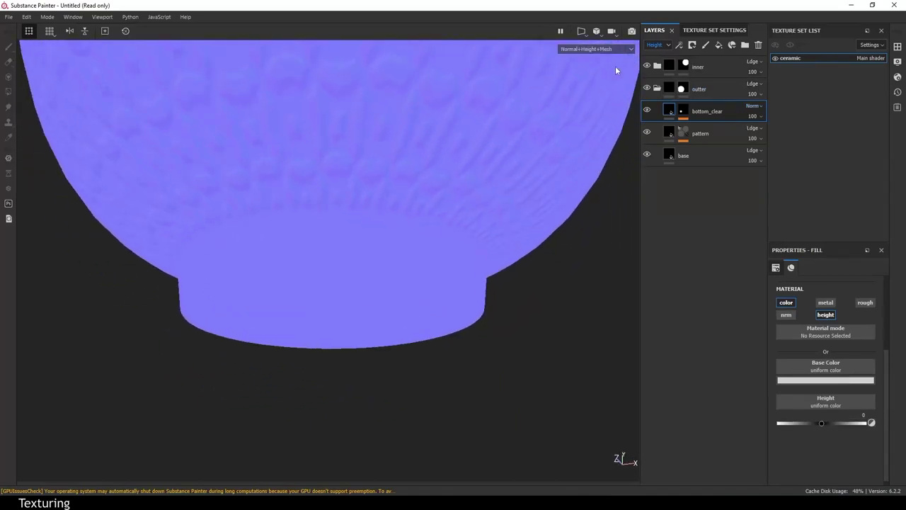
left_click(600, 48)
left_click(575, 63)
mouse_move(590, 154)
left_mouse_down("alt")
mouse_move(420, 107)
mouse_move(564, 236)
mouse_move(528, 240)
left_mouse_up("alt")
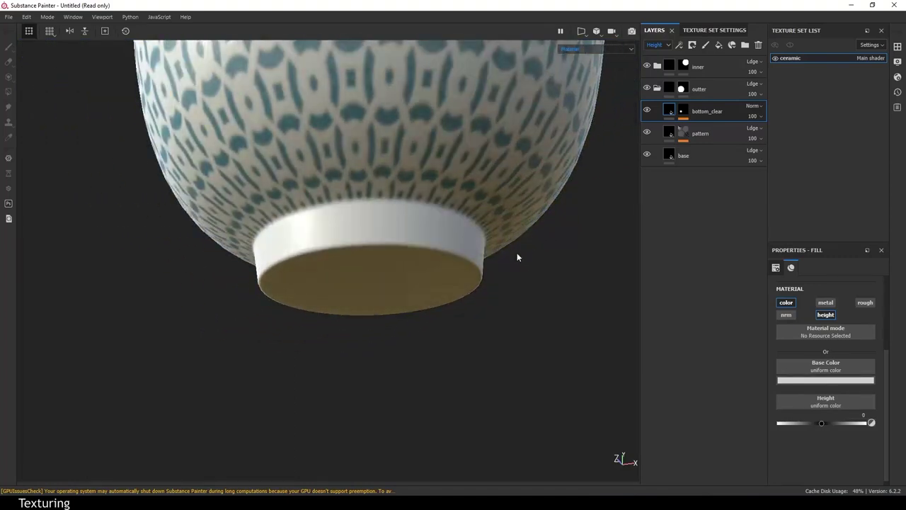
Collapse the outter folder, expand the inner folder and select its red base fill layer
mouse_move(528, 380)
left_mouse_down("alt")
mouse_move(460, 237)
mouse_move(516, 257)
mouse_move(505, 273)
mouse_move(472, 196)
mouse_move(520, 245)
mouse_move(488, 217)
mouse_move(534, 296)
mouse_move(545, 236)
left_mouse_up("alt")
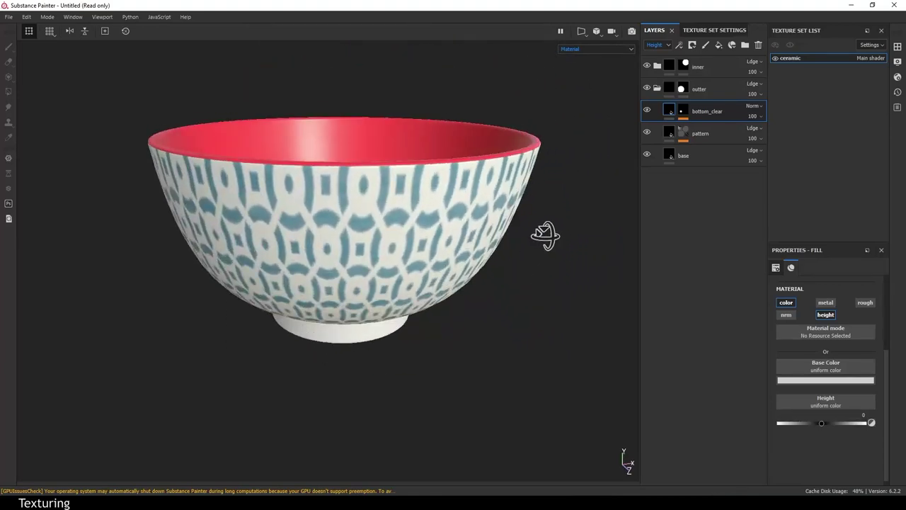
right_click_drag(545, 236, 552, 370, "alt")
mouse_move(552, 370)
left_mouse_down("alt")
mouse_move(517, 307)
mouse_move(492, 297)
mouse_move(482, 337)
left_mouse_up("alt")
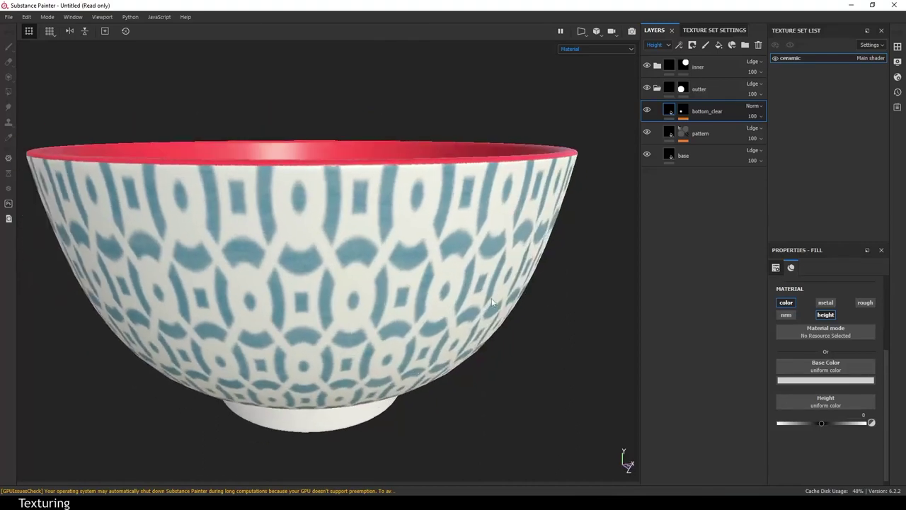
right_click_drag(482, 338, 572, 318, "alt")
mouse_move(573, 318)
left_mouse_down("alt")
mouse_move(496, 223)
mouse_move(542, 283)
left_mouse_up("alt")
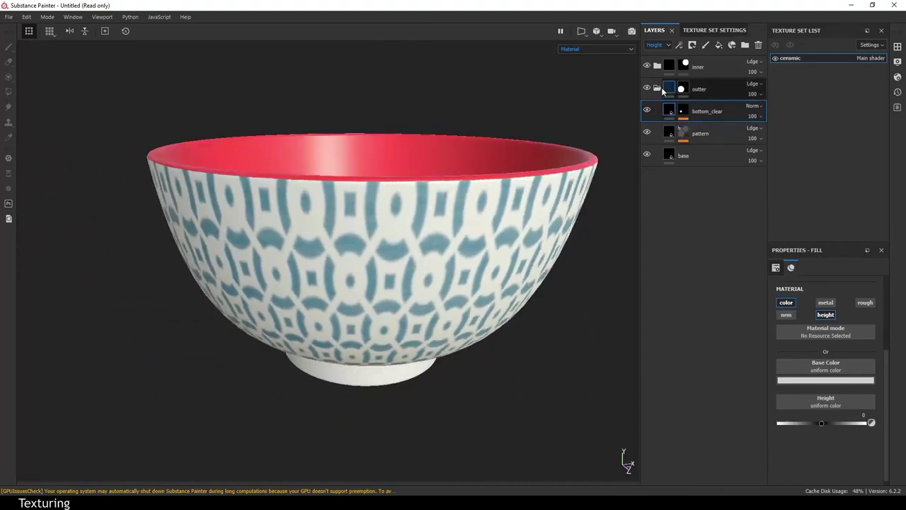
left_click(658, 88)
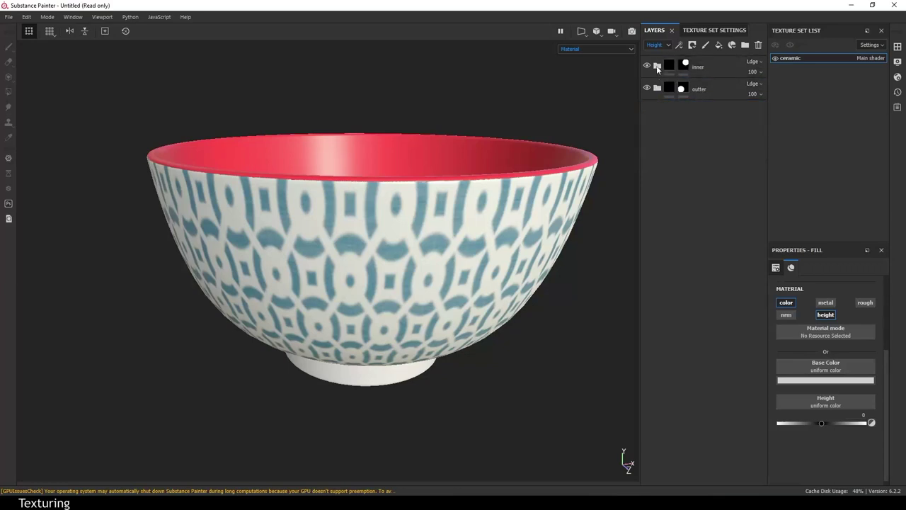
left_click(656, 66)
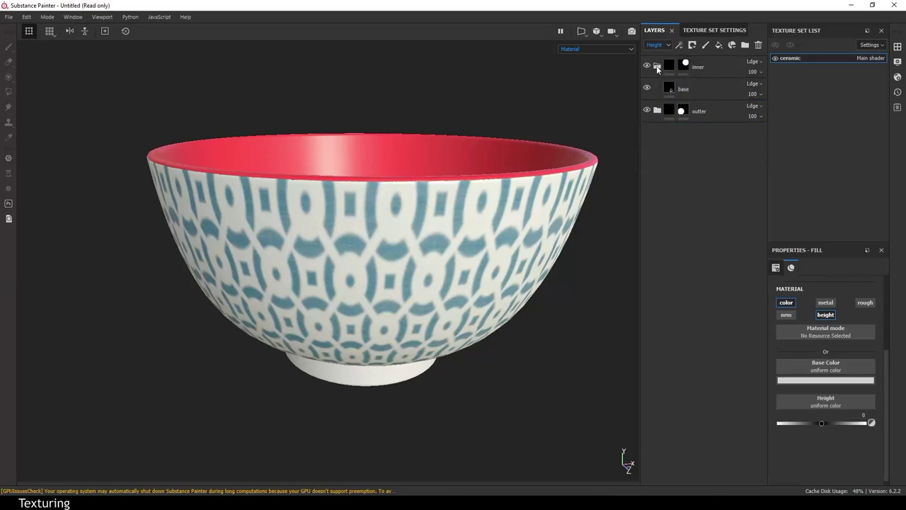
left_click(690, 92)
Move the bowl reference photo out of the way
scroll(532, 222, "down", 1)
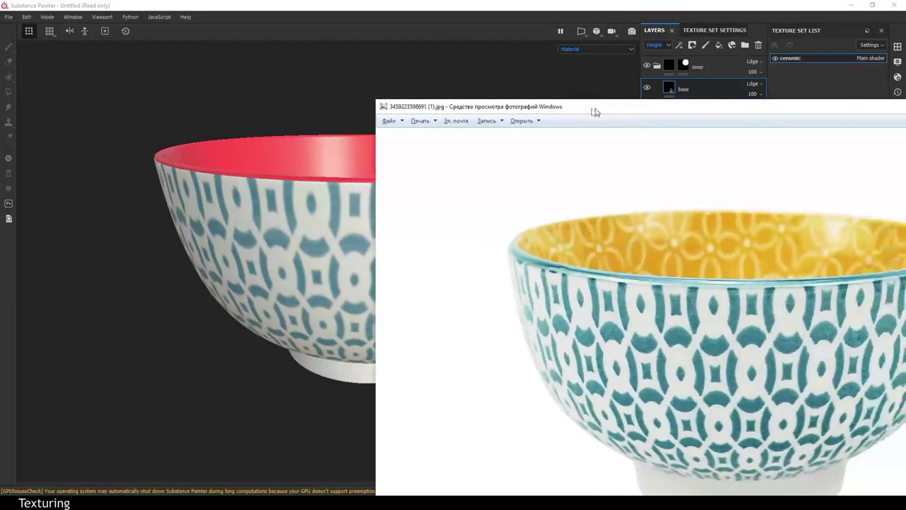
mouse_move(593, 106)
left_mouse_down()
mouse_move(540, 70)
mouse_move(905, 71)
left_mouse_up()
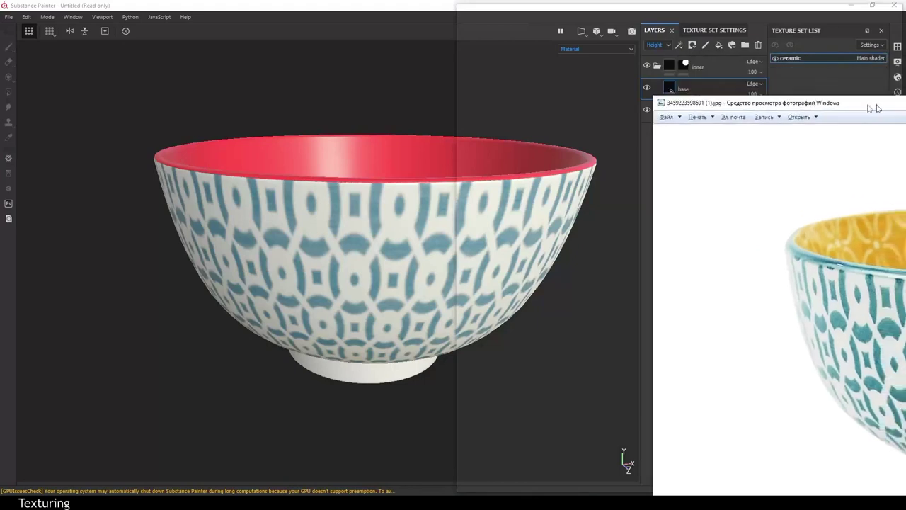
left_click_drag(904, 71, 905, 70)
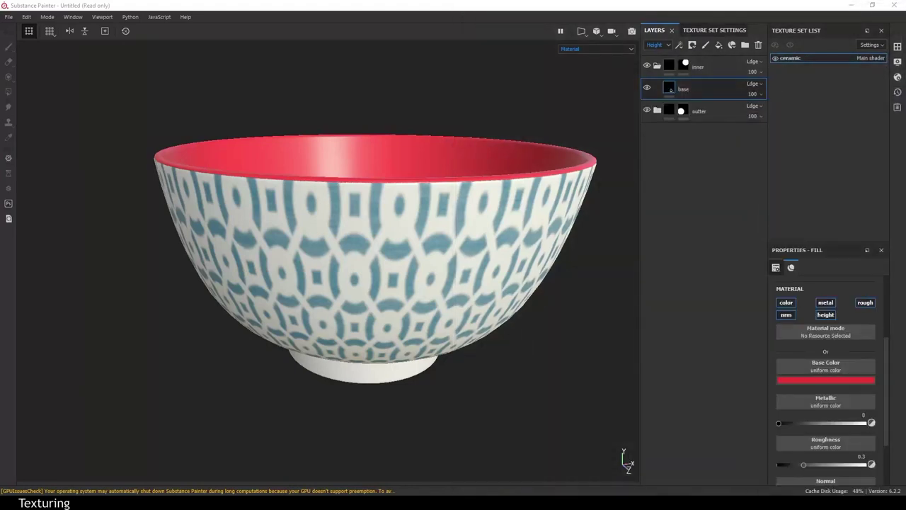
Disable the base fill's nrm channel and make its base colour an orange-yellow sampled from the reference
left_click(786, 315)
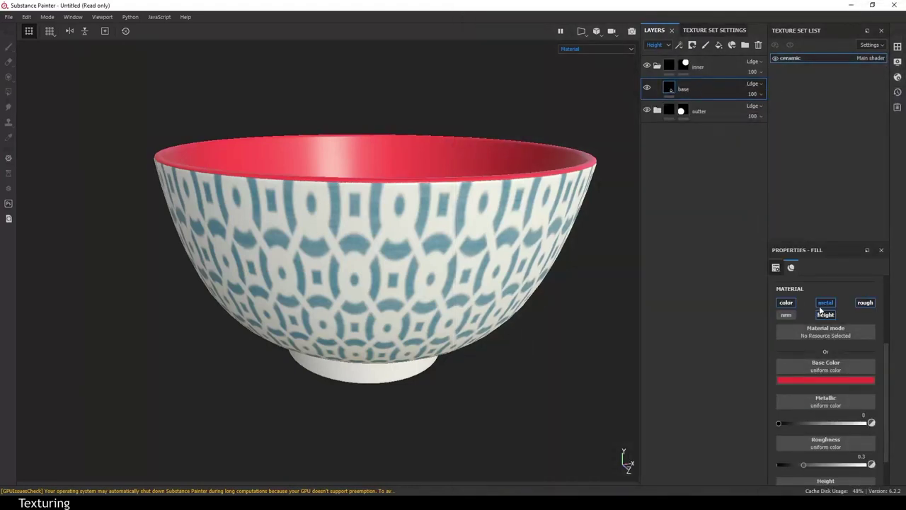
left_click(803, 380)
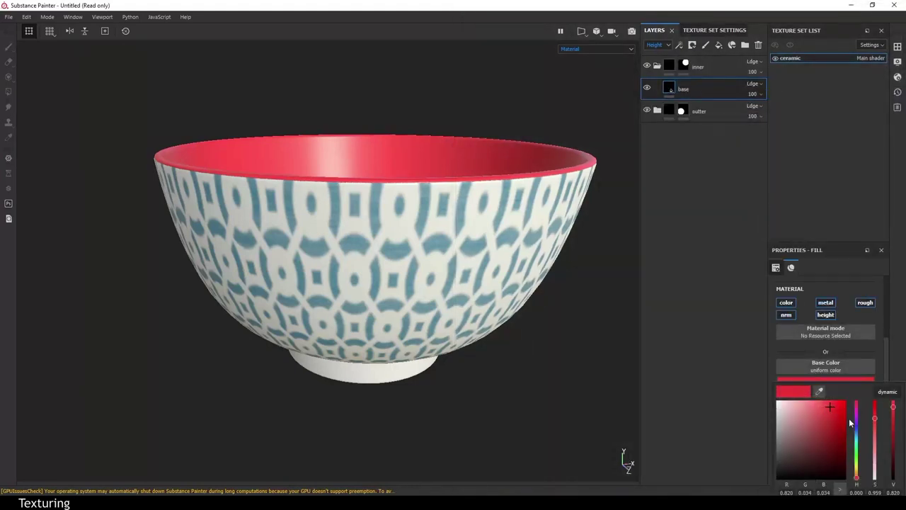
left_click(819, 391)
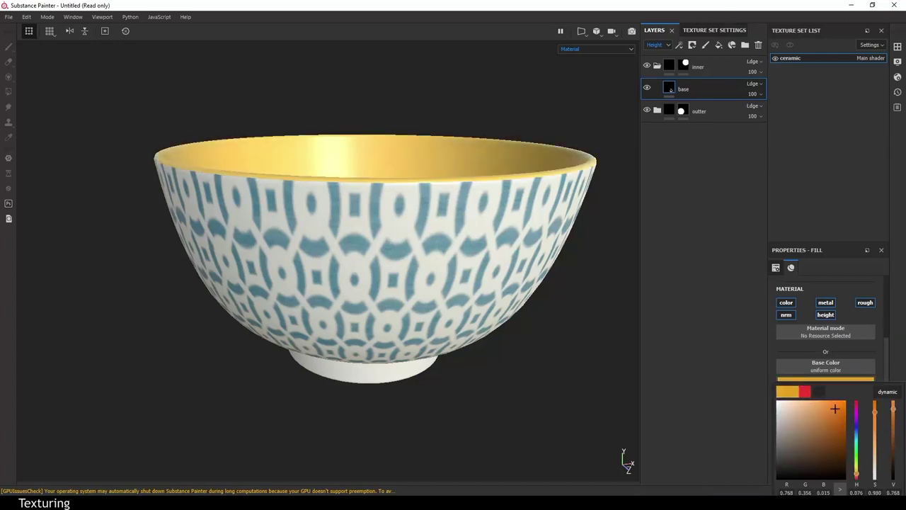
left_click_drag(834, 408, 835, 408)
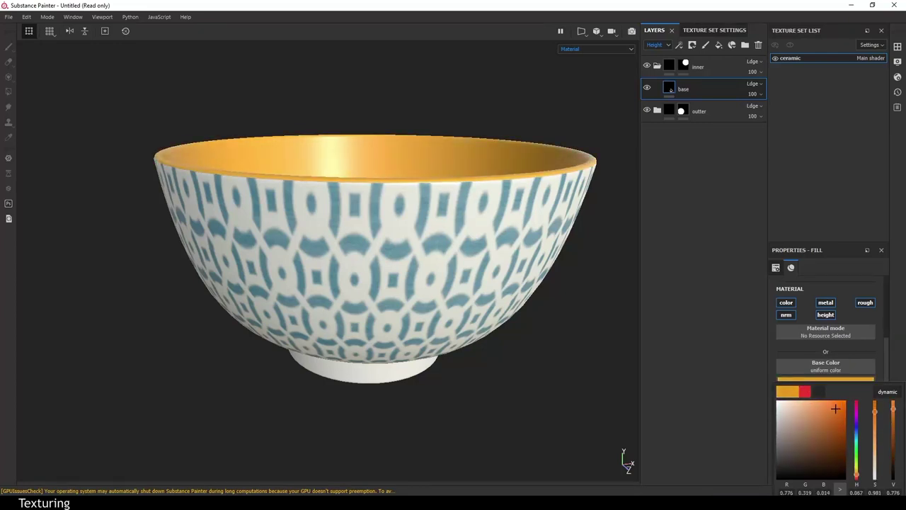
left_click_drag(565, 296, 510, 255, "alt")
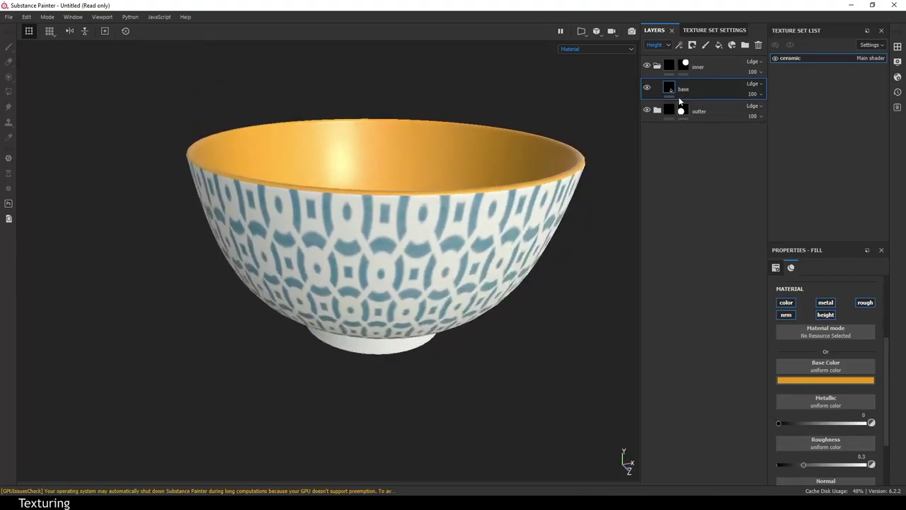
Add a new fill layer above base and name it 'pattern'
right_click(675, 87)
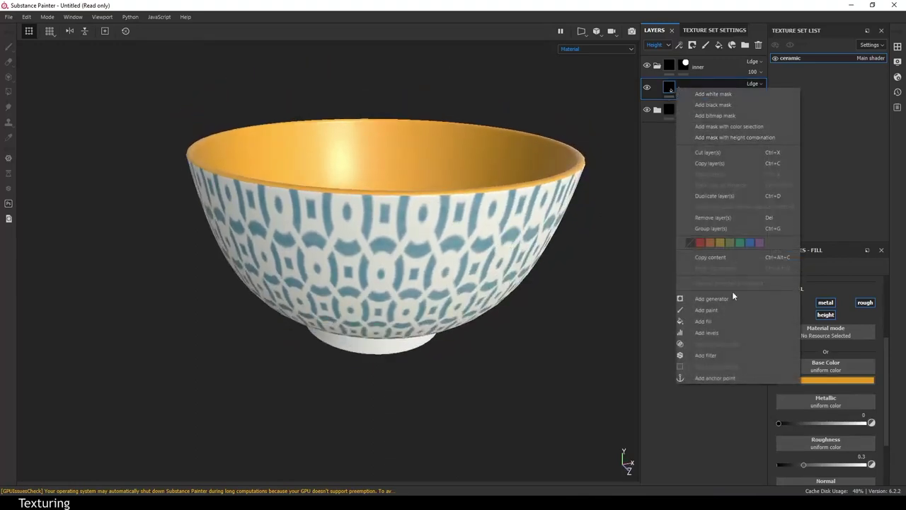
left_click(719, 45)
double_click(687, 90)
type("pattern")
key("Return")
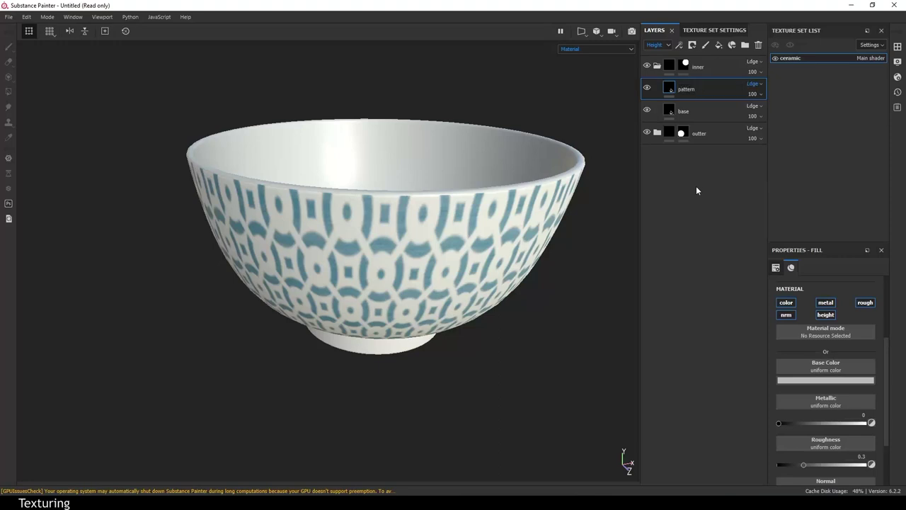
double_click(694, 89)
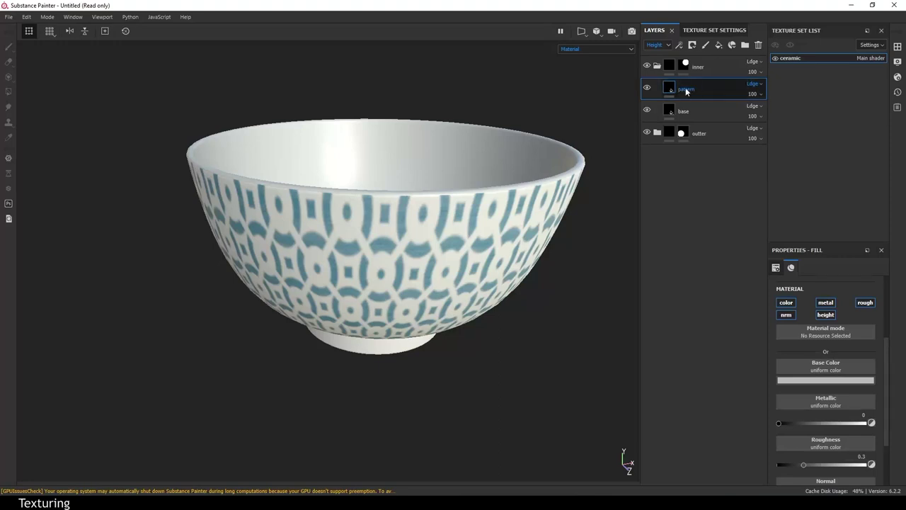
Give the pattern layer a black mask to hide it
right_click(686, 90)
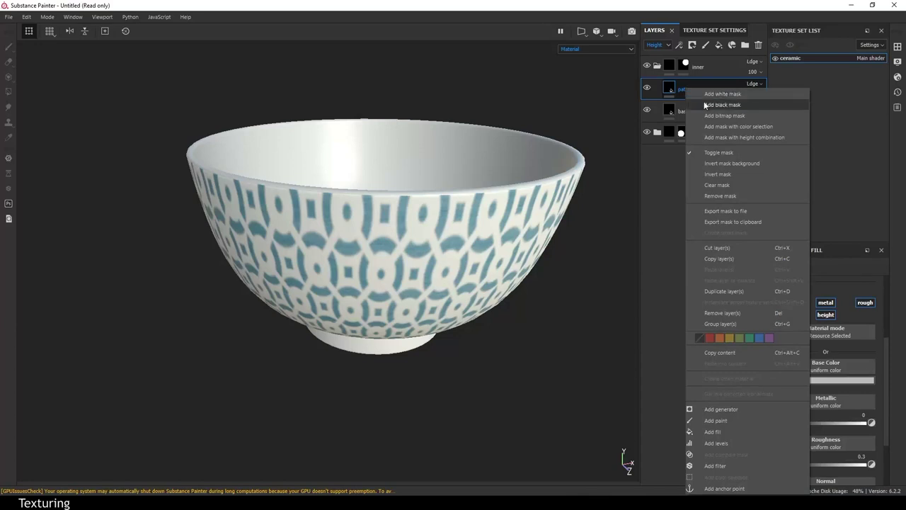
left_click(708, 105)
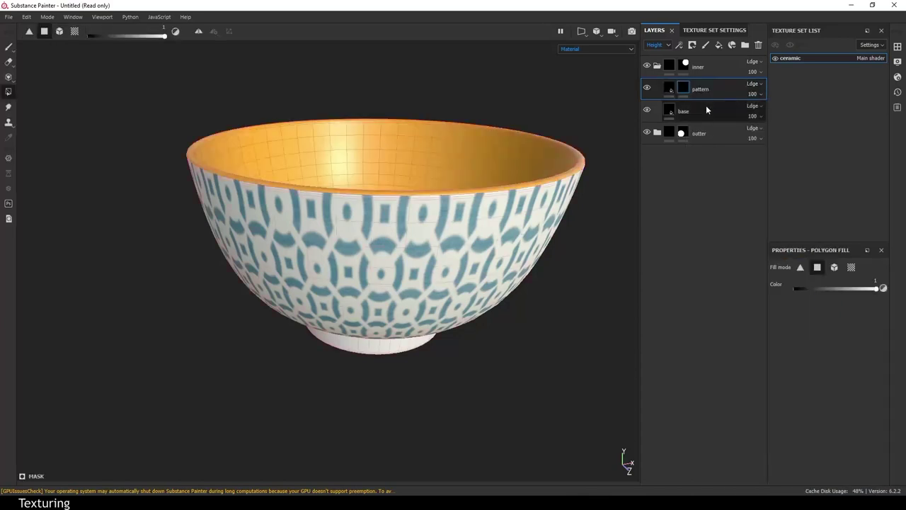
left_click(667, 88)
left_click(804, 381)
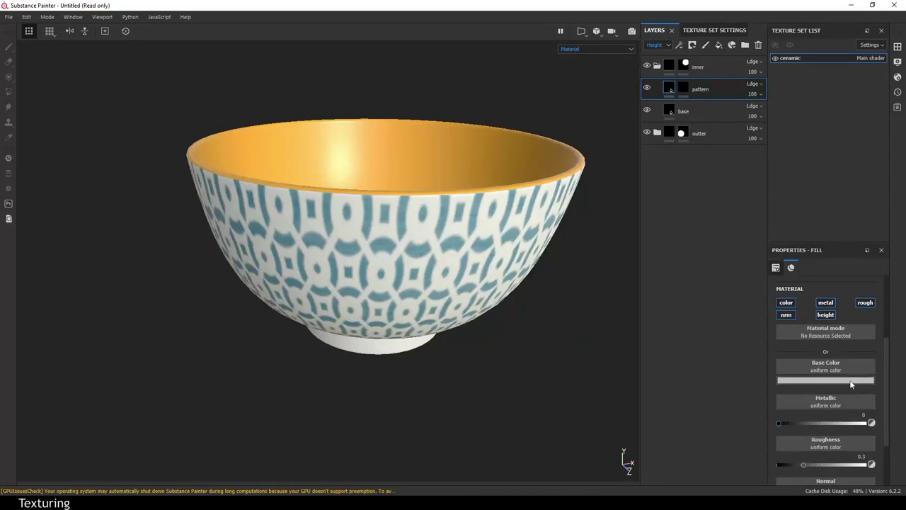
left_click(851, 384)
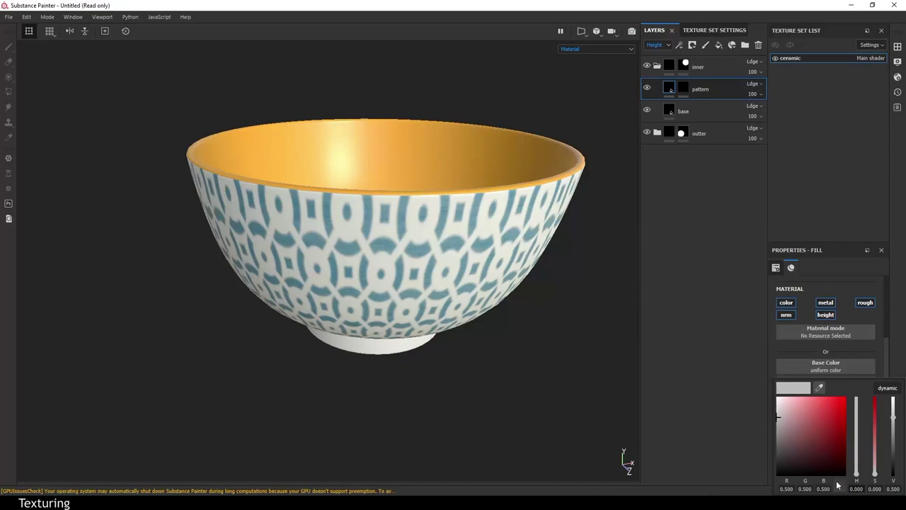
Set pattern's base colour to pale warm grey, about 0.600/0.593/0.582 RGB
type("1")
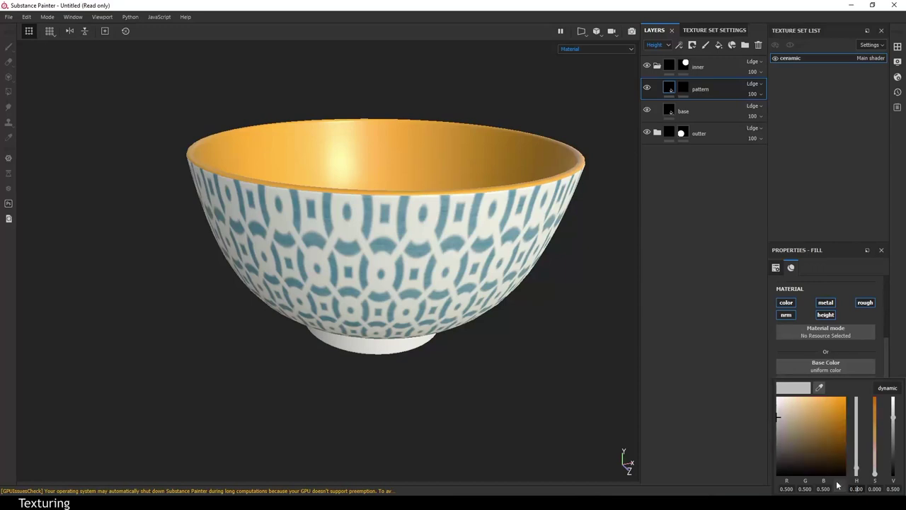
mouse_move(875, 488)
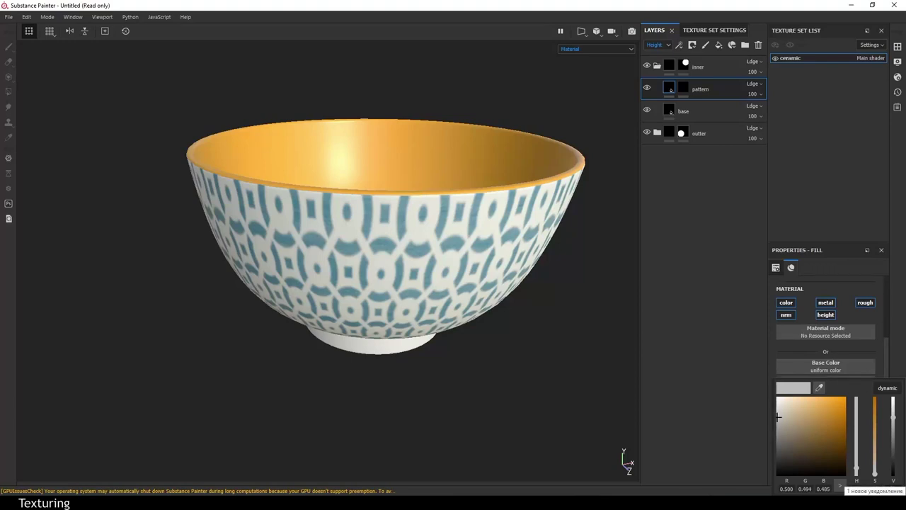
key("Return")
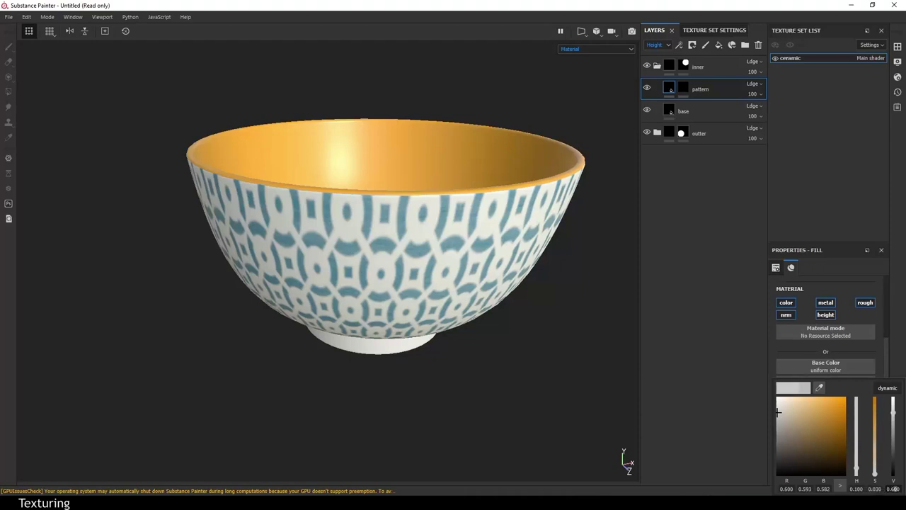
key("Return")
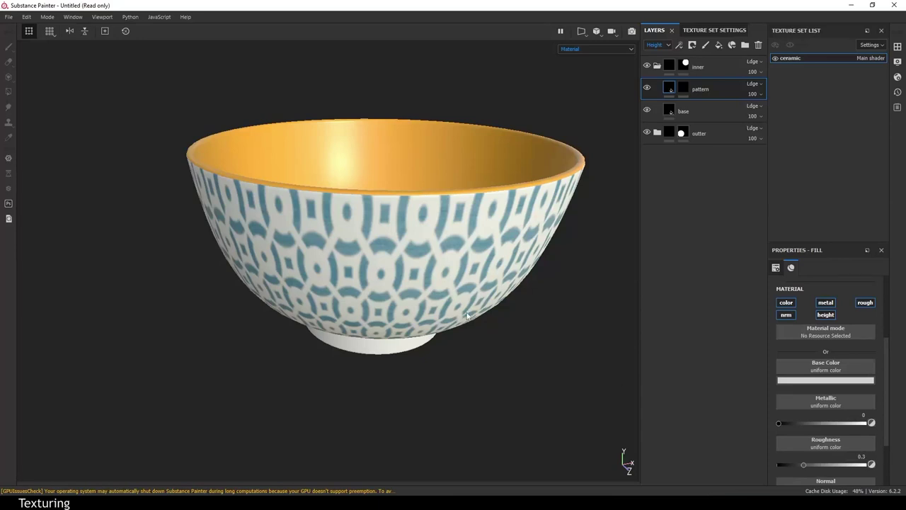
left_click(682, 88)
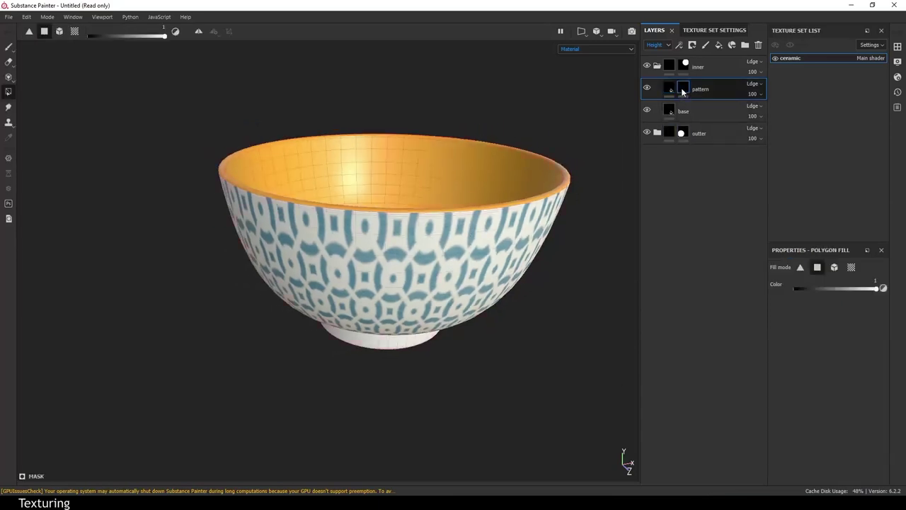
Add a fill effect to the pattern layer's mask
left_click_drag(509, 174, 515, 210, "alt")
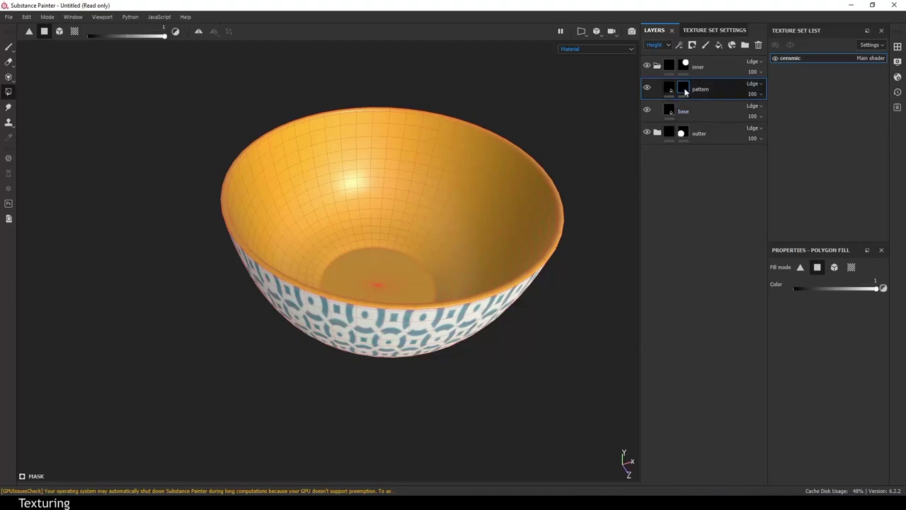
mouse_move(683, 89)
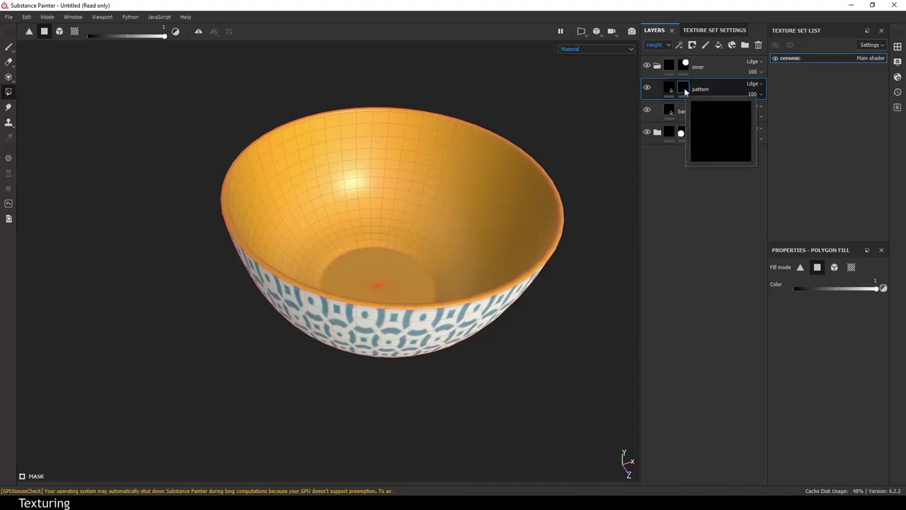
right_click(685, 92)
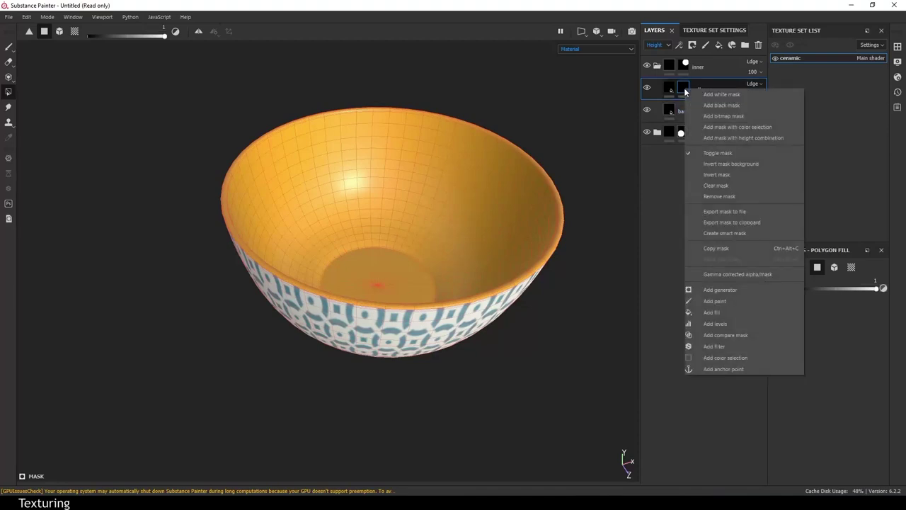
left_click(714, 312)
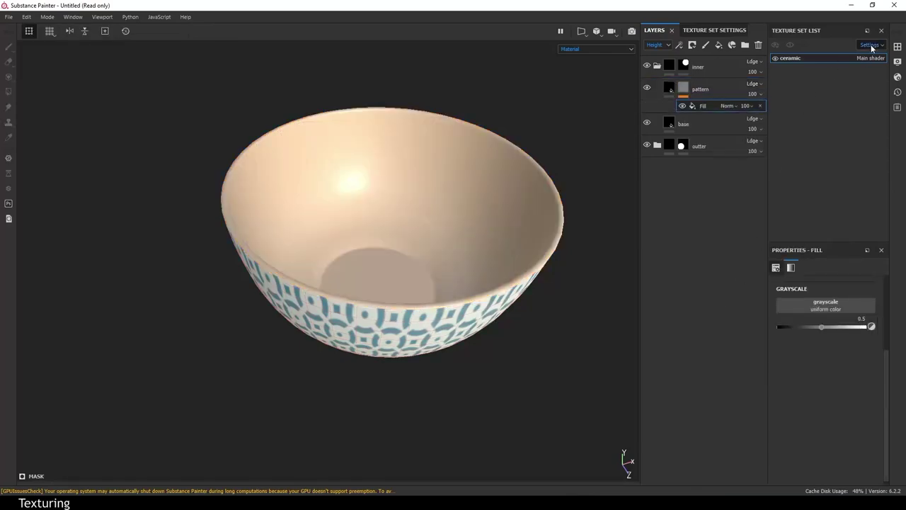
Drive the fill's grayscale with the Tile Generator procedural, laying a grid across the interior
left_click(897, 46)
left_click_drag(836, 54, 501, 96)
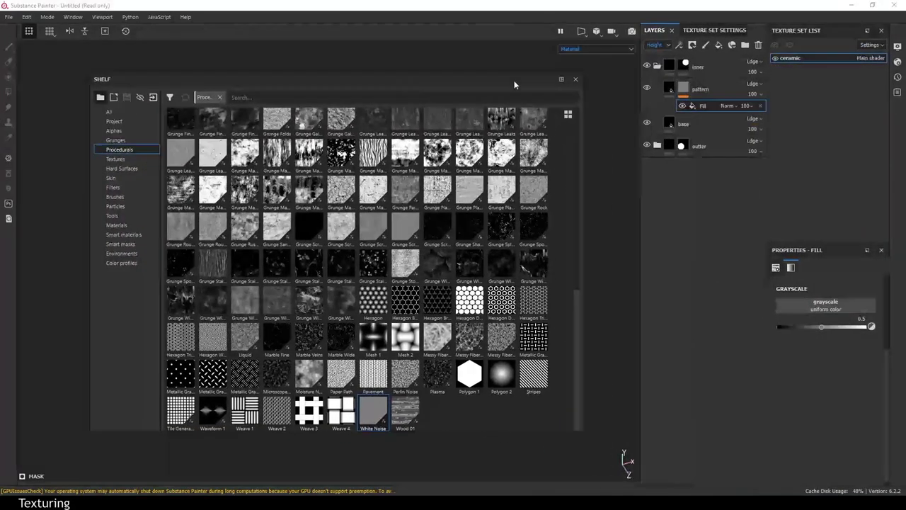
left_click(165, 430)
left_click_drag(164, 431, 796, 310)
left_click(562, 92)
mouse_move(547, 221)
left_mouse_down("alt")
mouse_move(602, 188)
mouse_move(600, 169)
left_mouse_up("alt")
middle_click_drag(530, 188, 460, 215, "alt")
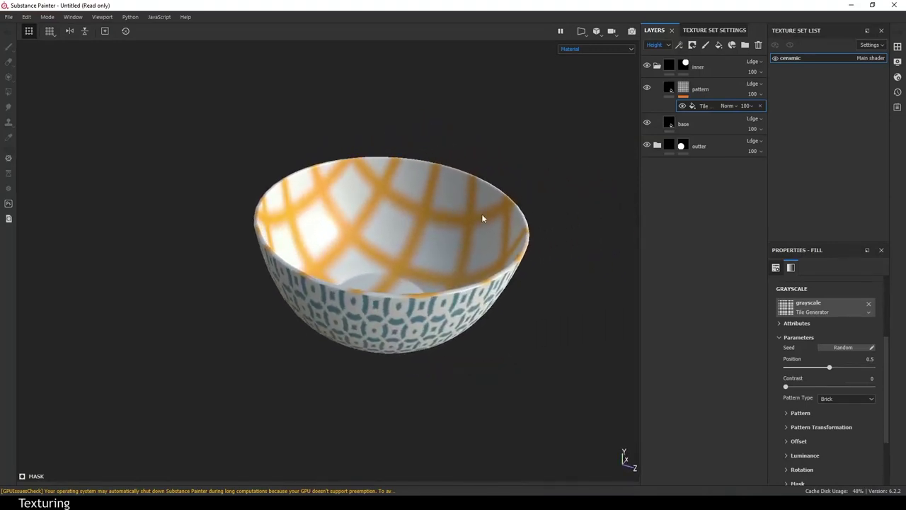
Set the Tile Generator's Custom Pattern image to Mask_2
scroll(805, 378, "down", 1)
scroll(824, 393, "down", 1)
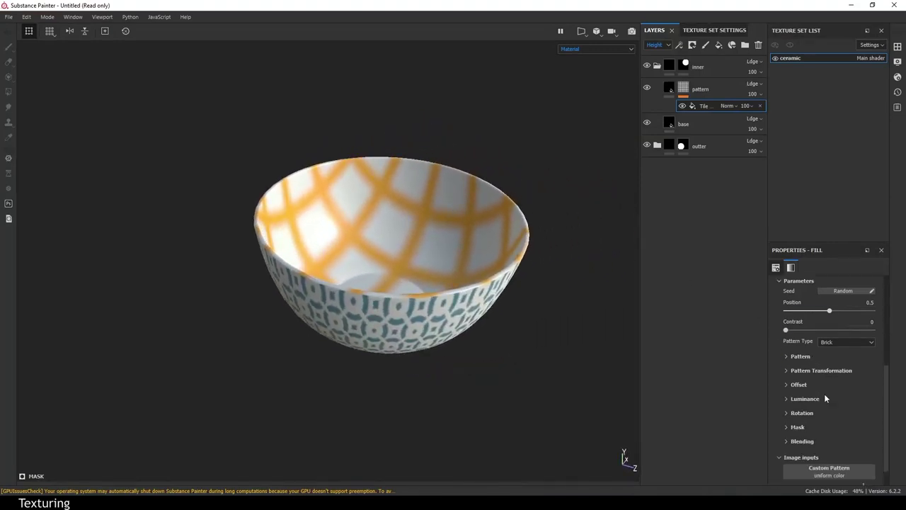
scroll(825, 394, "down", 1)
left_click(849, 447)
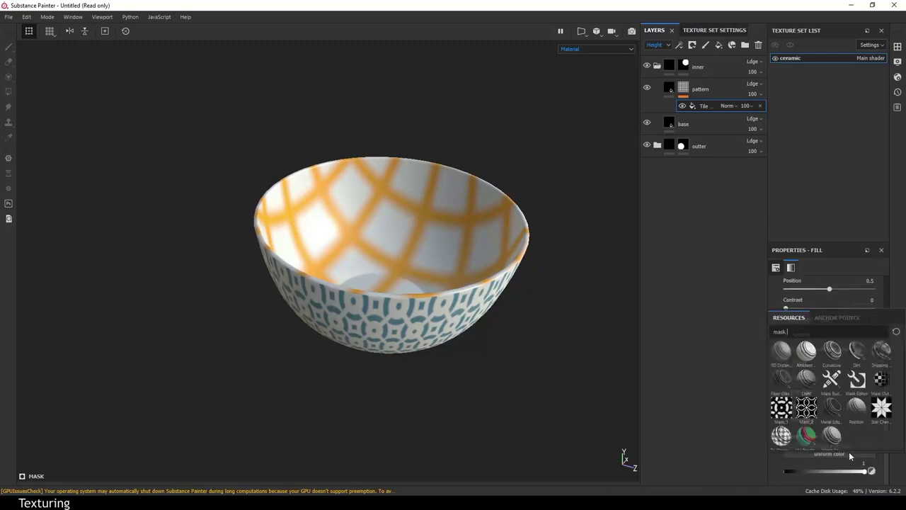
left_click(813, 406)
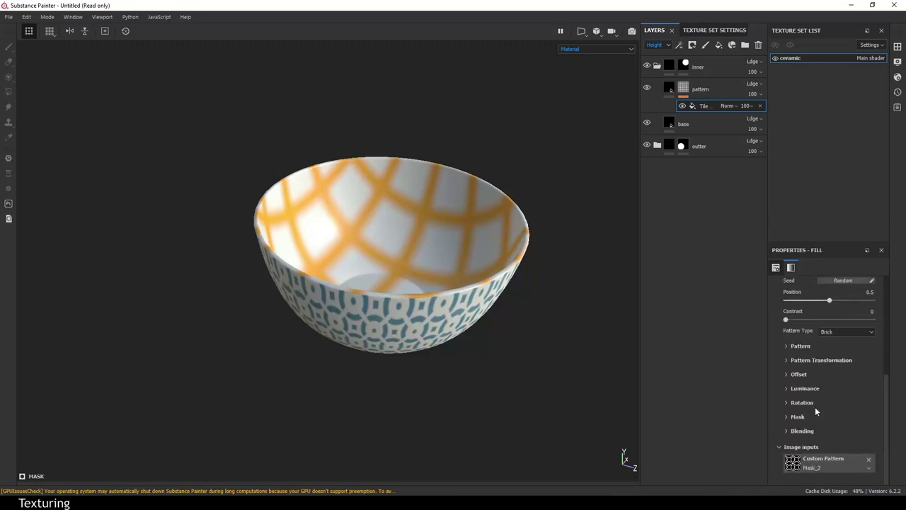
Switch the Pattern Type from Brick to Image Input and bring up the reference bowl photo
left_click(857, 332)
left_click(842, 392)
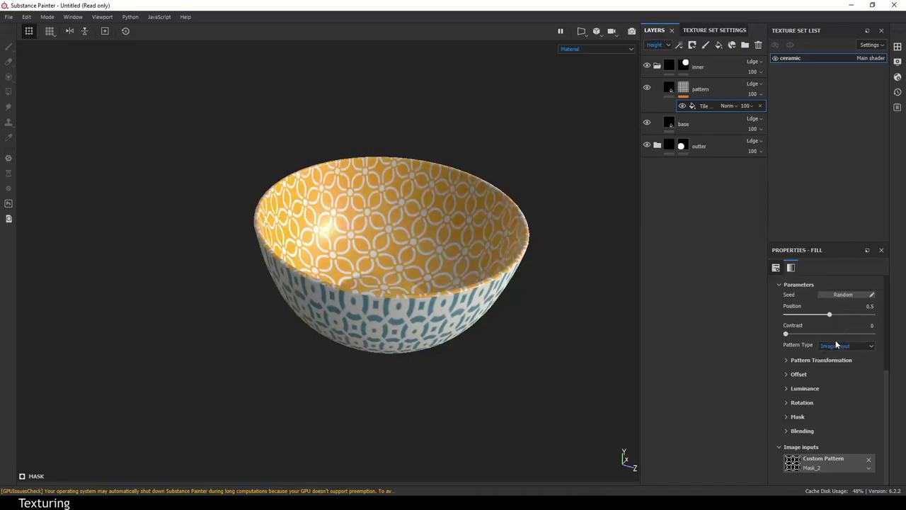
mouse_move(591, 303)
left_mouse_down("alt")
mouse_move(502, 269)
mouse_move(530, 339)
mouse_move(560, 330)
left_mouse_up("alt")
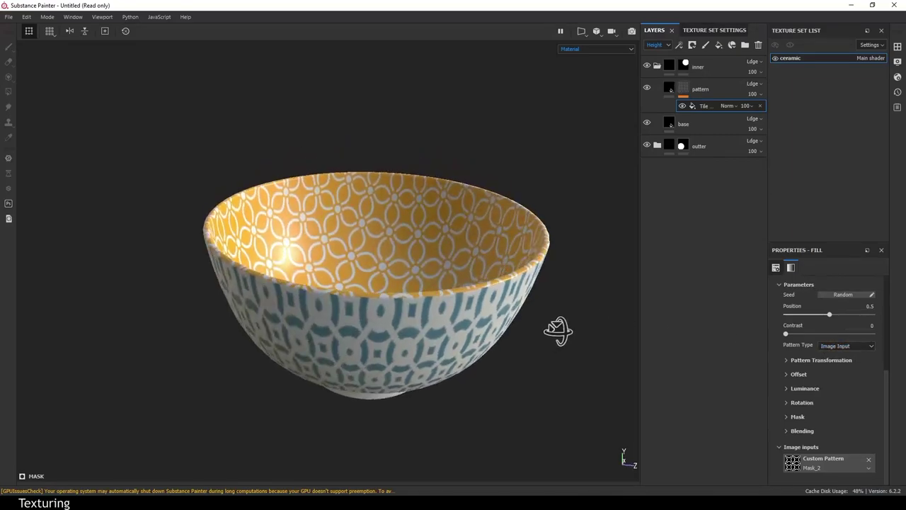
mouse_move(905, 106)
left_mouse_down()
mouse_move(630, 216)
mouse_move(475, 248)
mouse_move(428, 245)
mouse_move(602, 235)
mouse_move(905, 157)
left_mouse_up()
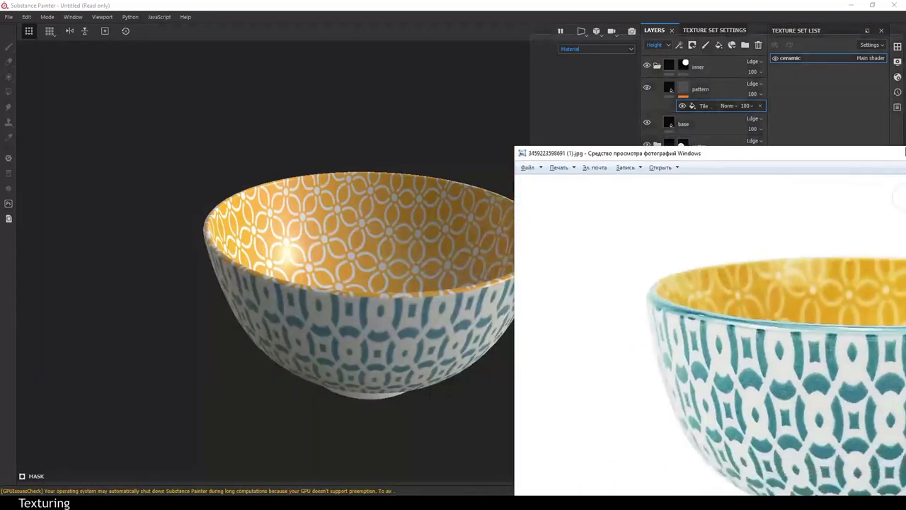
Inspect the bowl interior and the flattened 2D UV texture layout
left_click_drag(429, 279, 410, 226, "alt")
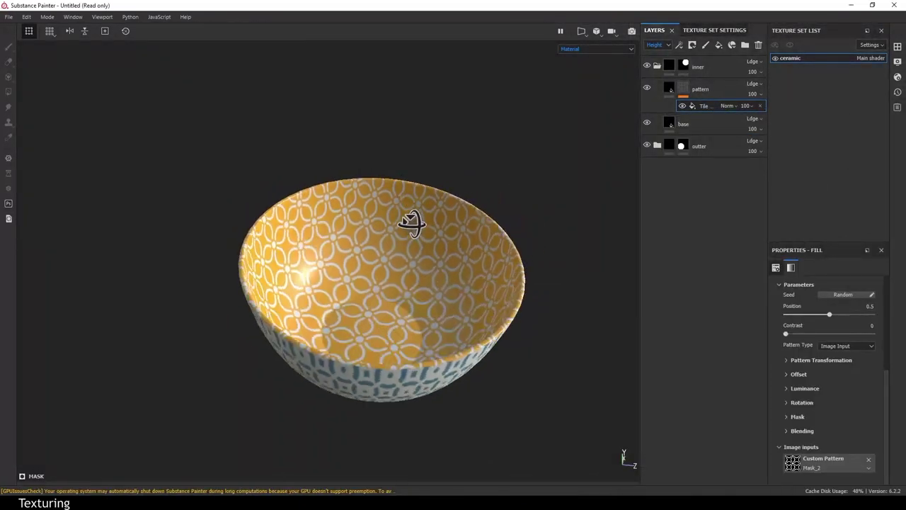
scroll(410, 226, "up", 5)
scroll(411, 226, "down", 5)
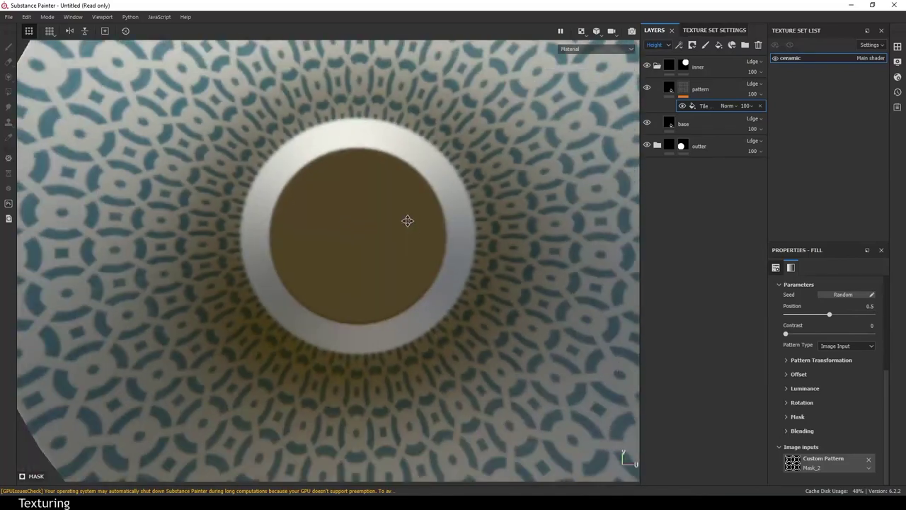
scroll(472, 205, "up", 3)
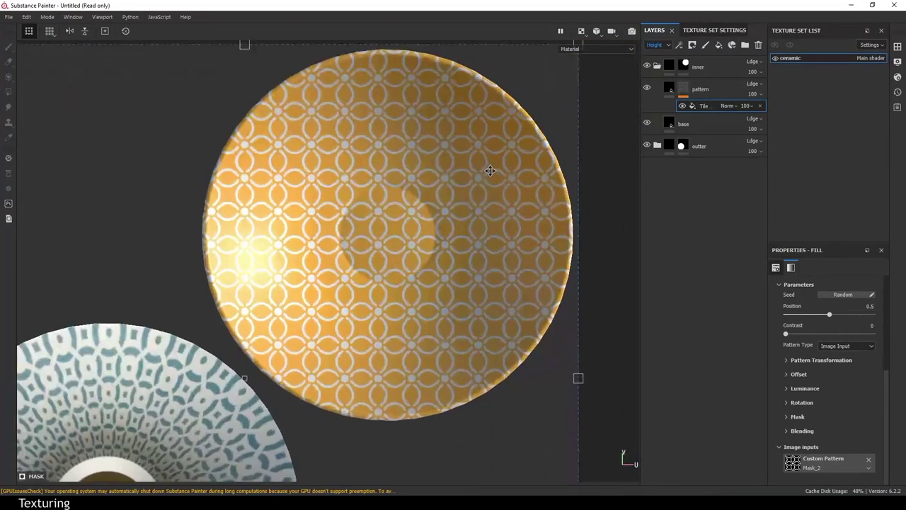
middle_click_drag(462, 251, 489, 234)
scroll(471, 236, "down", 1)
scroll(471, 236, "down", 1)
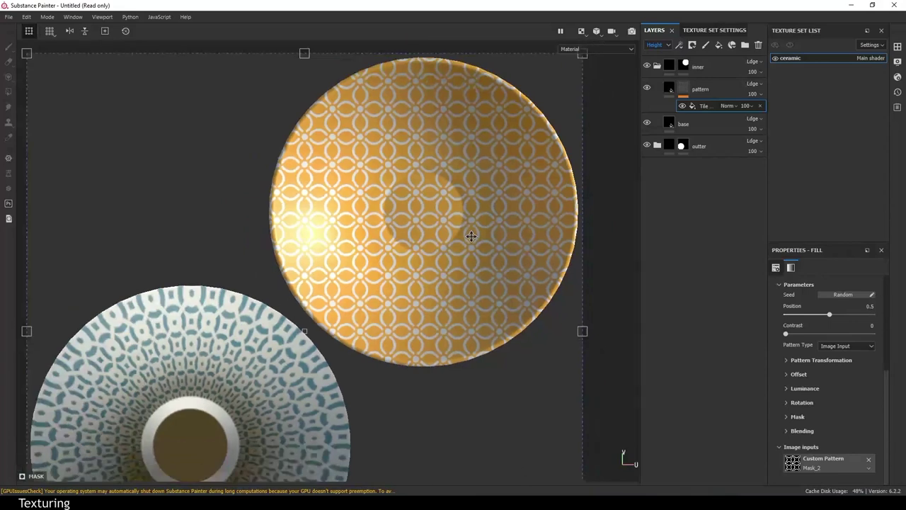
scroll(471, 245, "down", 1)
scroll(465, 247, "down", 1)
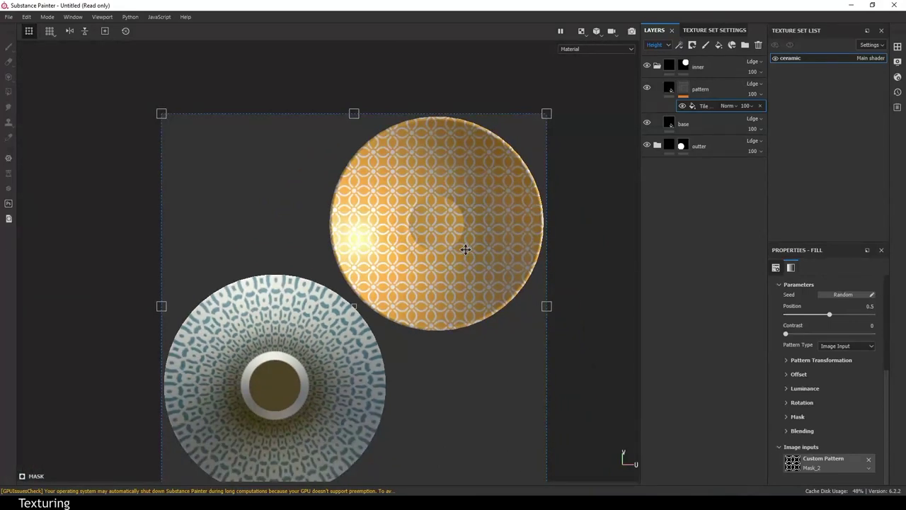
Return to the 3D view and frame the whole bowl with its floral interior
key("F2")
mouse_move(451, 325)
left_mouse_down("alt")
mouse_move(471, 334)
mouse_move(439, 273)
left_mouse_up("alt")
scroll(486, 347, "up", 2)
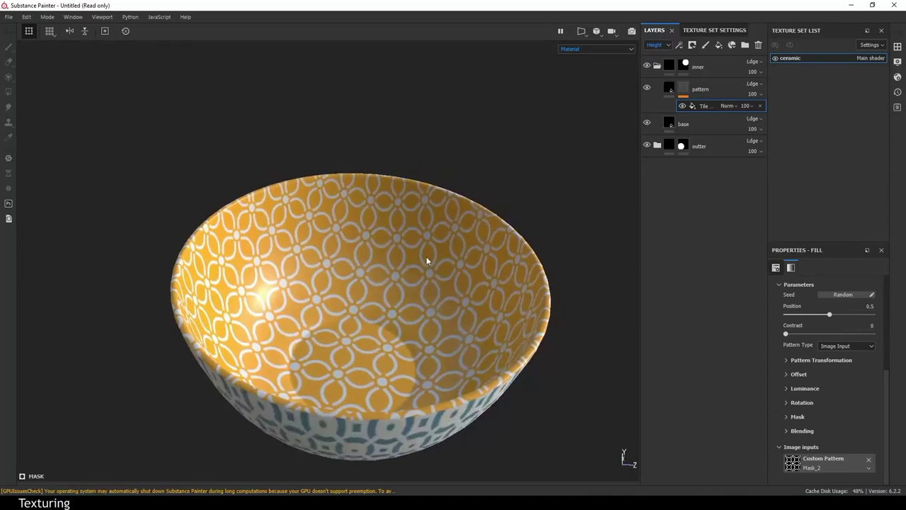
scroll(468, 327, "up", 2)
mouse_move(469, 326)
right_mouse_down("alt")
mouse_move(438, 198)
mouse_move(491, 307)
mouse_move(542, 281)
mouse_move(528, 314)
mouse_move(487, 318)
mouse_move(429, 177)
right_mouse_up("alt")
mouse_move(429, 178)
middle_mouse_down("alt")
mouse_move(488, 259)
mouse_move(439, 234)
middle_mouse_up("alt")
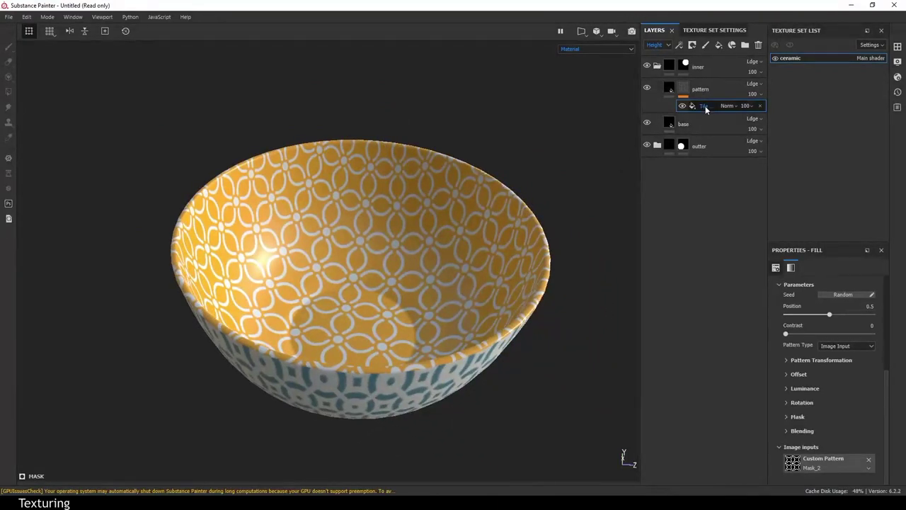
right_click(705, 108)
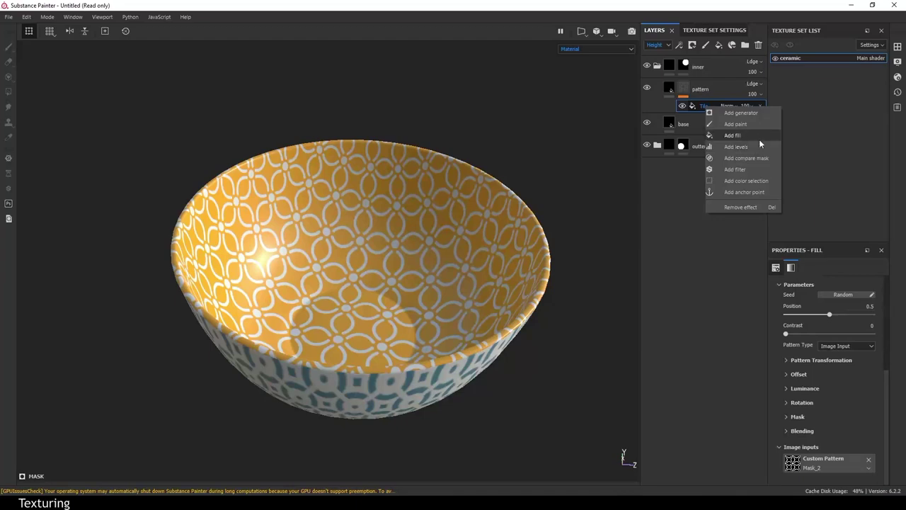
Add a Blur filter at 0.5 intensity above the Tile fill in the pattern mask
left_click(740, 168)
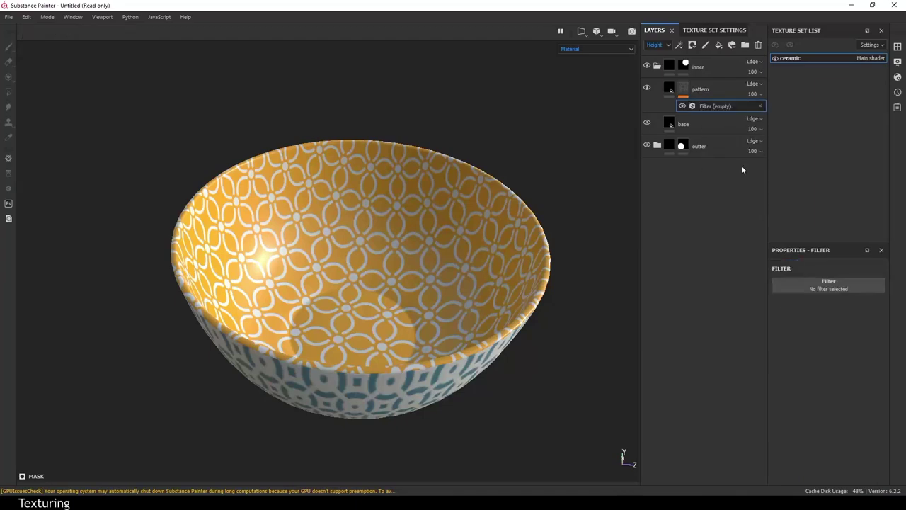
left_click(825, 286)
left_click(857, 316)
scroll(491, 449, "up", 3)
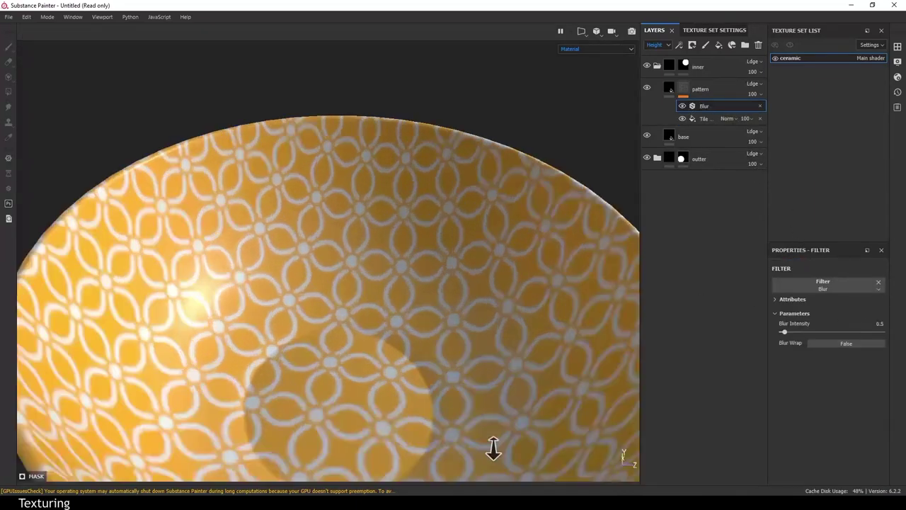
scroll(413, 237, "up", 3)
scroll(476, 346, "up", 3)
left_click_drag(476, 346, 487, 338, "alt")
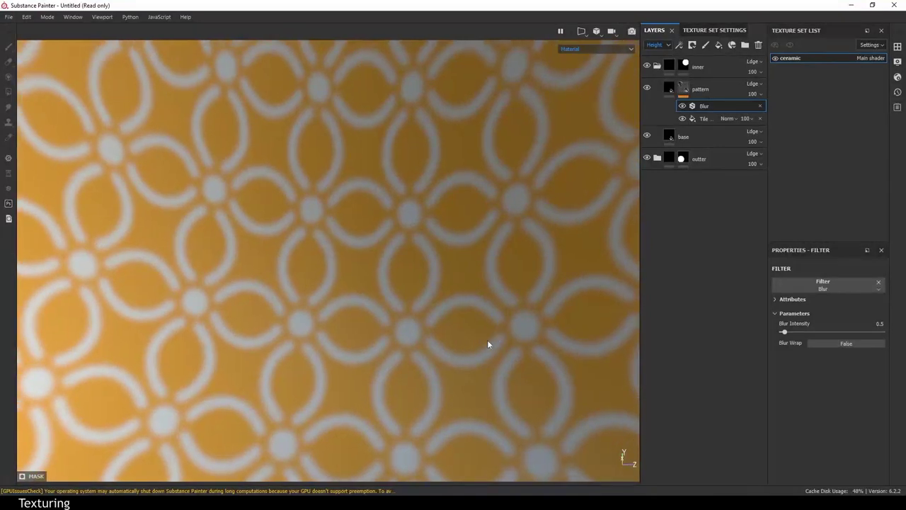
scroll(485, 339, "down", 3)
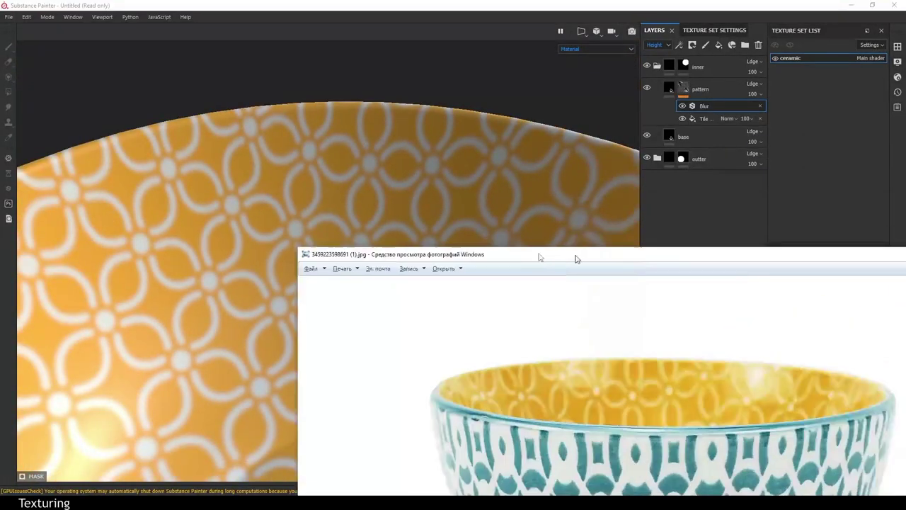
Compare the softened floral pattern against the reference bowl photo, then put the photo away
left_click_drag(574, 257, 374, 196)
scroll(409, 330, "up", 2)
scroll(419, 331, "up", 1)
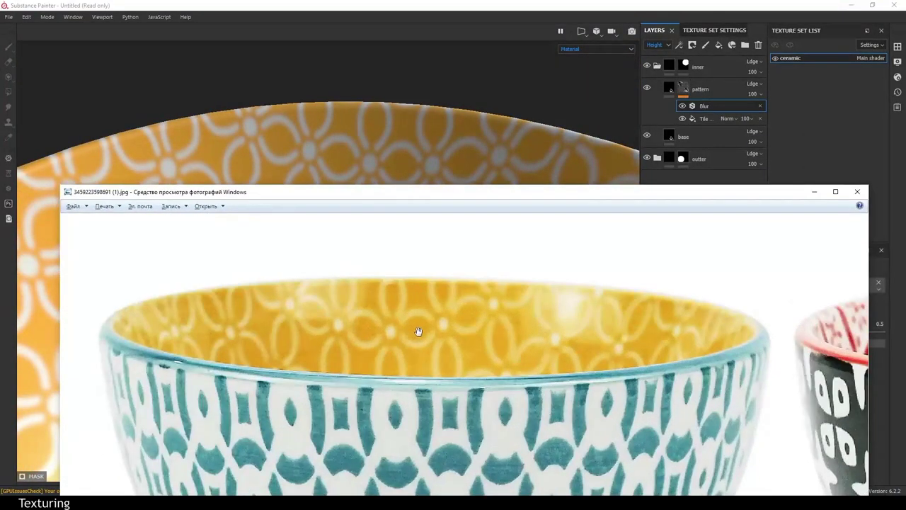
scroll(418, 331, "up", 1)
left_click_drag(482, 203, 905, 155)
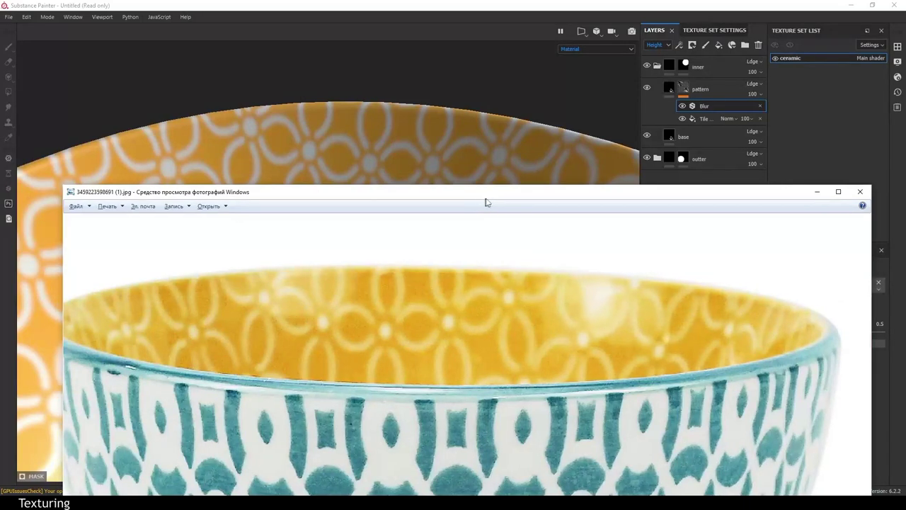
key("alt+Tab")
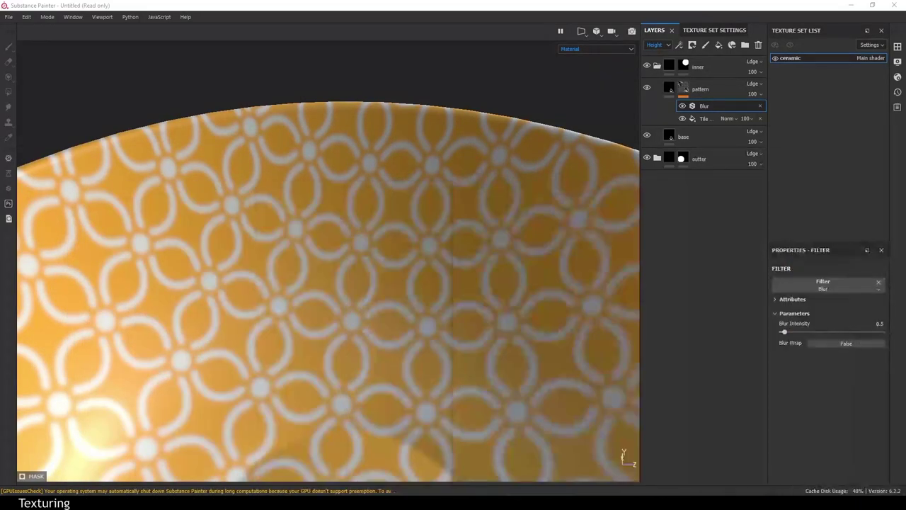
left_click_drag(418, 155, 455, 153, "alt")
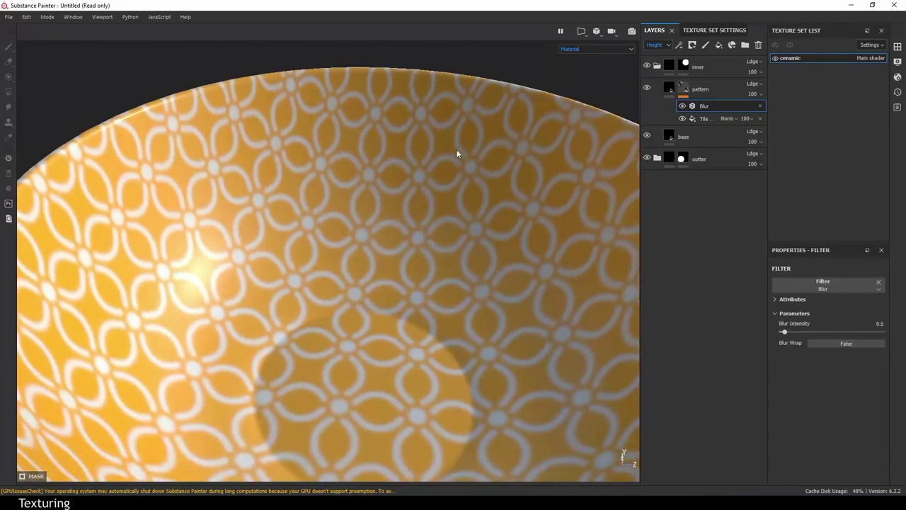
double_click(703, 106)
right_click(703, 106)
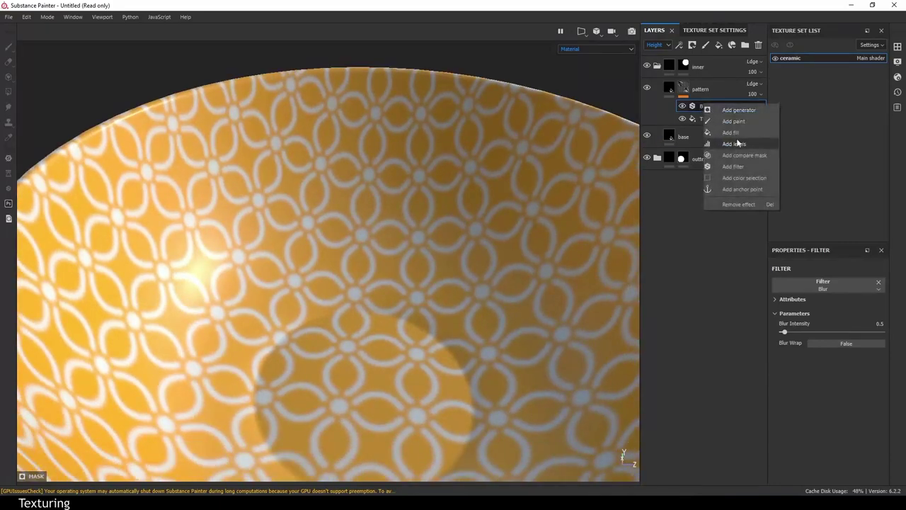
Add a new fill above the Blur using Moisture Noise as its grayscale source
left_click(738, 133)
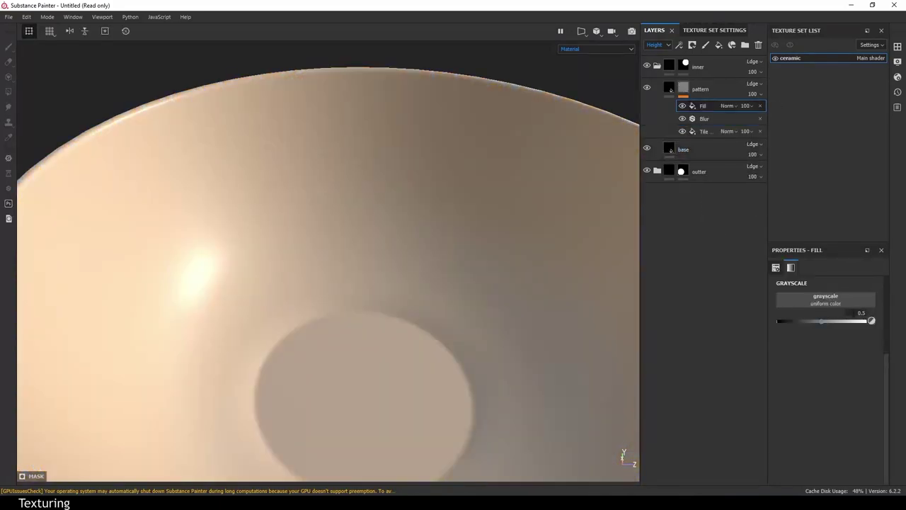
left_click(897, 46)
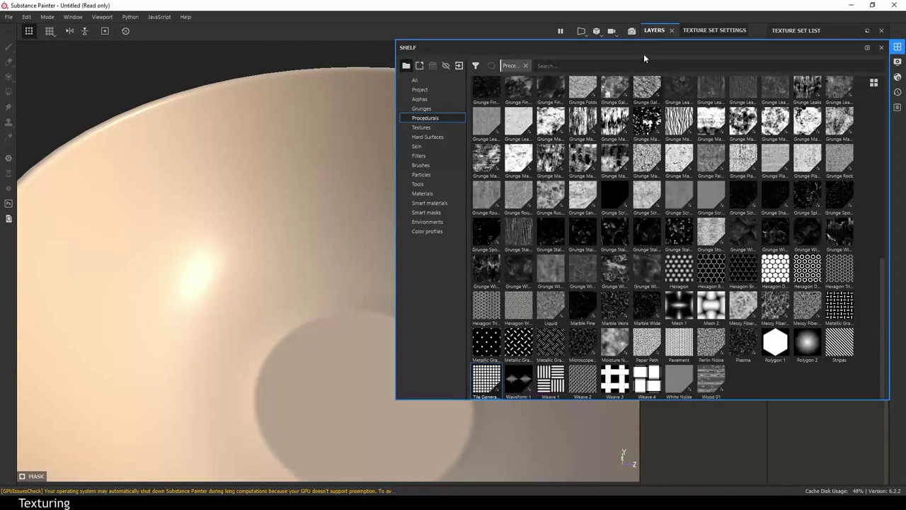
left_click_drag(643, 54, 313, 118)
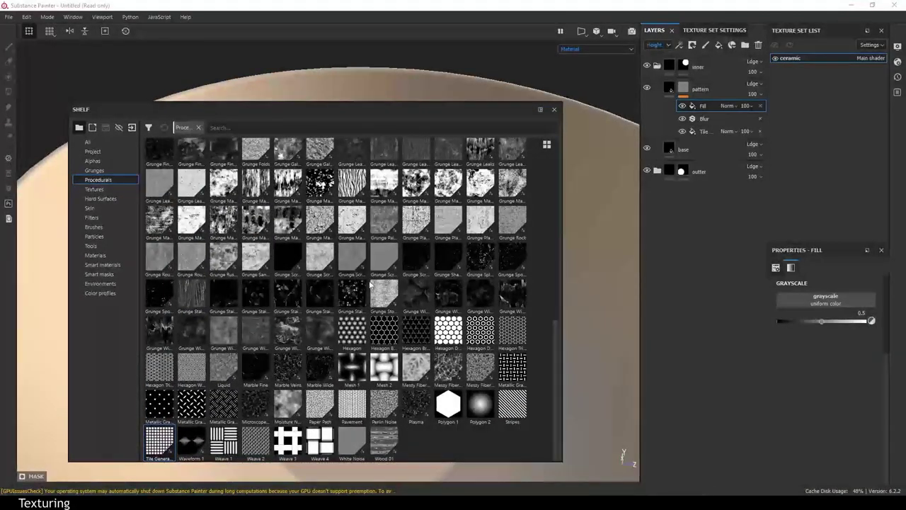
mouse_move(348, 446)
left_mouse_down()
mouse_move(392, 429)
mouse_move(354, 440)
left_mouse_up()
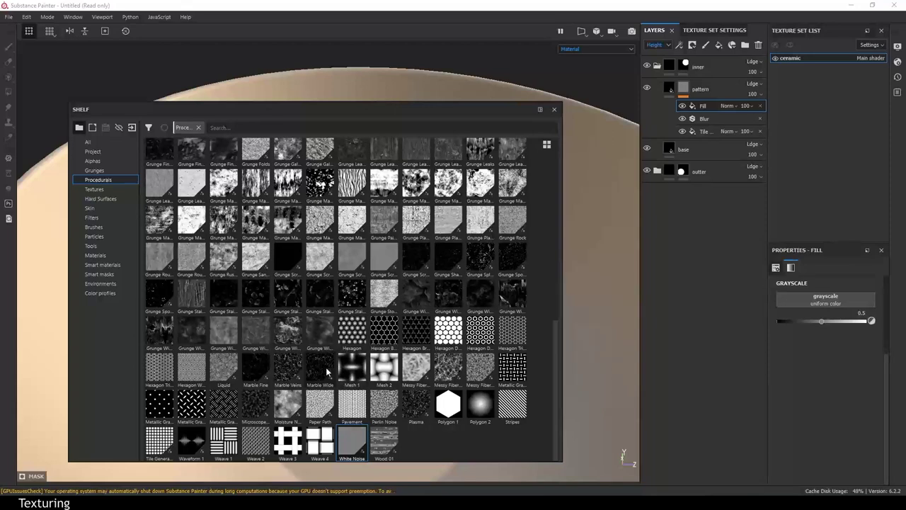
left_click(305, 375)
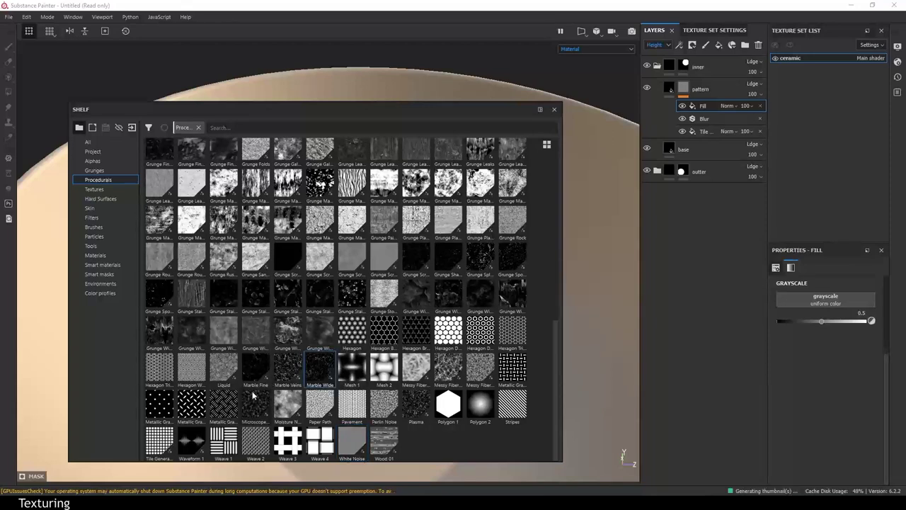
left_click(288, 406)
left_click_drag(290, 409, 804, 300)
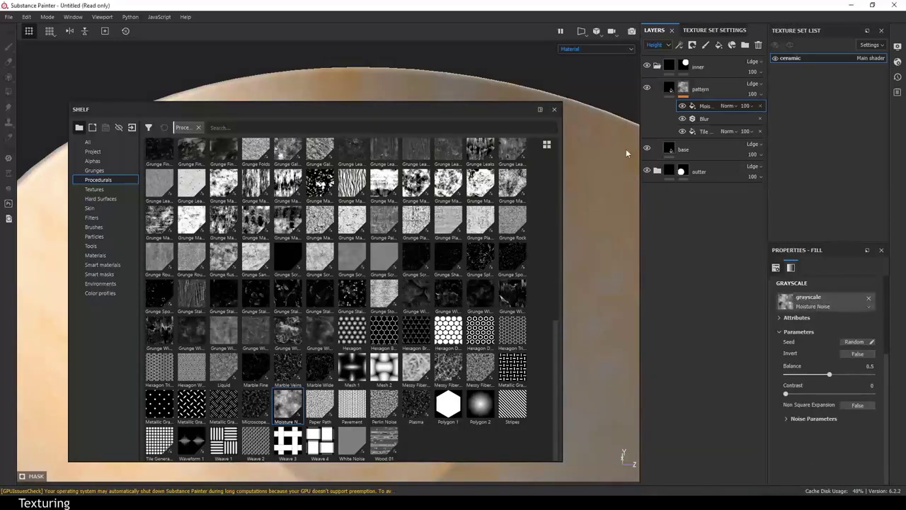
left_click(555, 111)
Set the Moisture Noise fill to Darken blending with Contrast 0.52
scroll(484, 279, "down", 5)
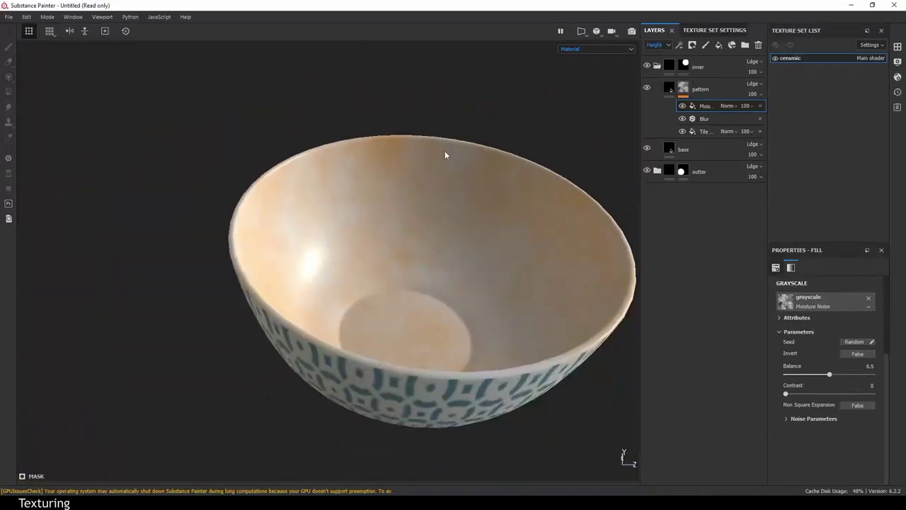
left_click_drag(444, 151, 505, 236, "alt")
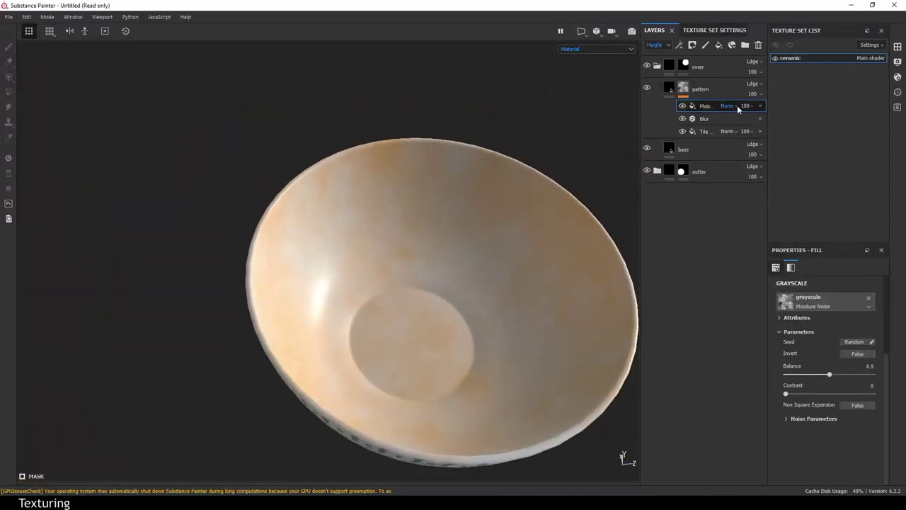
left_click(737, 106)
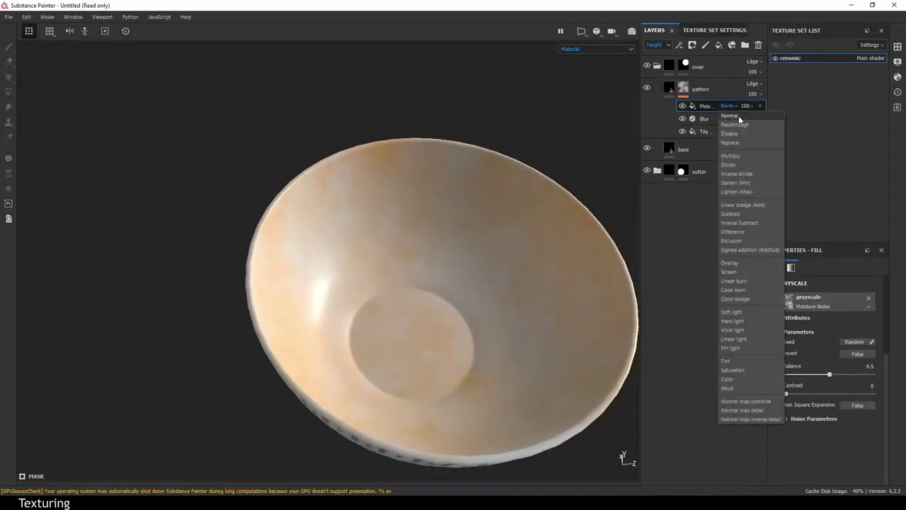
left_click(736, 182)
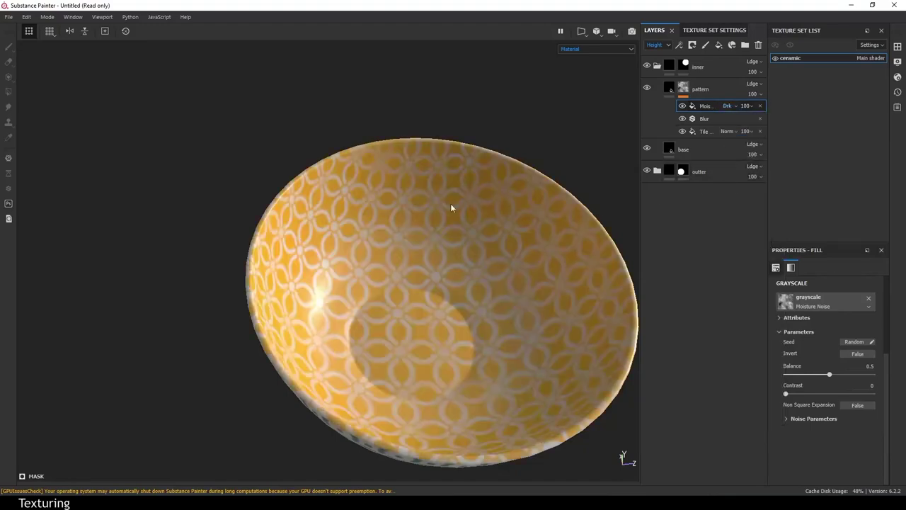
scroll(500, 428, "up", 5)
scroll(398, 361, "up", 3)
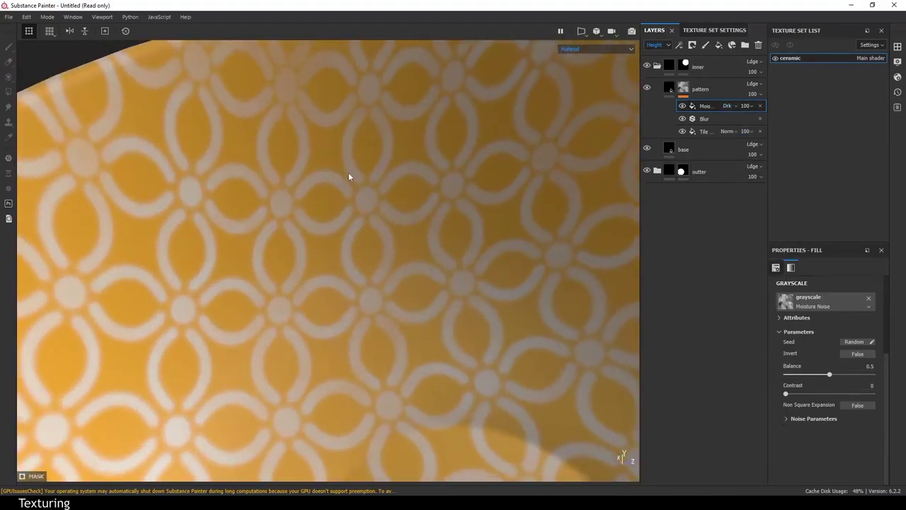
scroll(394, 212, "down", 3)
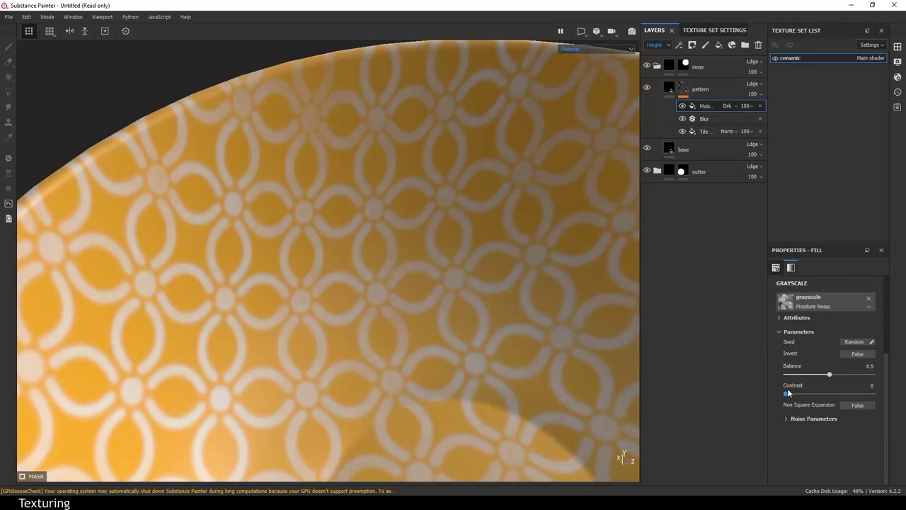
left_click_drag(788, 394, 860, 393)
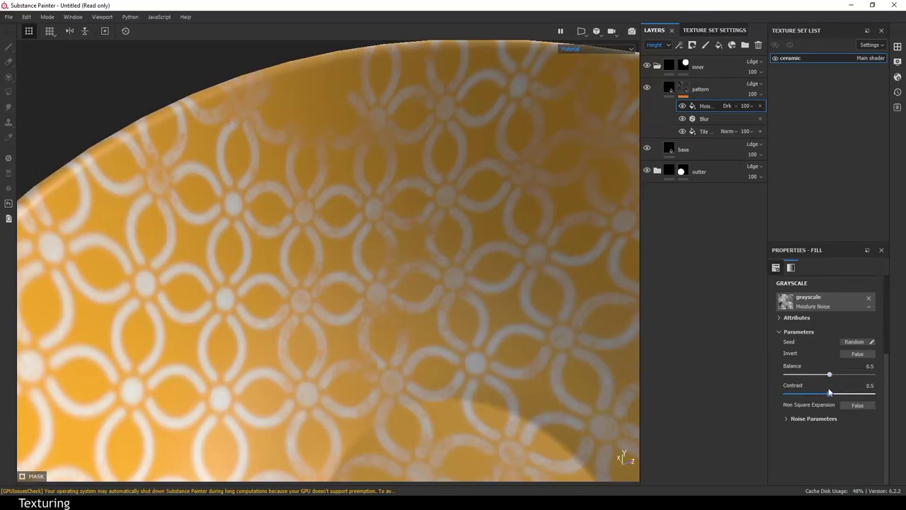
left_click(597, 49)
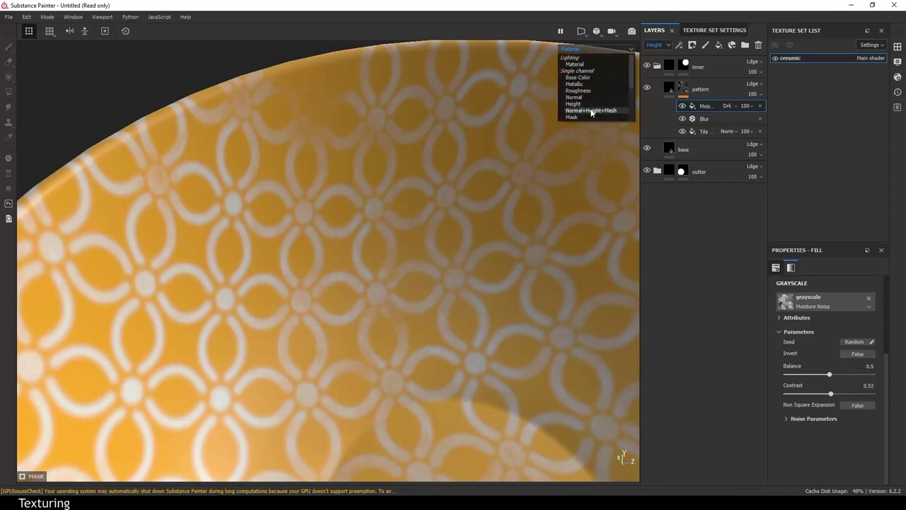
Switch the viewport display to the Mask channel
left_click(583, 115)
scroll(465, 217, "down", 3)
scroll(566, 234, "up", 3)
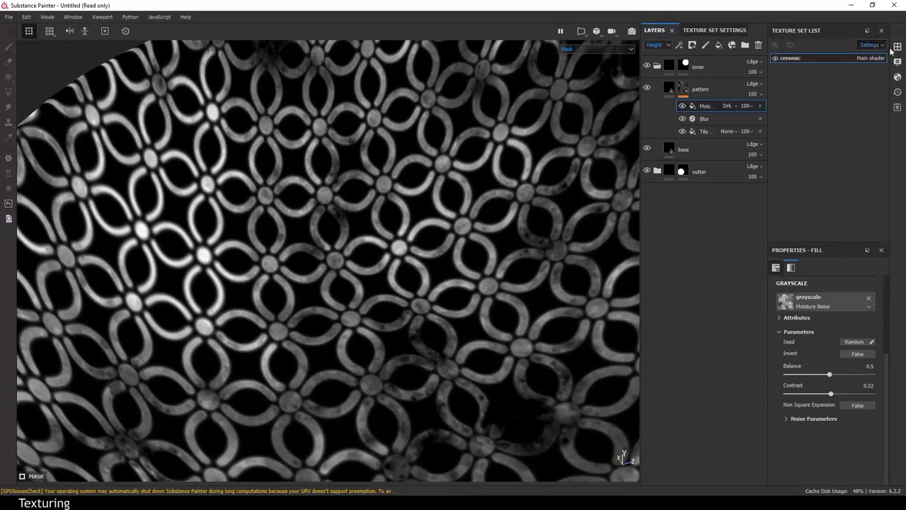
Replace the top fill's grayscale source with BnW Spots 3, after briefly trying White Noise
left_click(897, 46)
left_click_drag(684, 50, 336, 106)
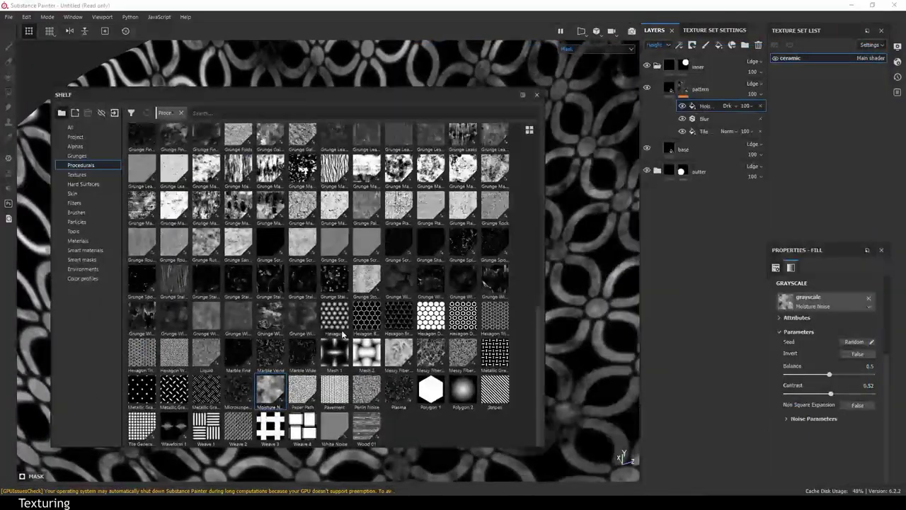
mouse_move(334, 424)
left_mouse_down()
mouse_move(757, 357)
mouse_move(810, 301)
left_mouse_up()
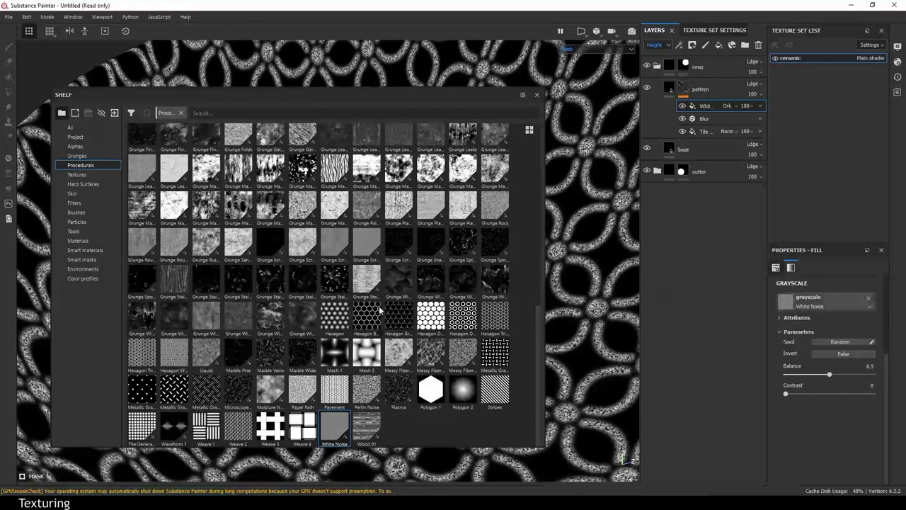
scroll(380, 309, "up", 10)
mouse_move(430, 141)
left_mouse_down()
mouse_move(647, 256)
mouse_move(786, 302)
left_mouse_up()
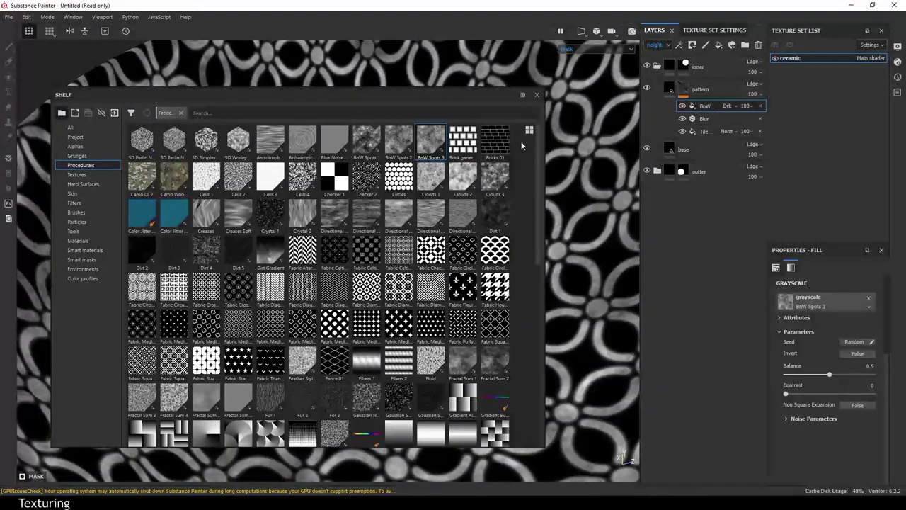
mouse_move(464, 99)
left_mouse_down()
mouse_move(491, 205)
mouse_move(510, 169)
left_mouse_up()
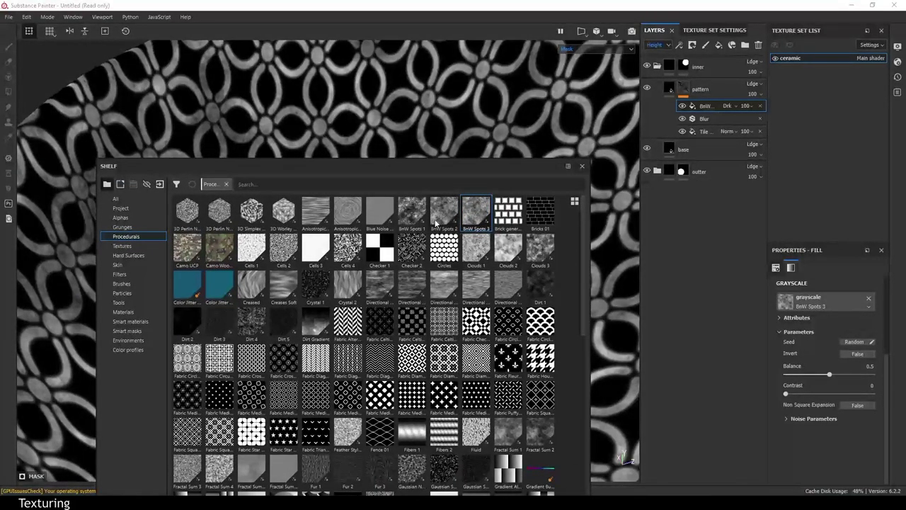
left_click(579, 168)
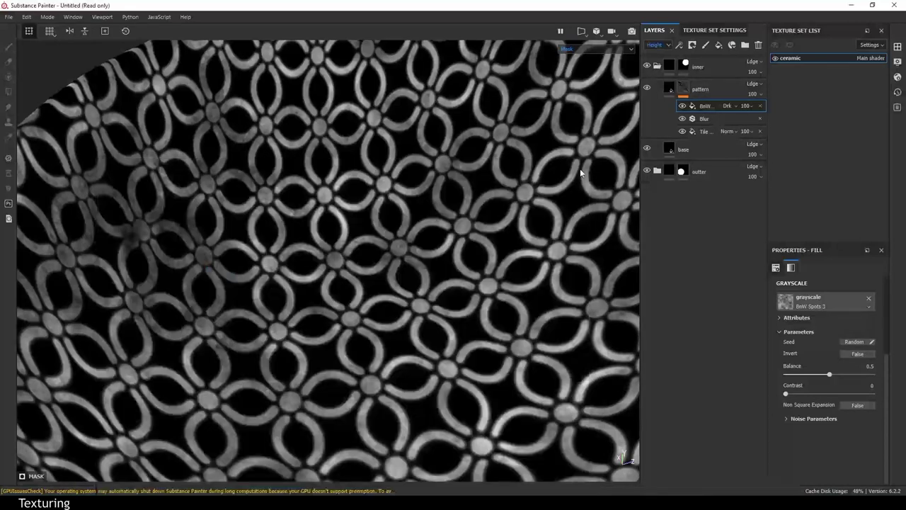
scroll(429, 293, "down", 5)
mouse_move(428, 293)
left_mouse_down("alt")
mouse_move(428, 251)
mouse_move(405, 237)
left_mouse_up("alt")
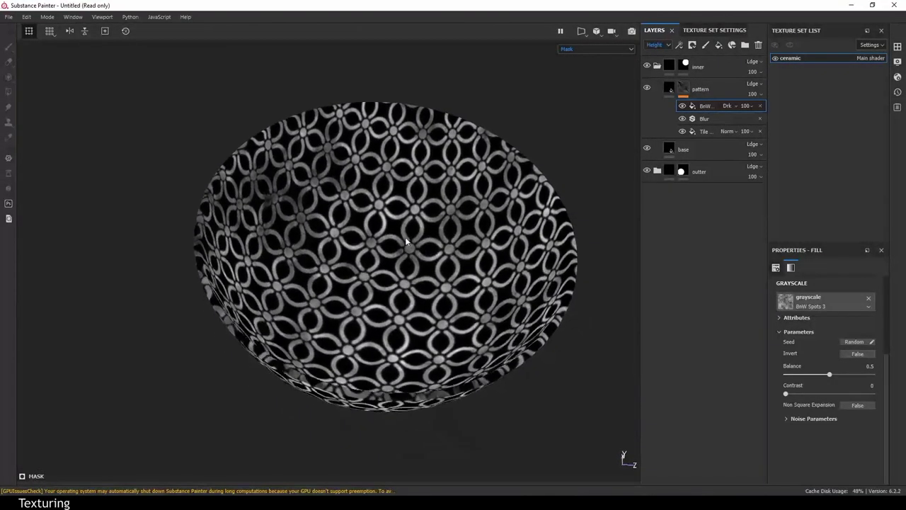
scroll(525, 360, "up", 5)
scroll(555, 445, "up", 4)
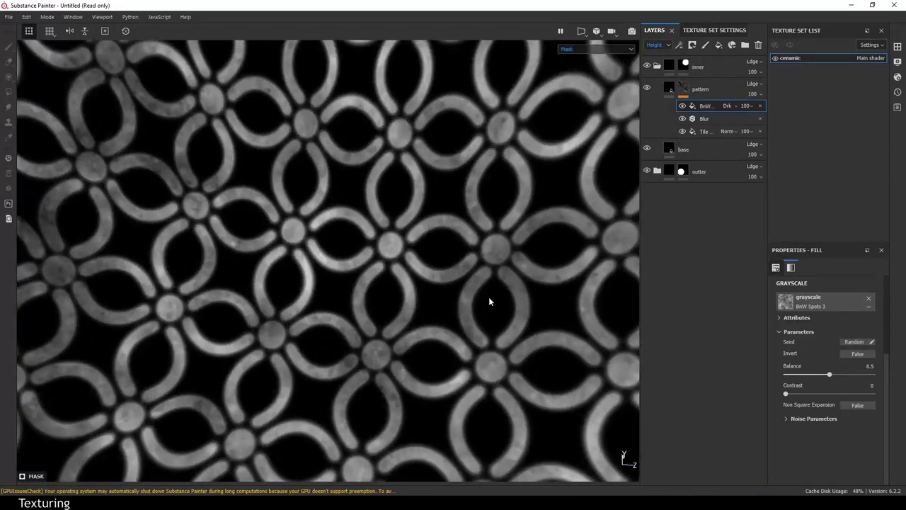
left_click(704, 120)
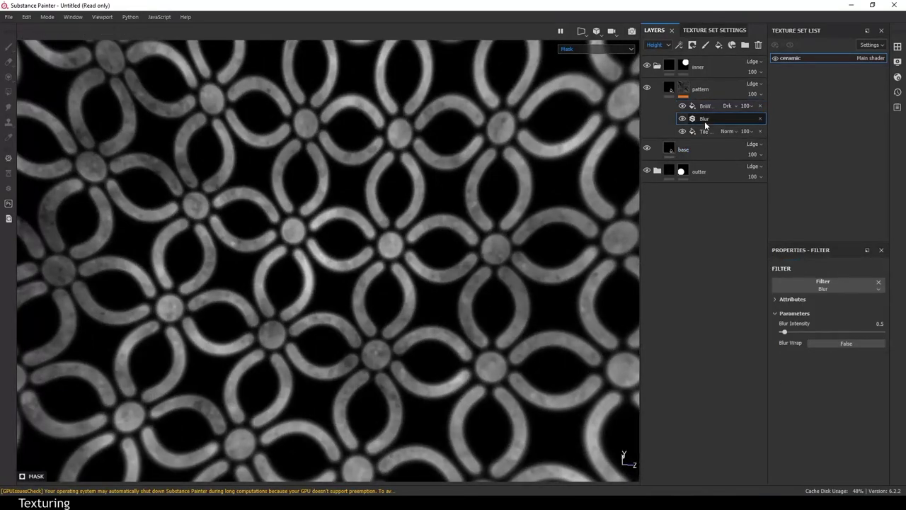
Nudge the Blur intensity up and set the BnW Spots 3 fill to Divide blending
mouse_move(784, 331)
left_mouse_down()
mouse_move(812, 336)
mouse_move(802, 333)
left_mouse_up()
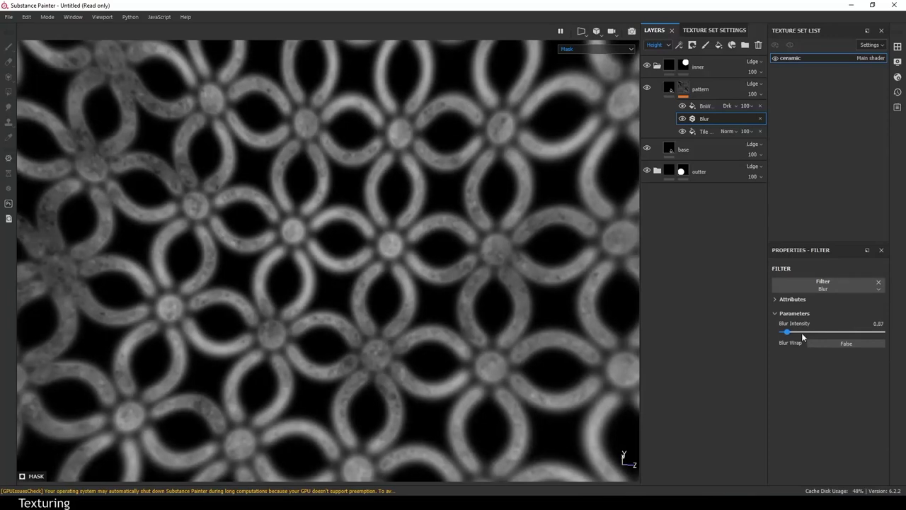
left_click(705, 107)
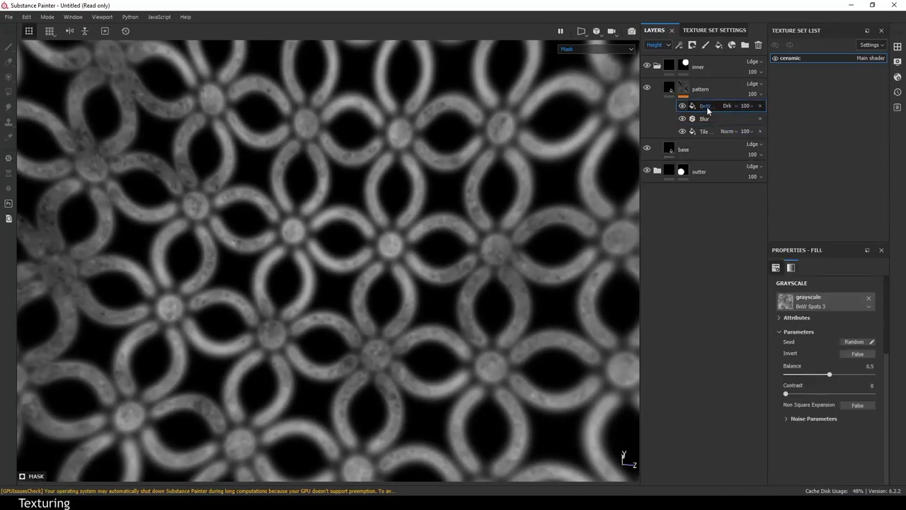
left_click(749, 108)
mouse_move(783, 122)
left_mouse_down()
mouse_move(708, 133)
mouse_move(784, 147)
left_mouse_up()
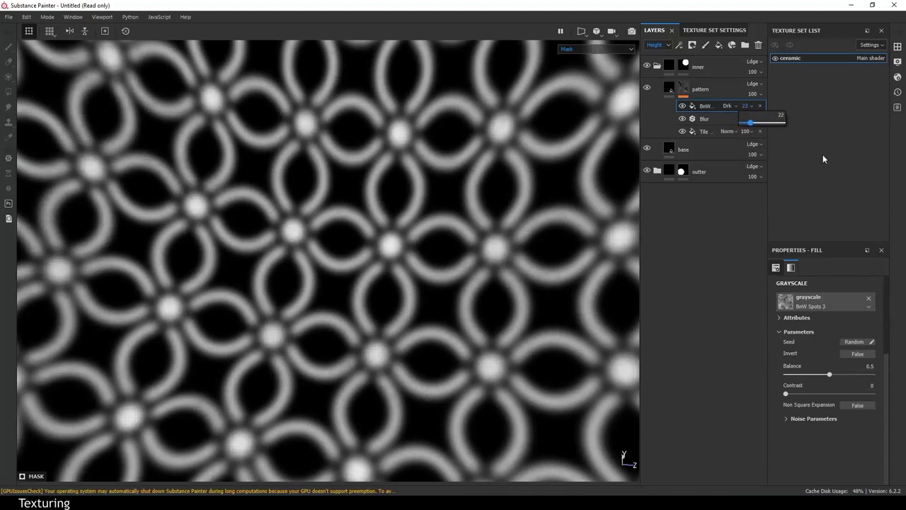
left_click_drag(758, 123, 765, 123)
left_click(729, 106)
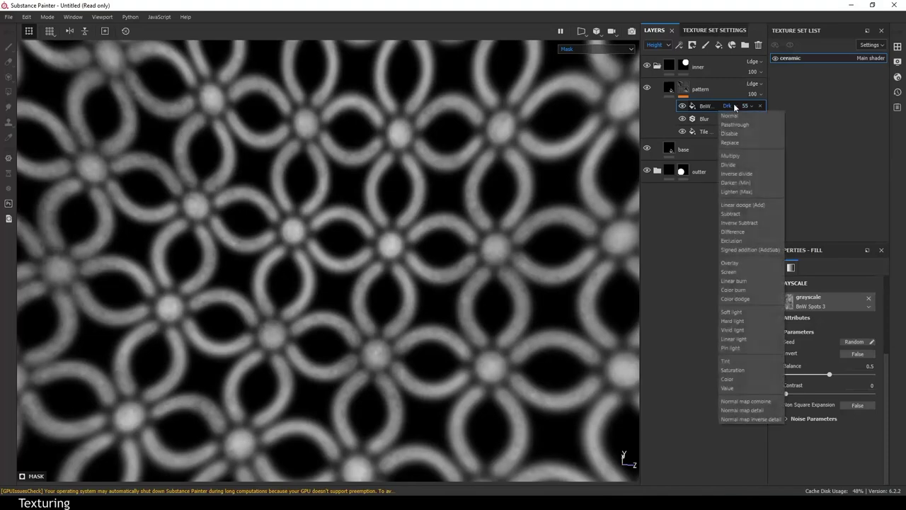
left_click(733, 164)
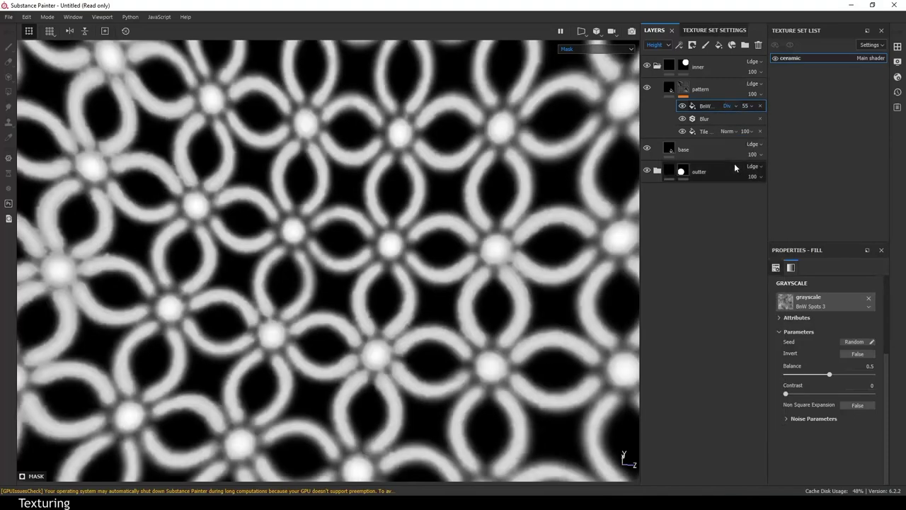
Set the BnW Spots 3 fill's opacity to 88
mouse_move(461, 235)
right_mouse_down("alt")
mouse_move(482, 324)
mouse_move(489, 297)
right_mouse_up("alt")
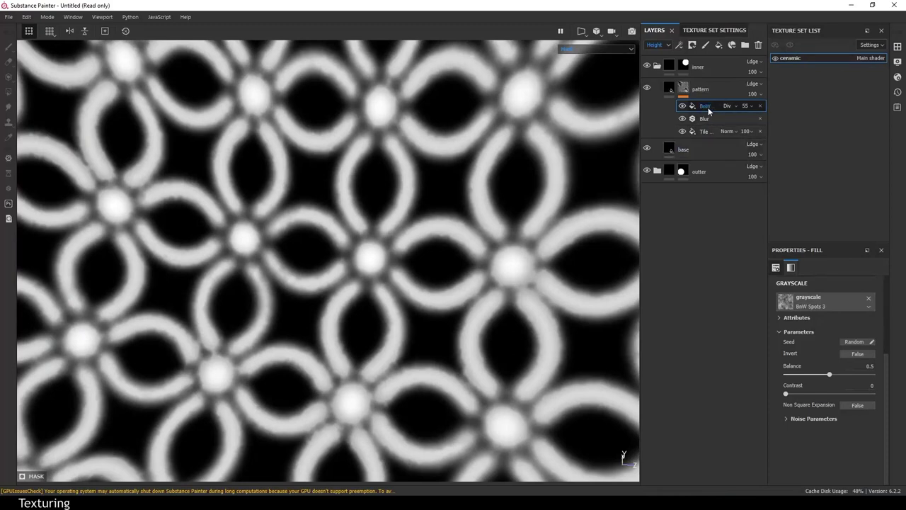
left_click(748, 106)
mouse_move(764, 122)
left_mouse_down()
mouse_move(796, 128)
mouse_move(759, 147)
left_mouse_up()
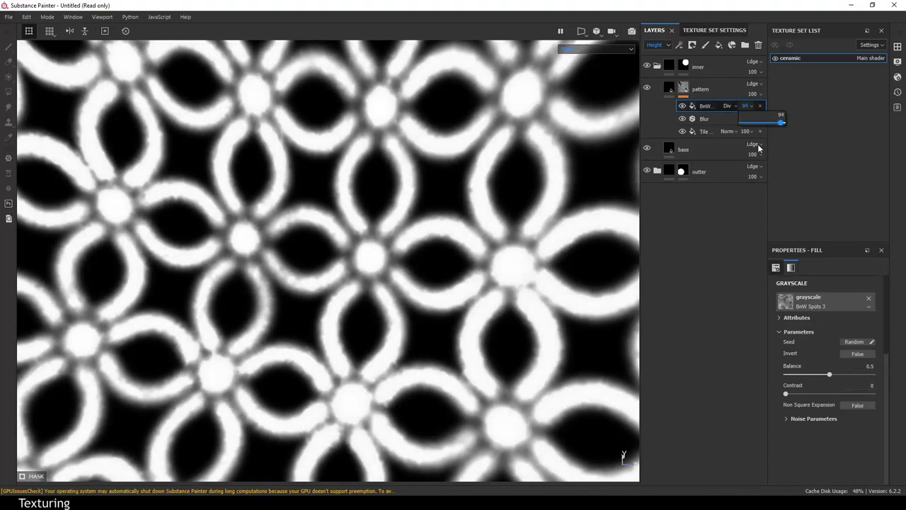
left_click_drag(756, 145, 734, 144)
mouse_move(286, 101)
right_mouse_down("alt")
mouse_move(417, 311)
mouse_move(430, 317)
right_mouse_up("alt")
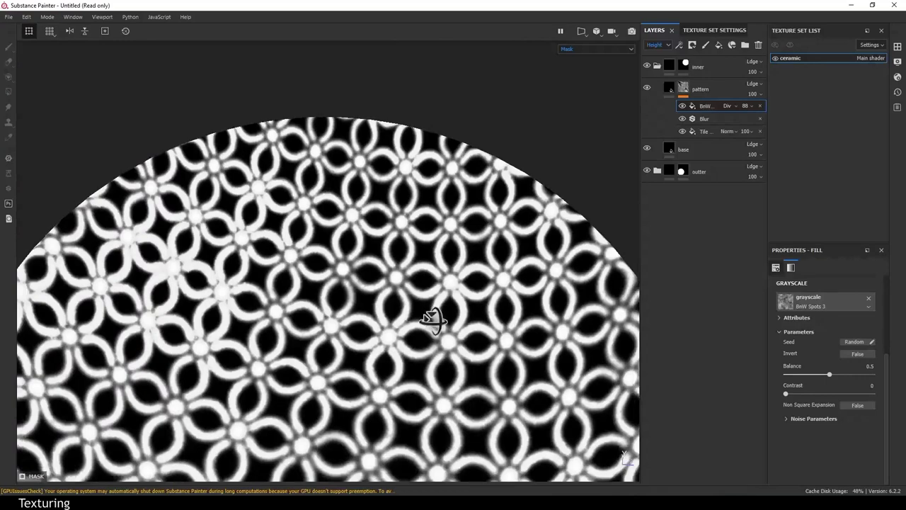
mouse_move(431, 317)
left_mouse_down("alt")
mouse_move(480, 252)
mouse_move(496, 198)
left_mouse_up("alt")
Settle the Blur filter's intensity at 0.8
left_click(723, 119)
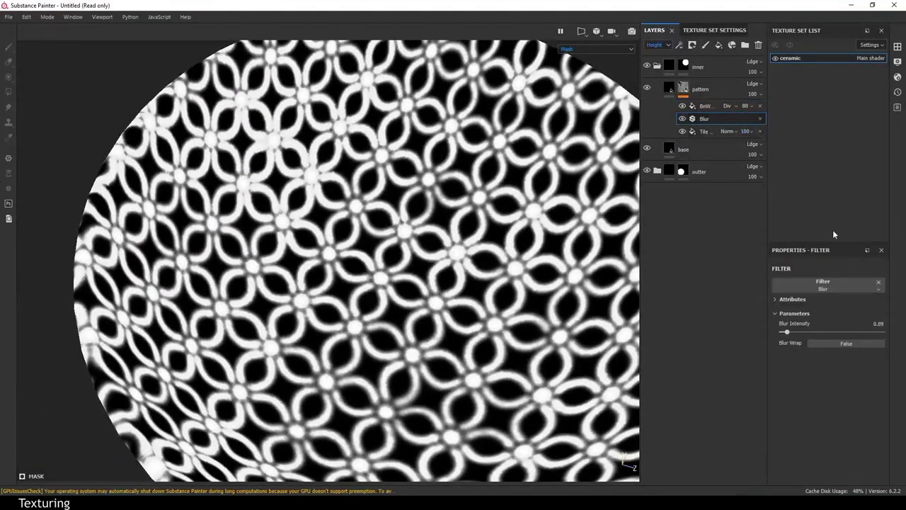
mouse_move(786, 332)
left_mouse_down()
mouse_move(728, 336)
mouse_move(787, 345)
left_mouse_up()
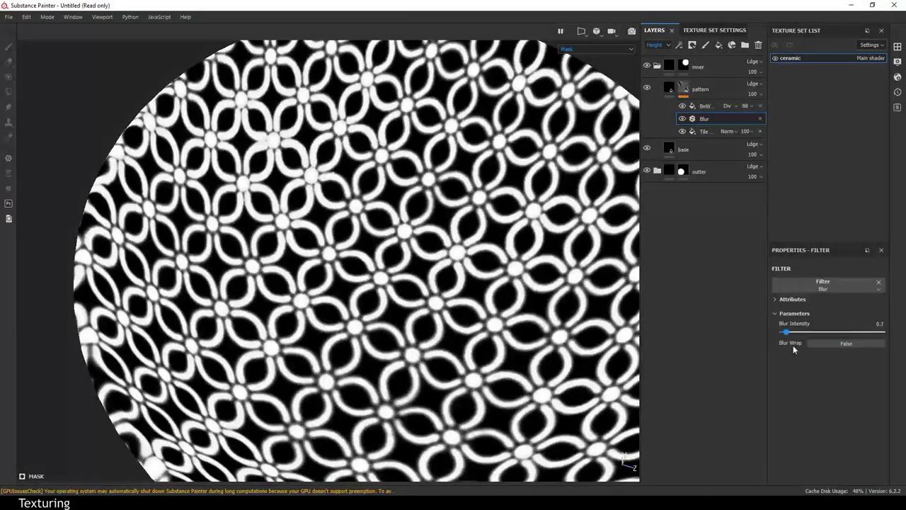
left_click_drag(784, 344, 782, 344)
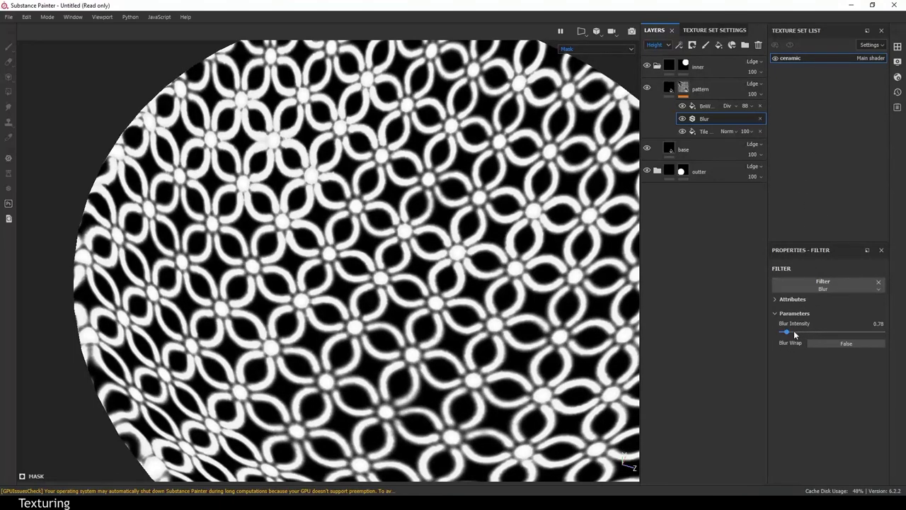
left_click_drag(788, 335, 790, 335)
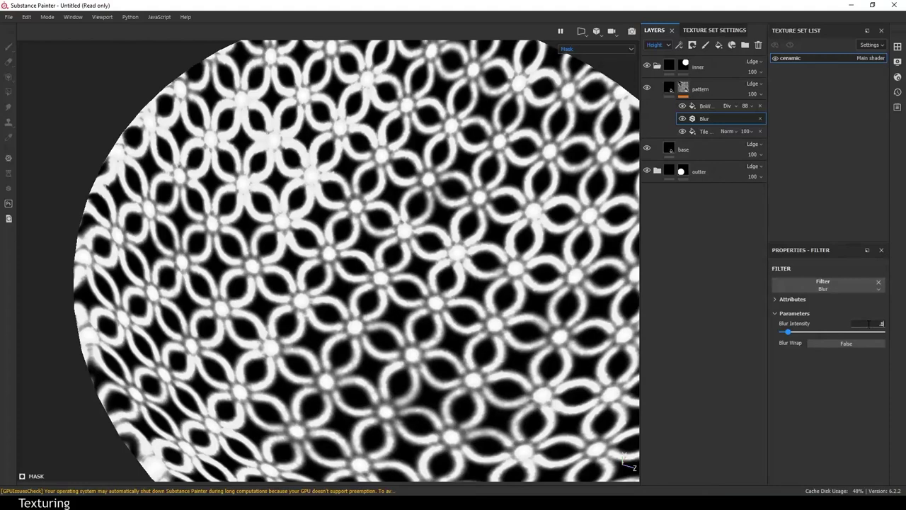
key("Return")
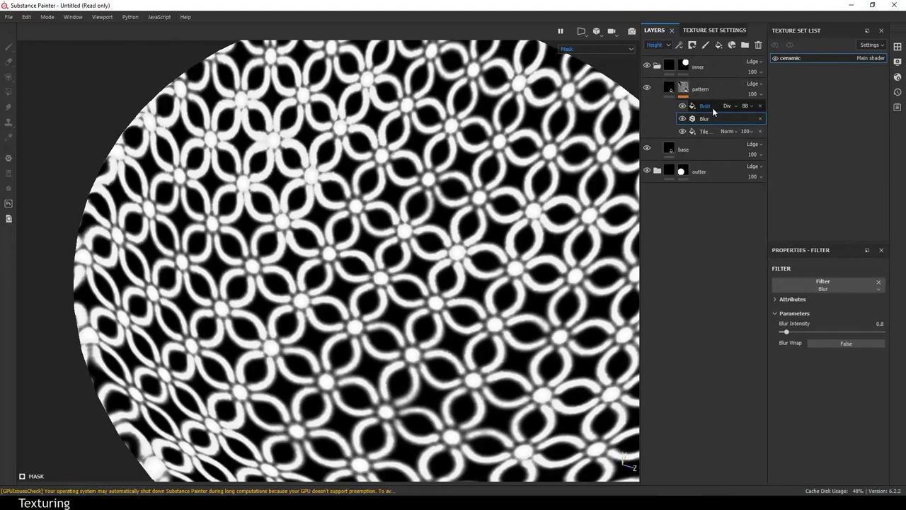
left_click(712, 108)
left_click(896, 47)
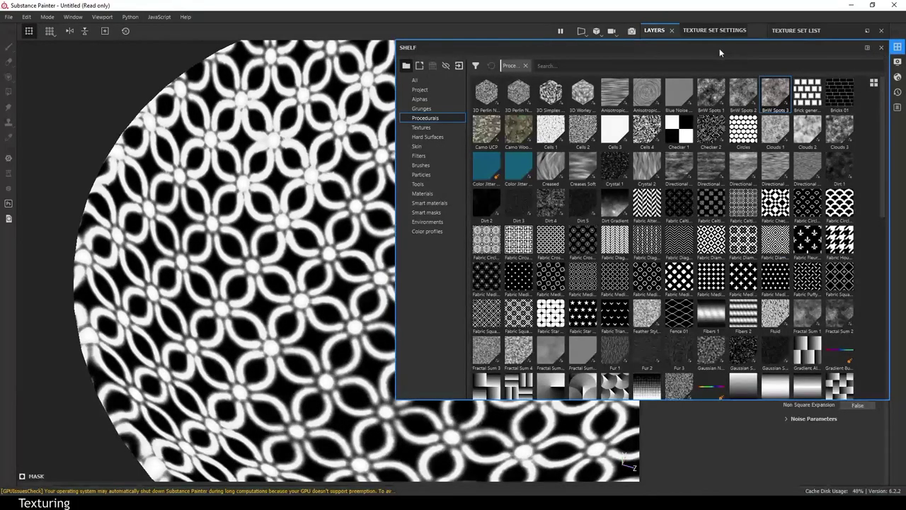
Swap the top fill's grayscale source from BnW Spots 3 to White Noise
left_click_drag(718, 74, 414, 99)
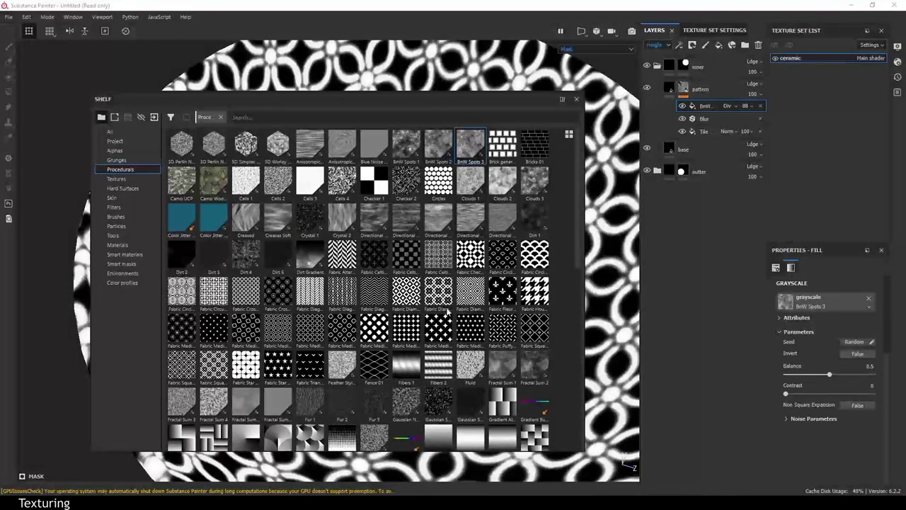
scroll(371, 425, "down", 10)
left_click_drag(372, 429, 787, 301)
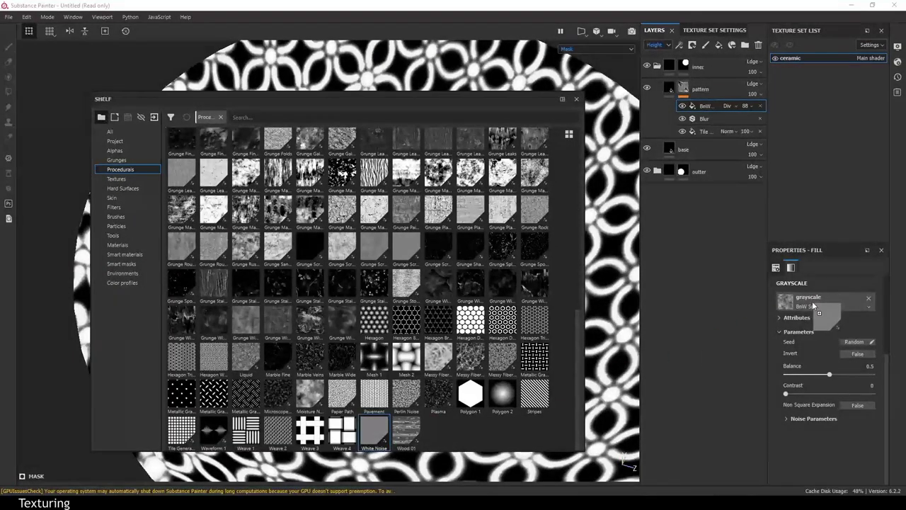
left_click(575, 100)
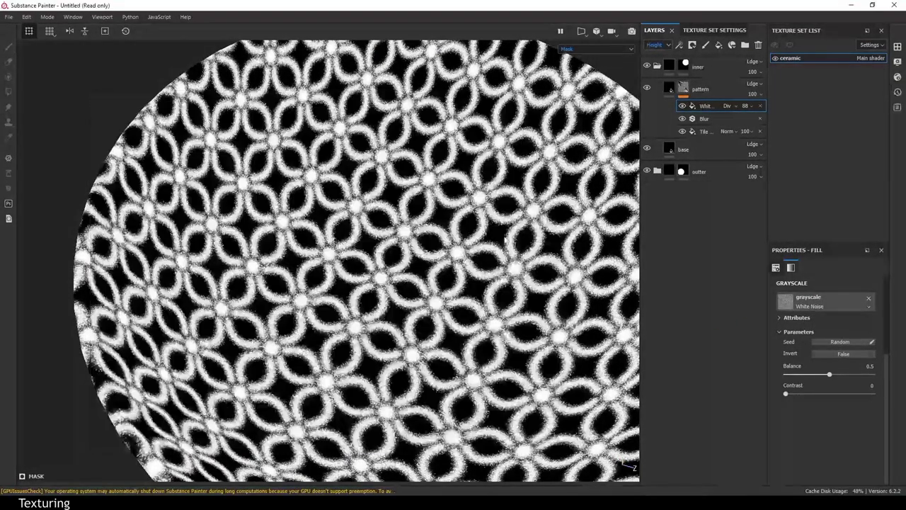
Raise the White Noise Balance slightly, then delete the fill layer and undo the deletion
left_click_drag(496, 256, 473, 219, "alt")
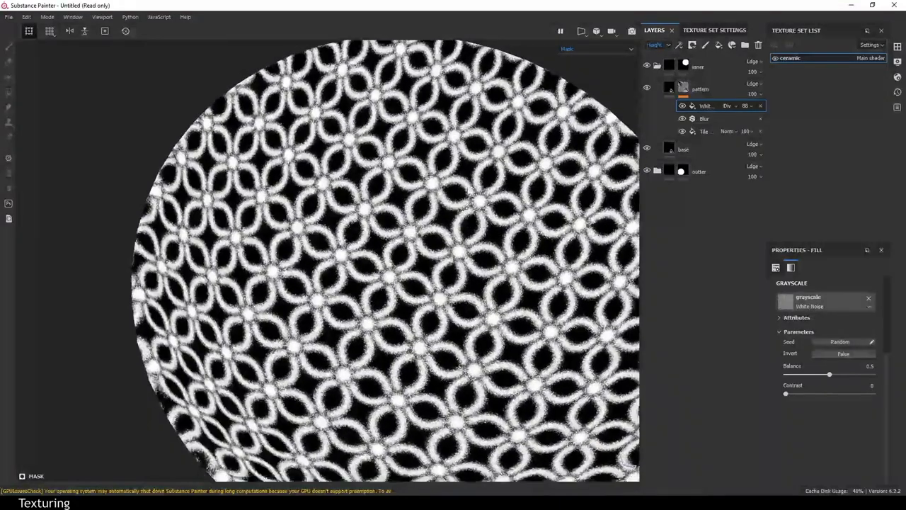
right_click_drag(472, 220, 536, 300, "alt")
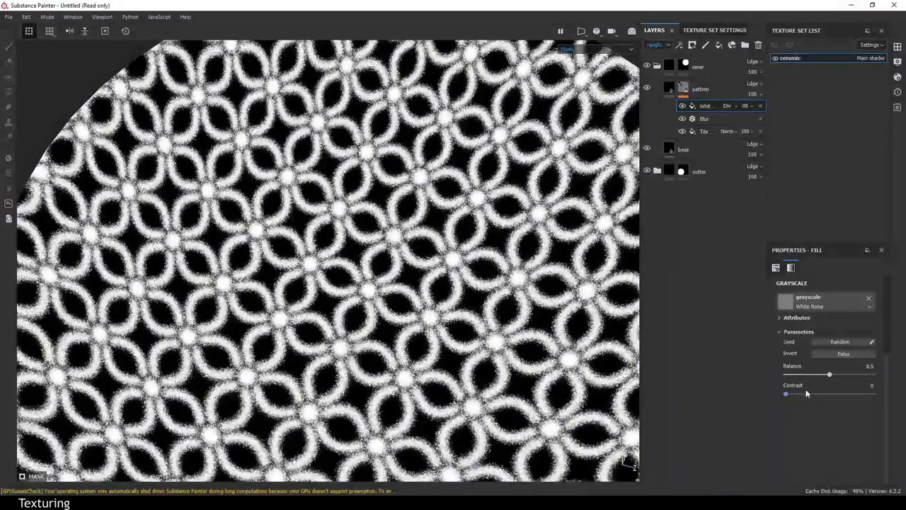
left_click_drag(829, 377, 852, 380)
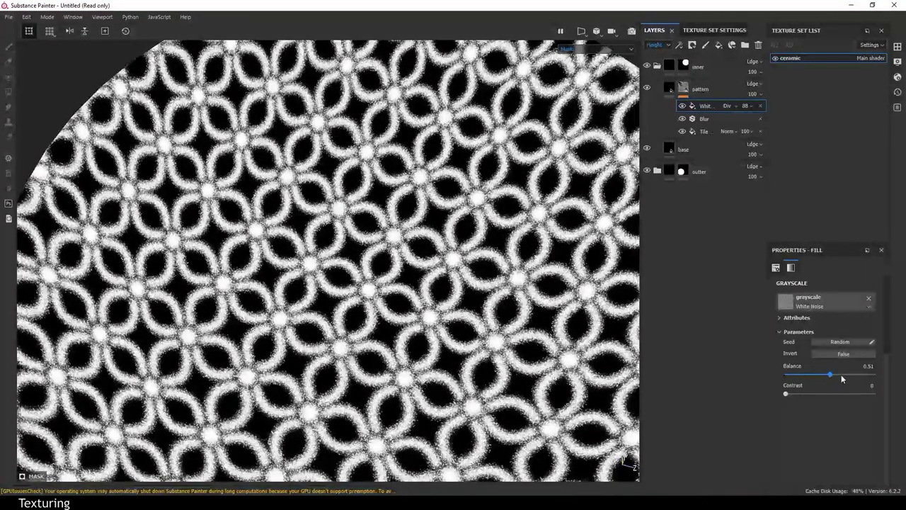
left_click(760, 105)
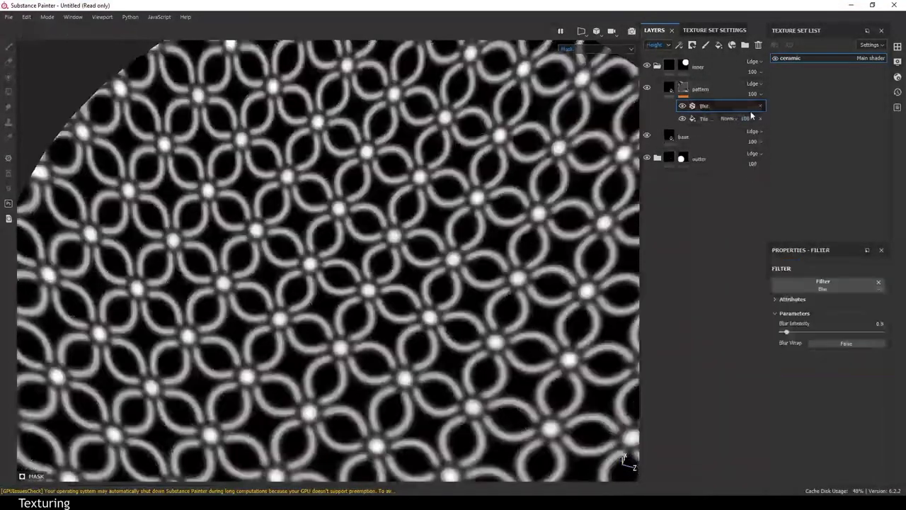
key("ctrl+z")
Lower the White Noise fill's opacity to 29
left_click(744, 106)
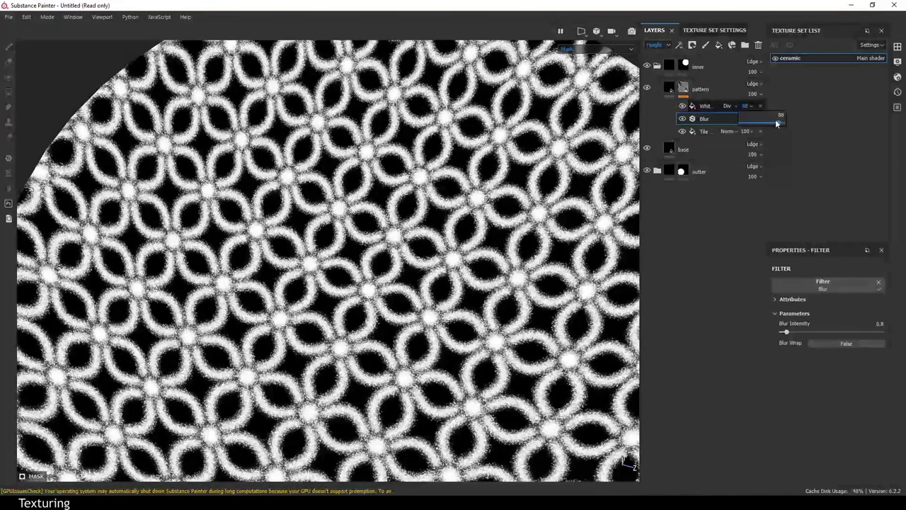
left_click_drag(771, 126, 534, 160)
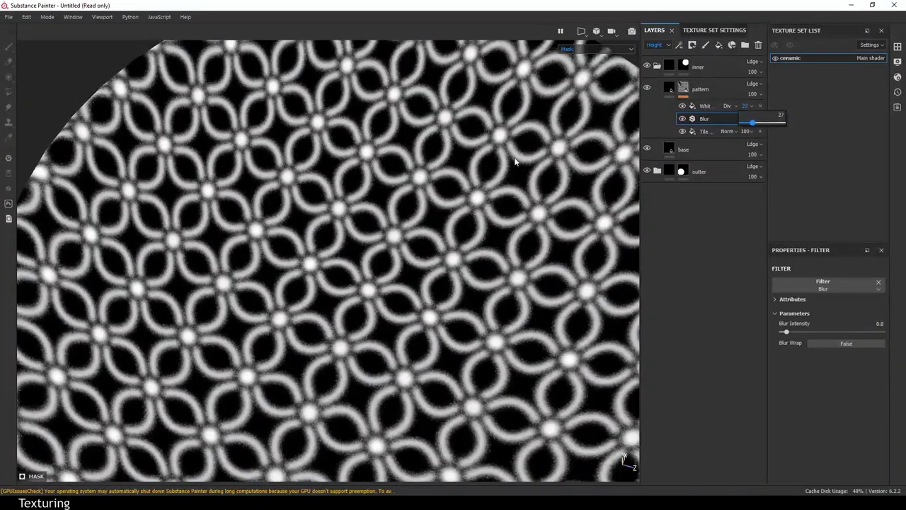
right_click_drag(492, 148, 514, 325, "alt")
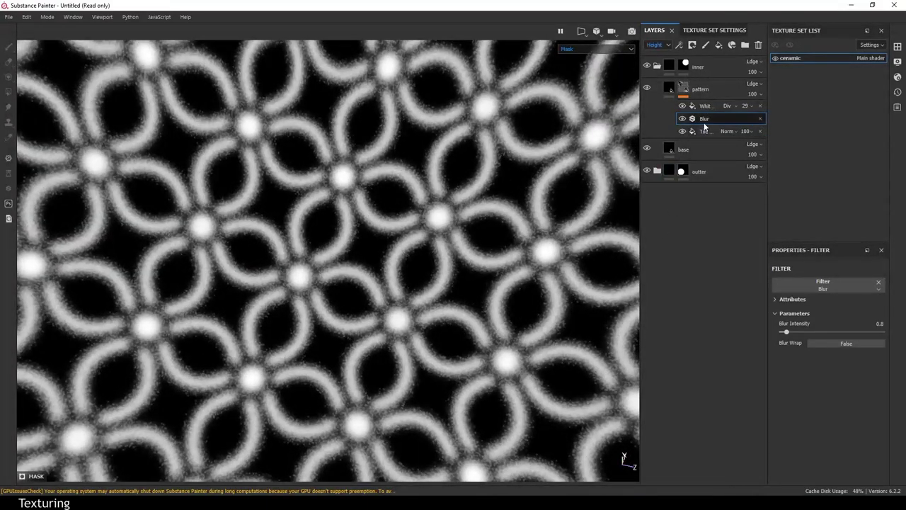
Reduce the Blur filter's intensity to 0.57
mouse_move(782, 332)
left_mouse_down()
mouse_move(739, 337)
mouse_move(759, 339)
left_mouse_up()
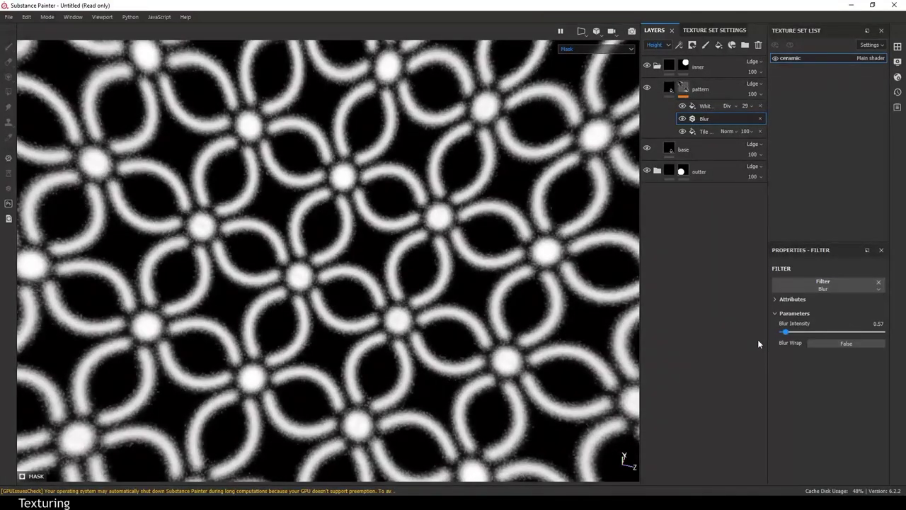
left_click_drag(502, 303, 446, 163, "alt")
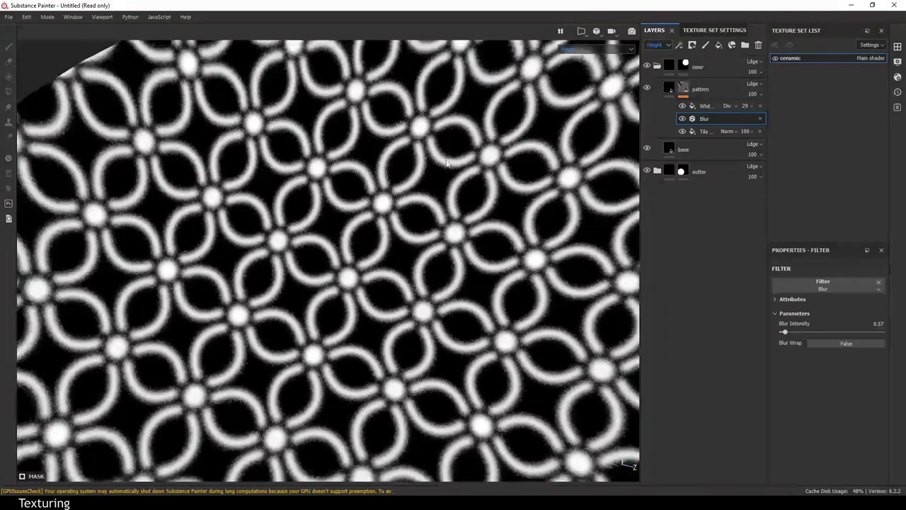
scroll(513, 301, "down", 2)
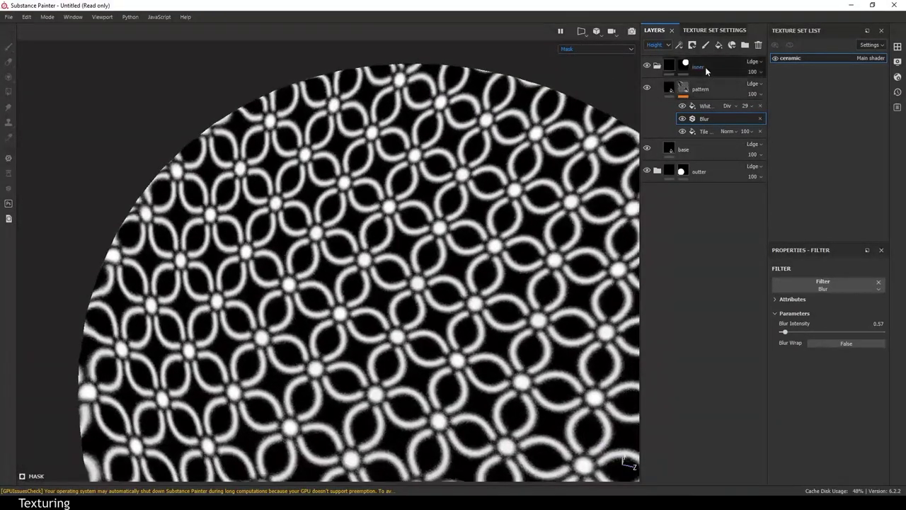
left_click(672, 90)
Switch the viewport to Material display and compare the textured bowl with the reference photo
left_click(595, 49)
left_click(580, 64)
scroll(504, 208, "down", 2)
scroll(452, 211, "down", 2)
mouse_move(453, 211)
left_mouse_down("alt")
mouse_move(499, 207)
mouse_move(472, 129)
left_mouse_up("alt")
scroll(465, 245, "up", 3)
scroll(484, 234, "down", 1)
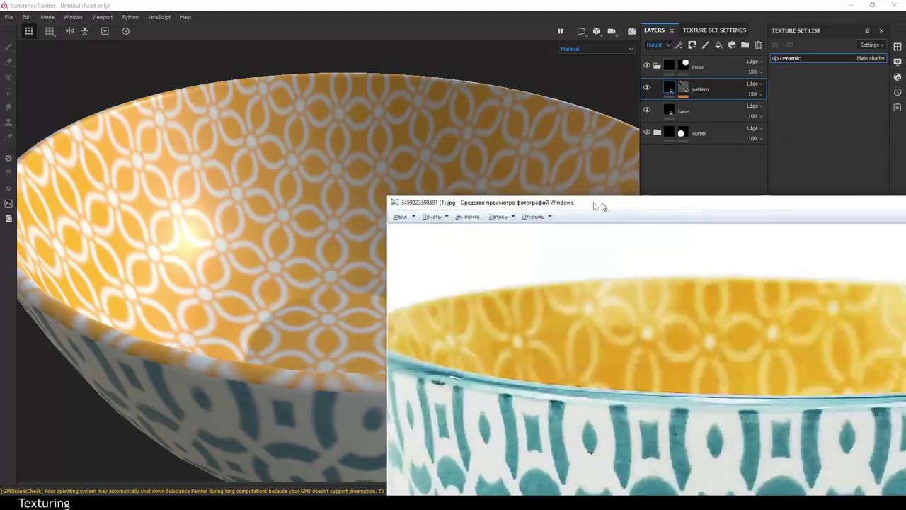
mouse_move(905, 205)
left_mouse_down()
mouse_move(295, 160)
mouse_move(683, 207)
left_mouse_up()
left_click(707, 170)
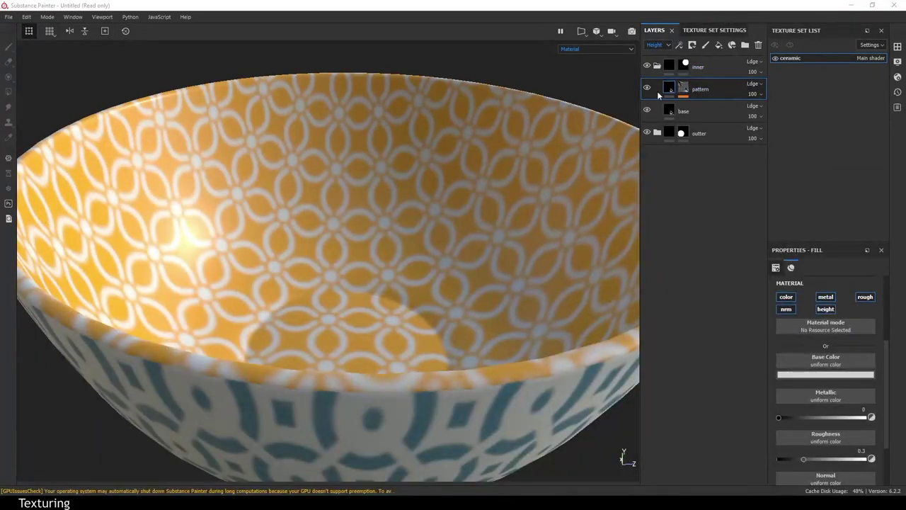
left_click(669, 89)
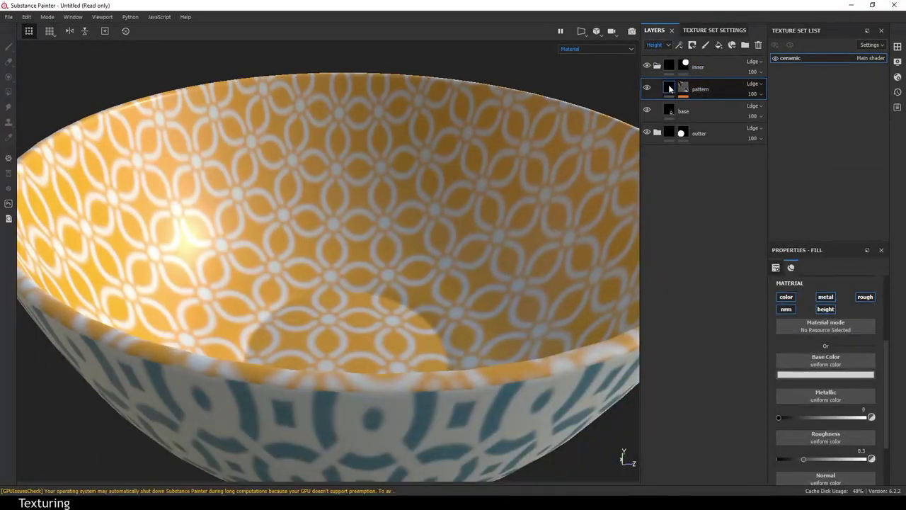
Tint the inner pattern layer's base colour orange-yellow, checking it against the reference photo
left_click(832, 373)
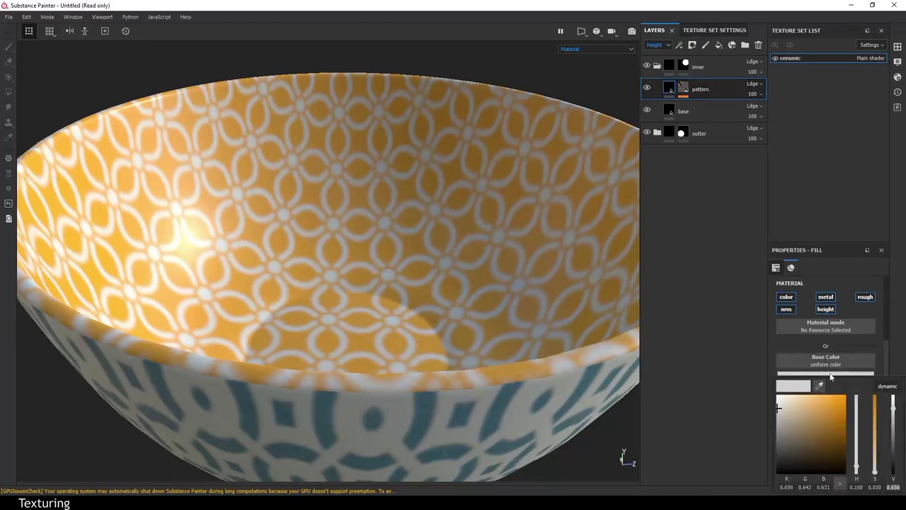
mouse_move(821, 397)
left_mouse_down()
mouse_move(834, 405)
mouse_move(817, 401)
left_mouse_up()
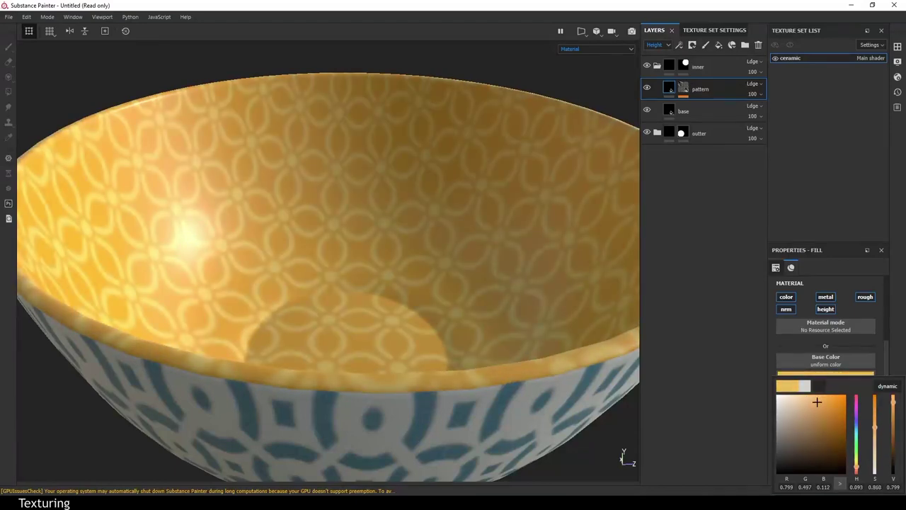
key("alt+Tab")
mouse_move(427, 167)
left_mouse_down()
mouse_move(407, 179)
mouse_move(469, 188)
left_mouse_up()
key("alt+Tab")
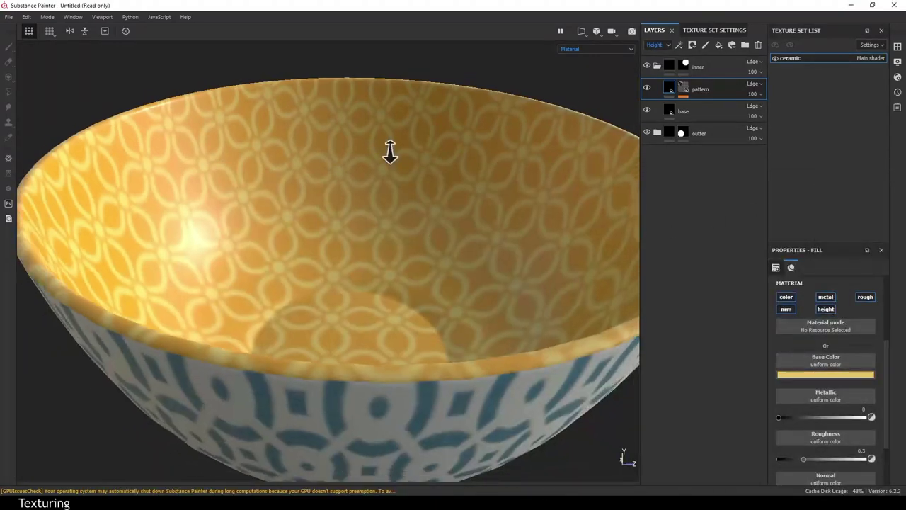
right_click_drag(409, 183, 431, 253, "alt")
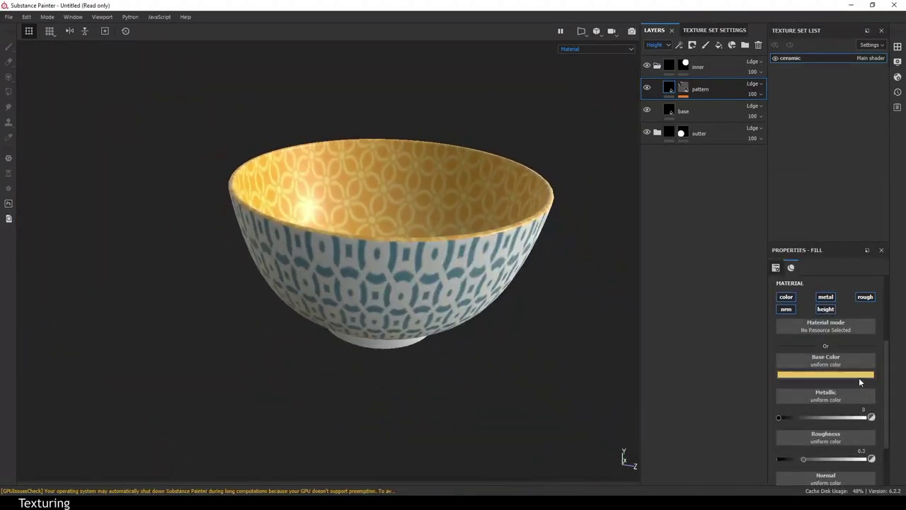
Desaturate the pattern colour to a muted golden yellow (about 0.823/0.567/0.187) and inspect the interior
left_click(858, 375)
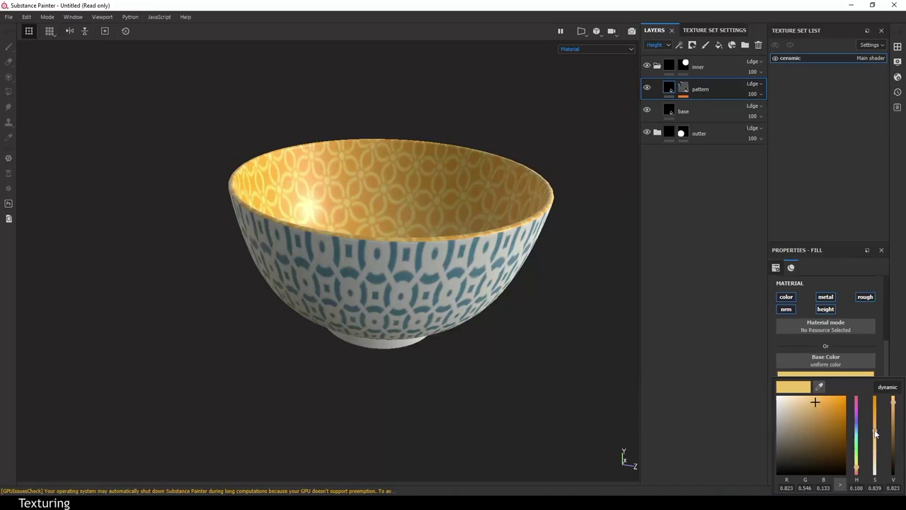
left_click_drag(875, 434, 877, 448)
left_click_drag(560, 329, 449, 186, "alt")
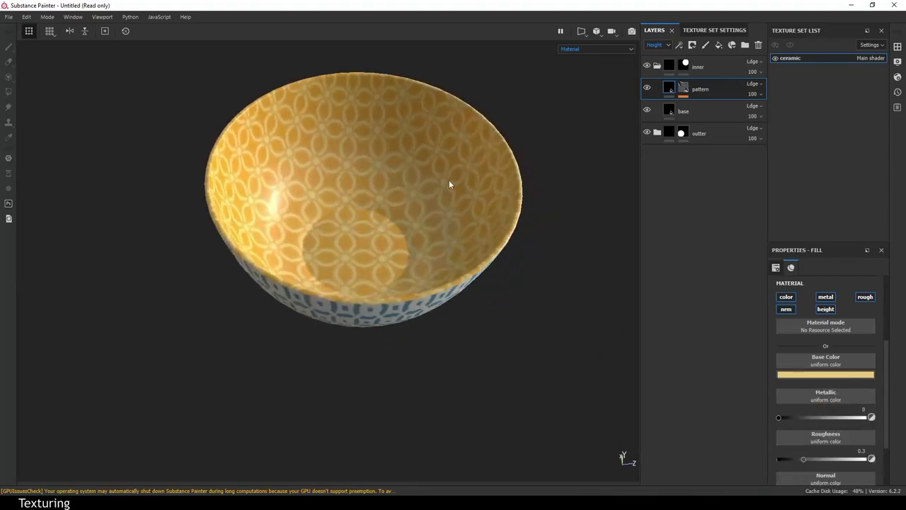
right_click_drag(449, 186, 500, 373, "alt")
right_click_drag(457, 288, 495, 285, "alt")
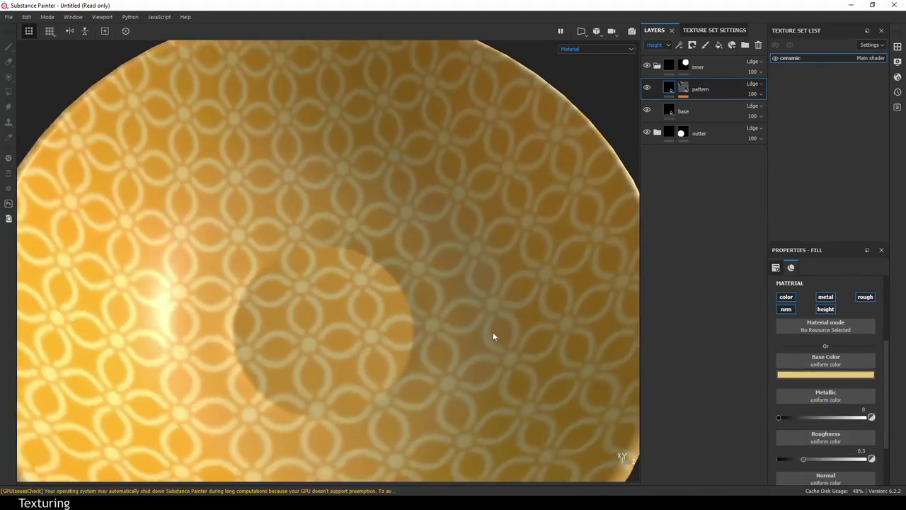
right_click_drag(493, 337, 394, 209, "alt")
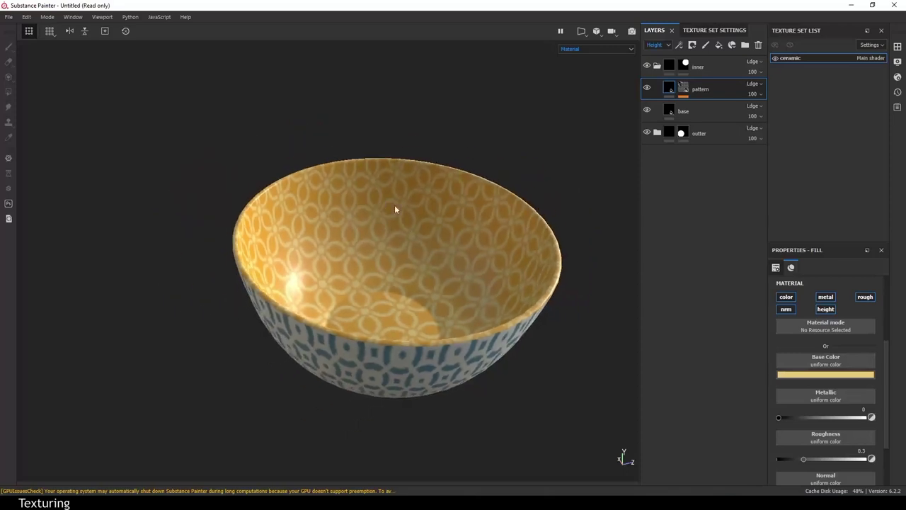
left_click_drag(395, 209, 481, 236, "alt")
mouse_move(623, 268)
right_mouse_down("shift")
mouse_move(562, 281)
mouse_move(582, 284)
right_mouse_up("shift")
left_click_drag(562, 289, 499, 263, "alt")
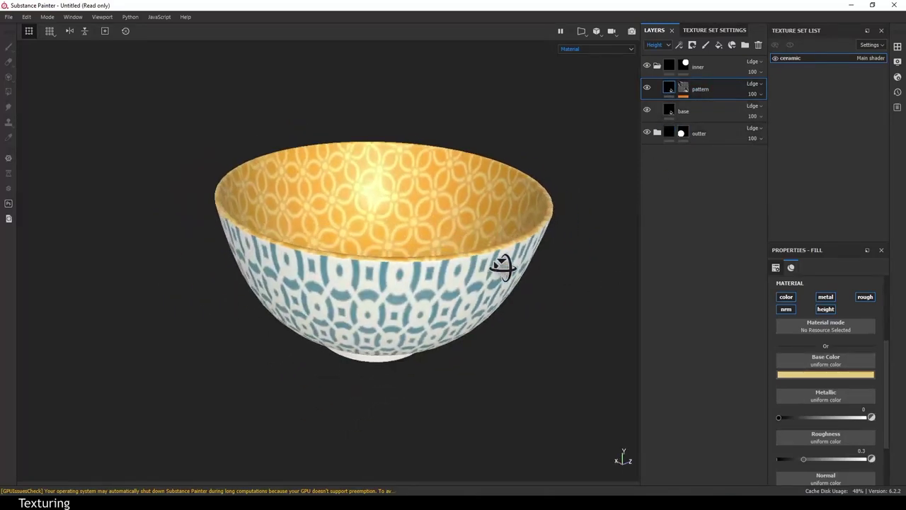
Add a new fill layer above pattern and name it 'edge'
left_click(718, 44)
double_click(697, 88)
type("edge")
key("Return")
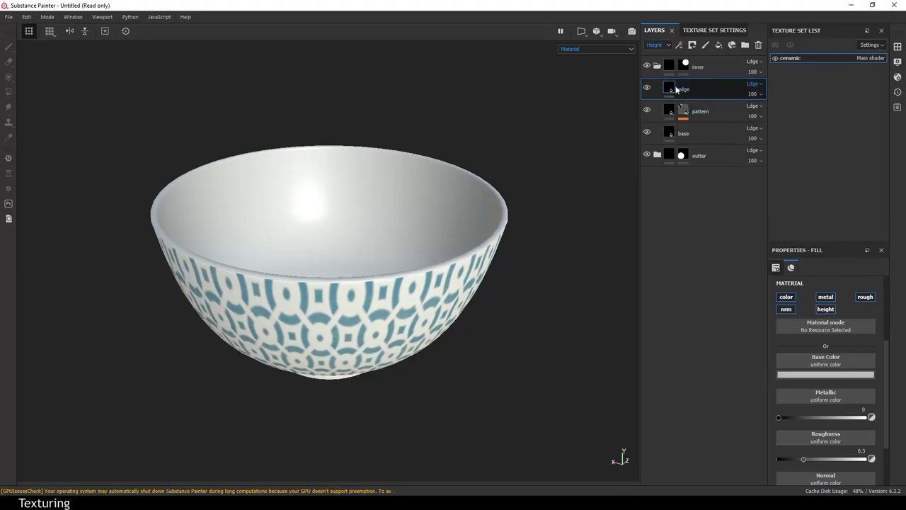
Make edge colour-only by disabling metal, normal, roughness and height, and give it a black mask
left_click(787, 312)
left_click(787, 312)
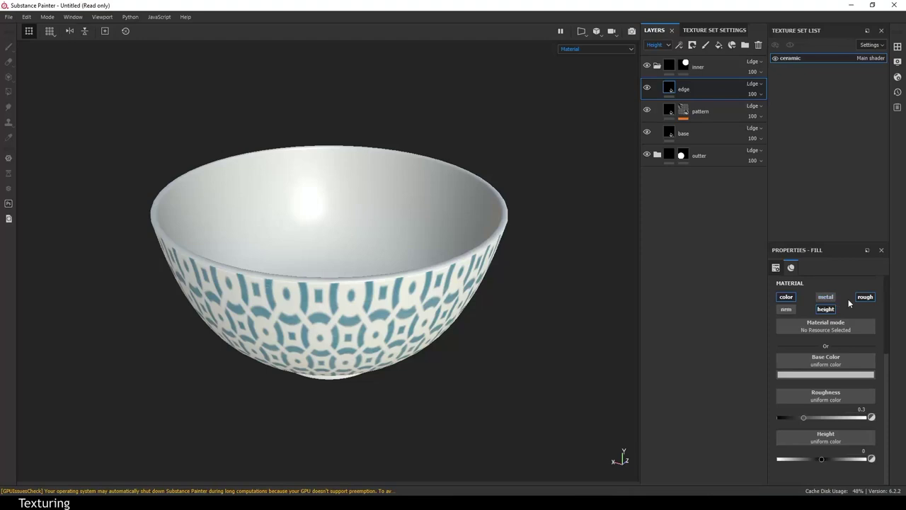
left_click(864, 299)
left_click(833, 309)
scroll(500, 268, "up", 1)
scroll(499, 269, "up", 1)
right_click(671, 91)
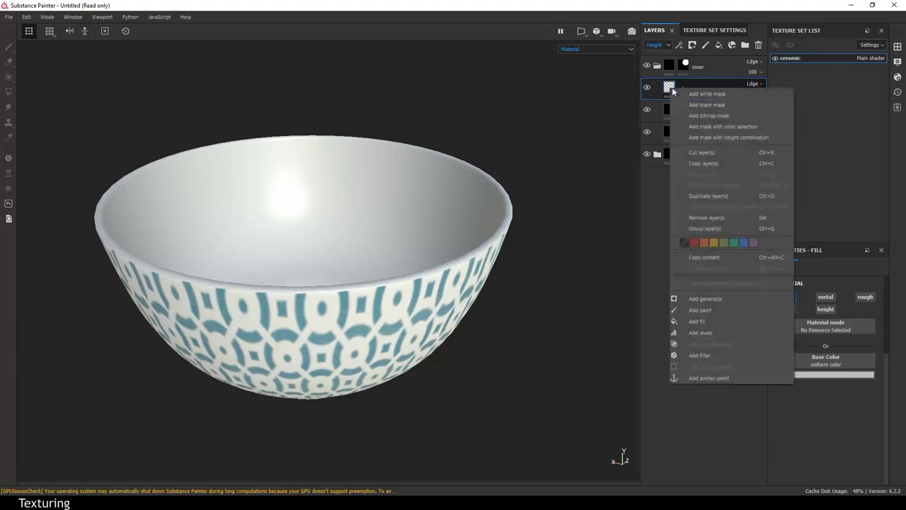
left_click(703, 106)
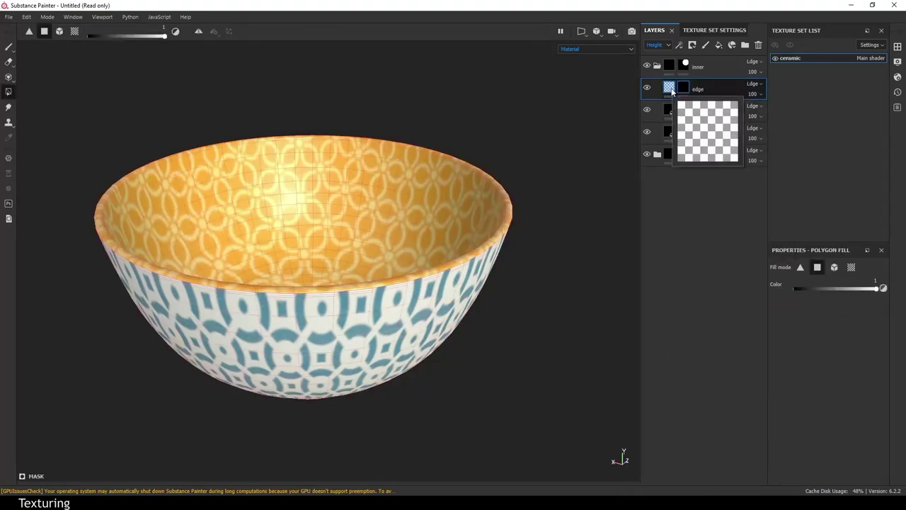
left_click(671, 90)
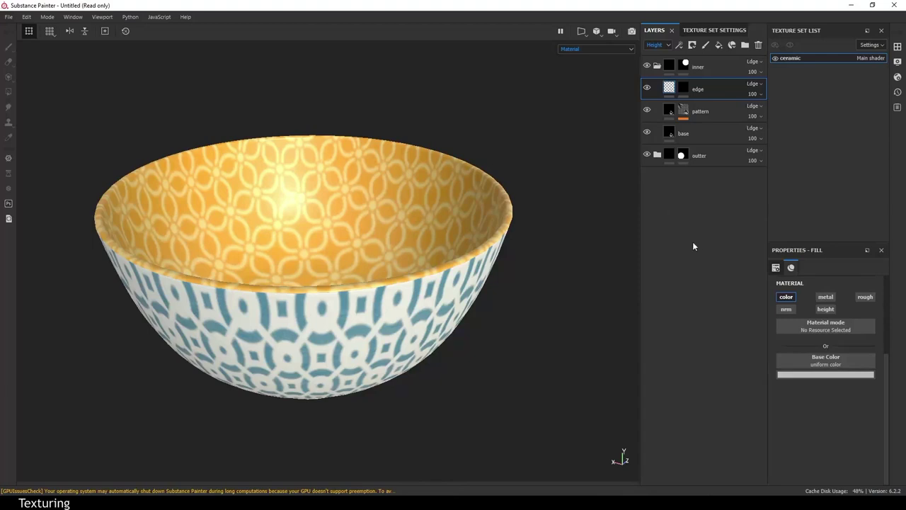
Orbit and zoom around the bowl, then show its two circular UV islands in the 2D view
left_click_drag(427, 309, 481, 237, "alt")
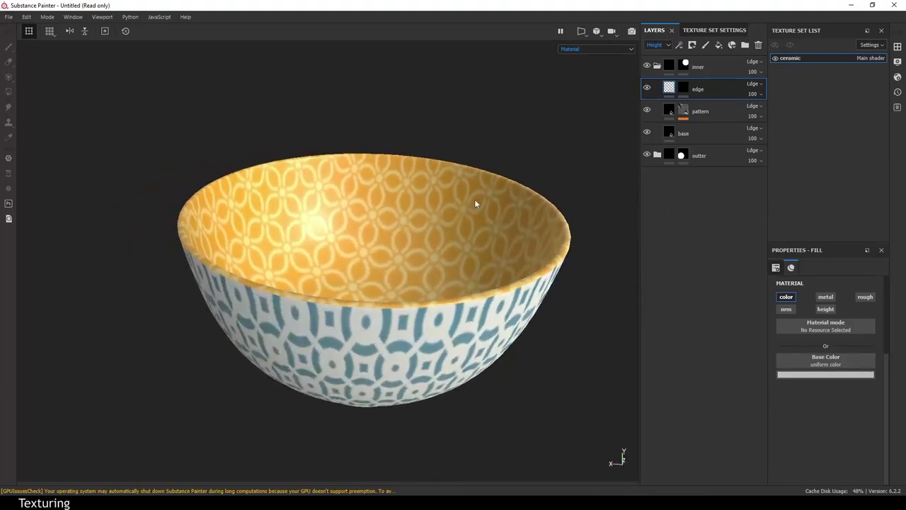
right_click_drag(481, 238, 525, 300, "alt")
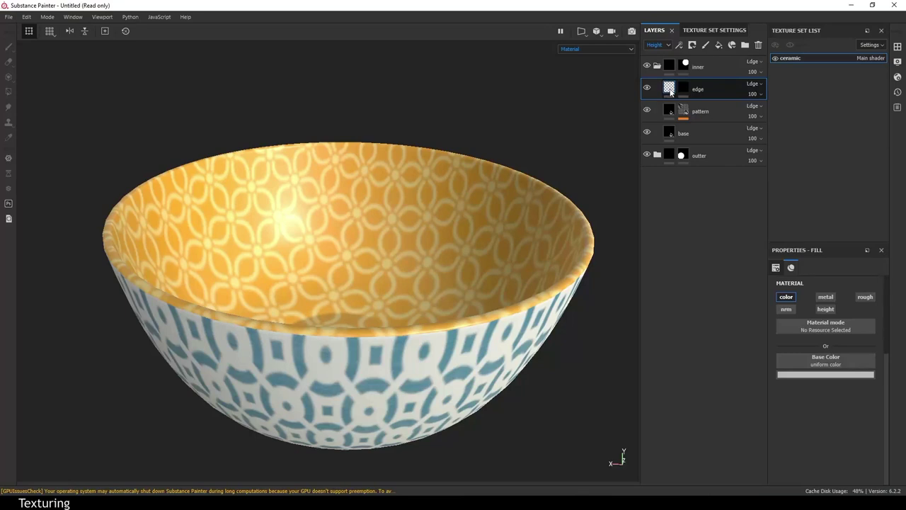
left_click_drag(670, 91, 695, 97)
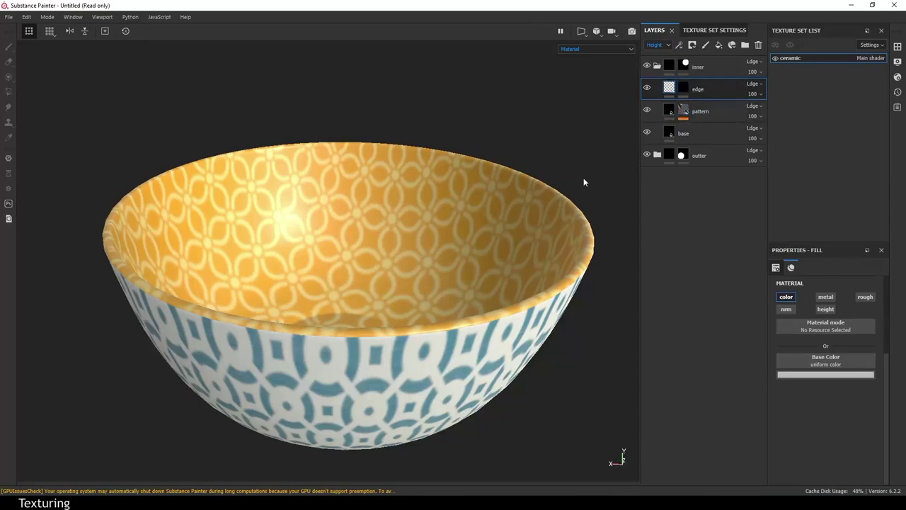
key("F3")
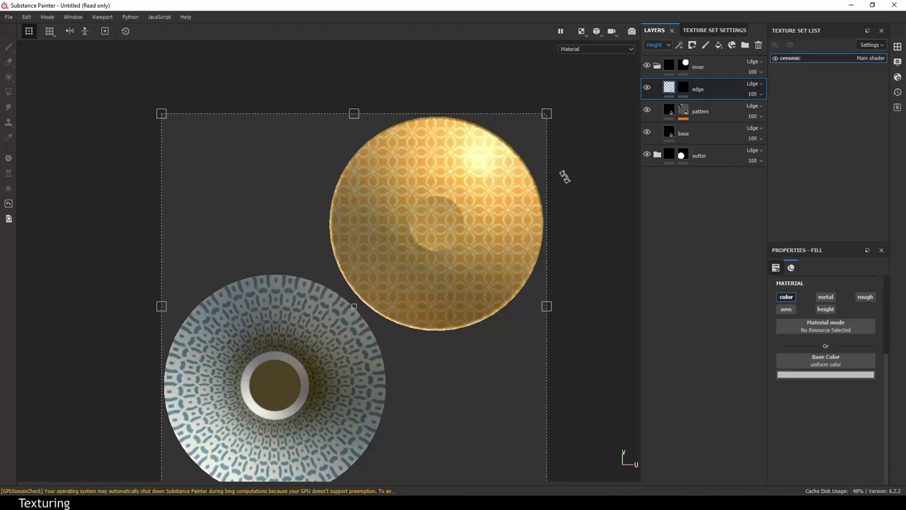
Select the edge layer's mask and the Polygon Fill tool, back in the single 3D view
key("F1")
left_click(682, 87)
key("4")
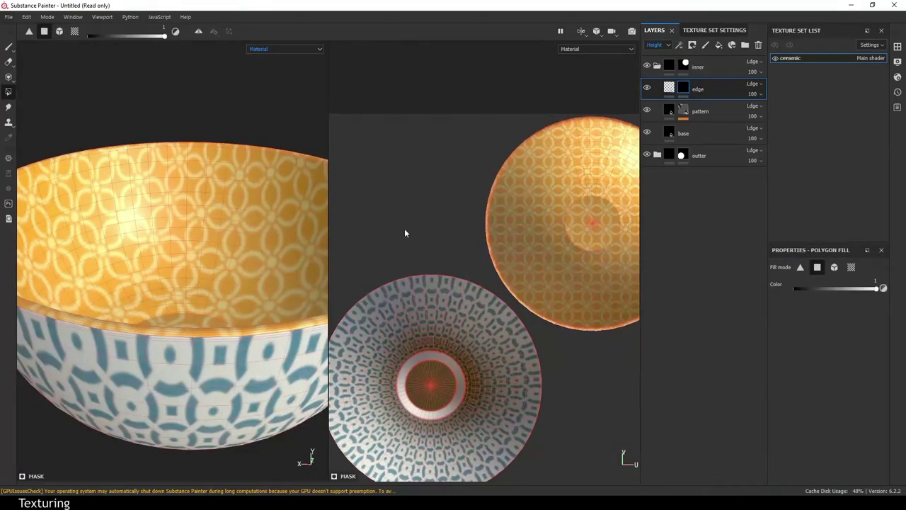
key("F2")
Set the viewport display to Mask and orbit toward the bowl's rim
scroll(582, 431, "up", 3)
scroll(542, 319, "up", 3)
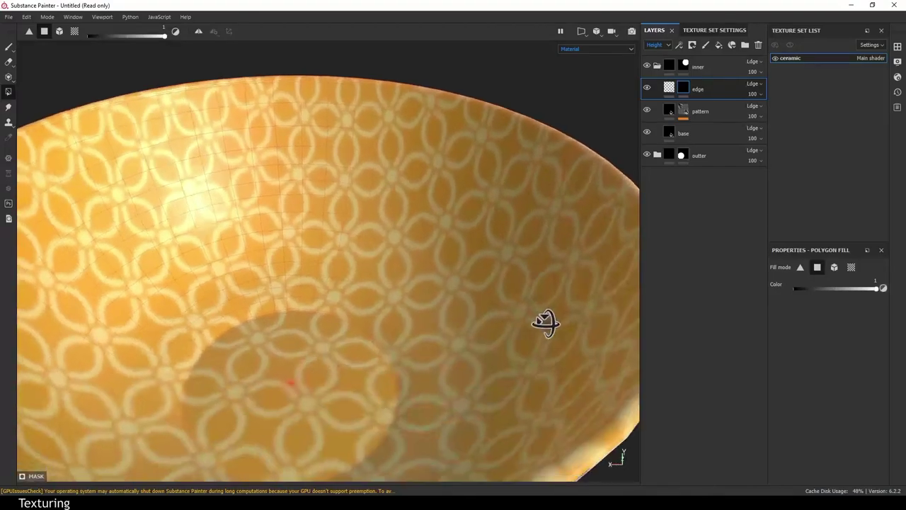
left_click(582, 49)
left_click(579, 116)
mouse_move(568, 123)
left_mouse_down("alt")
mouse_move(500, 152)
mouse_move(439, 119)
mouse_move(510, 129)
mouse_move(531, 101)
mouse_move(552, 111)
mouse_move(560, 222)
mouse_move(578, 225)
left_mouse_up("alt")
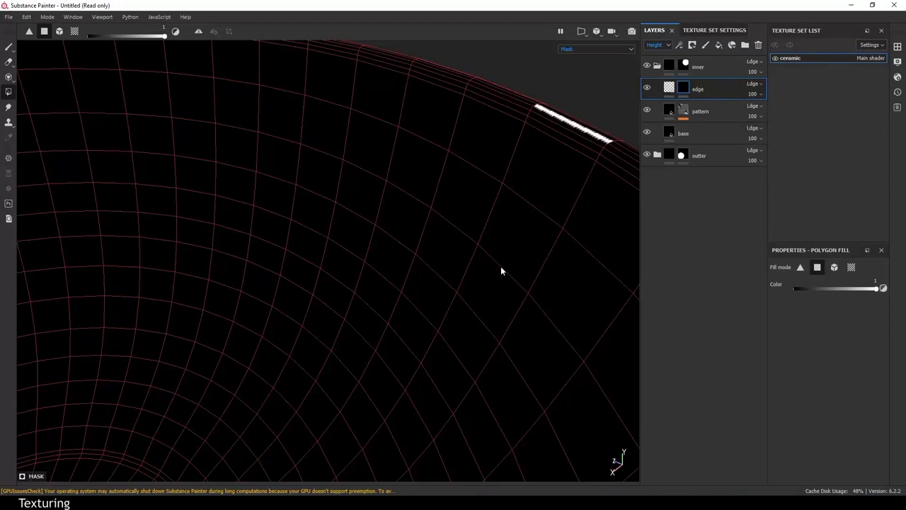
Zoom in on the rim's UV strip and fill its first faces white in the mask
key("F2")
scroll(405, 300, "up", 3)
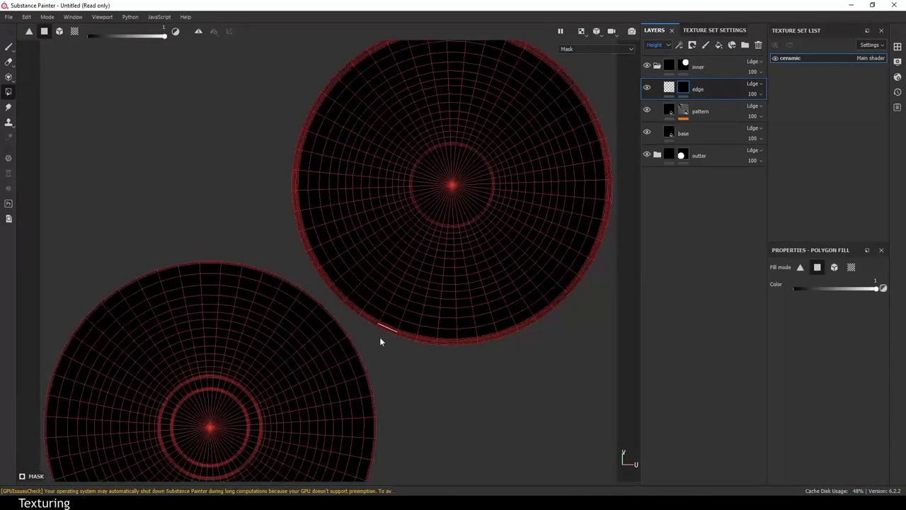
scroll(379, 337, "up", 5)
scroll(407, 363, "up", 2)
left_click_drag(402, 344, 425, 317)
mouse_move(196, 281)
middle_mouse_down()
mouse_move(237, 283)
mouse_move(408, 373)
middle_mouse_up()
mouse_move(389, 339)
middle_mouse_down()
mouse_move(293, 274)
mouse_move(187, 223)
middle_mouse_up()
middle_click_drag(216, 255, 299, 309)
left_click_drag(216, 287, 261, 249)
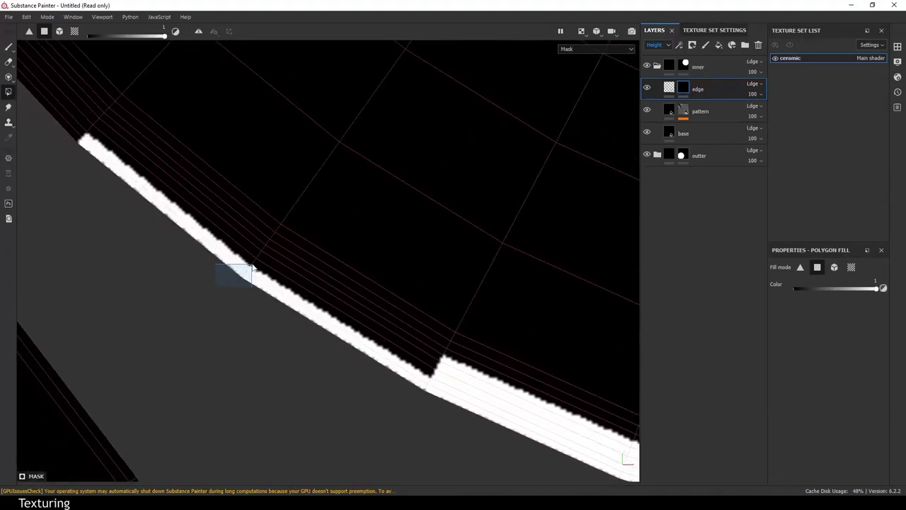
middle_click_drag(192, 239, 210, 223)
left_click_drag(210, 221, 245, 172)
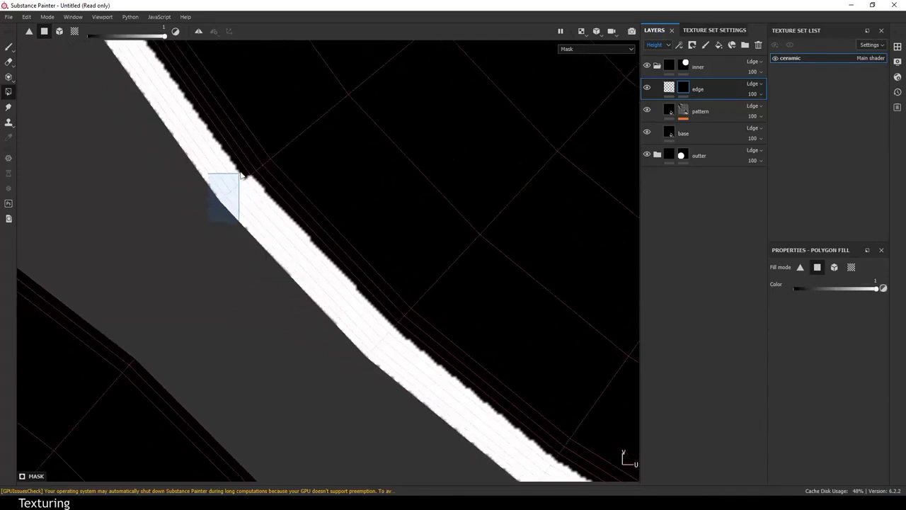
middle_click_drag(229, 152, 225, 268)
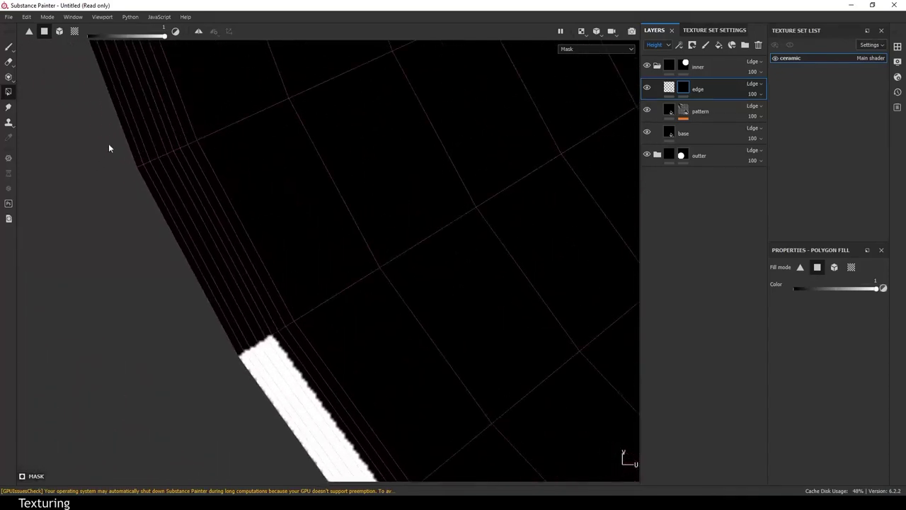
left_click_drag(110, 144, 167, 169)
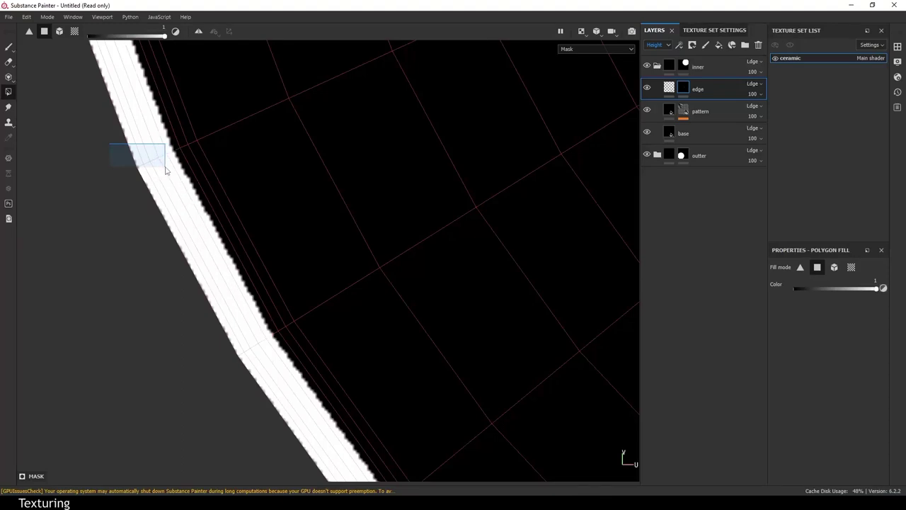
Continue filling the rim strip white section by section, including its upper part
middle_click_drag(250, 146, 336, 477)
scroll(269, 303, "up", 2)
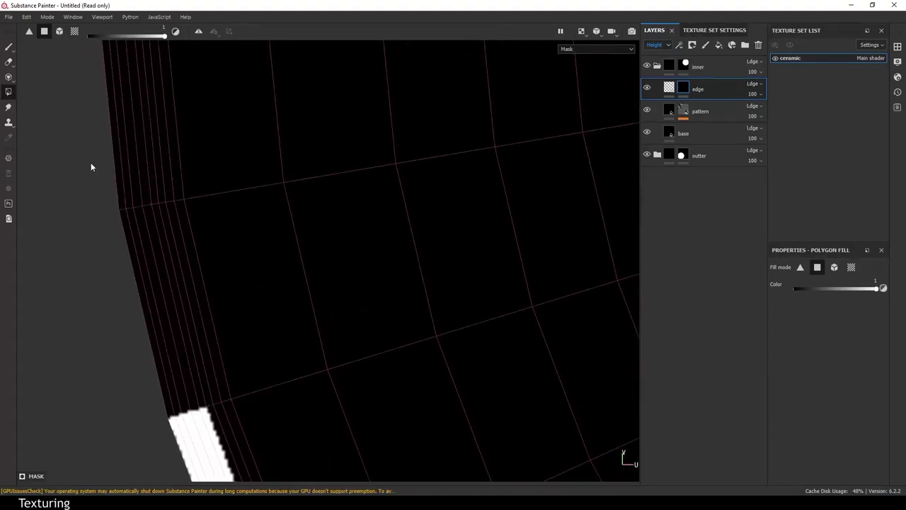
left_click_drag(92, 162, 152, 223)
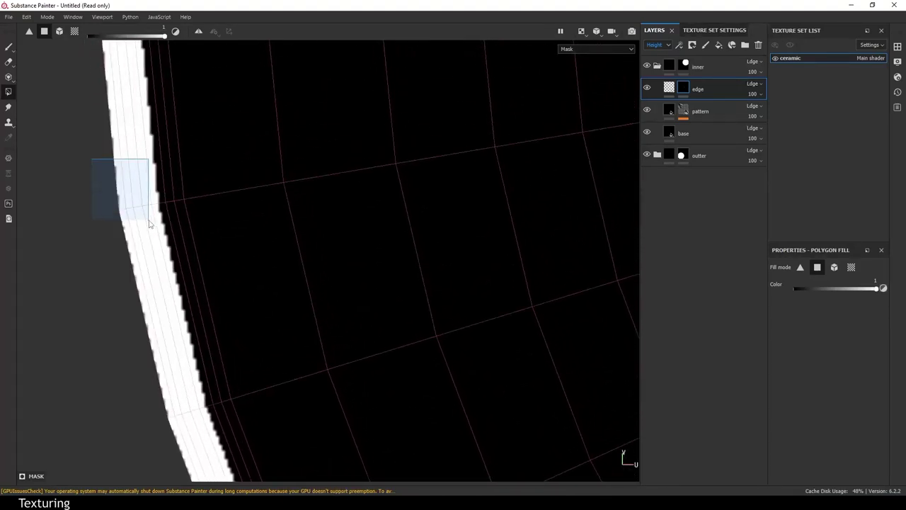
mouse_move(170, 204)
middle_mouse_down()
mouse_move(265, 265)
mouse_move(128, 190)
middle_mouse_up()
left_click_drag(121, 82, 174, 104)
middle_click_drag(297, 83, 221, 428)
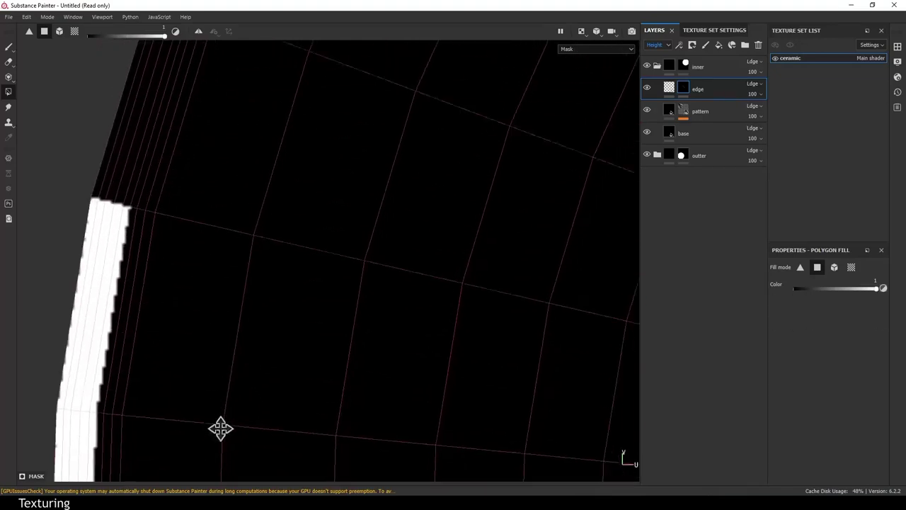
mouse_move(142, 158)
middle_mouse_down()
mouse_move(224, 227)
mouse_move(233, 290)
middle_mouse_up()
left_click_drag(144, 149, 183, 177)
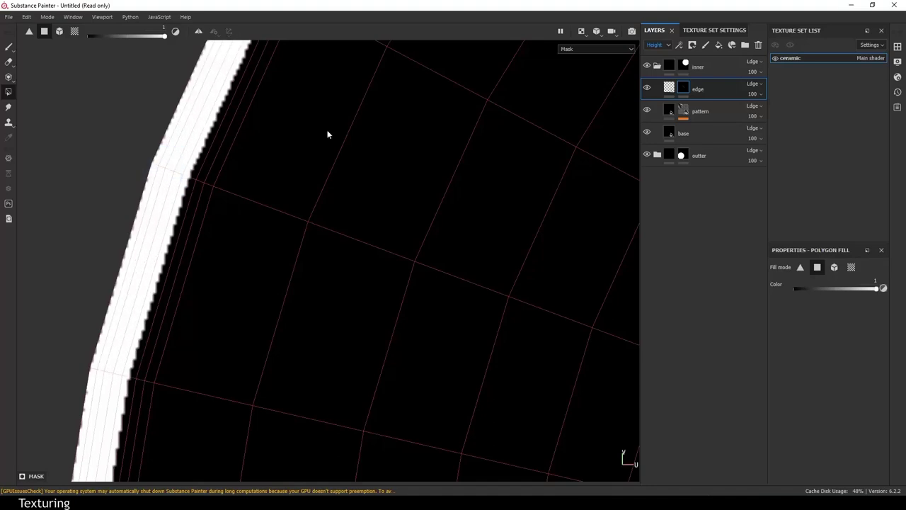
Fill the strip's upper edge and the following stretches white toward the unfilled end
middle_click_drag(328, 135, 269, 380)
middle_click_drag(235, 129, 234, 204)
left_click_drag(185, 135, 235, 179)
mouse_move(315, 130)
middle_mouse_down()
mouse_move(321, 245)
mouse_move(262, 266)
middle_mouse_up()
left_click_drag(281, 126, 321, 169)
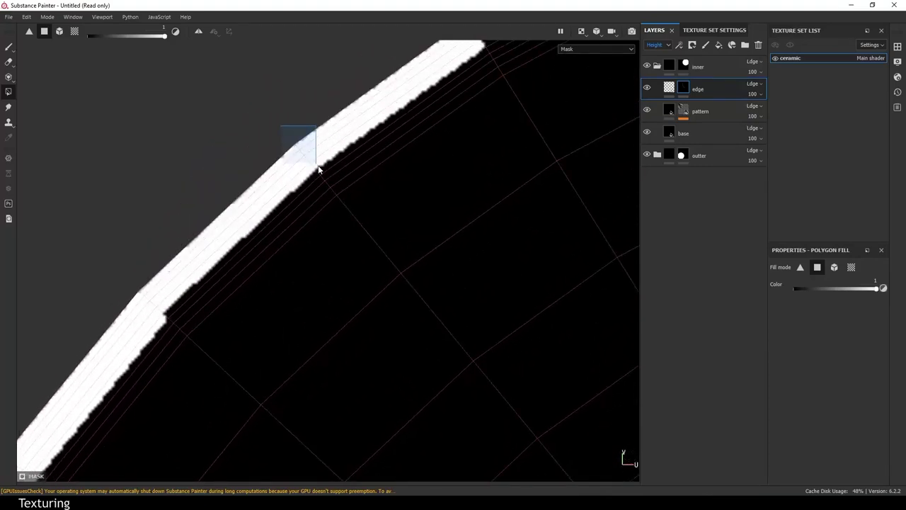
middle_click_drag(570, 125, 233, 364)
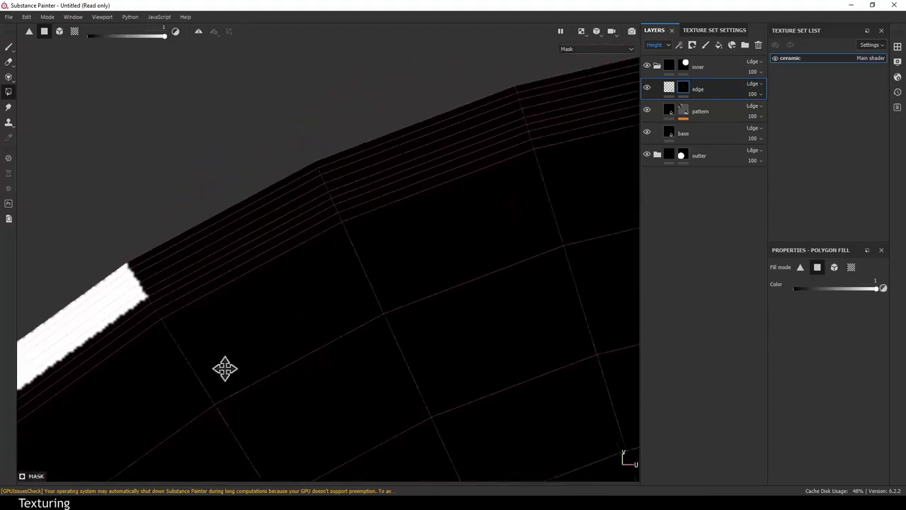
left_click_drag(279, 149, 328, 201)
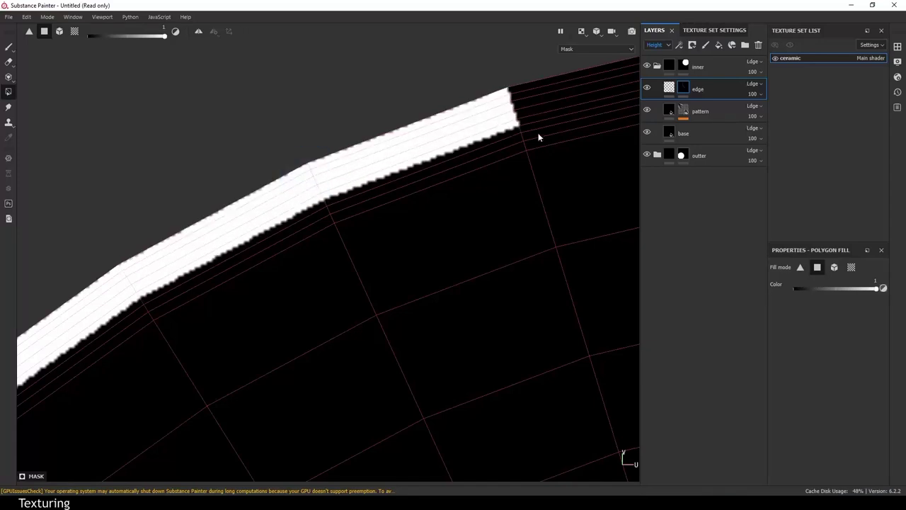
middle_click_drag(537, 132, 205, 233)
left_click_drag(360, 119, 412, 171)
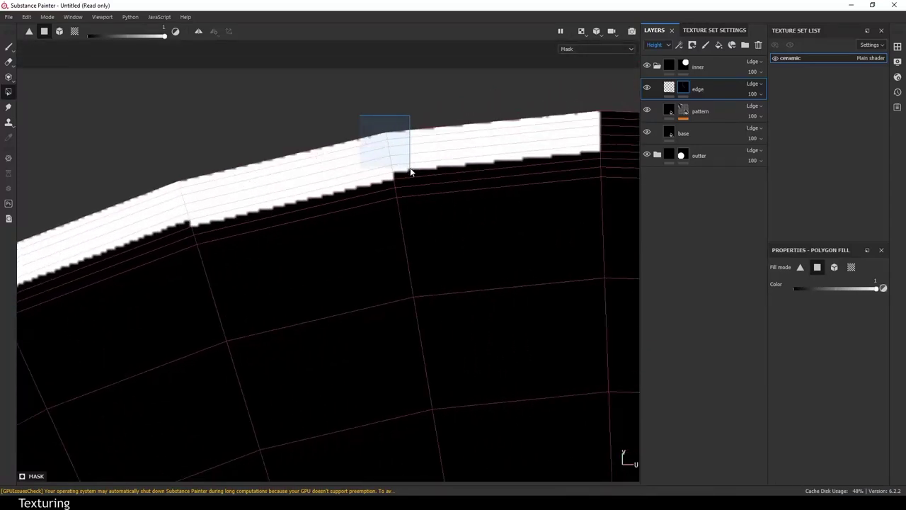
left_click_drag(412, 171, 416, 172)
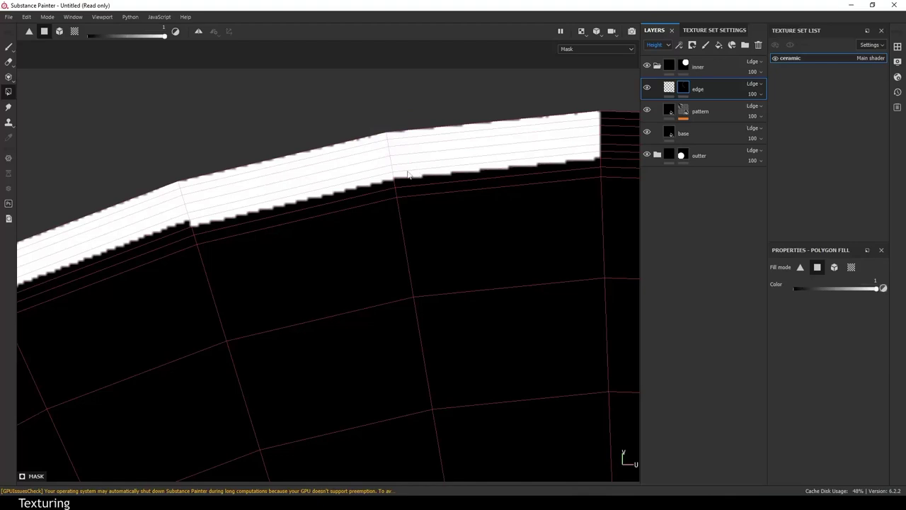
Fill the next rim strip sections white, following the strip around the circular island
left_click_drag(345, 115, 406, 167)
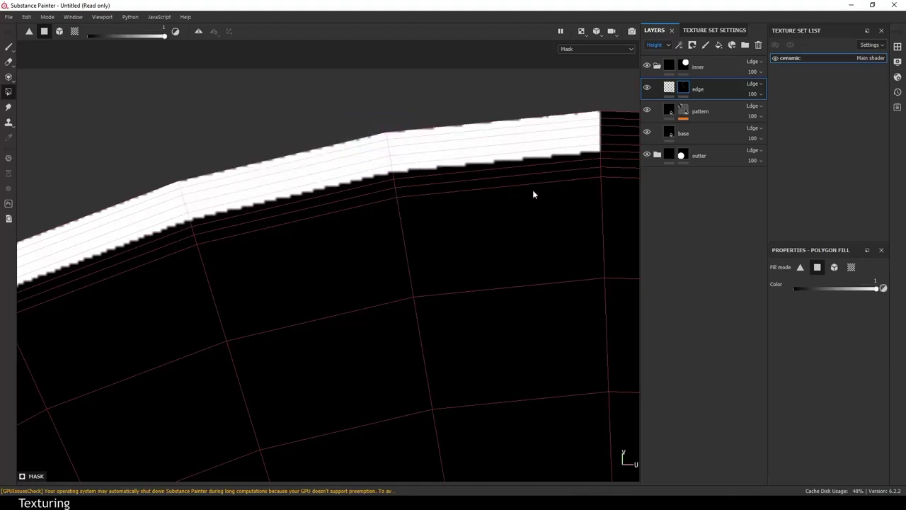
middle_click_drag(398, 263, 418, 178)
left_click_drag(396, 165, 420, 212)
mouse_move(423, 212)
middle_mouse_down()
mouse_move(435, 222)
mouse_move(479, 154)
middle_mouse_up()
left_click_drag(460, 168, 490, 249)
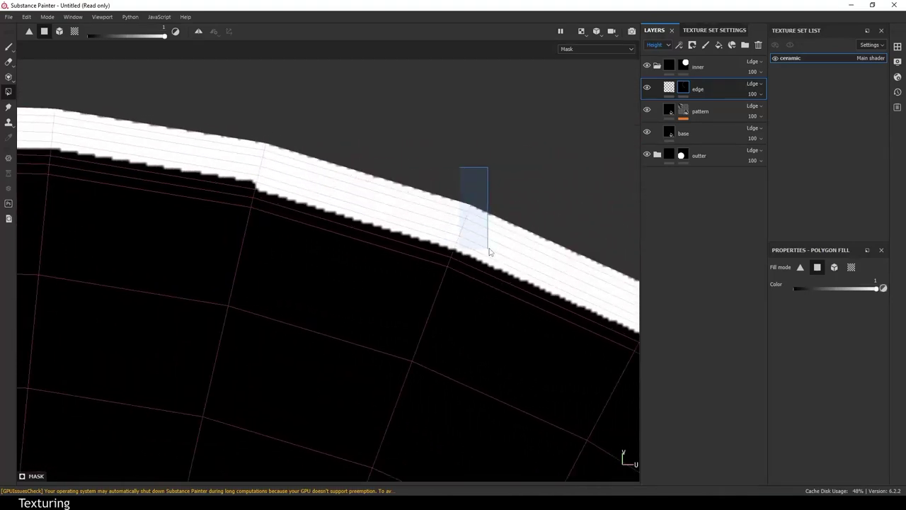
middle_click_drag(562, 265, 276, 161)
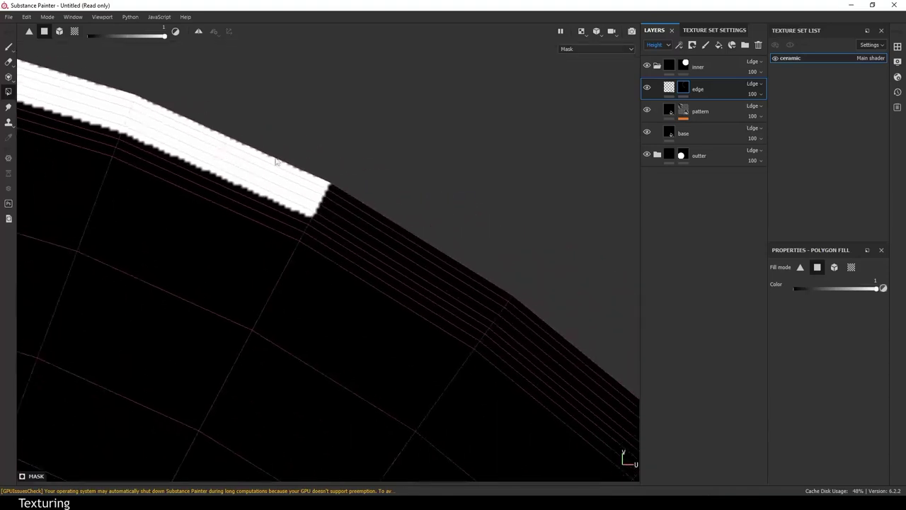
left_click_drag(546, 273, 494, 323)
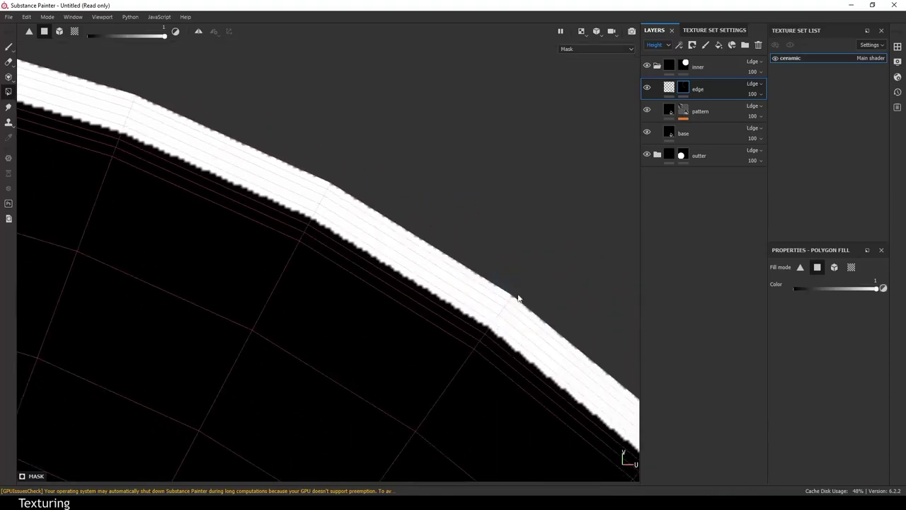
middle_click_drag(517, 299, 290, 67)
left_click_drag(613, 375, 559, 416)
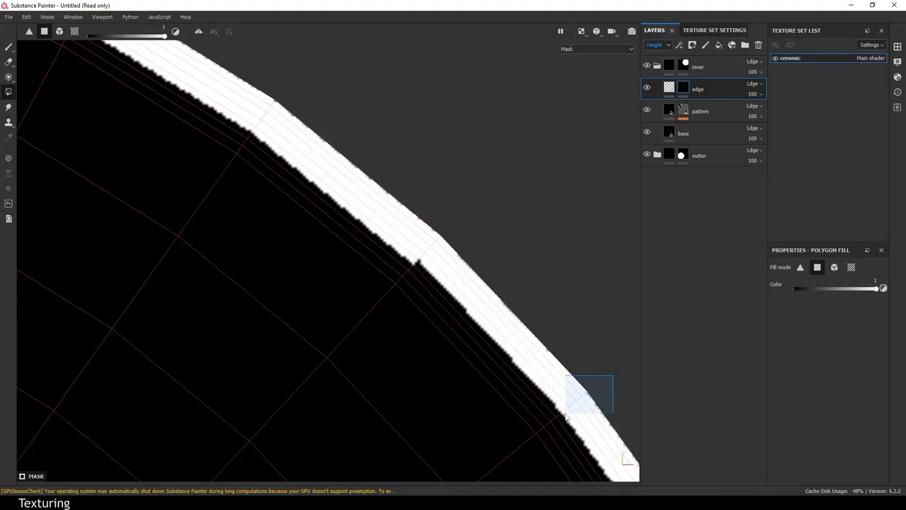
middle_click_drag(560, 416, 483, 227)
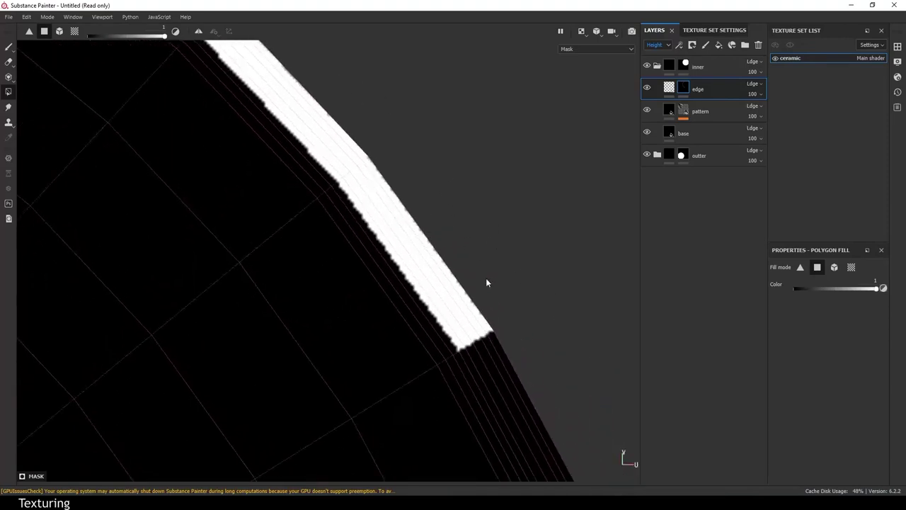
middle_click_drag(485, 283, 406, 80)
left_click_drag(526, 263, 457, 306)
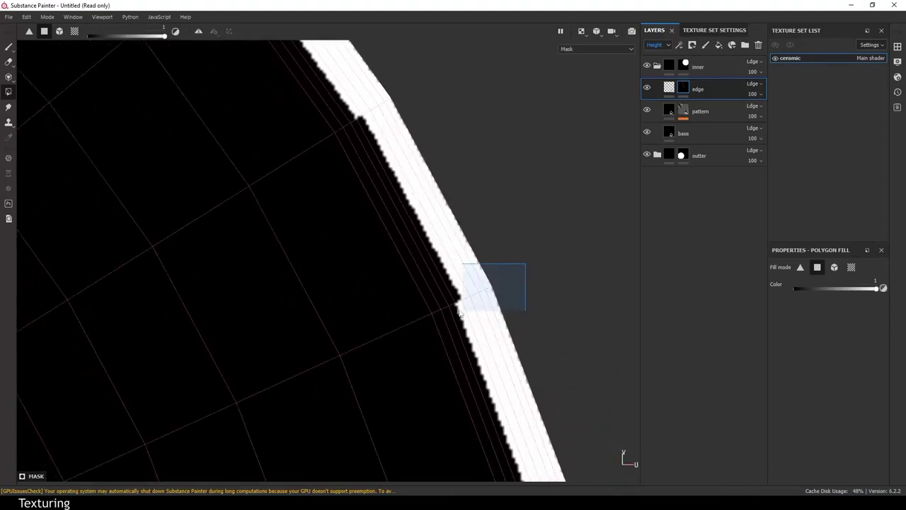
left_click_drag(457, 305, 460, 307)
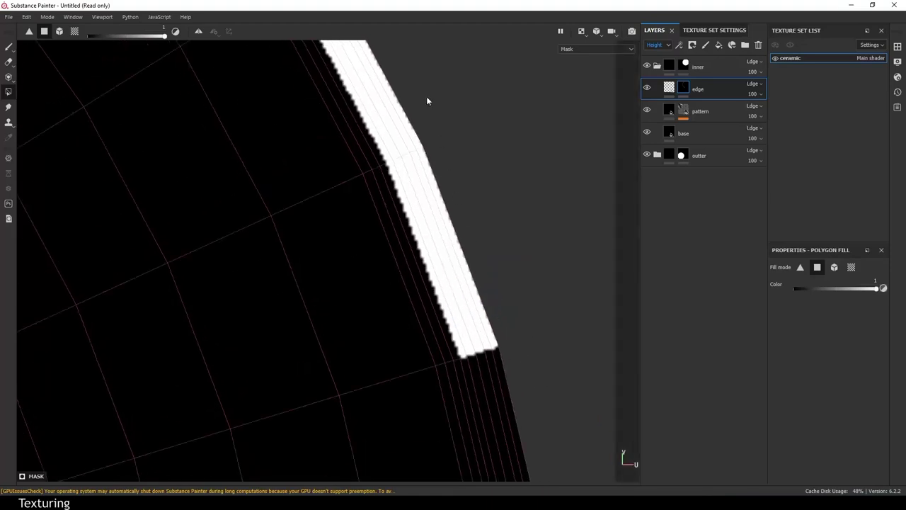
Fill the strip column and the lower rim strip sections white in the edge mask
middle_click_drag(427, 99, 491, 226)
left_click_drag(480, 258, 430, 305)
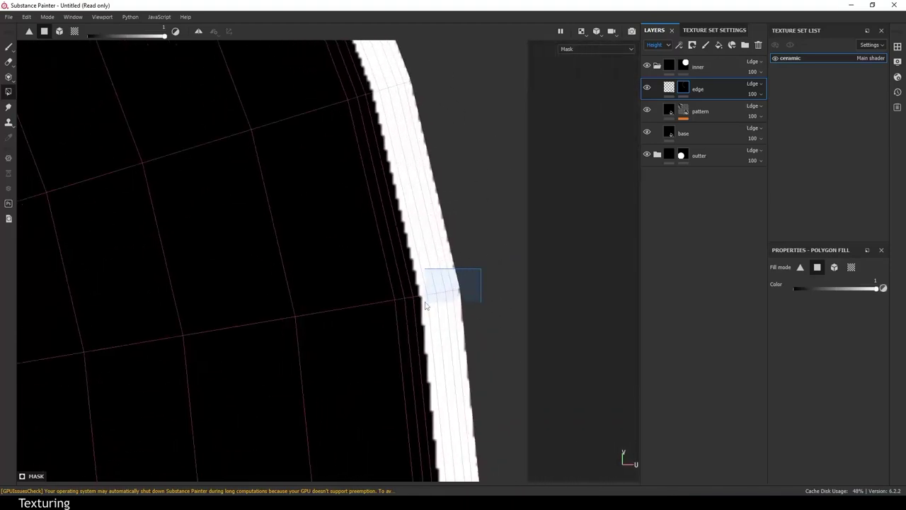
mouse_move(430, 305)
middle_mouse_down()
mouse_move(424, 17)
mouse_move(428, 327)
middle_mouse_up()
left_click_drag(444, 338, 395, 376)
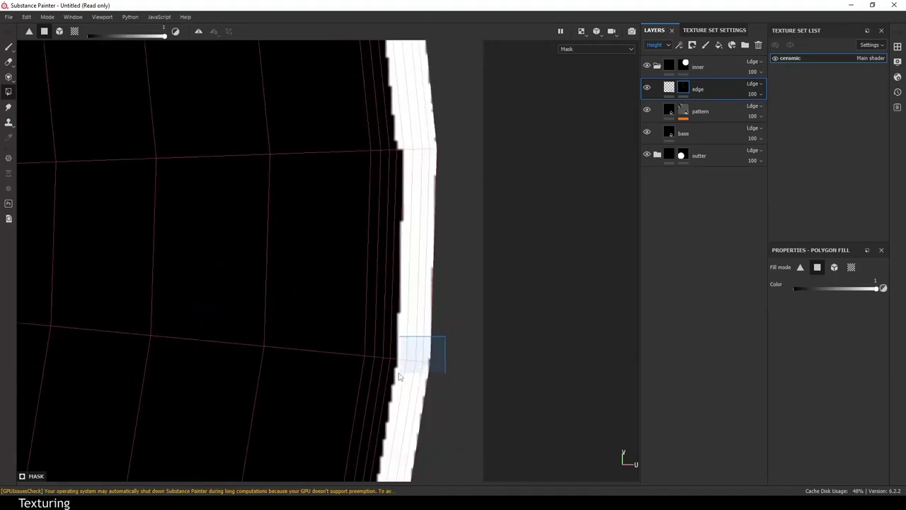
middle_click_drag(398, 376, 491, 20)
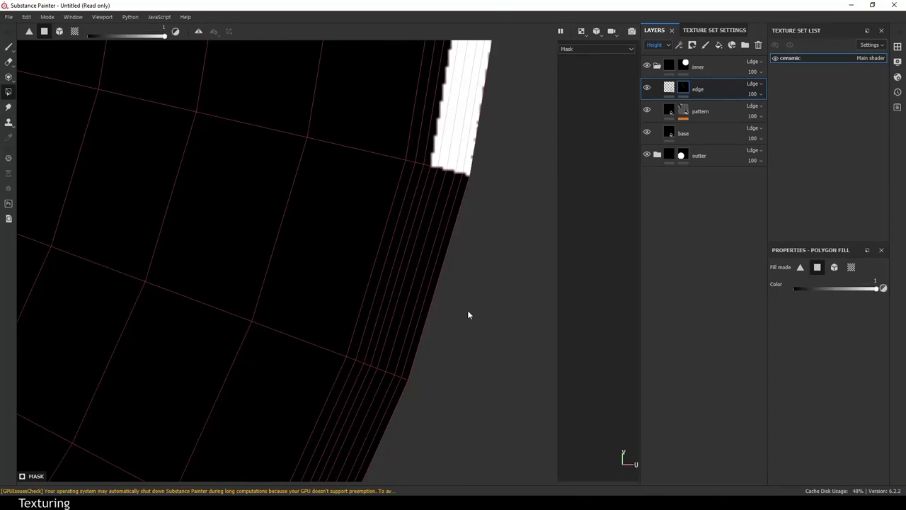
left_click_drag(440, 405, 368, 363)
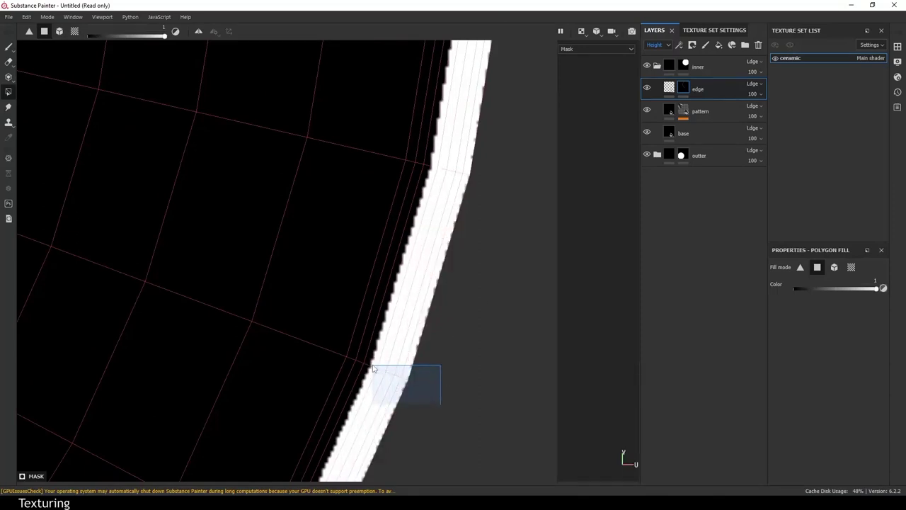
middle_click_drag(409, 373, 490, 209)
middle_click_drag(386, 414, 505, 238)
left_click_drag(420, 359, 375, 280)
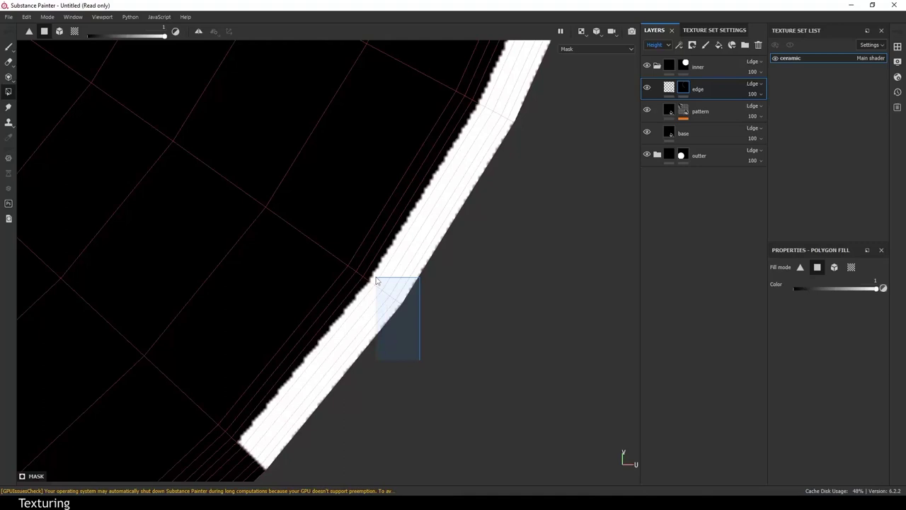
Fill the remaining unfilled stretches of the rim strip white
middle_click_drag(376, 279, 412, 196)
left_click_drag(347, 351, 318, 286)
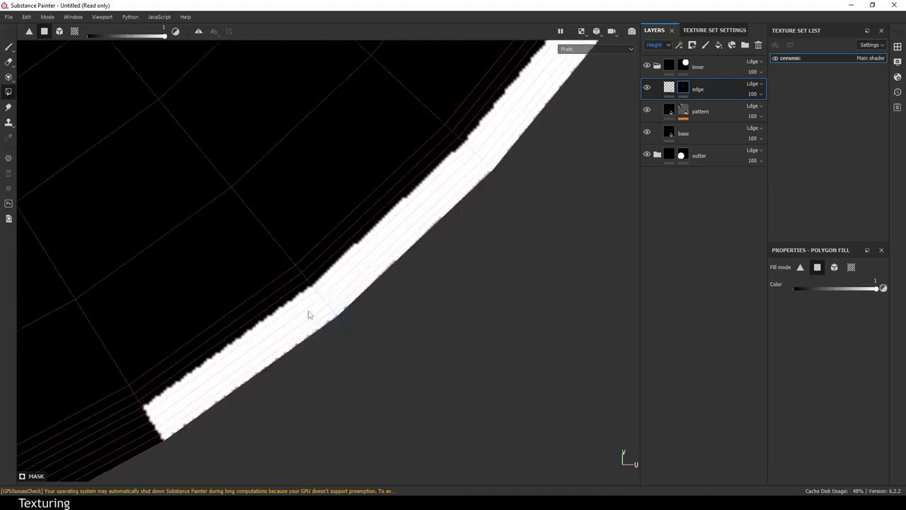
middle_click_drag(324, 293, 522, 189)
left_click_drag(281, 363, 236, 320)
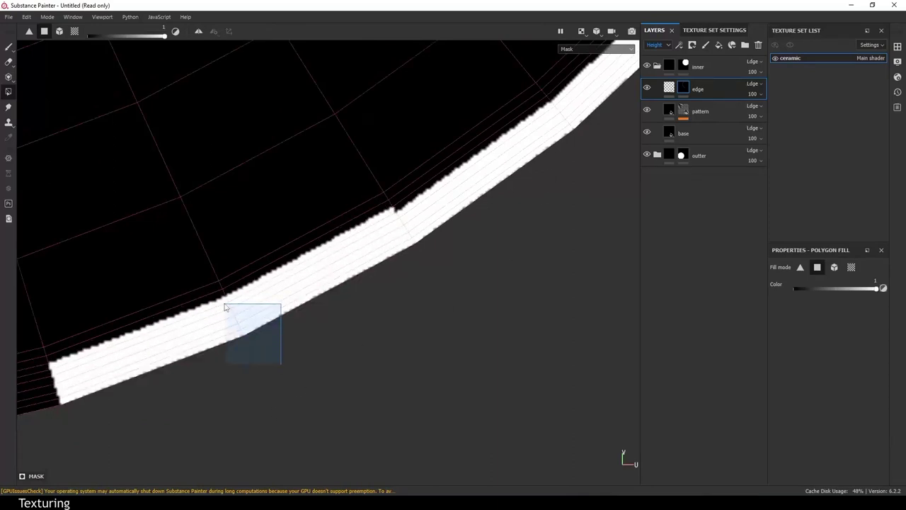
mouse_move(137, 364)
middle_mouse_down()
mouse_move(472, 242)
mouse_move(505, 244)
middle_mouse_up()
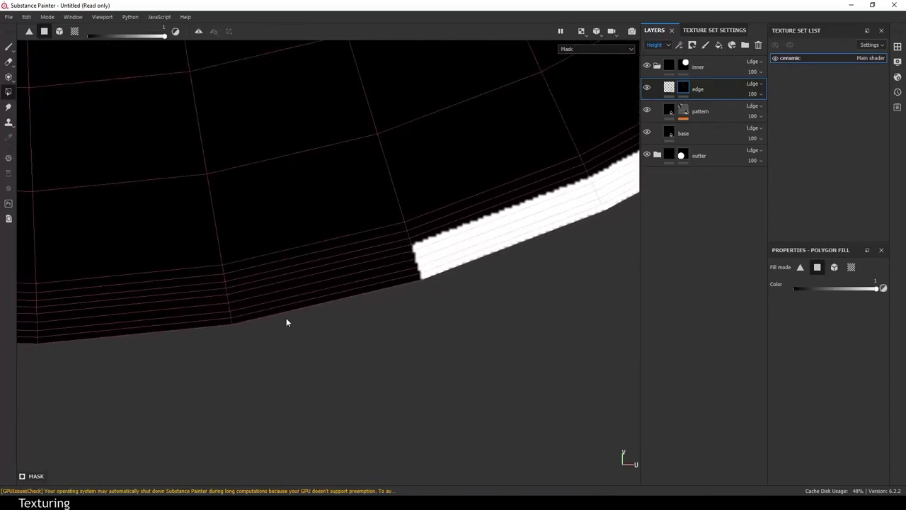
left_click_drag(224, 324, 217, 300)
middle_click_drag(217, 299, 237, 324)
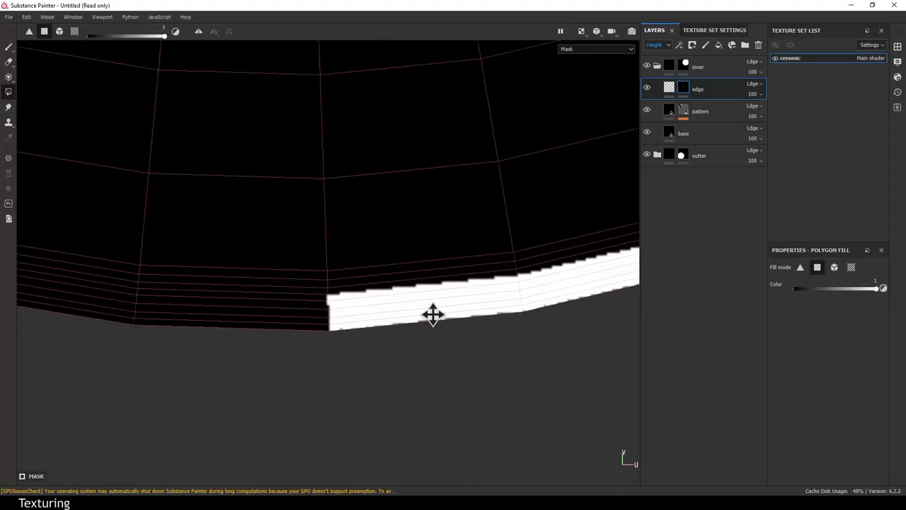
left_click_drag(211, 338, 226, 288)
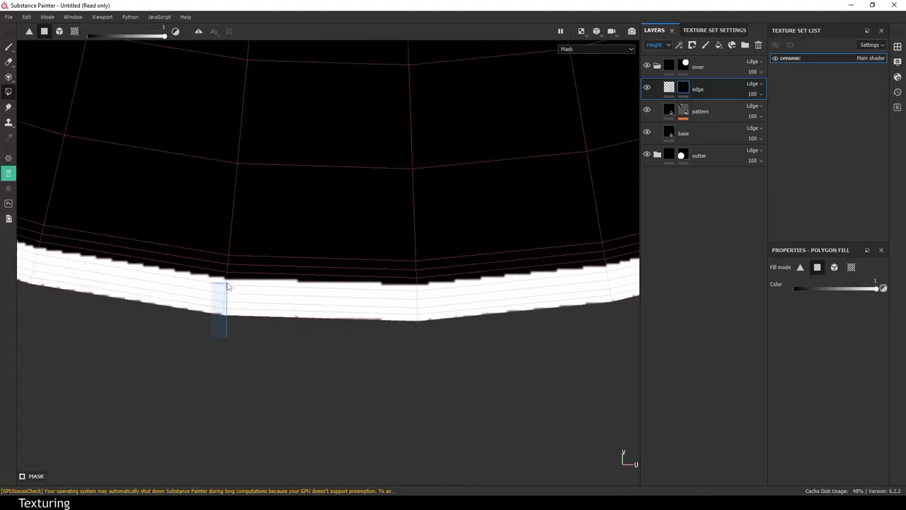
Undo the last fill and refill the strip's middle section white
scroll(360, 352, "down", 1)
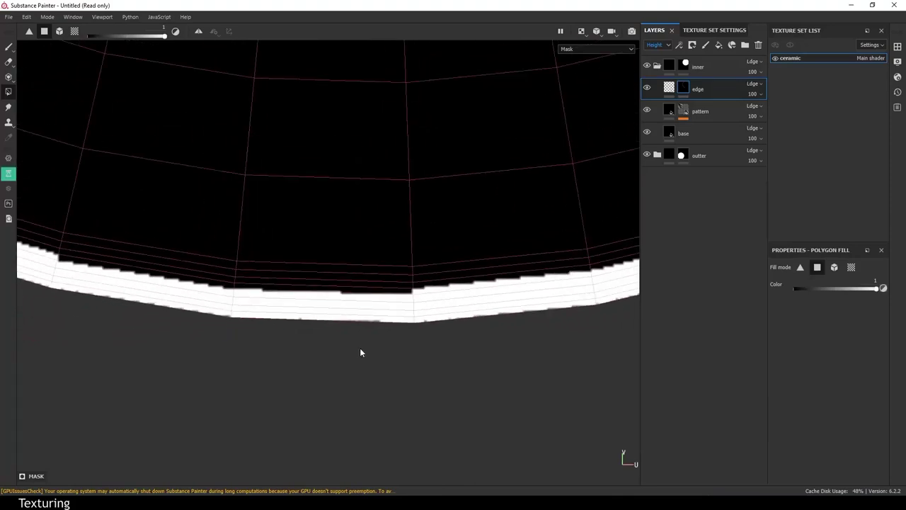
key("ctrl+z")
middle_click_drag(257, 303, 289, 374)
left_click_drag(290, 373, 300, 334)
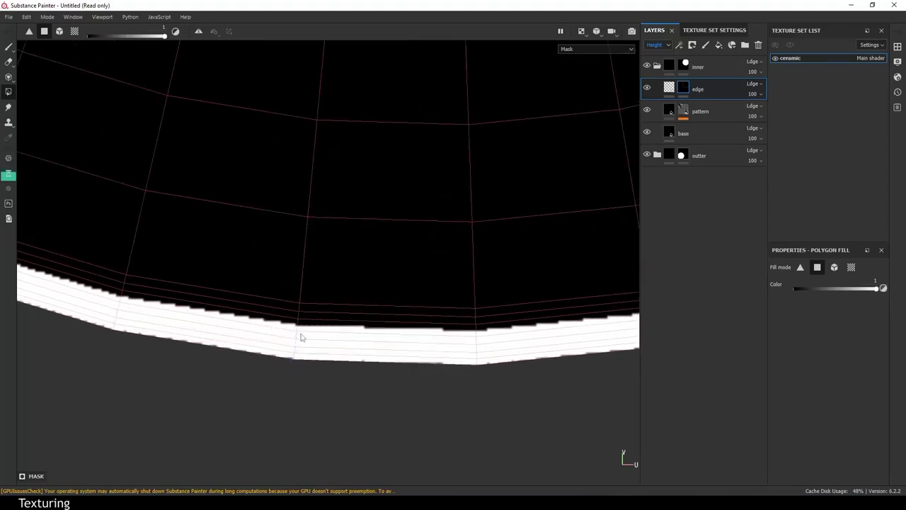
Zoom out to check the complete white ring around the rim strip
scroll(320, 370, "down", 1)
scroll(319, 368, "down", 1)
scroll(321, 369, "down", 2)
scroll(322, 366, "down", 2)
scroll(365, 208, "down", 2)
scroll(431, 194, "up", 2)
scroll(440, 198, "up", 4)
scroll(489, 186, "down", 1)
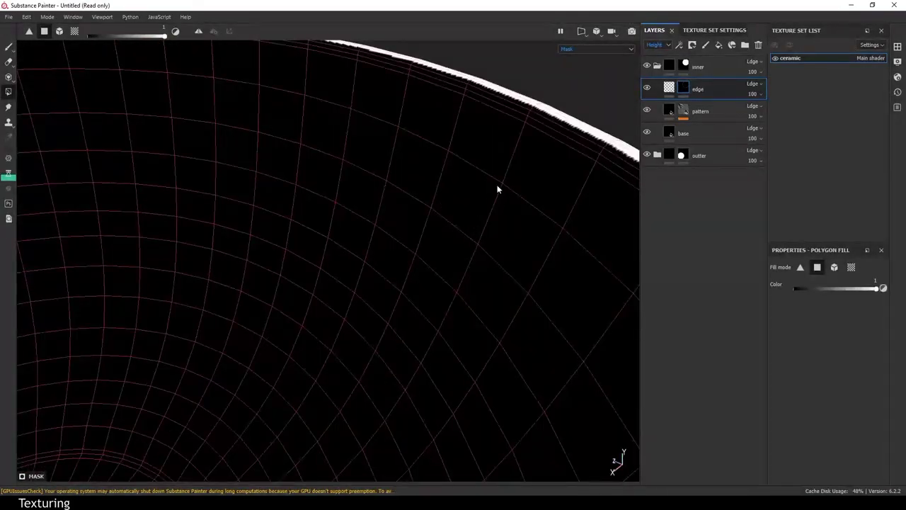
scroll(477, 156, "down", 1)
scroll(394, 194, "down", 2)
scroll(447, 211, "up", 1)
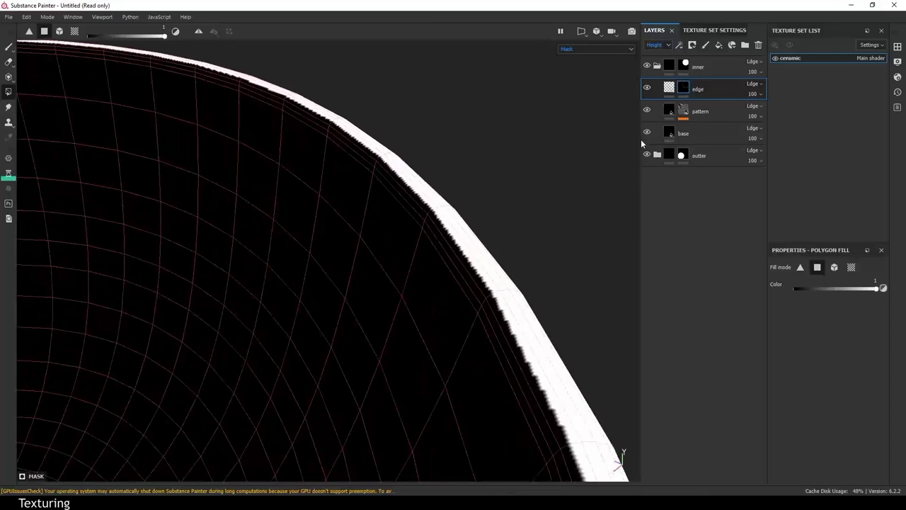
right_click(685, 90)
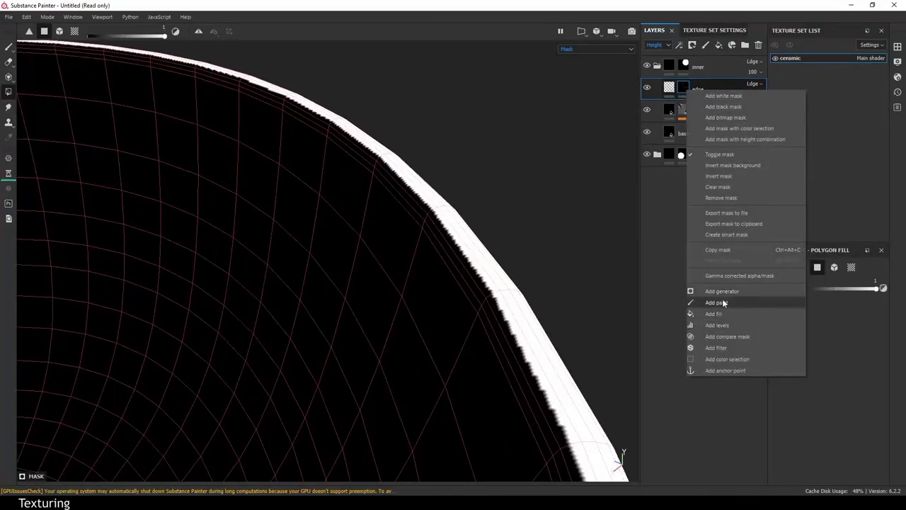
Add a Blur filter to the edge mask and orbit to inspect the softened rim edge
left_click(721, 348)
left_click(821, 286)
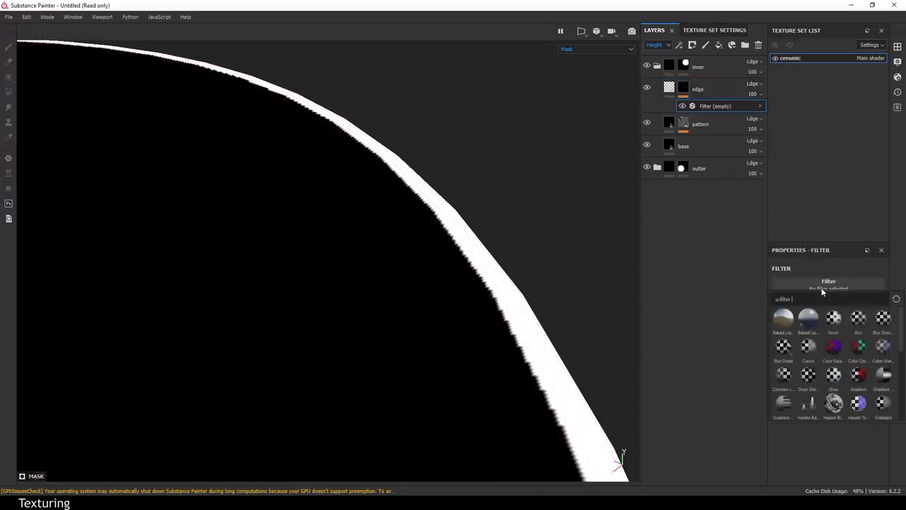
left_click(861, 324)
mouse_move(579, 331)
left_mouse_down("alt")
mouse_move(502, 208)
mouse_move(430, 182)
left_mouse_up("alt")
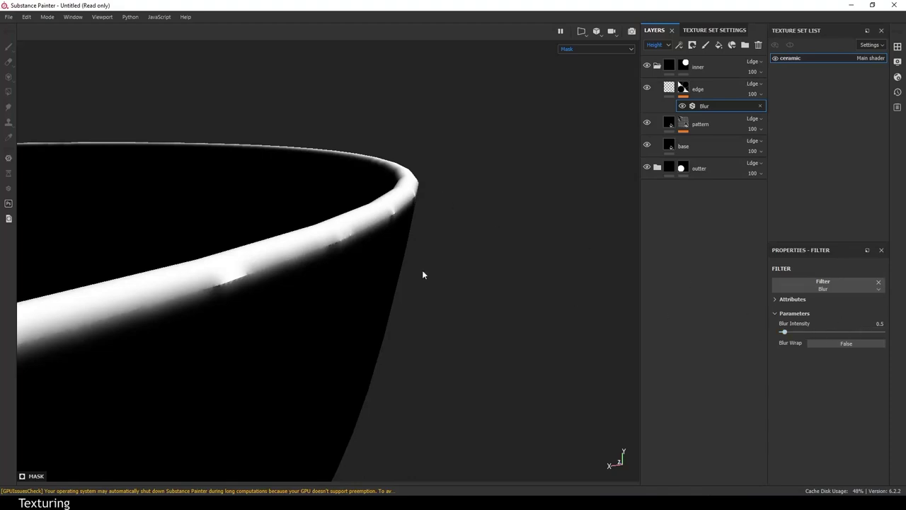
mouse_move(237, 267)
left_mouse_down("alt")
mouse_move(191, 309)
mouse_move(320, 240)
left_mouse_up("alt")
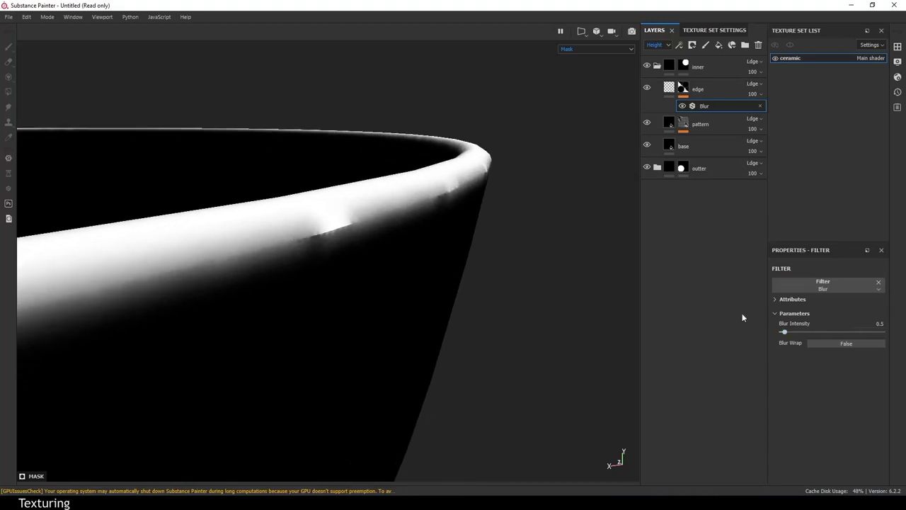
Compare lower blur strengths, then set the Blur Intensity to 0.45
mouse_move(784, 331)
left_mouse_down()
mouse_move(742, 340)
mouse_move(774, 340)
left_mouse_up()
left_click(777, 300)
left_click(777, 303)
mouse_move(782, 333)
left_mouse_down()
mouse_move(746, 330)
mouse_move(761, 338)
left_mouse_up()
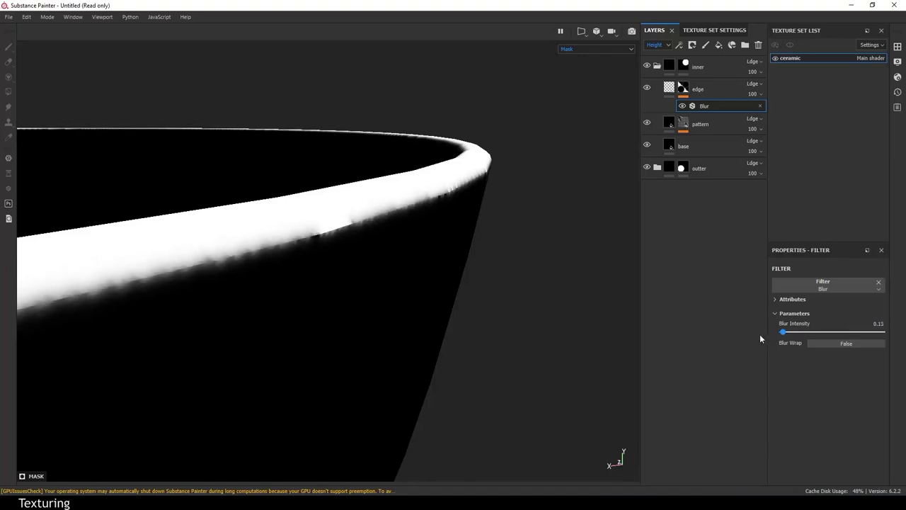
mouse_move(566, 333)
left_mouse_down("alt")
mouse_move(358, 188)
mouse_move(495, 222)
mouse_move(340, 239)
left_mouse_up("alt")
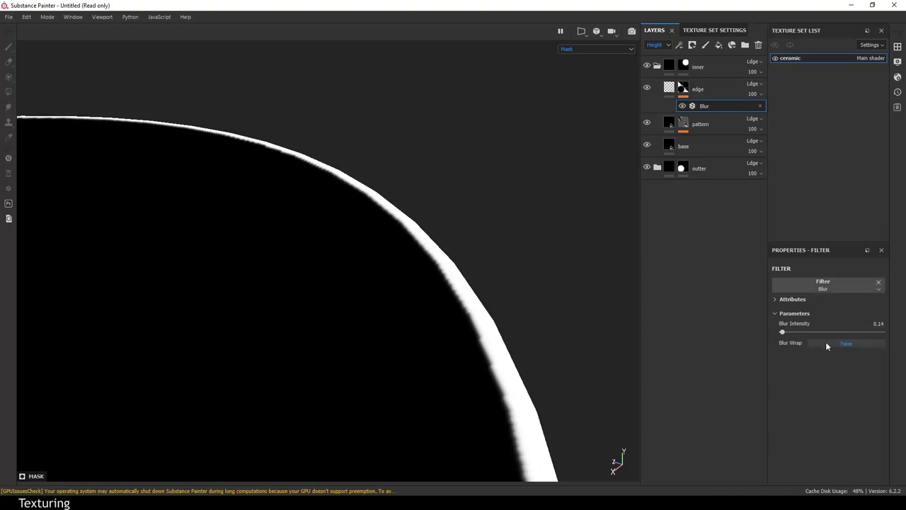
left_click_drag(782, 331, 800, 331)
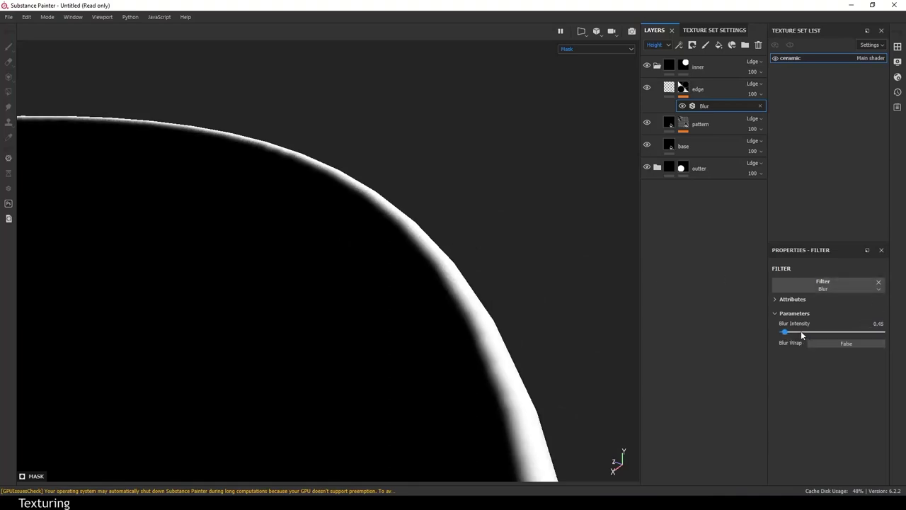
mouse_move(534, 318)
left_mouse_down("alt")
mouse_move(420, 328)
mouse_move(367, 316)
mouse_move(467, 323)
mouse_move(481, 281)
left_mouse_up("alt")
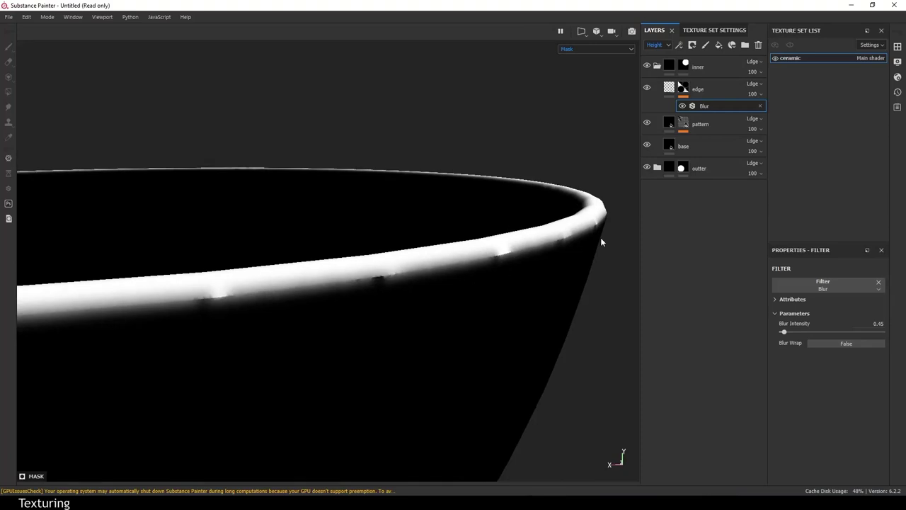
key("F3")
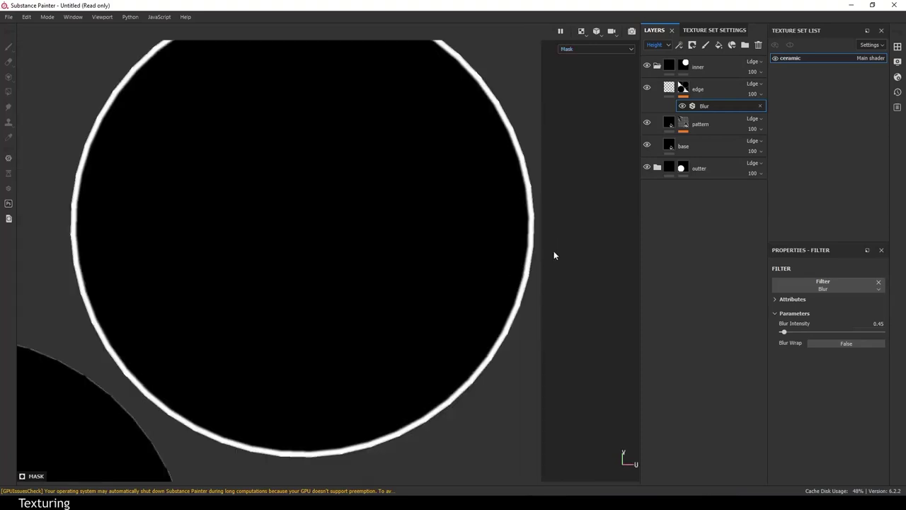
Reselect the edge layer's mask with Polygon Fill and zoom into the UV layout
left_click(683, 87)
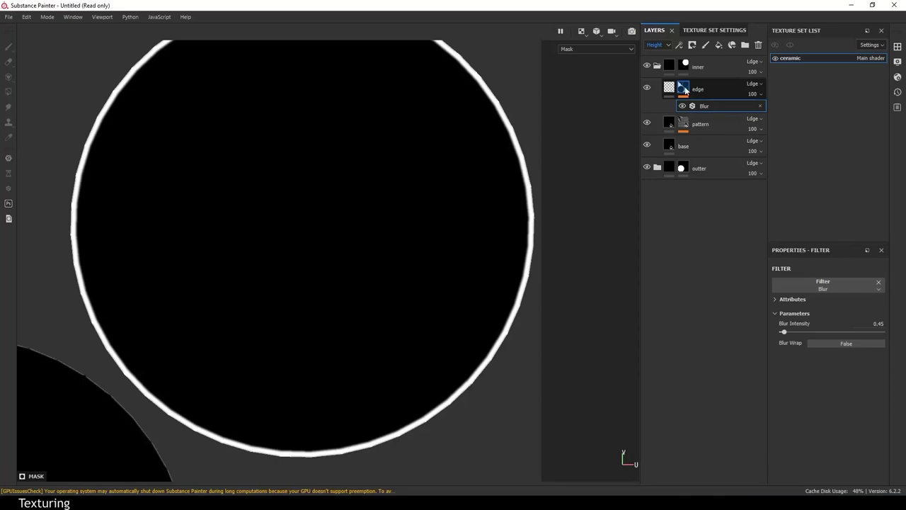
key("4")
scroll(511, 269, "down", 2)
scroll(222, 343, "up", 2)
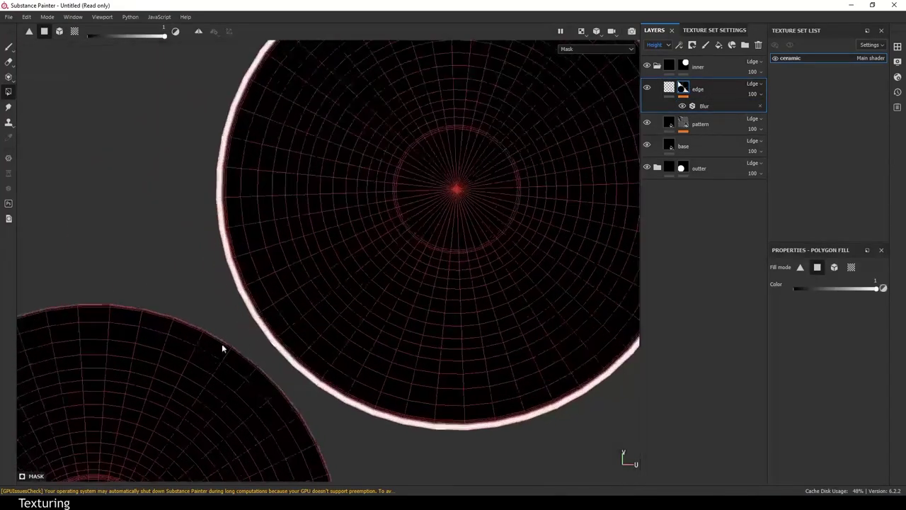
scroll(272, 367, "up", 2)
scroll(264, 370, "up", 2)
scroll(264, 364, "up", 2)
scroll(265, 364, "up", 2)
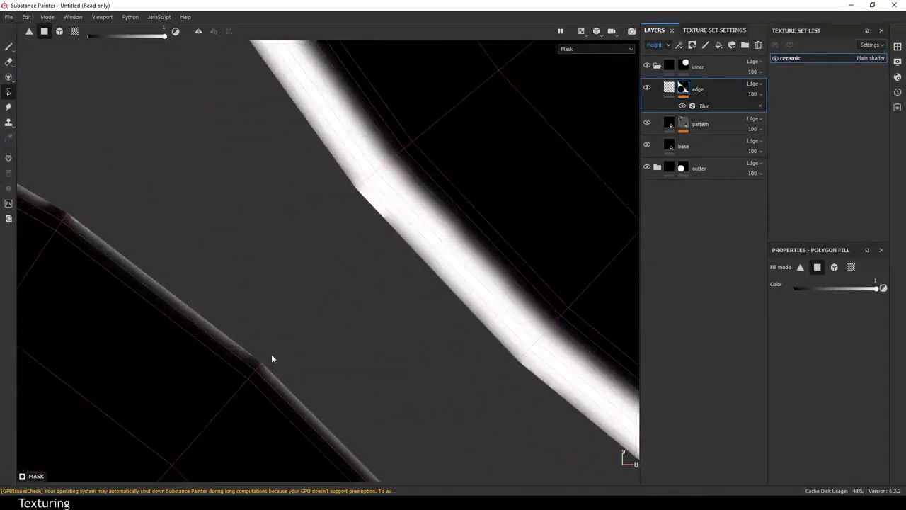
Fill the other island's edge strip polygons white, stretch by stretch
left_click(269, 359)
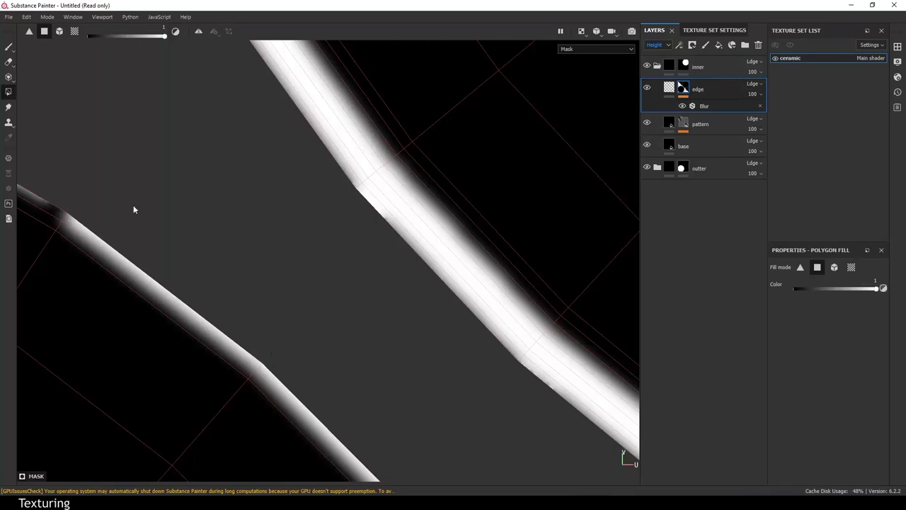
middle_click_drag(152, 217, 502, 330)
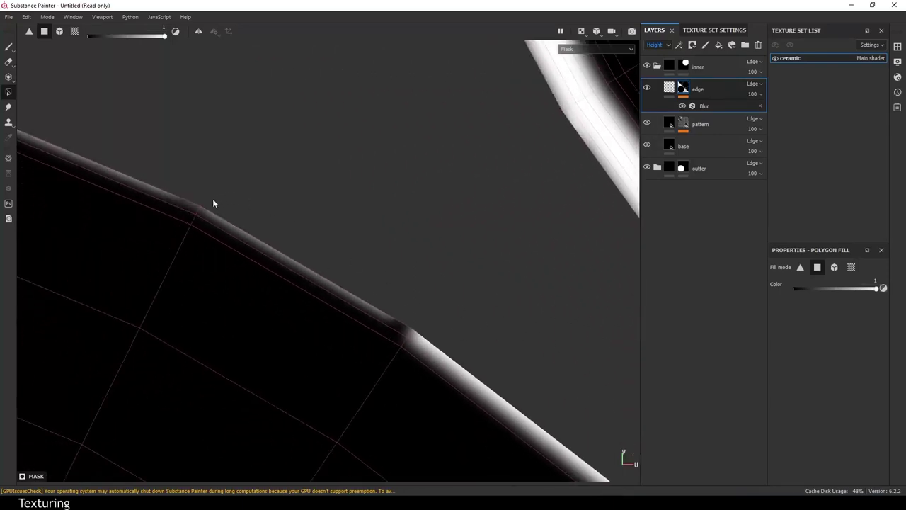
left_click(196, 211)
middle_click_drag(157, 205, 531, 333)
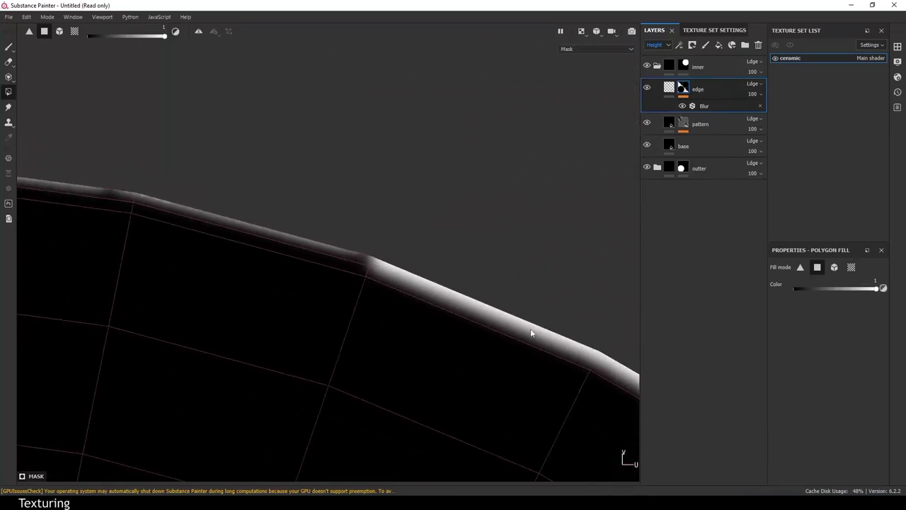
left_click(138, 198)
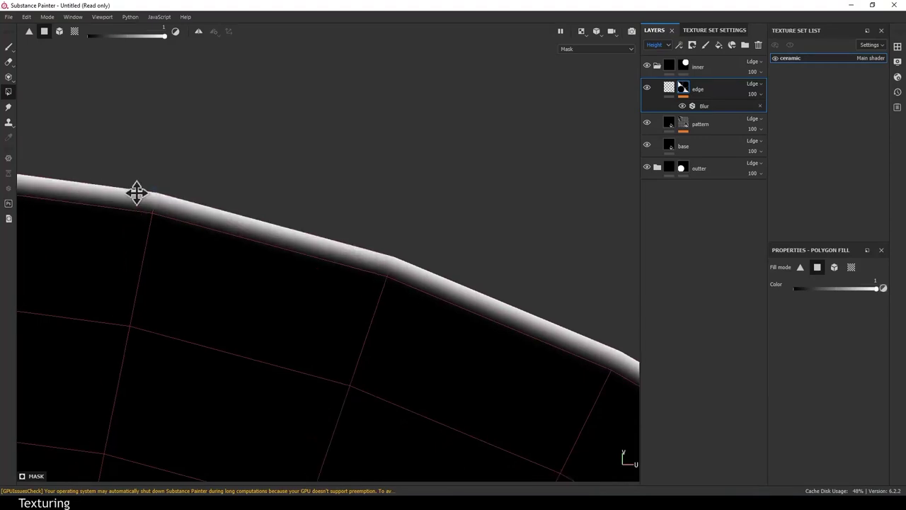
middle_click_drag(135, 192, 594, 245)
left_click(188, 213)
left_click(183, 214)
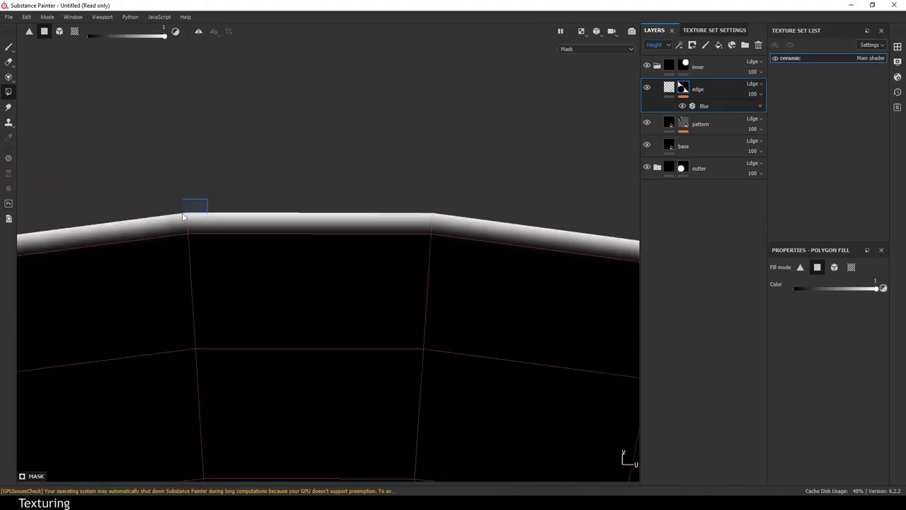
mouse_move(184, 212)
middle_mouse_down()
mouse_move(81, 236)
mouse_move(478, 190)
middle_mouse_up()
Continue filling rim strip polygons white through the steeper and vertical sections
left_click(142, 253)
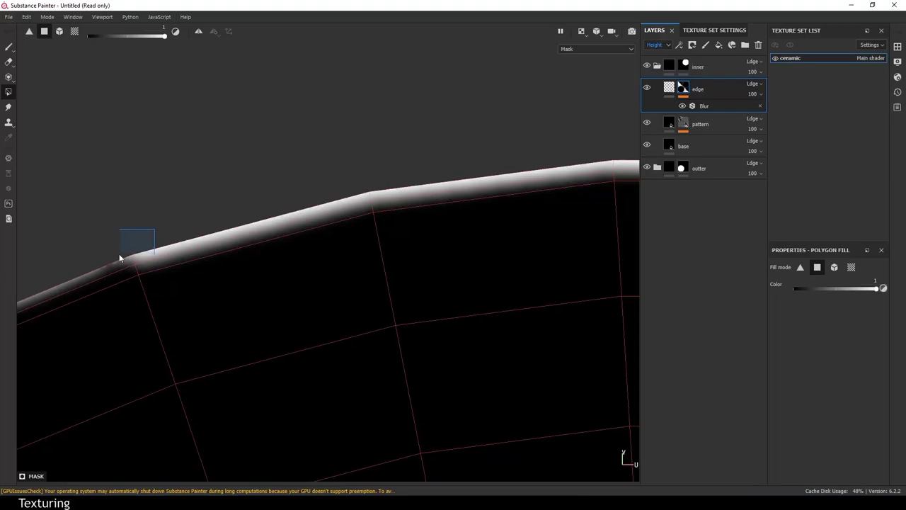
left_click(128, 262)
mouse_move(128, 263)
middle_mouse_down()
mouse_move(390, 176)
mouse_move(200, 243)
mouse_move(280, 209)
middle_mouse_up()
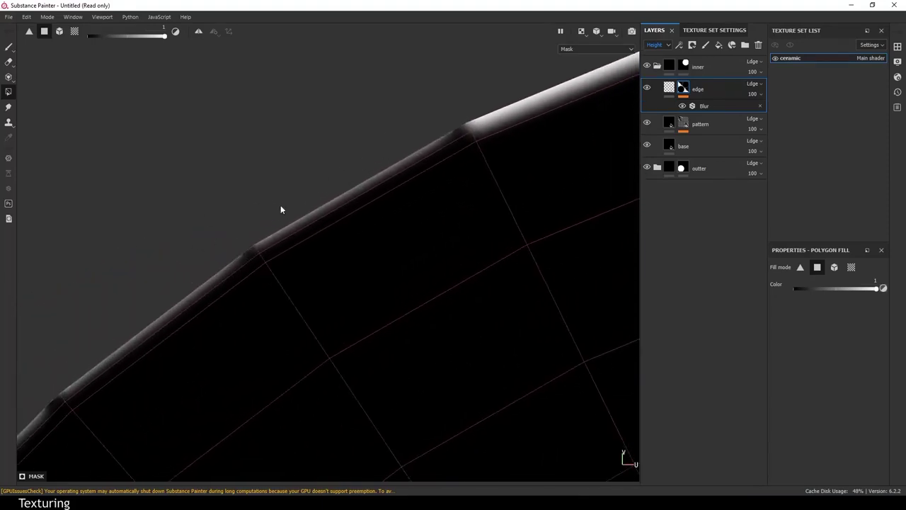
left_click(252, 248)
mouse_move(253, 247)
middle_mouse_down()
mouse_move(257, 269)
mouse_move(203, 315)
middle_mouse_up()
left_click(101, 404)
mouse_move(102, 405)
middle_mouse_down()
mouse_move(261, 295)
mouse_move(273, 386)
mouse_move(266, 377)
middle_mouse_up()
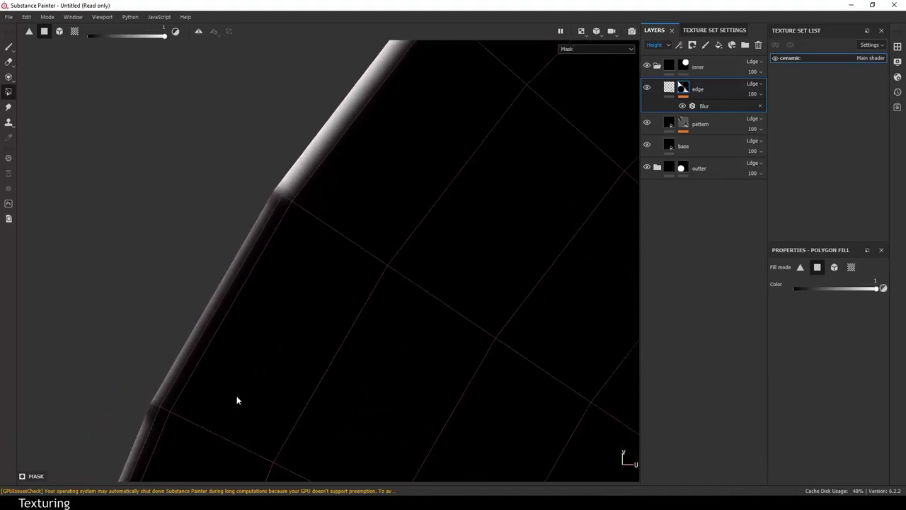
left_click(153, 407)
mouse_move(170, 416)
middle_mouse_down()
mouse_move(360, 113)
mouse_move(198, 364)
mouse_move(347, 97)
middle_mouse_up()
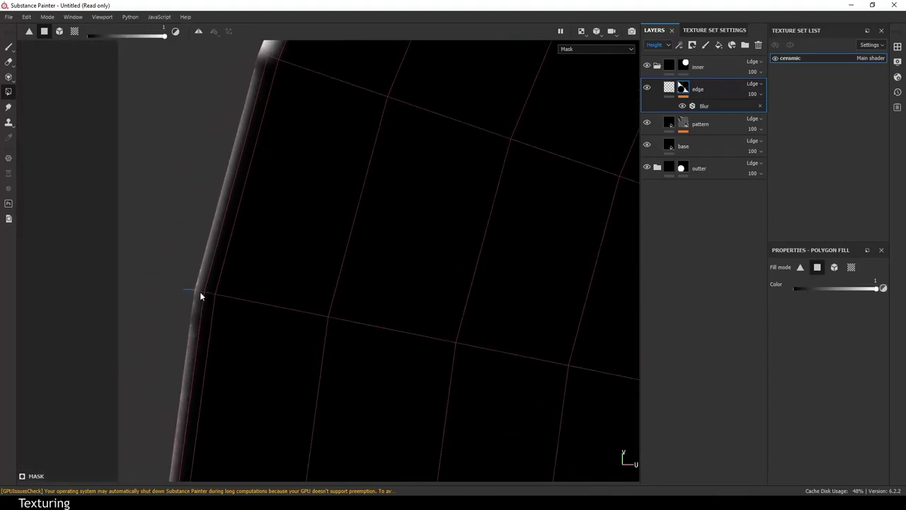
left_click(197, 296)
mouse_move(198, 293)
middle_mouse_down()
mouse_move(289, 92)
mouse_move(173, 347)
mouse_move(167, 258)
middle_mouse_up()
Polygon-fill the nearby and right-hand rim strip sections white in the edge mask
left_click(202, 342)
mouse_move(201, 331)
middle_mouse_down()
mouse_move(283, 158)
mouse_move(277, 411)
mouse_move(257, 273)
middle_mouse_up()
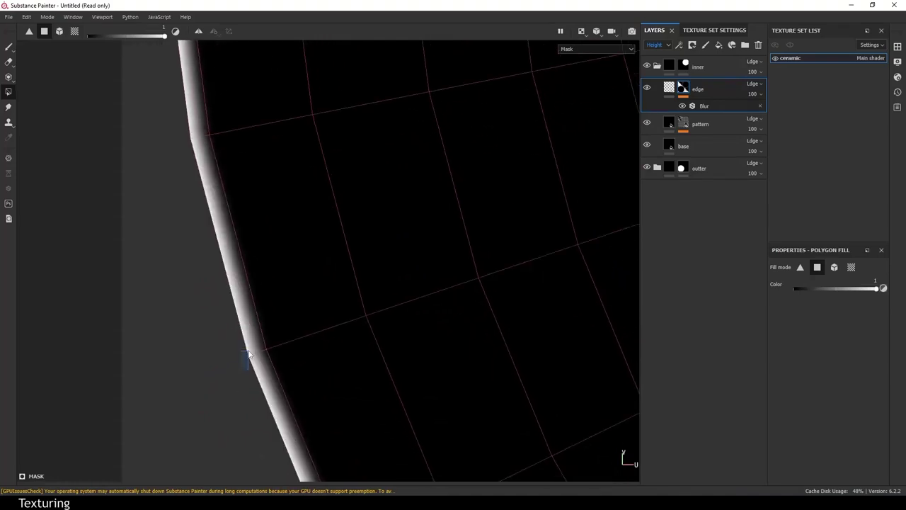
middle_click_drag(437, 389, 400, 290)
left_click(213, 247)
mouse_move(212, 247)
middle_mouse_down()
mouse_move(265, 128)
mouse_move(400, 330)
mouse_move(308, 399)
mouse_move(370, 227)
mouse_move(421, 381)
mouse_move(386, 327)
middle_mouse_up()
left_click(312, 375)
left_click(320, 377)
mouse_move(385, 366)
middle_mouse_down()
mouse_move(453, 318)
mouse_move(281, 234)
middle_mouse_up()
left_click(297, 263)
mouse_move(427, 360)
middle_mouse_down()
mouse_move(390, 320)
mouse_move(395, 361)
middle_mouse_up()
left_click(414, 349)
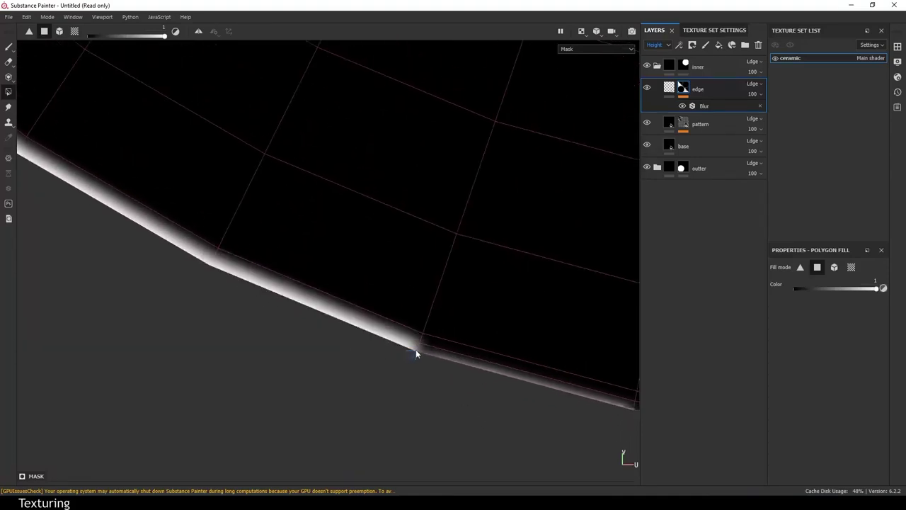
middle_click_drag(538, 378, 490, 361)
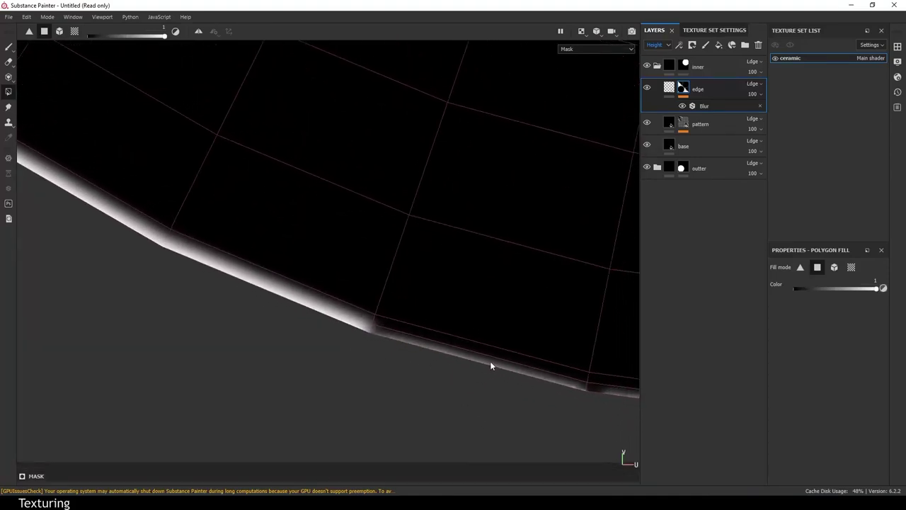
left_click(490, 365)
left_click(598, 391)
middle_click_drag(586, 385, 128, 327)
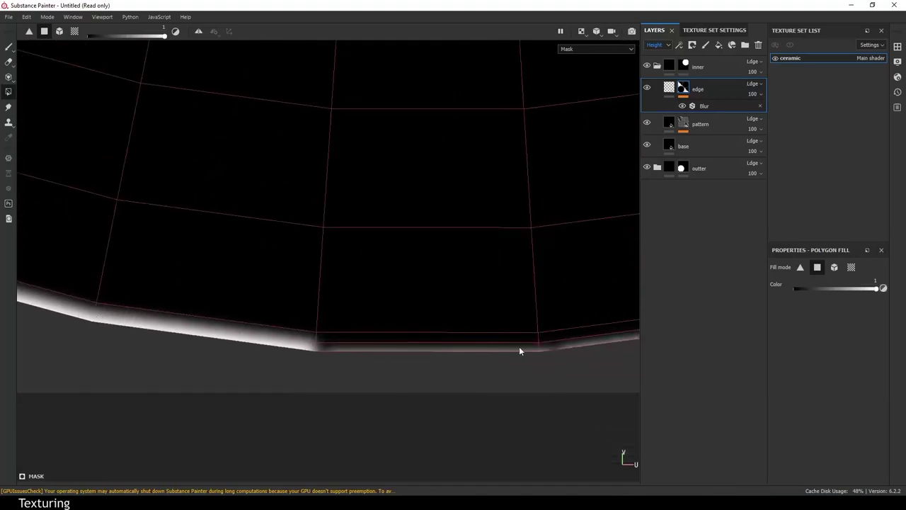
left_click(565, 346)
middle_click_drag(607, 356, 494, 361)
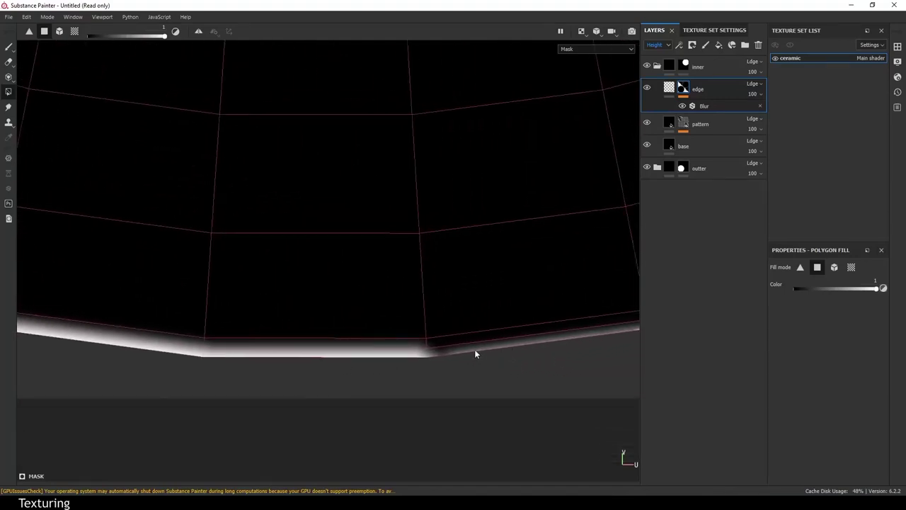
left_click(485, 346)
middle_click_drag(556, 349, 337, 365)
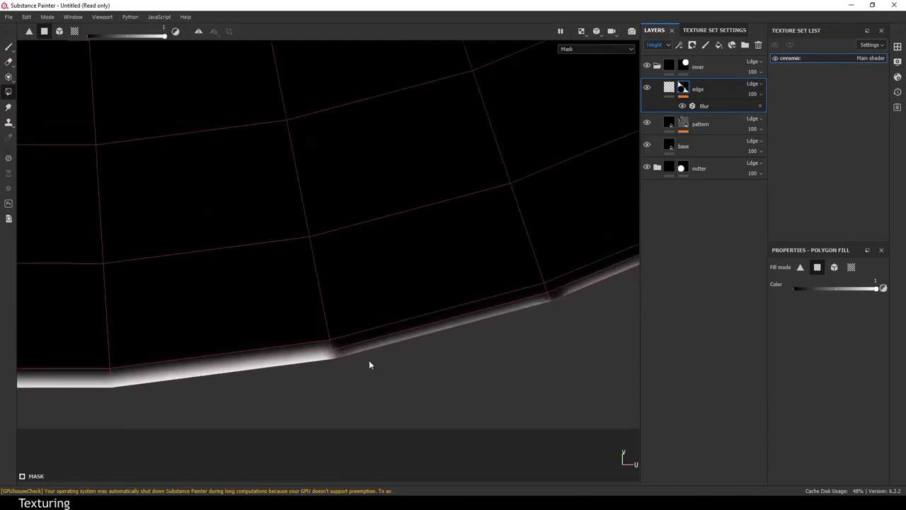
left_click(532, 300)
left_click(598, 279)
Fill the upper, curving rim strip sections white until no dark part of the strip remains
middle_click_drag(605, 277, 270, 420)
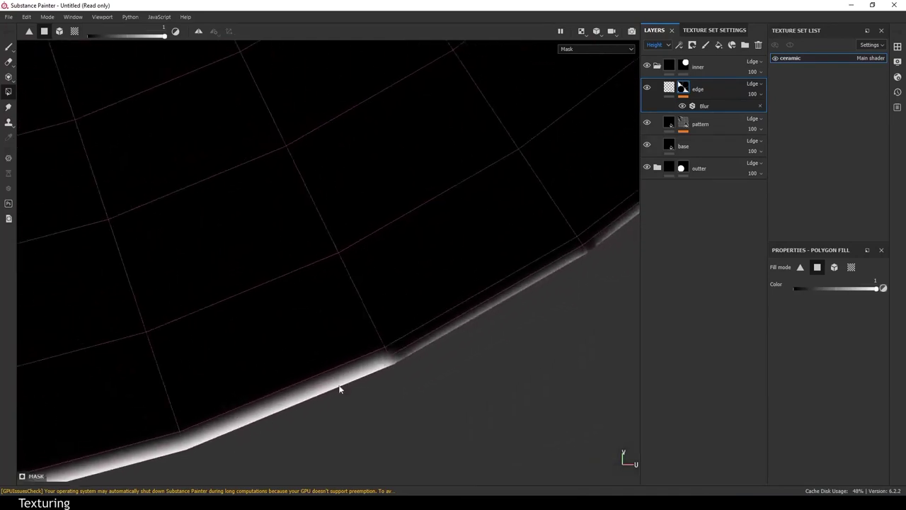
left_click(582, 251)
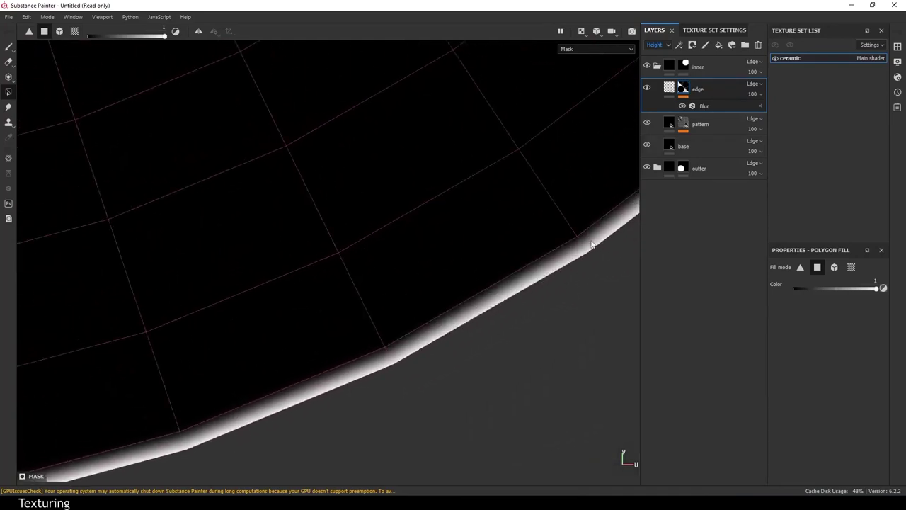
left_click(591, 241)
middle_click_drag(591, 241, 474, 263)
left_click(563, 153)
left_click(572, 142)
middle_click_drag(572, 142, 527, 300)
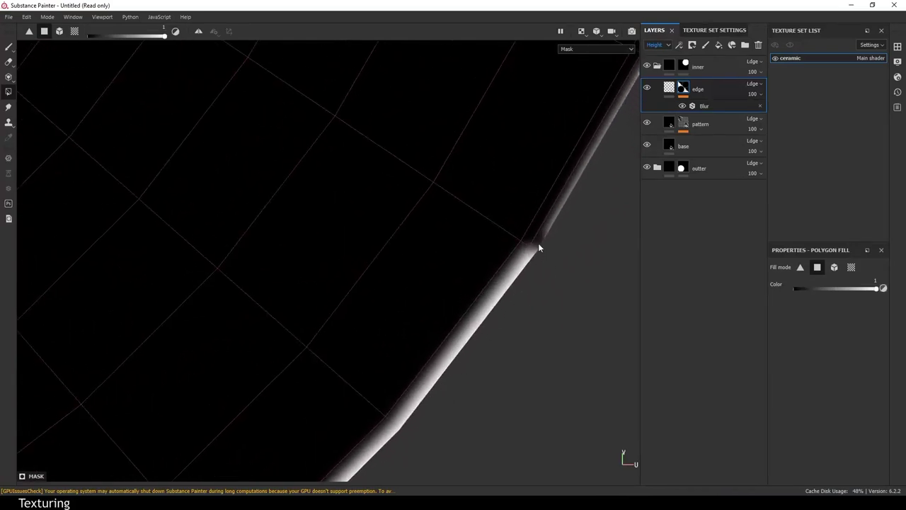
left_click(538, 243)
middle_click_drag(587, 196, 479, 273)
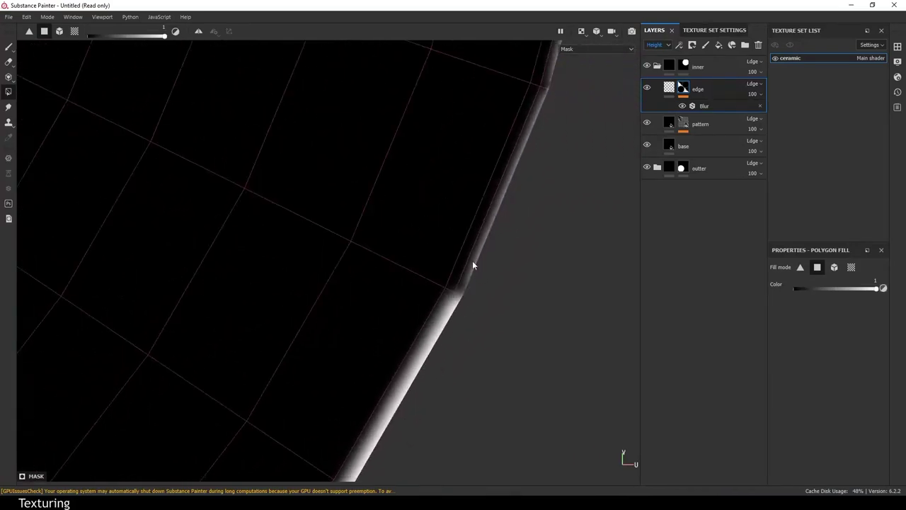
left_click(545, 92)
middle_click_drag(545, 92, 511, 303)
left_click(525, 161)
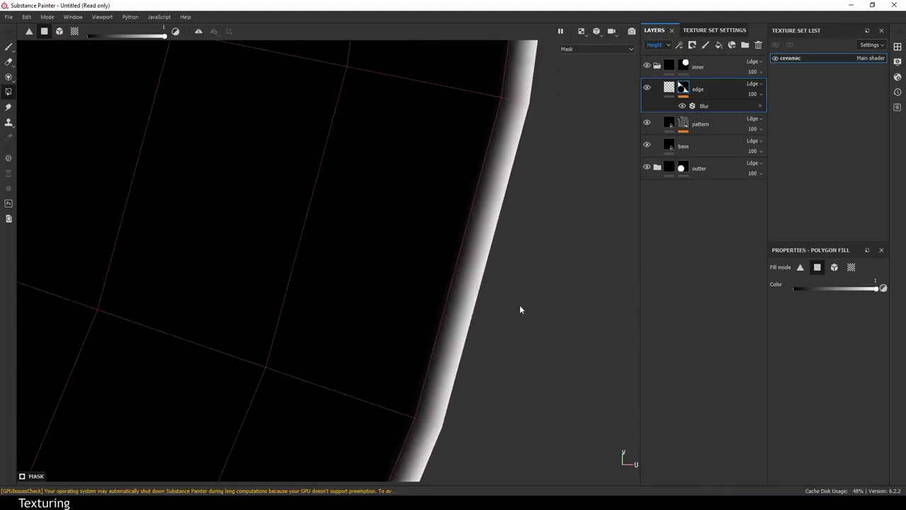
scroll(510, 303, "down", 2)
middle_click_drag(523, 127, 505, 339)
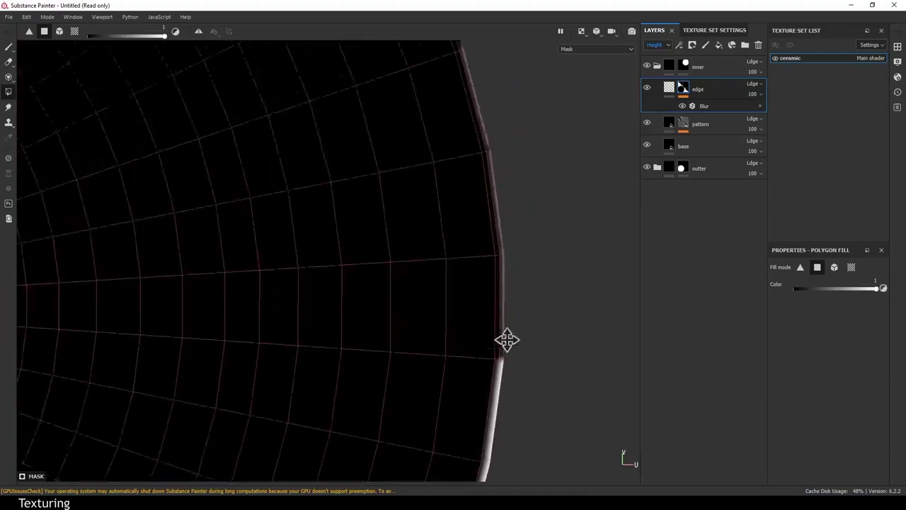
scroll(504, 245, "up", 2)
left_click(506, 263)
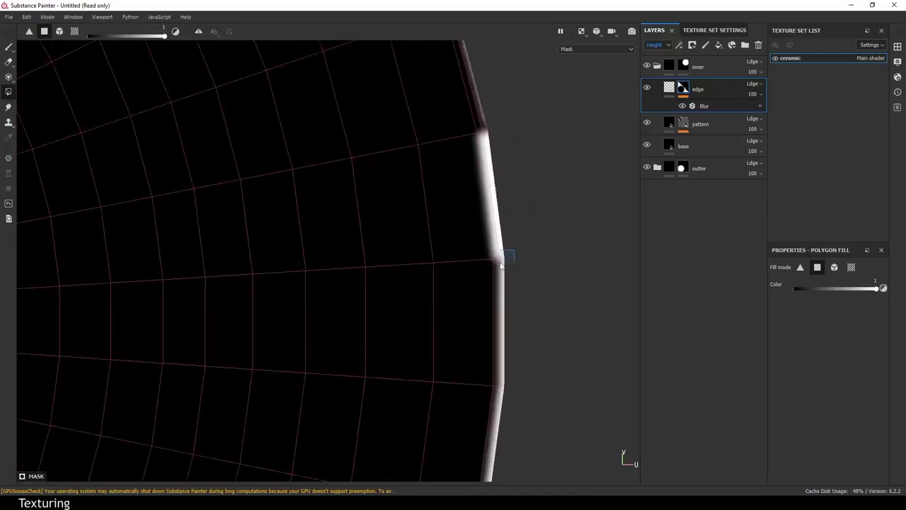
left_click(487, 106)
left_click_drag(535, 203, 513, 277, "alt")
left_click(460, 176)
left_click_drag(488, 191, 514, 276, "alt")
left_click(463, 222)
Adjust the Blur filter's intensity on the rim mask, checking the bowl from the side and below
scroll(460, 230, "down", 2)
scroll(450, 237, "down", 2)
left_click_drag(452, 231, 453, 237, "alt")
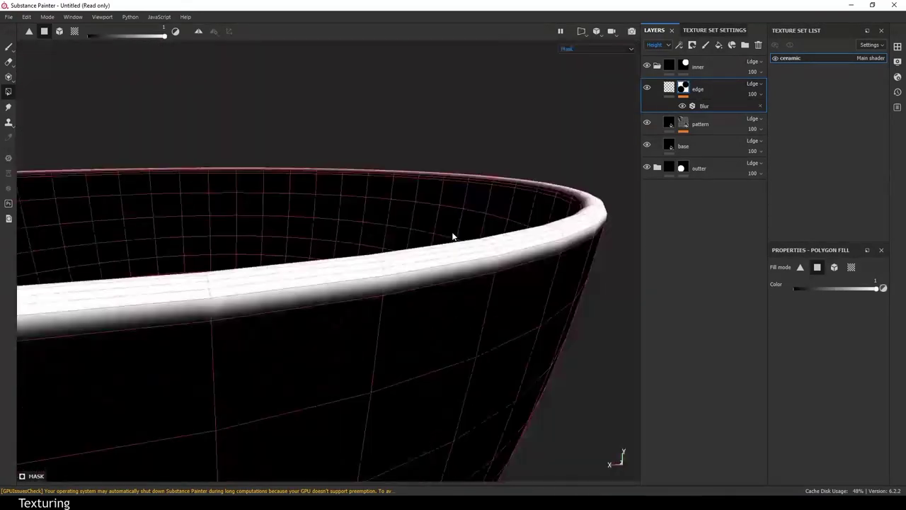
mouse_move(473, 337)
left_mouse_down("alt")
mouse_move(413, 132)
mouse_move(386, 311)
left_mouse_up("alt")
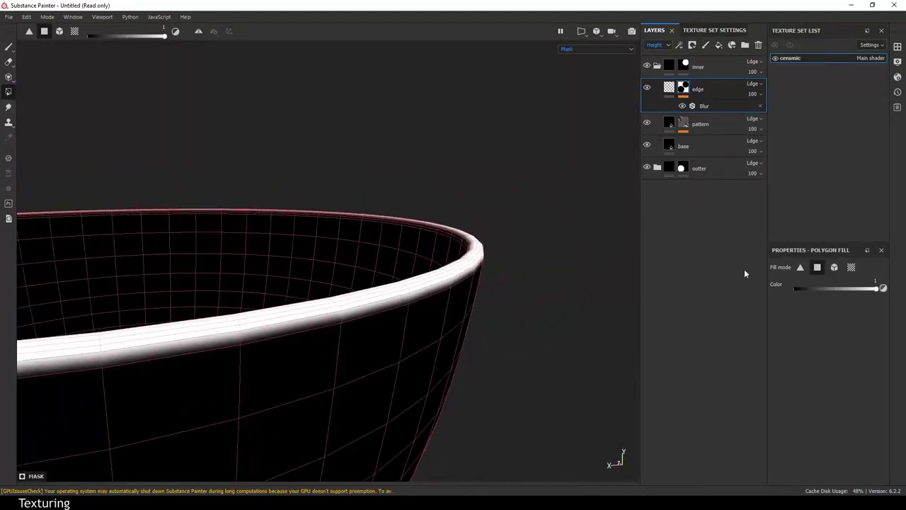
left_click(701, 106)
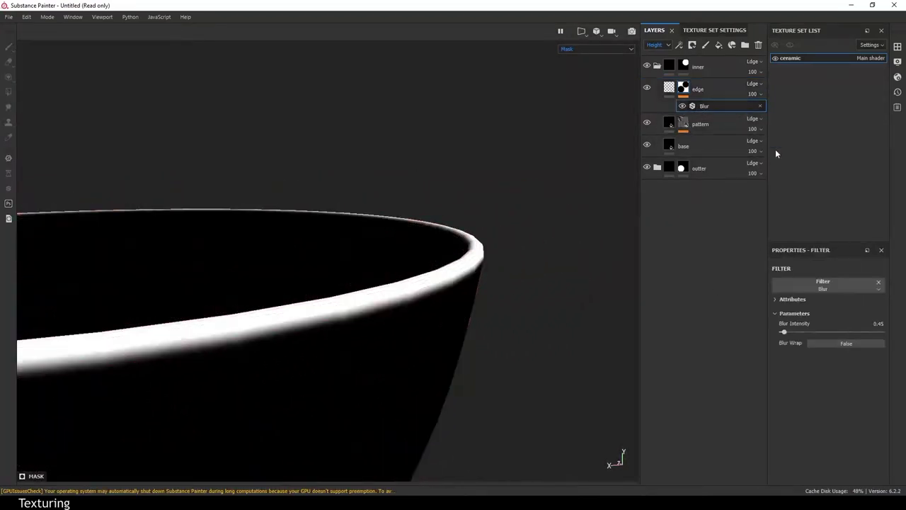
mouse_move(783, 331)
left_mouse_down()
mouse_move(820, 334)
mouse_move(770, 331)
mouse_move(788, 340)
left_mouse_up()
mouse_move(502, 386)
left_mouse_down("alt")
mouse_move(338, 257)
mouse_move(457, 202)
mouse_move(425, 219)
mouse_move(478, 122)
mouse_move(481, 307)
left_mouse_up("alt")
left_click(669, 87)
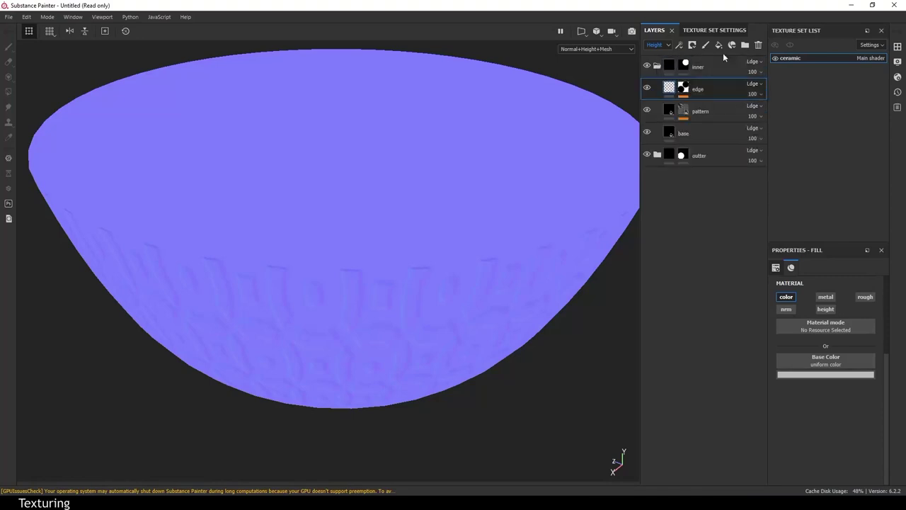
Create a top-level folder named 'edge', move the edge layer into it, and collapse the inner folder
left_click(745, 46)
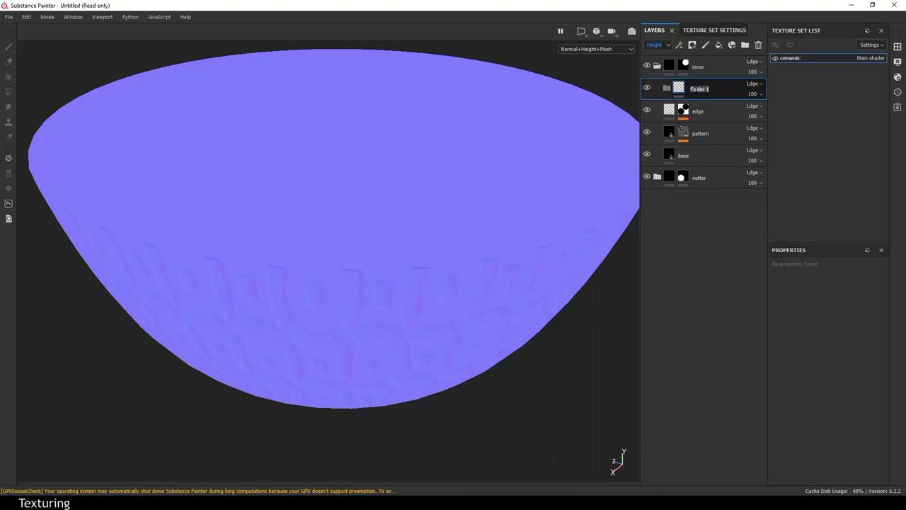
type("edge")
key("Return")
left_click_drag(690, 92, 671, 57)
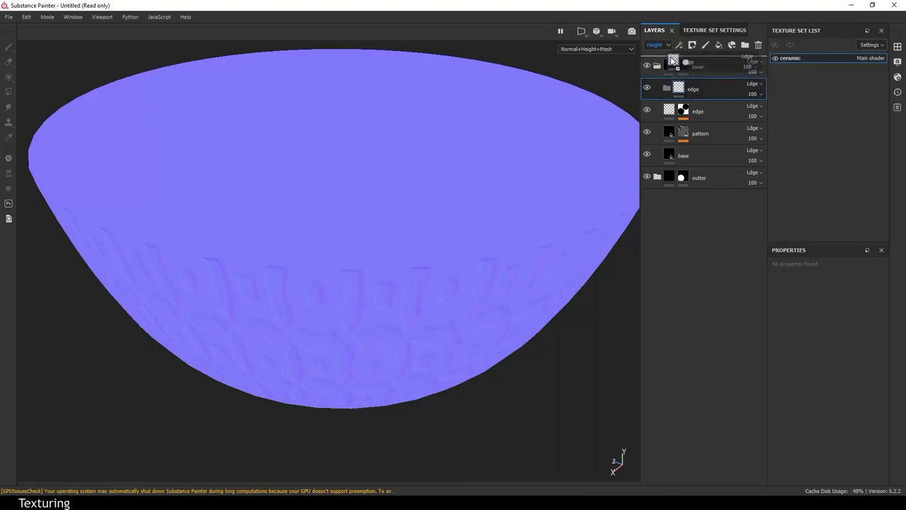
left_click(669, 108)
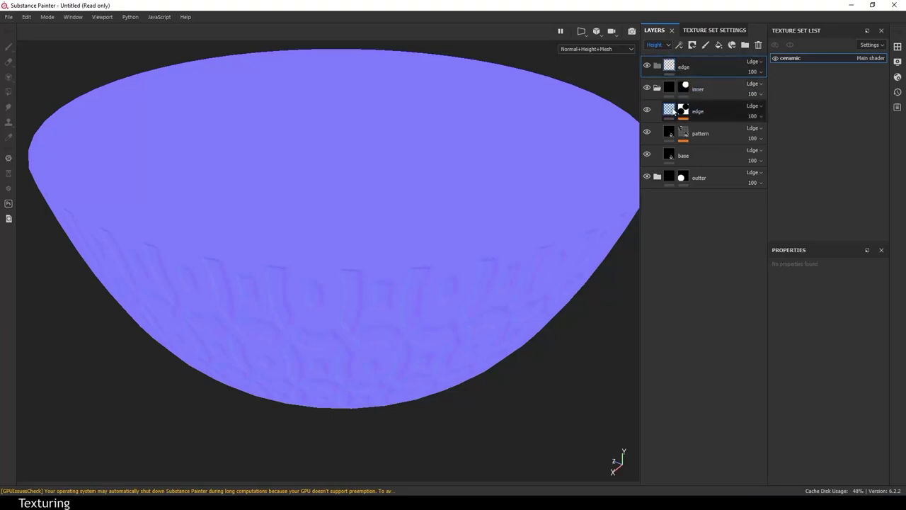
left_click_drag(669, 106, 670, 68)
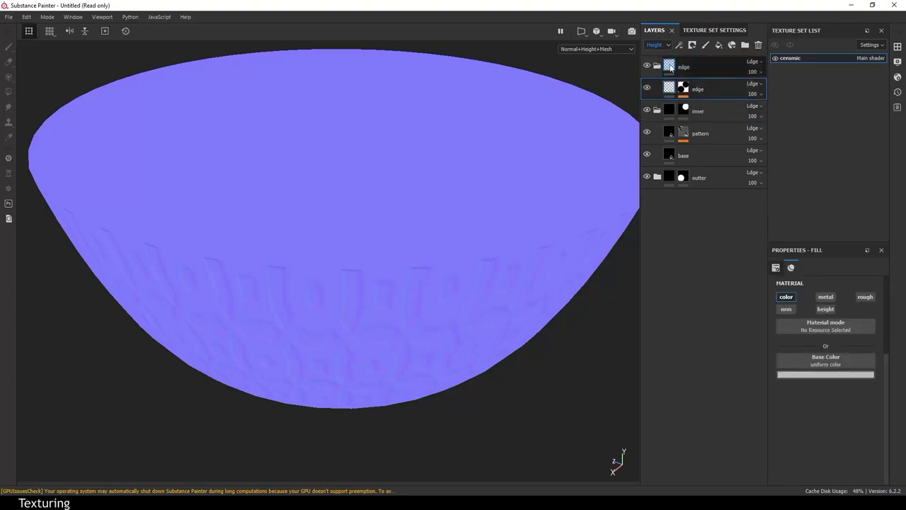
left_click(658, 111)
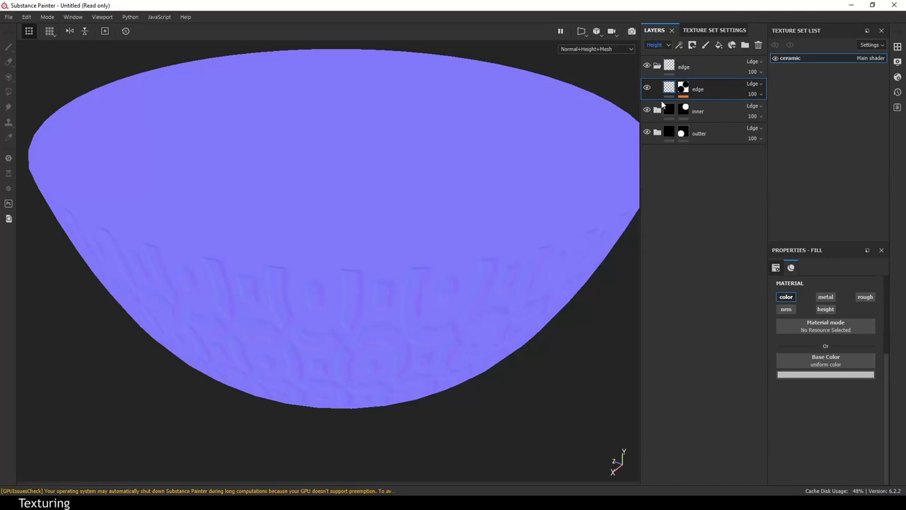
left_click(578, 50)
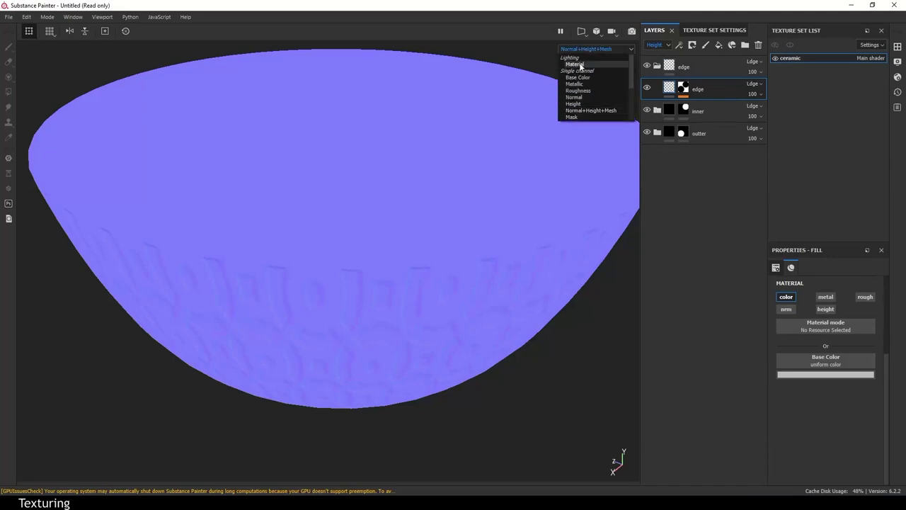
Switch the viewport back to the full material and inspect the rim up close
left_click(577, 64)
mouse_move(498, 169)
right_mouse_down("alt")
mouse_move(439, 192)
mouse_move(522, 215)
right_mouse_up("alt")
left_click_drag(521, 215, 522, 186, "alt")
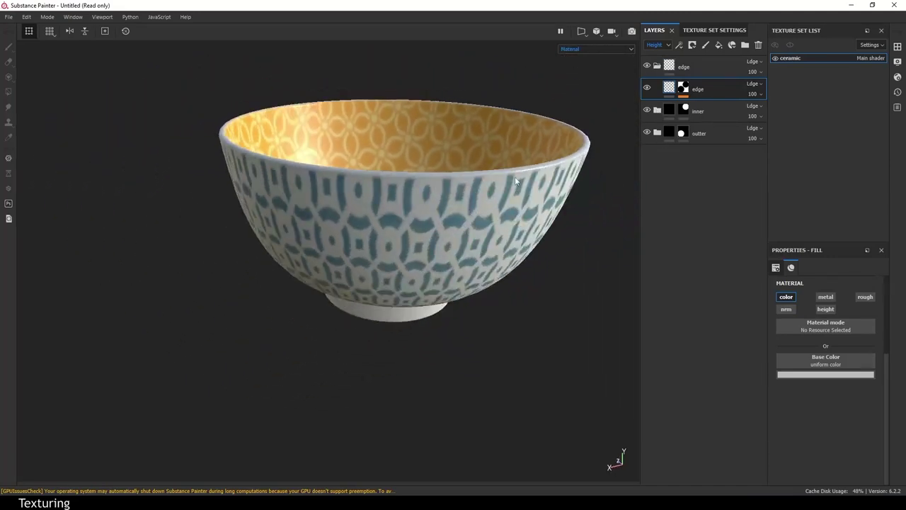
right_click_drag(521, 186, 509, 247, "alt")
middle_click_drag(509, 248, 510, 282, "alt")
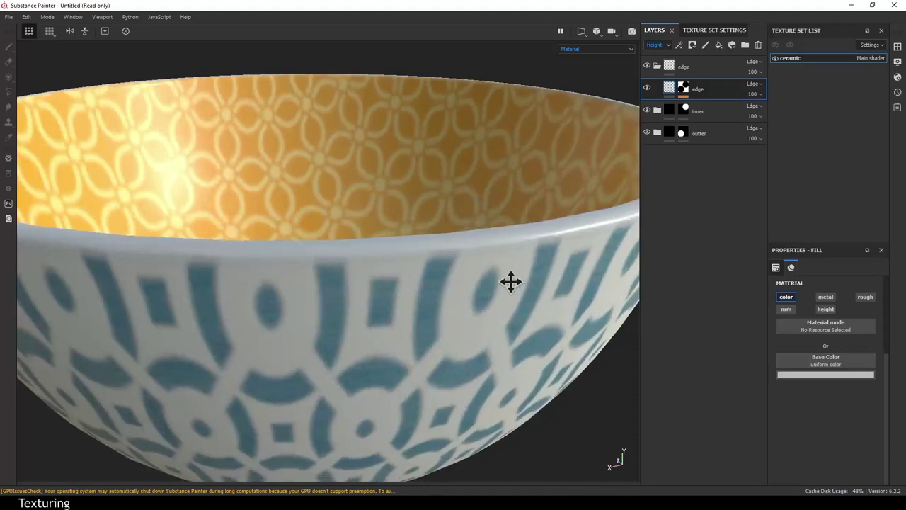
right_click_drag(510, 282, 482, 276, "alt")
left_click_drag(483, 276, 577, 224, "alt")
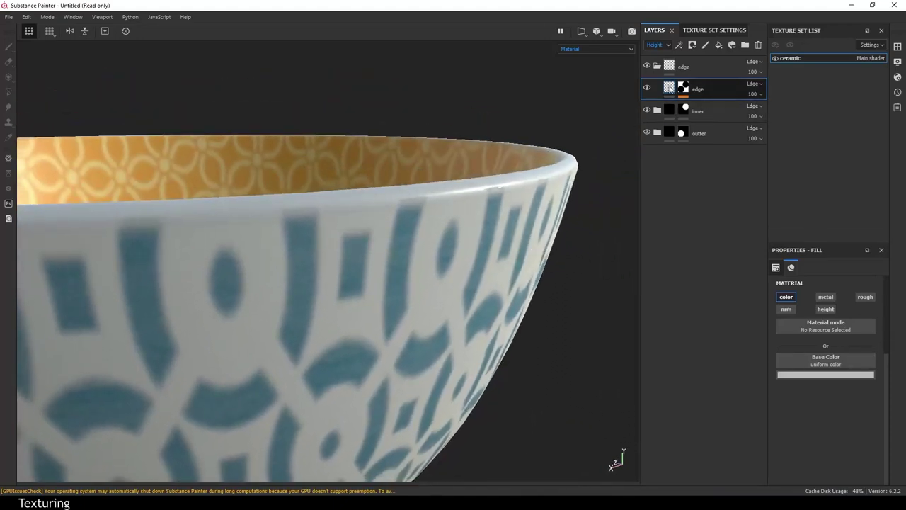
Set the edge layer's blend mode to Normal, compare with the reference photo, and select its mask
left_click(760, 86)
left_click(760, 92)
mouse_move(562, 266)
left_mouse_down("alt")
mouse_move(536, 240)
mouse_move(647, 253)
mouse_move(639, 299)
mouse_move(414, 192)
mouse_move(441, 182)
mouse_move(461, 190)
left_mouse_up("alt")
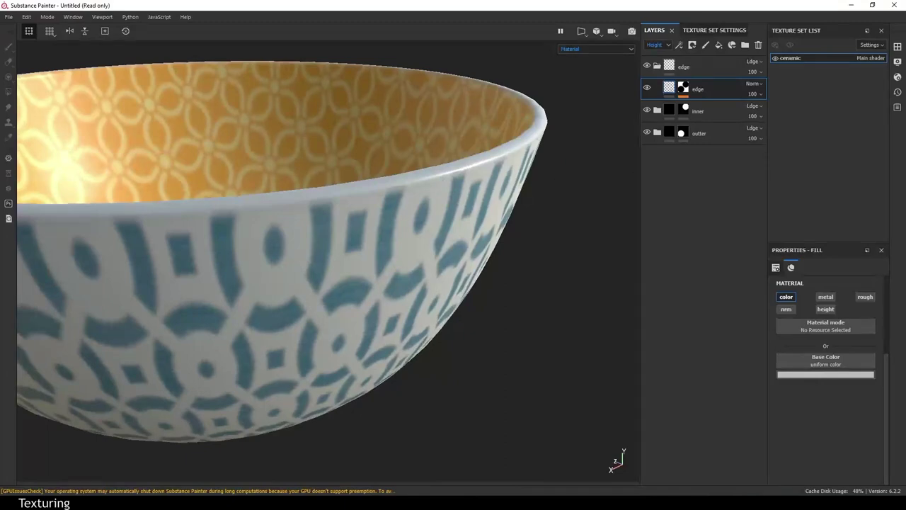
mouse_move(895, 177)
left_mouse_down()
mouse_move(348, 194)
mouse_move(323, 169)
mouse_move(300, 166)
mouse_move(899, 106)
left_mouse_up()
mouse_move(403, 273)
left_mouse_down("alt")
mouse_move(434, 231)
mouse_move(453, 226)
left_mouse_up("alt")
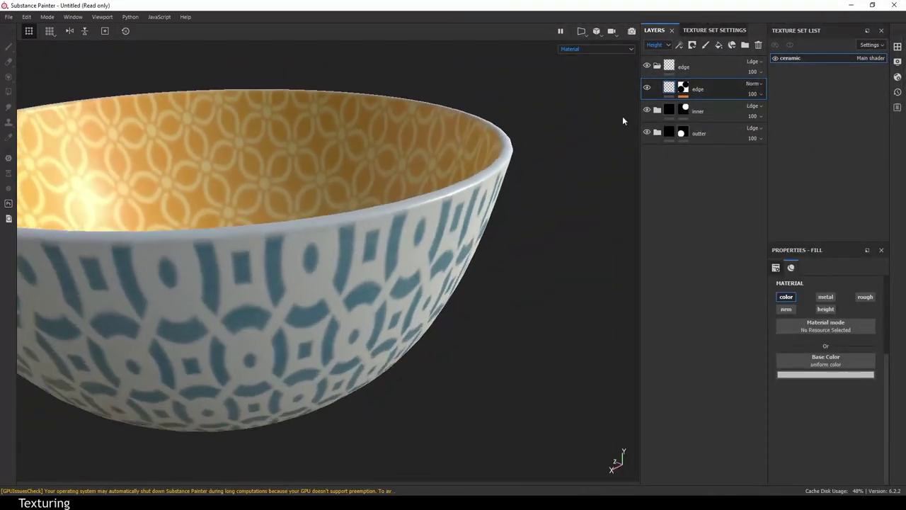
left_click(683, 90)
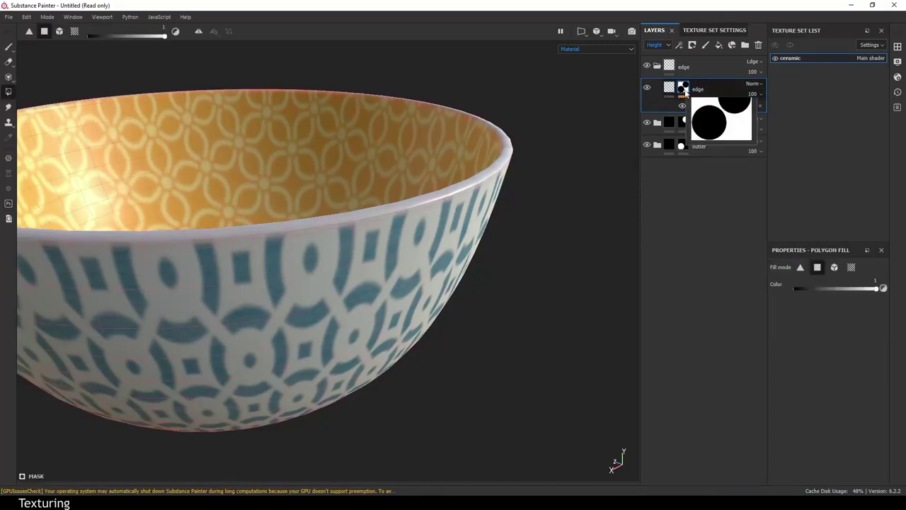
Copy the edge layer's blurred mask and paste it into a new black mask on the edge folder
right_click(683, 92)
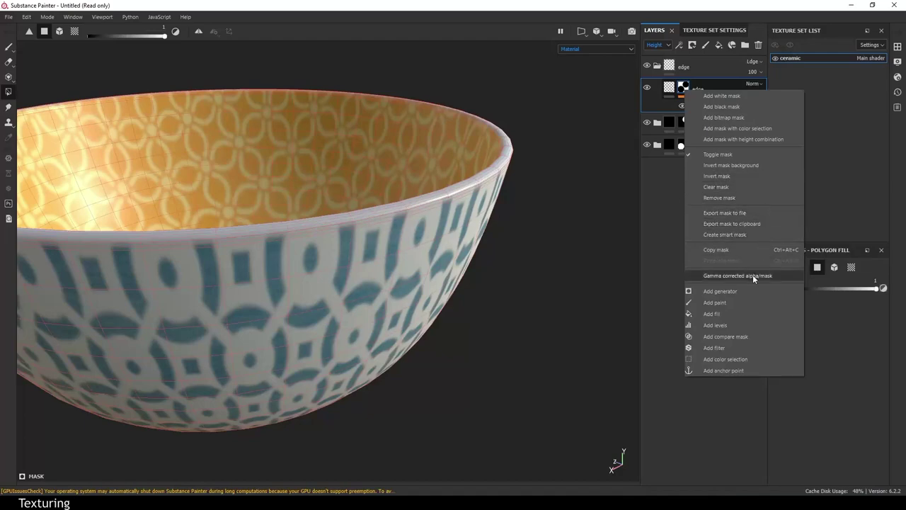
left_click(734, 248)
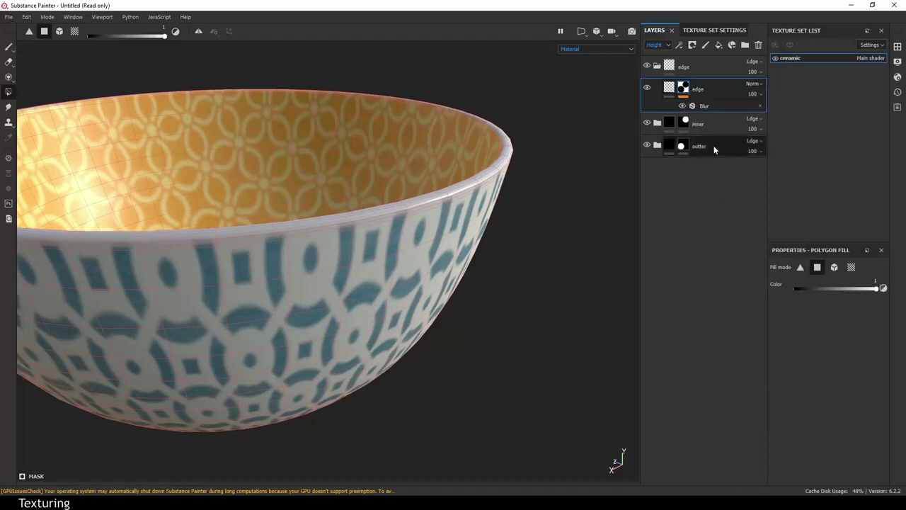
left_click(671, 66)
right_click(671, 65)
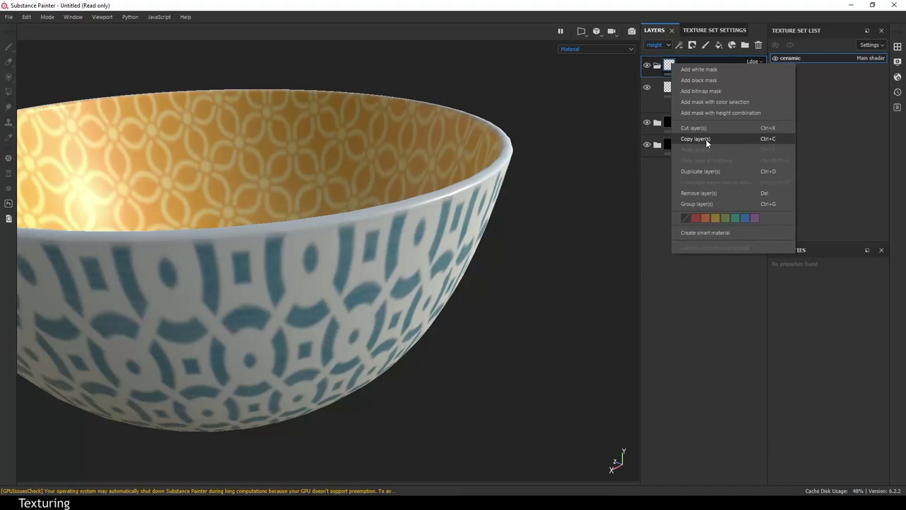
left_click(695, 80)
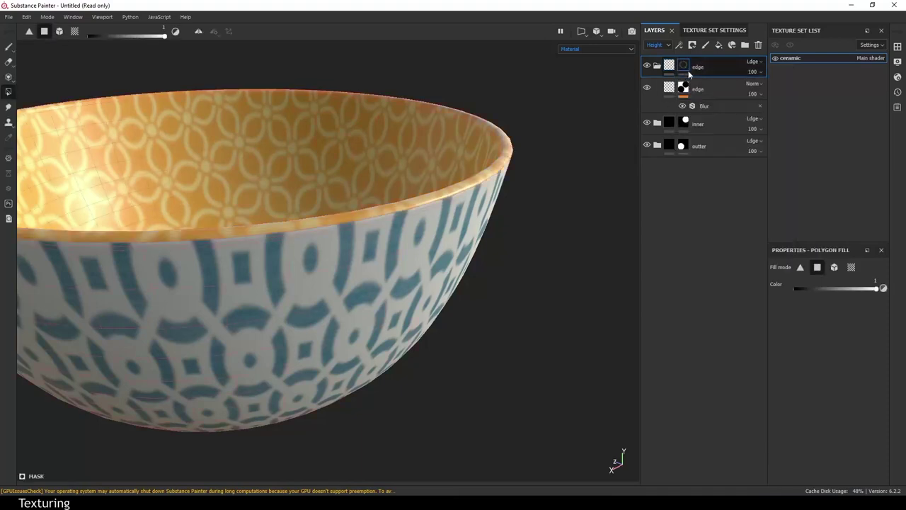
right_click(684, 67)
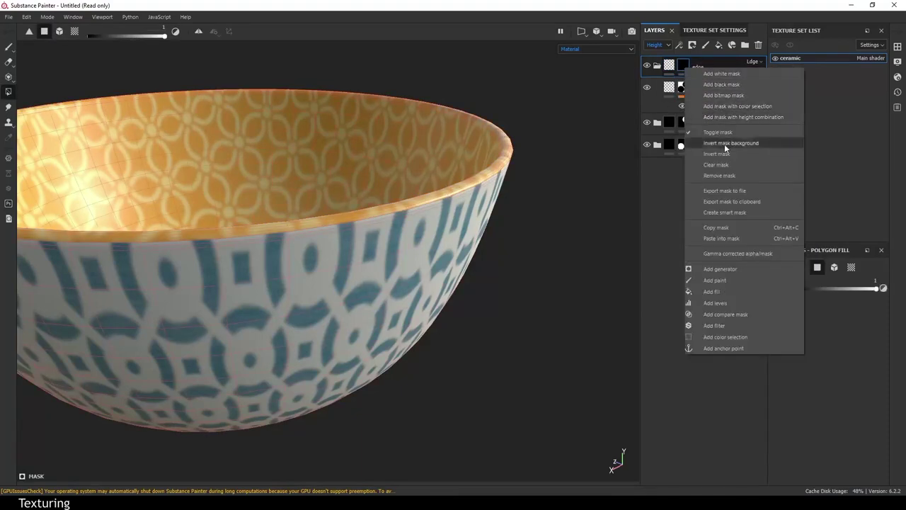
left_click(729, 239)
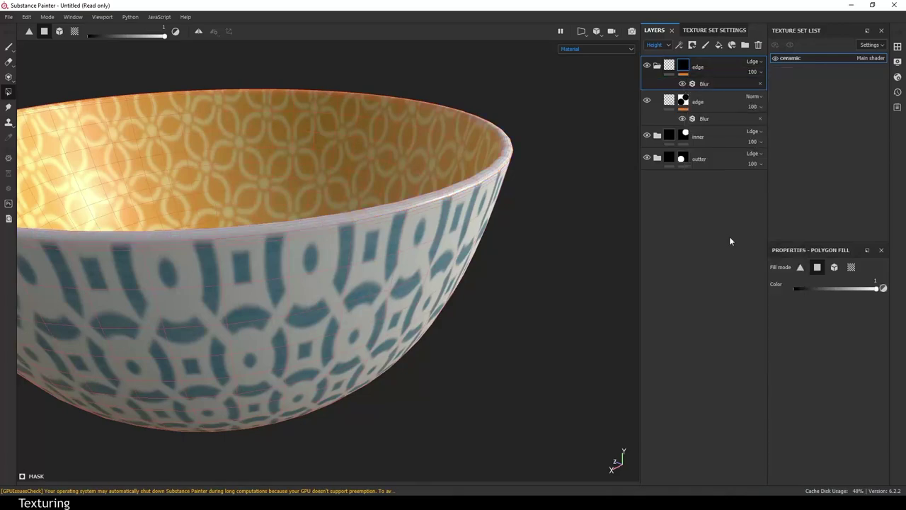
Remove the mask from the inner edge fill layer
left_click(684, 103)
right_click(685, 104)
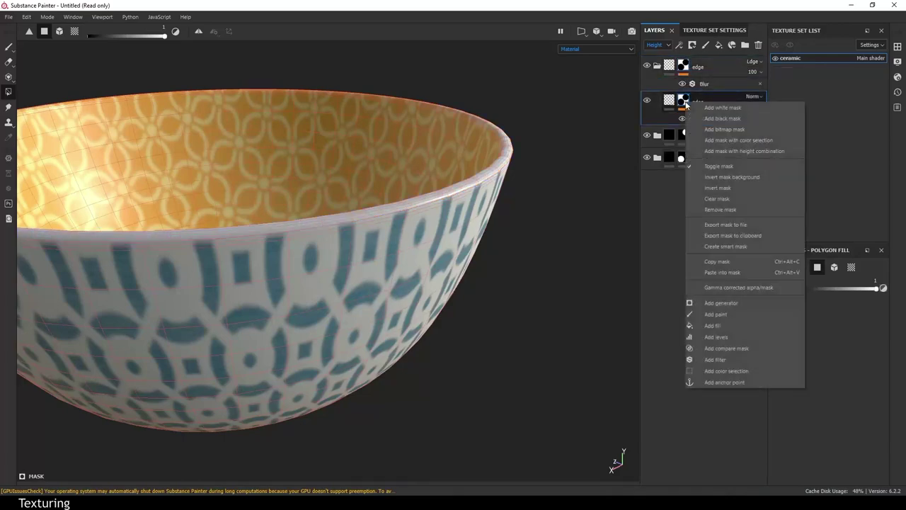
left_click(712, 211)
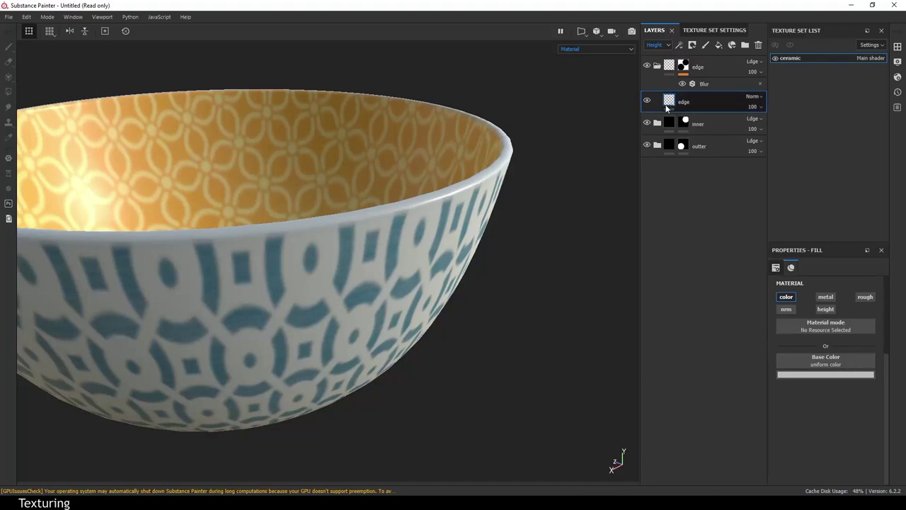
Set the edge fill's base colour to a warm off-white with hue 0.1 and value 0.65
left_click_drag(482, 186, 531, 191, "alt")
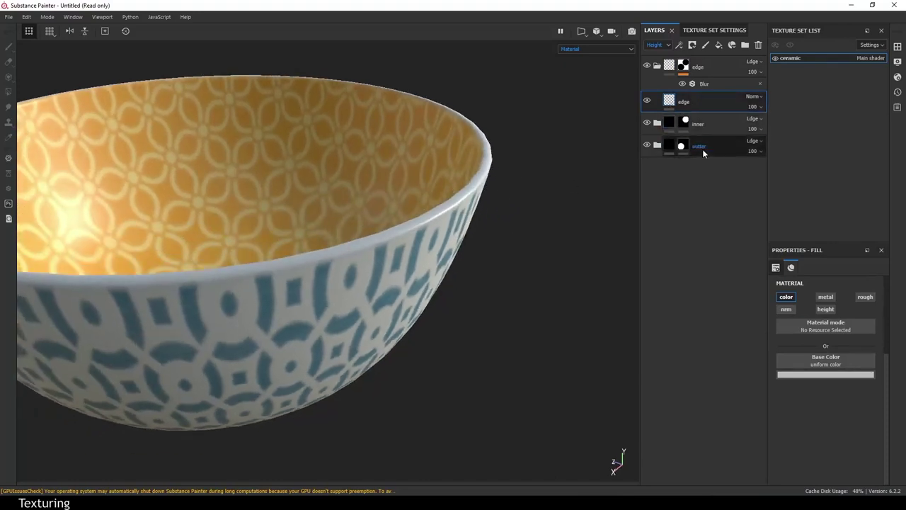
left_click(810, 375)
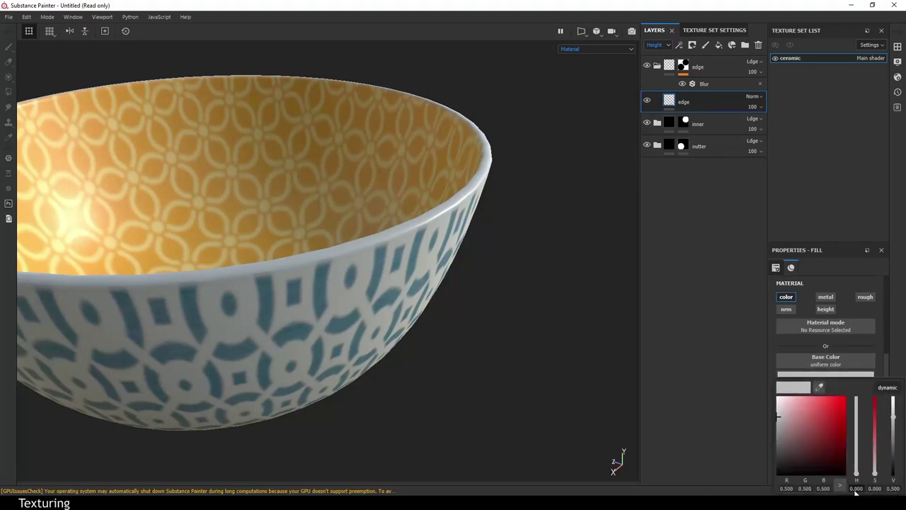
scroll(855, 490, "up", 1)
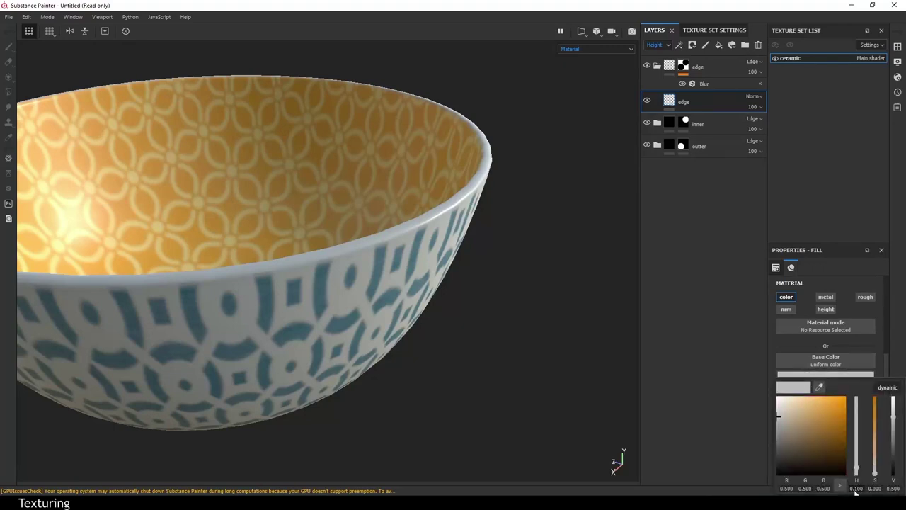
left_click(892, 489)
type("0.65")
key("Return")
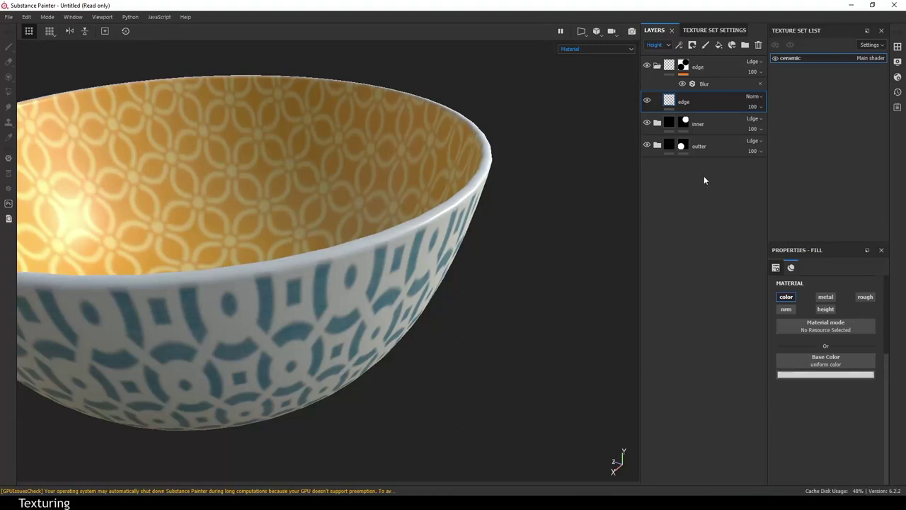
Enable the height and roughness channels on the edge fill (height 0, roughness 0.3)
left_click(826, 310)
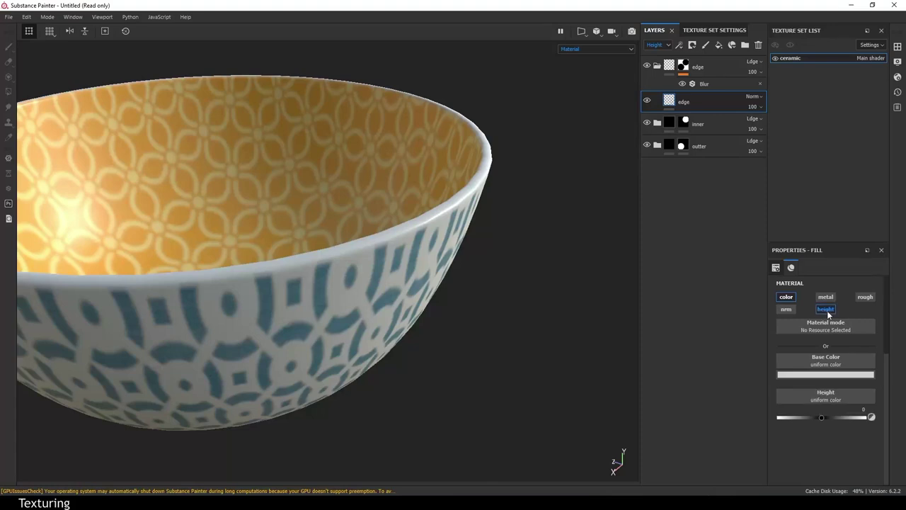
left_click(862, 301)
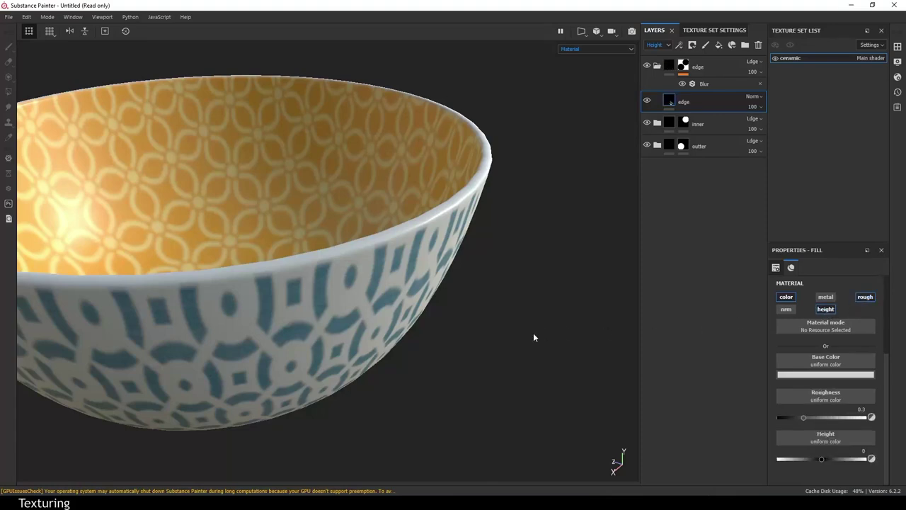
left_click_drag(533, 338, 482, 253, "alt")
left_click_drag(512, 314, 437, 160, "alt")
mouse_move(436, 160)
right_mouse_down("alt")
mouse_move(500, 294)
mouse_move(500, 315)
right_mouse_up("alt")
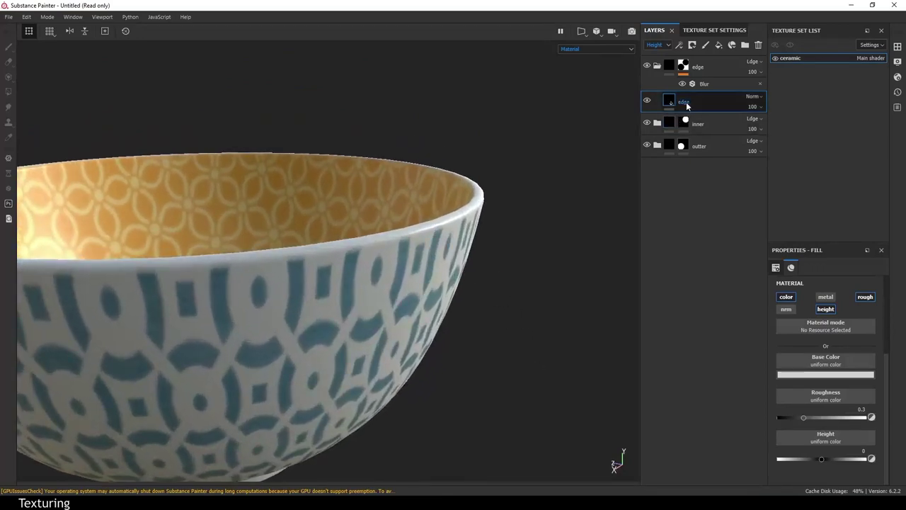
right_click(686, 105)
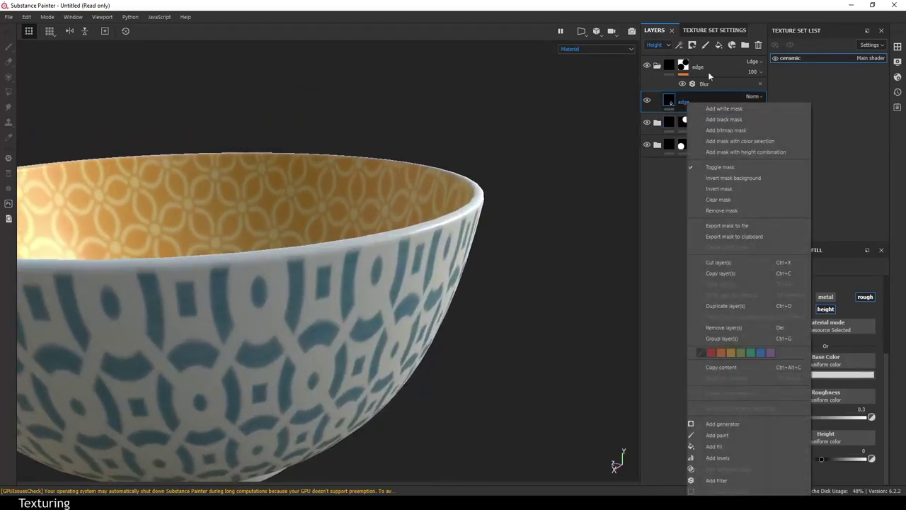
Add a fill layer named 'dirt' above edge with metallic, normal, roughness and height disabled
left_click(719, 46)
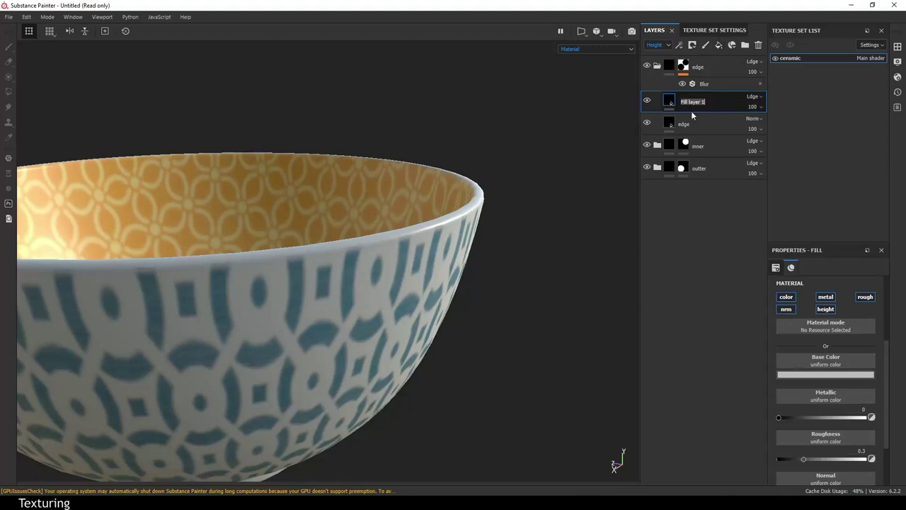
type("dirt")
key("Return")
left_click(786, 309)
left_click(825, 296)
left_click(862, 300)
left_click(825, 308)
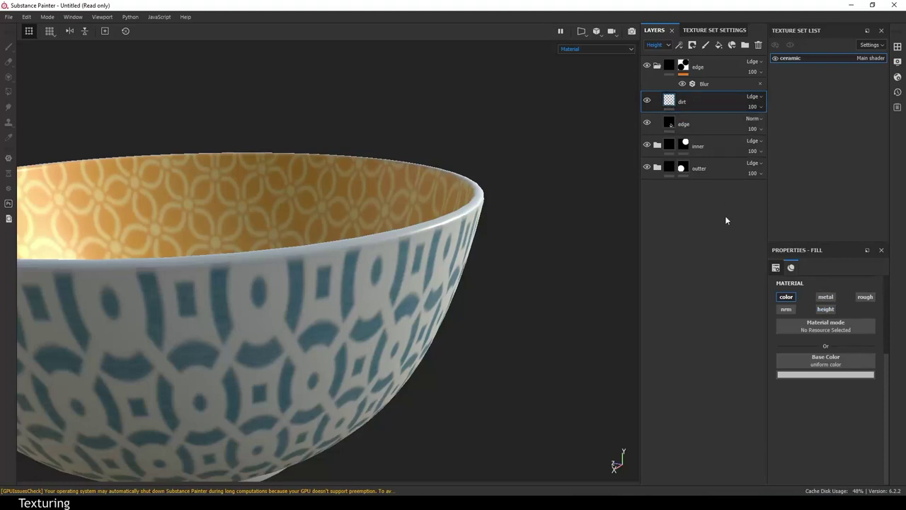
Check the pattern layer's blue, then set the dirt colour to H 0.568, S 0.27, V 0.29
left_click(657, 167)
left_click(673, 213)
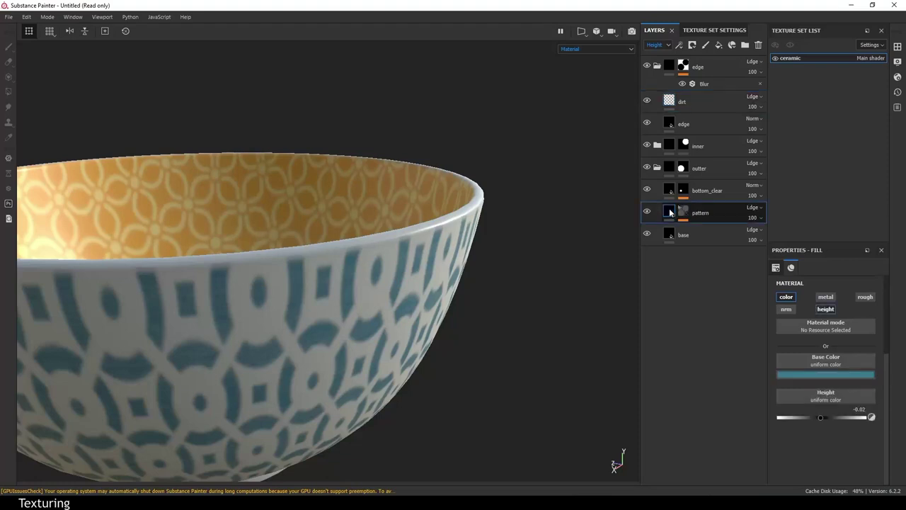
left_click(809, 374)
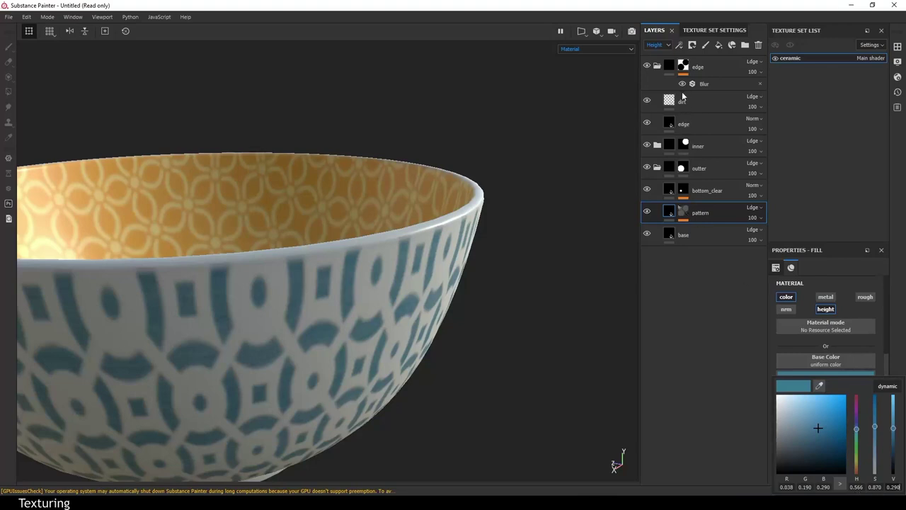
left_click(671, 106)
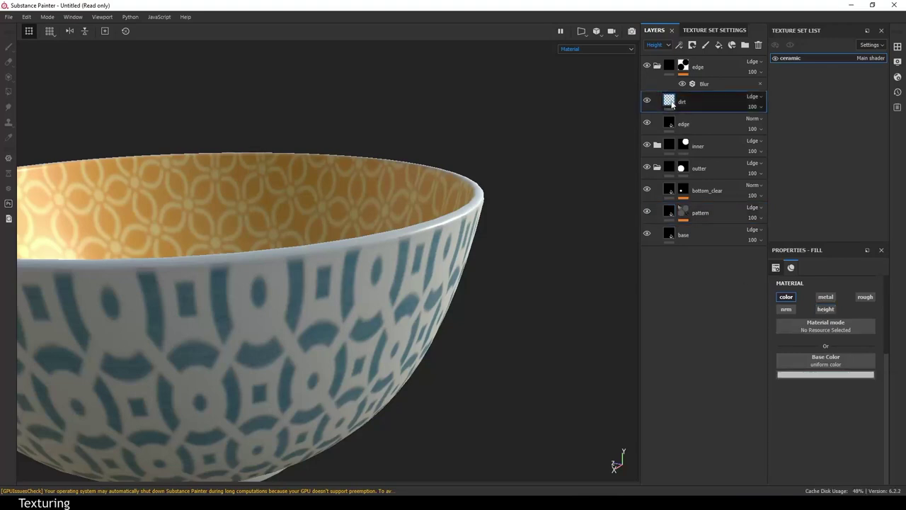
left_click(840, 374)
left_click(855, 488)
type("0.568")
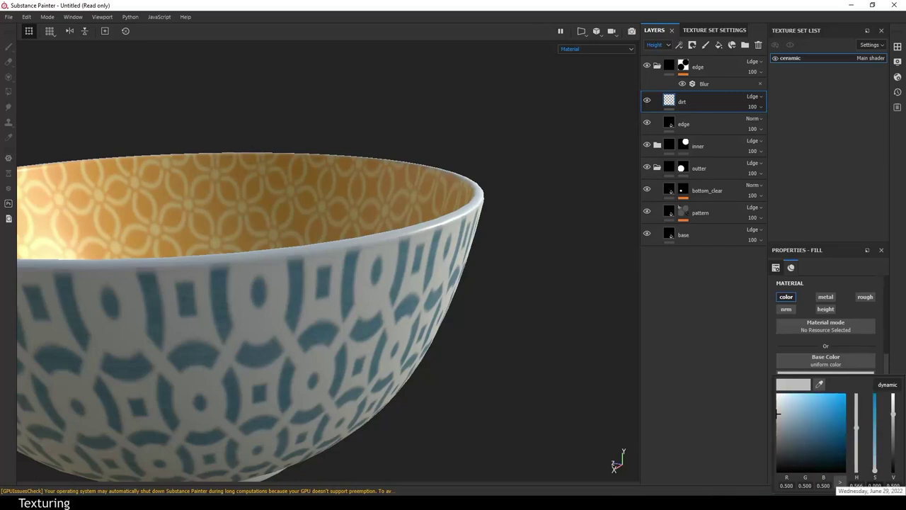
type("0.27")
key("Return")
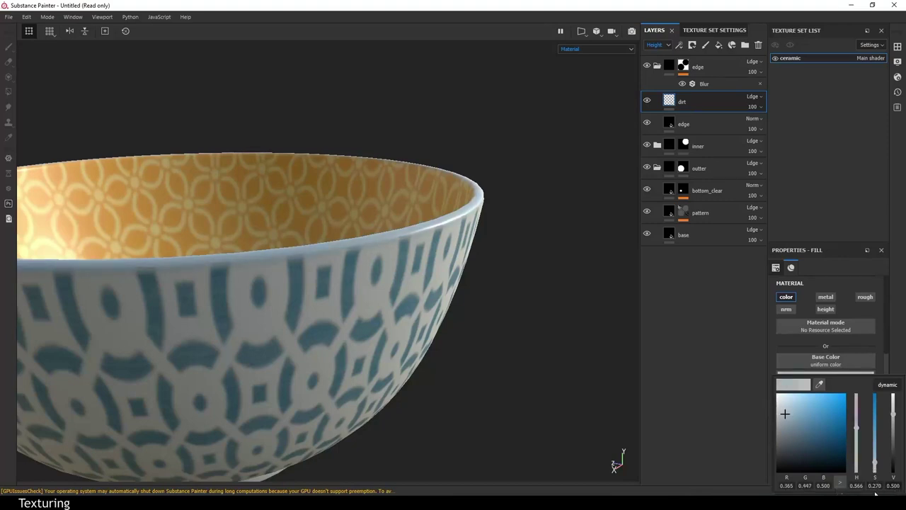
type("0.29")
key("Return")
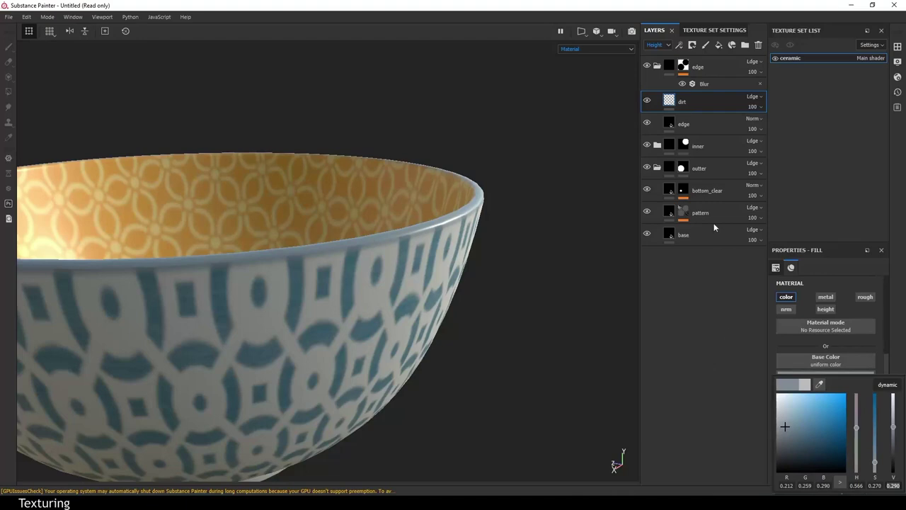
Compare against the pattern layer's blue again and fine-tune the dirt colour to match it
left_click(669, 215)
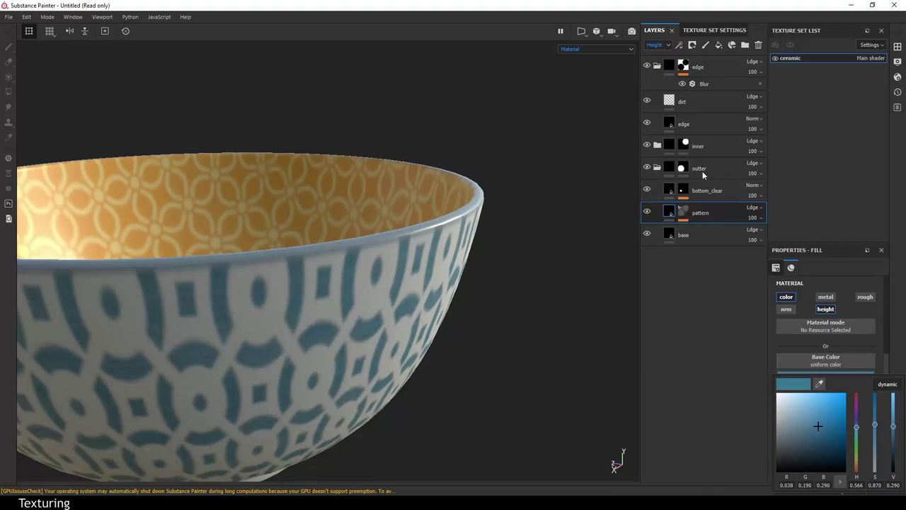
left_click(669, 105)
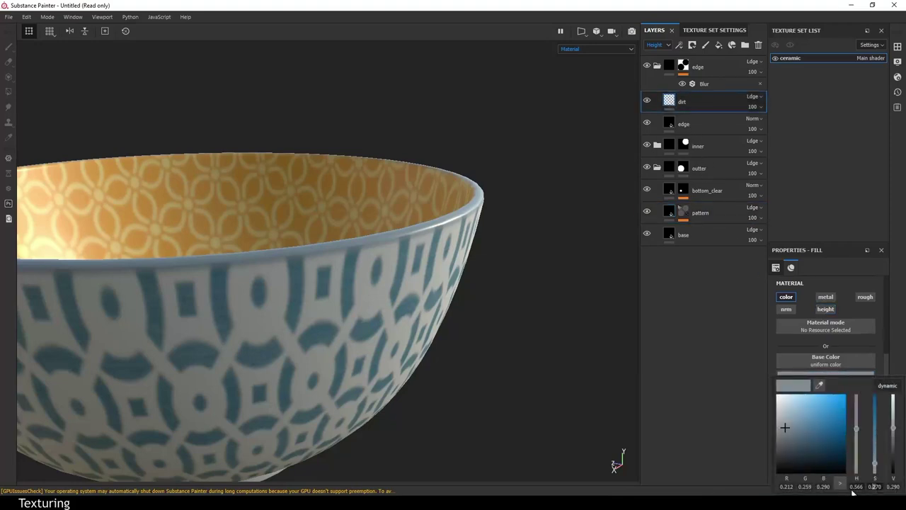
type("8")
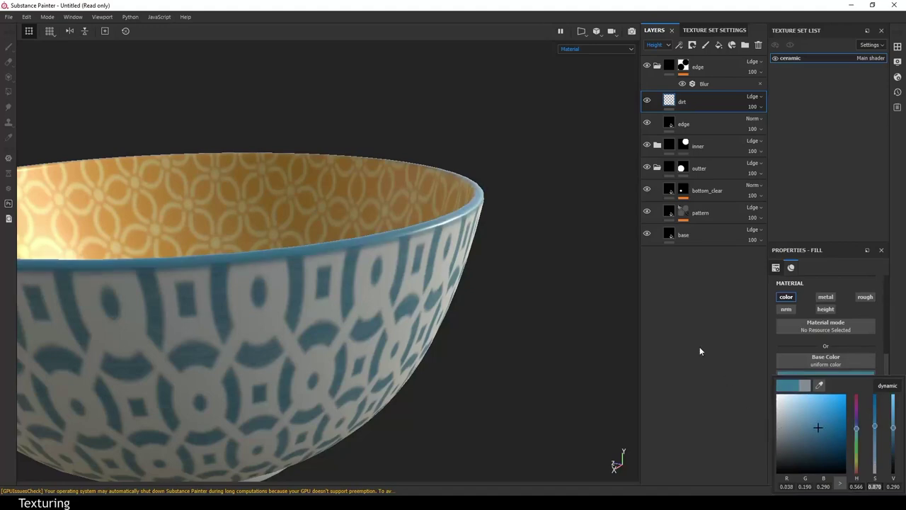
scroll(449, 273, "down", 3)
scroll(524, 420, "up", 5)
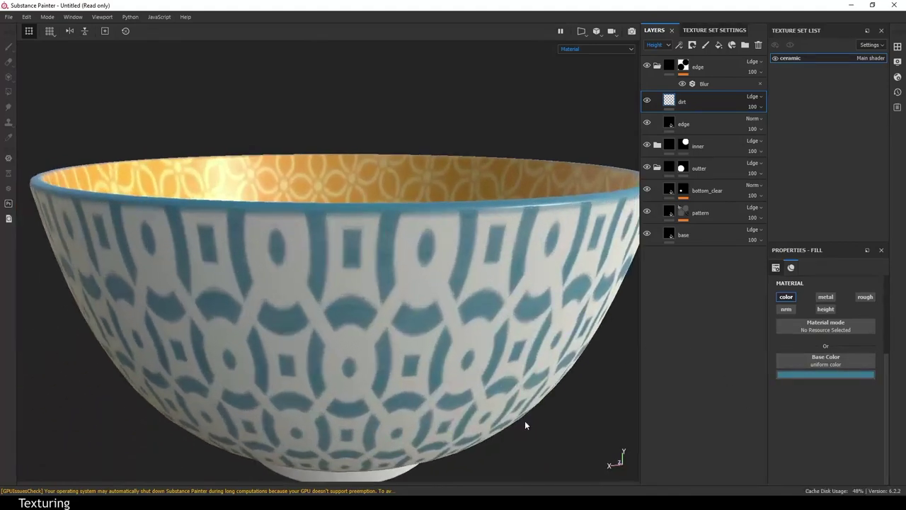
mouse_move(525, 420)
left_mouse_down("alt")
mouse_move(481, 253)
mouse_move(517, 262)
mouse_move(566, 184)
left_mouse_up("alt")
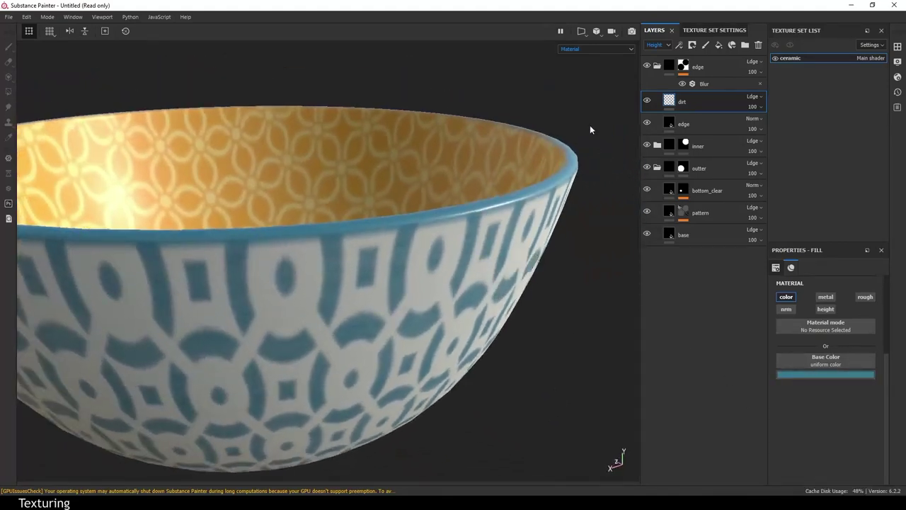
right_click(669, 102)
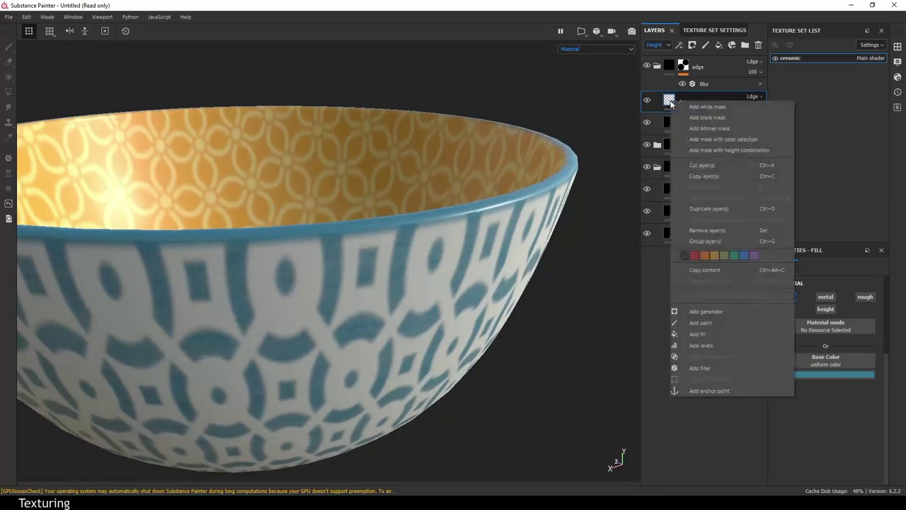
Give the dirt layer a black mask with a fill effect and bring the shelf over the viewport
left_click(713, 116)
key("4")
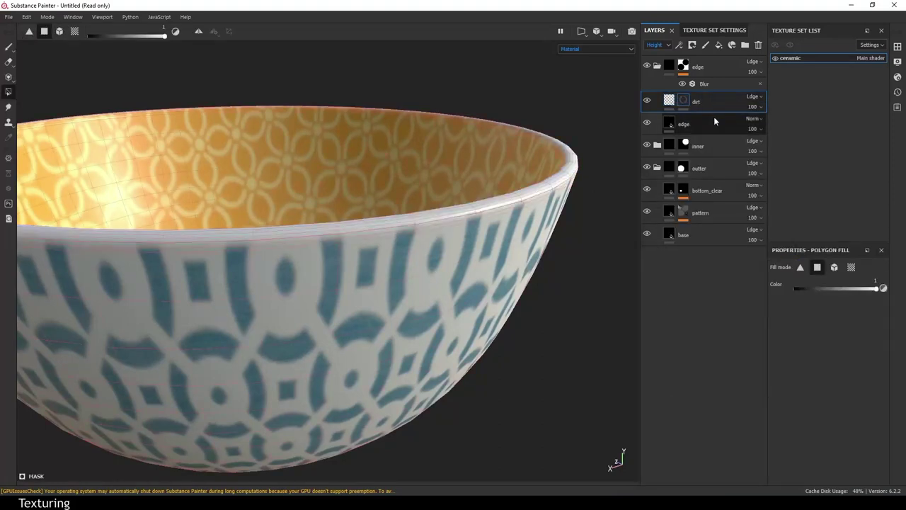
right_click(688, 102)
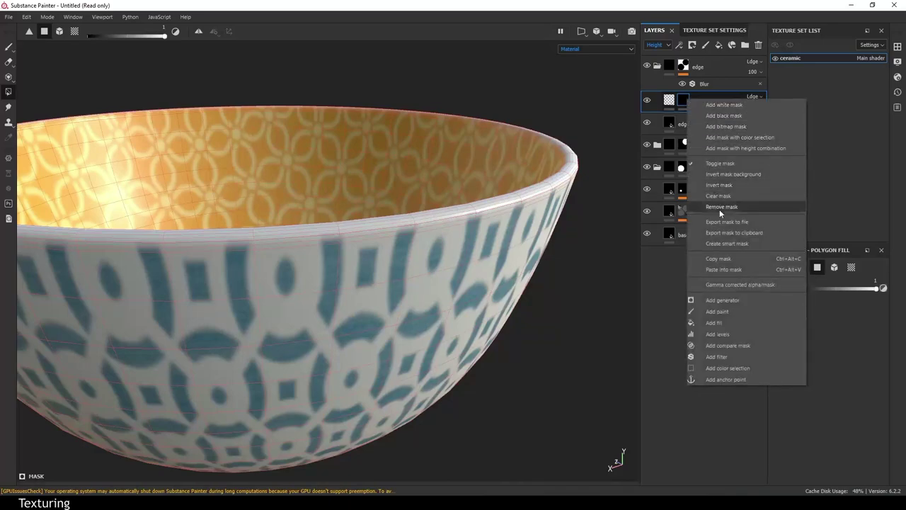
left_click(725, 325)
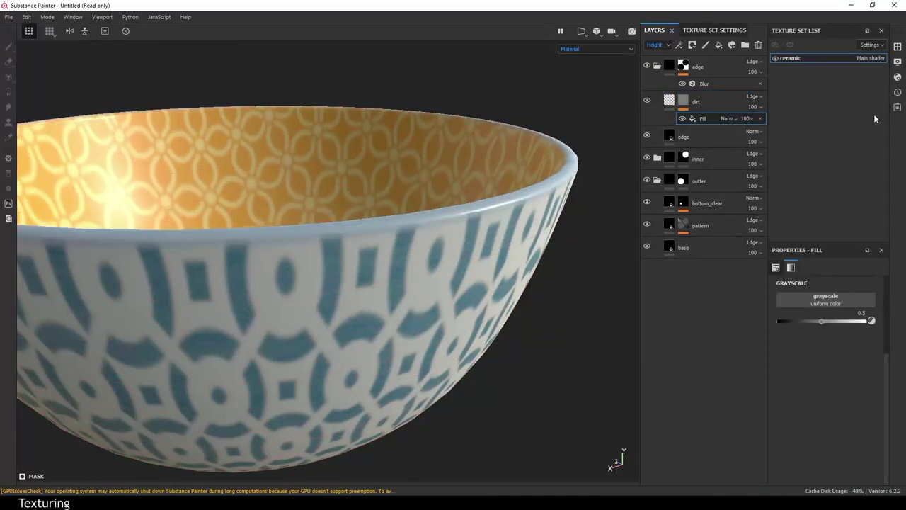
left_click(897, 46)
left_click_drag(838, 50, 477, 96)
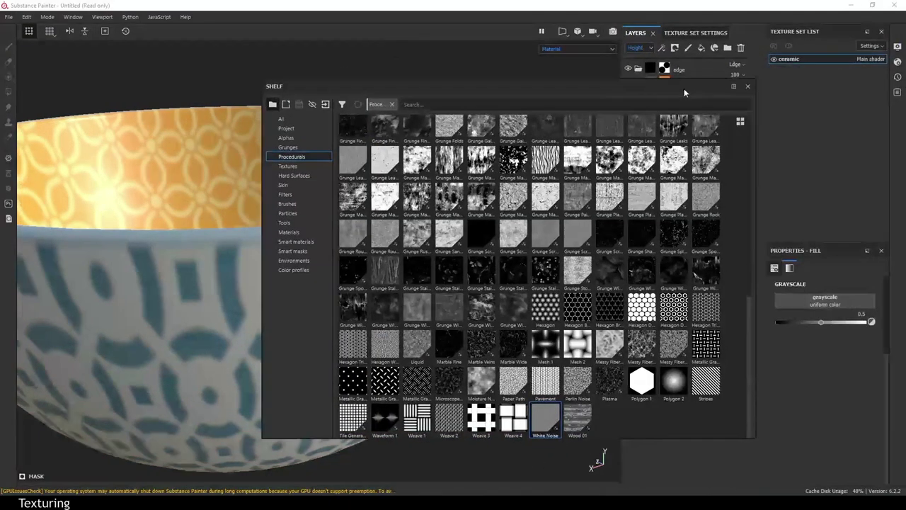
Drop Directional Noise 3 into the dirt mask fill's grayscale slot and close the shelf
scroll(432, 234, "up", 10)
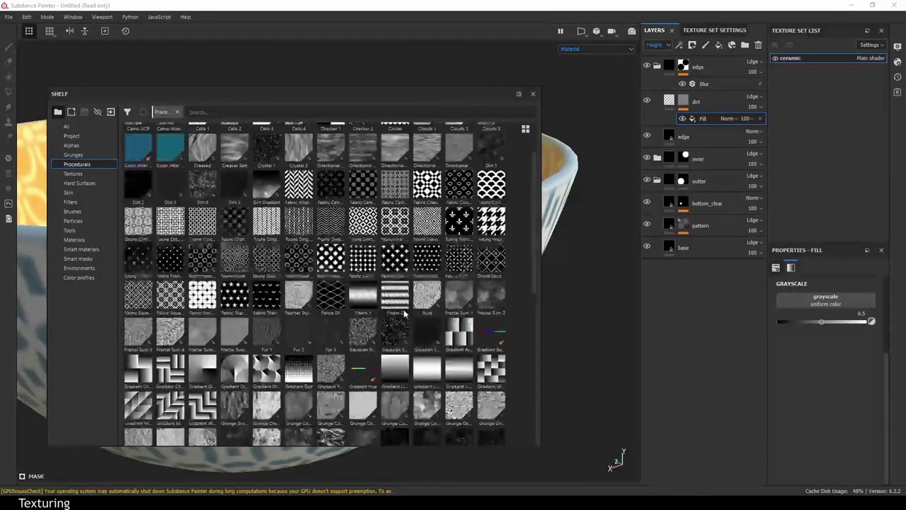
scroll(432, 233, "up", 2)
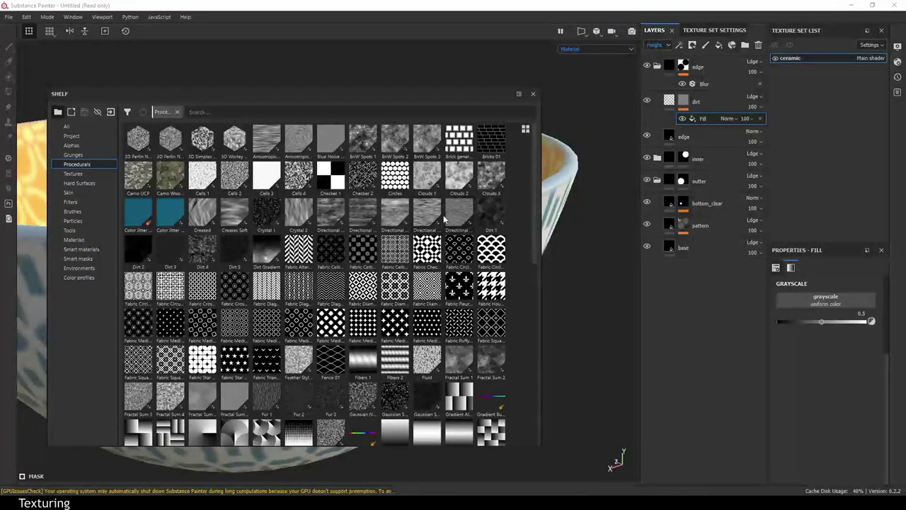
left_click_drag(400, 216, 792, 301)
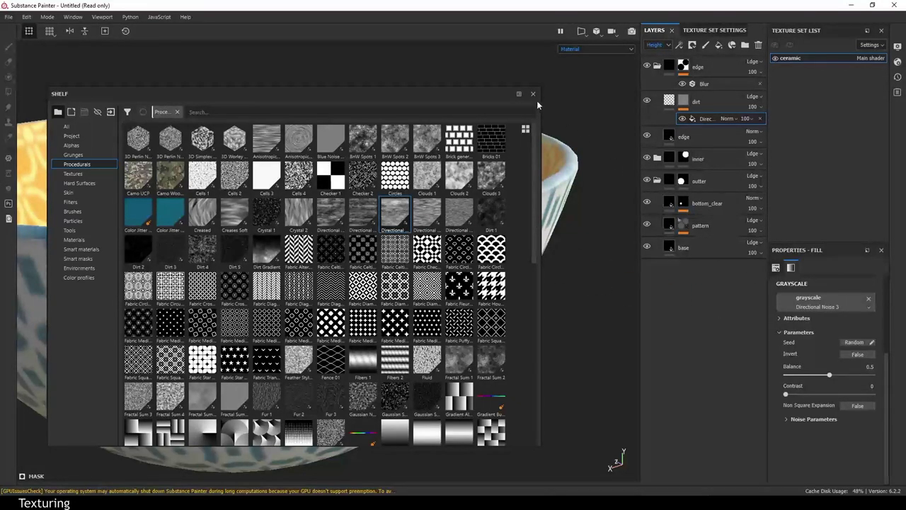
left_click(533, 93)
scroll(773, 312, "up", 5)
left_click_drag(440, 256, 485, 293, "alt")
scroll(828, 319, "up", 1)
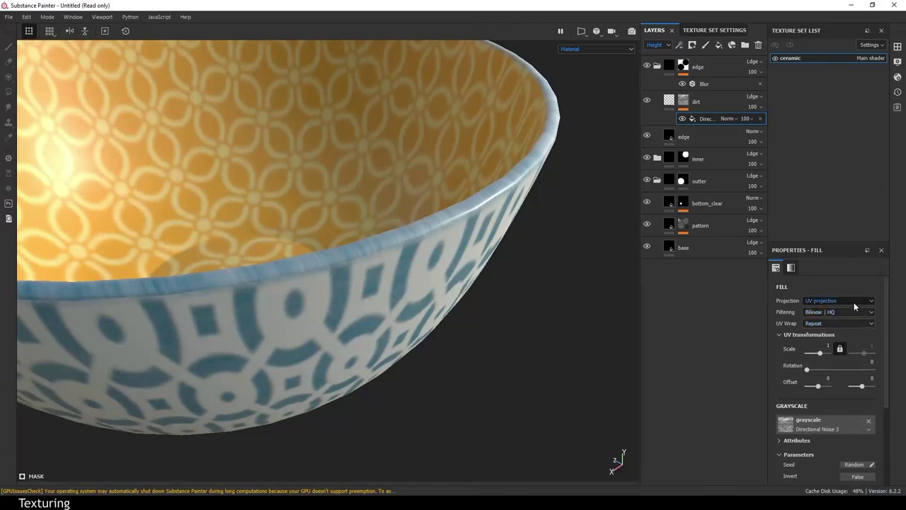
Switch the dirt noise to Spherical projection and inspect it in the Mask channel
left_click(839, 300)
left_click(824, 334)
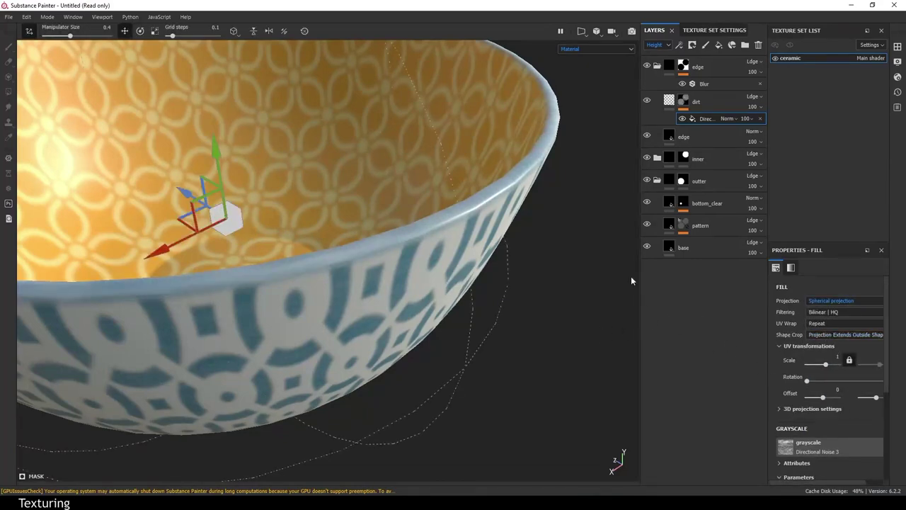
left_click(607, 54)
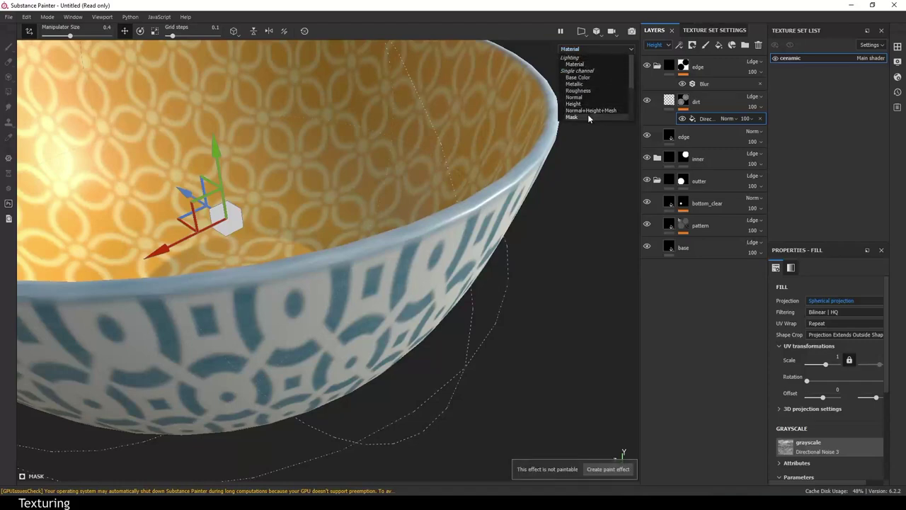
left_click(587, 113)
mouse_move(582, 168)
left_mouse_down("alt")
mouse_move(585, 253)
mouse_move(574, 245)
left_mouse_up("alt")
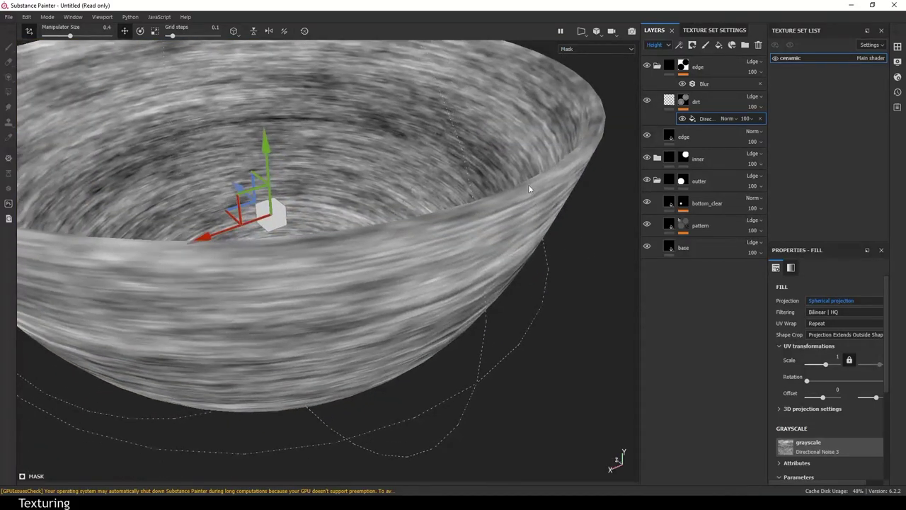
left_click_drag(531, 189, 627, 366, "alt")
left_click(610, 49)
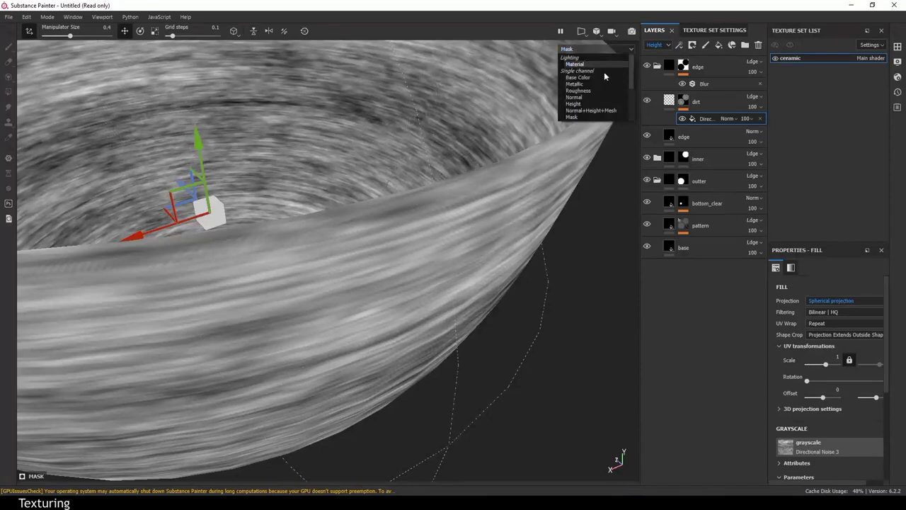
left_click(585, 79)
Raise the noise Contrast sharply, lower Balance slightly, and return the viewport to Material
mouse_move(591, 108)
left_mouse_down("alt")
mouse_move(515, 177)
mouse_move(620, 201)
left_mouse_up("alt")
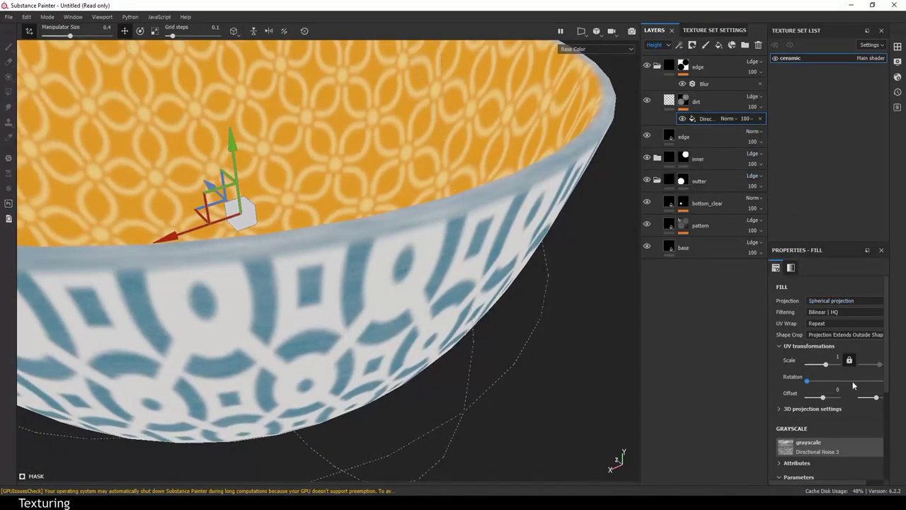
scroll(821, 420, "down", 2)
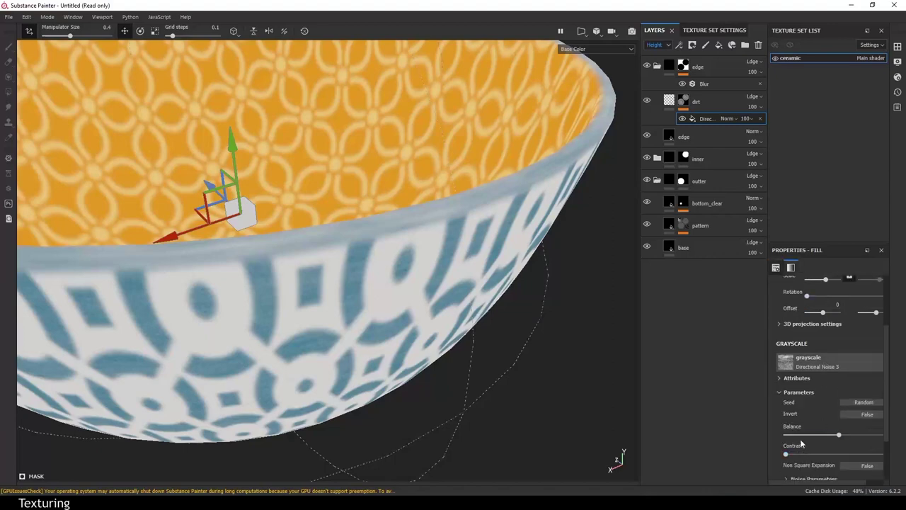
scroll(808, 430, "down", 3)
mouse_move(786, 388)
left_mouse_down()
mouse_move(877, 389)
mouse_move(858, 389)
left_mouse_up()
mouse_move(452, 340)
left_mouse_down("alt")
mouse_move(428, 323)
mouse_move(479, 262)
left_mouse_up("alt")
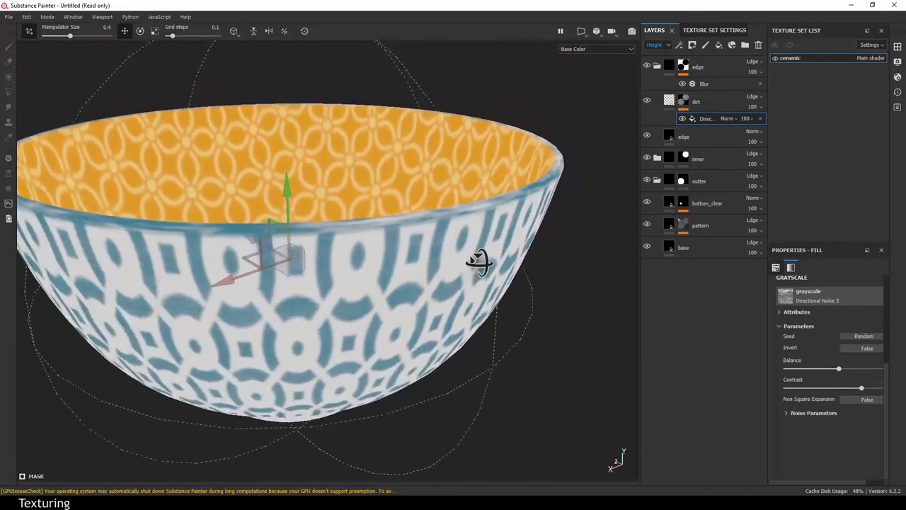
mouse_move(633, 327)
left_mouse_down("alt")
mouse_move(529, 323)
mouse_move(545, 325)
left_mouse_up("alt")
mouse_move(840, 367)
left_mouse_down()
mouse_move(807, 369)
mouse_move(837, 369)
left_mouse_up()
scroll(452, 327, "down", 3)
mouse_move(557, 308)
left_mouse_down("alt")
mouse_move(559, 265)
mouse_move(585, 253)
left_mouse_up("alt")
left_click_drag(537, 220, 586, 215, "alt")
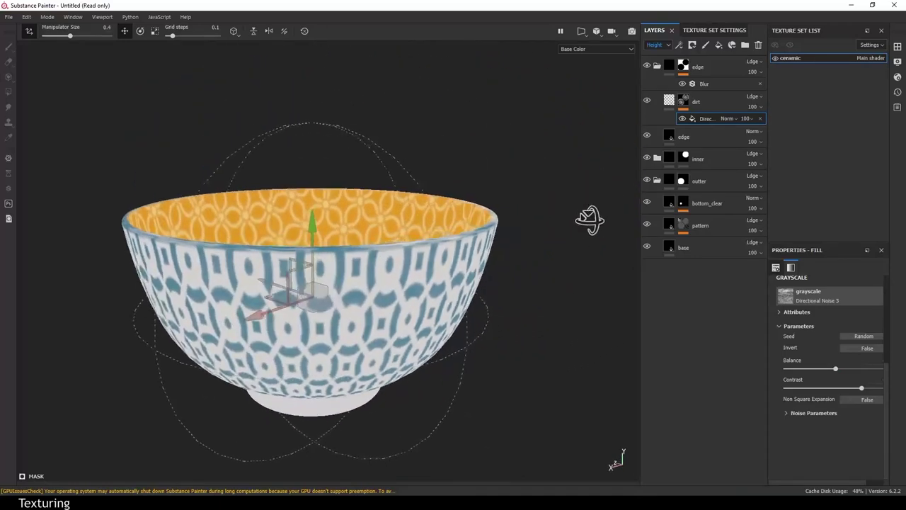
left_click(581, 49)
left_click(574, 75)
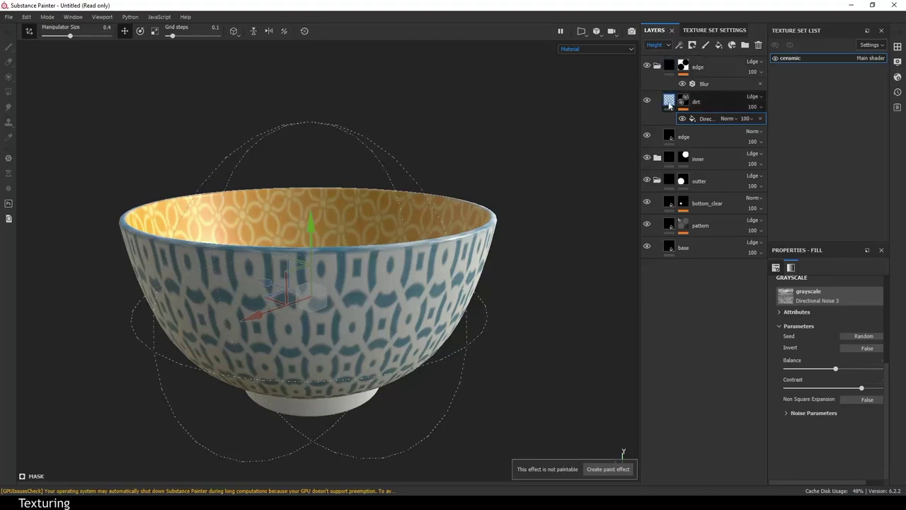
left_click(669, 105)
mouse_move(591, 290)
left_mouse_down("alt")
mouse_move(548, 327)
mouse_move(559, 311)
left_mouse_up("alt")
left_click(597, 50)
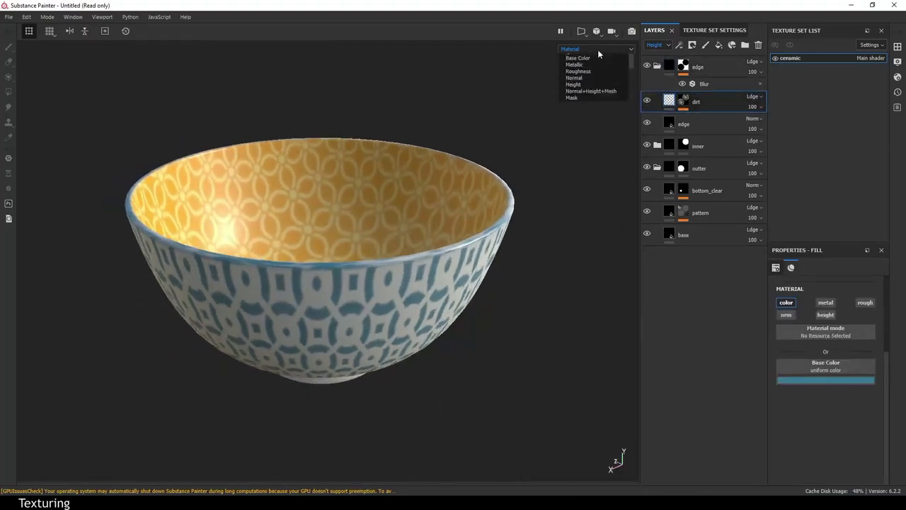
left_click(576, 82)
left_click_drag(552, 177, 488, 279, "alt")
left_click(592, 47)
left_click(581, 91)
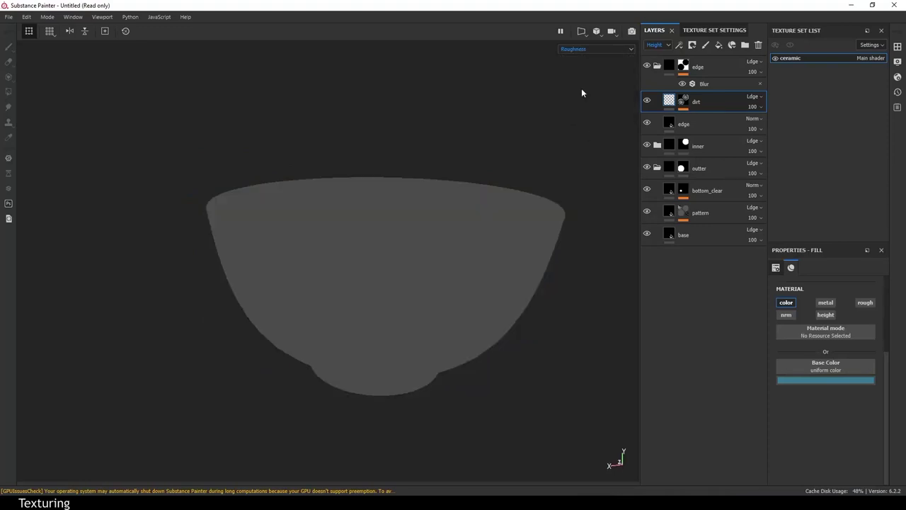
left_click_drag(518, 243, 542, 267, "alt")
left_click(583, 51)
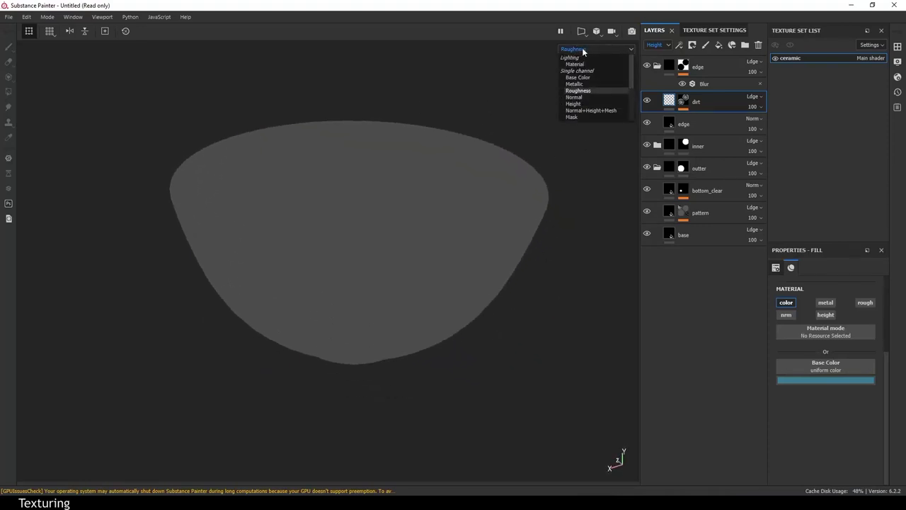
left_click(590, 111)
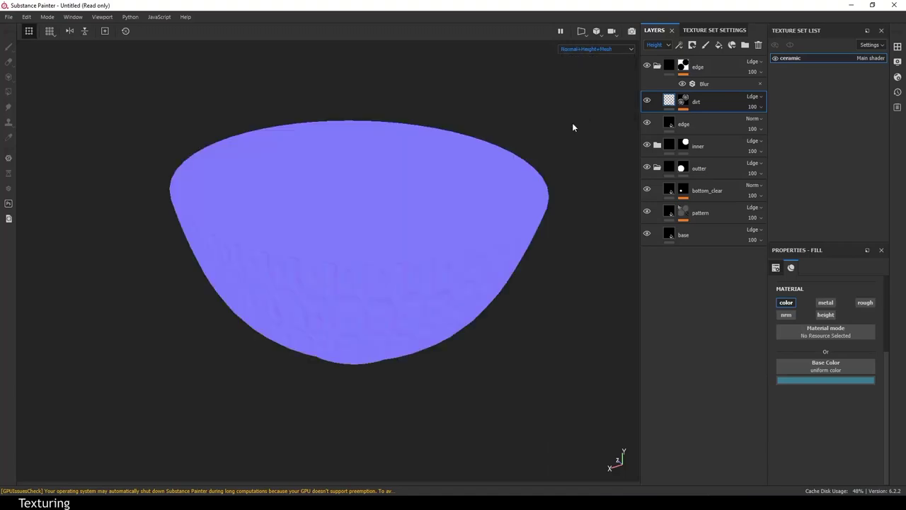
left_click_drag(428, 238, 558, 199, "alt")
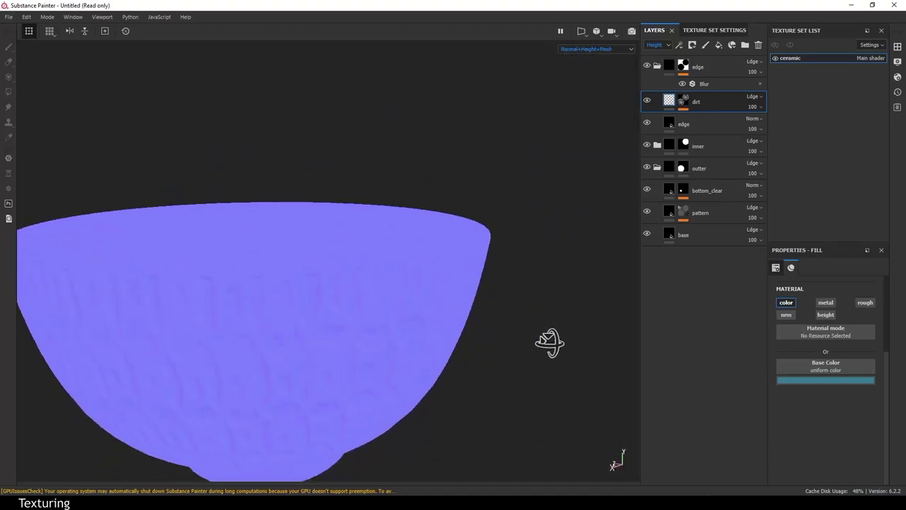
left_click(579, 49)
left_click(579, 65)
mouse_move(579, 74)
left_mouse_down("alt")
mouse_move(435, 246)
mouse_move(509, 364)
mouse_move(542, 364)
left_mouse_up("alt")
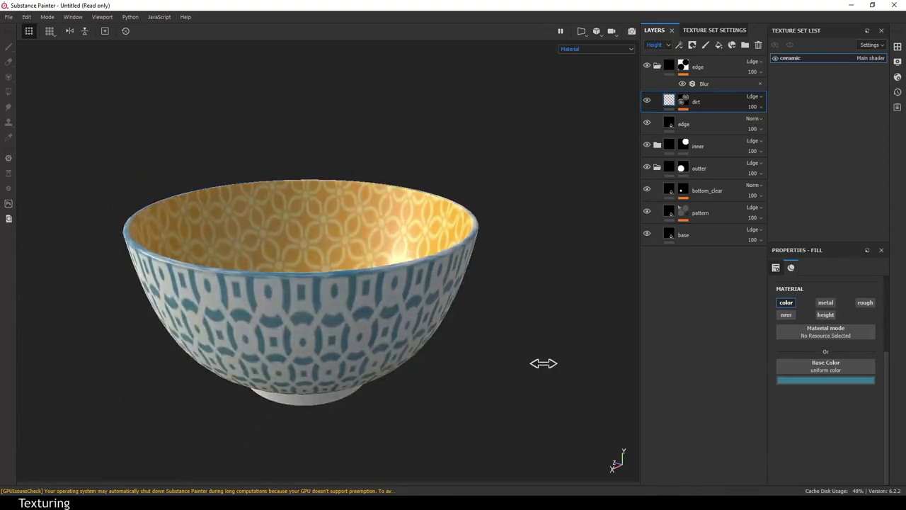
middle_click_drag(474, 345, 515, 264, "alt")
left_click_drag(515, 264, 506, 295, "alt")
mouse_move(505, 295)
right_mouse_down("shift")
mouse_move(623, 303)
mouse_move(541, 335)
mouse_move(538, 356)
right_mouse_up("shift")
Rotate the landscape lighting, orbit to show the bowl's interior, and render it in Iray with F10
mouse_move(538, 356)
left_mouse_down("alt")
mouse_move(564, 330)
mouse_move(514, 318)
mouse_move(525, 314)
mouse_move(558, 332)
left_mouse_up("alt")
mouse_move(558, 332)
right_mouse_down("shift")
mouse_move(509, 340)
mouse_move(421, 334)
mouse_move(450, 338)
right_mouse_up("shift")
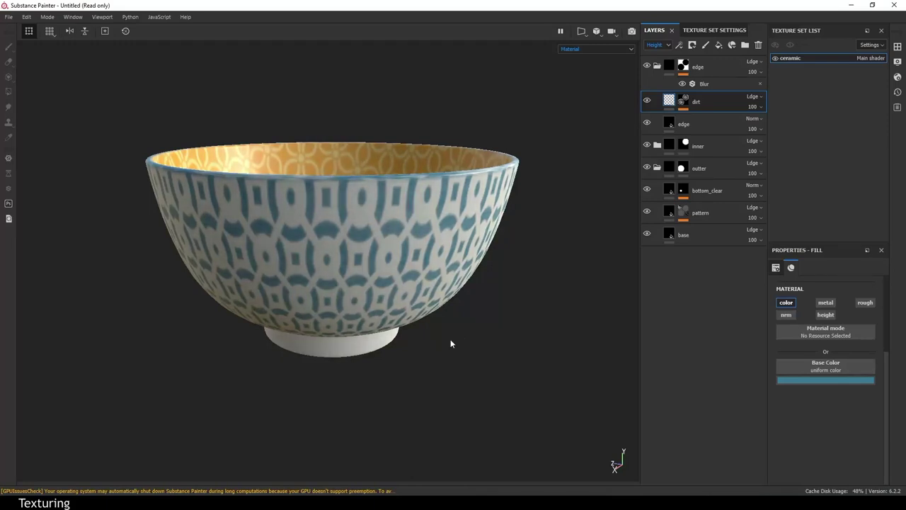
key("F10")
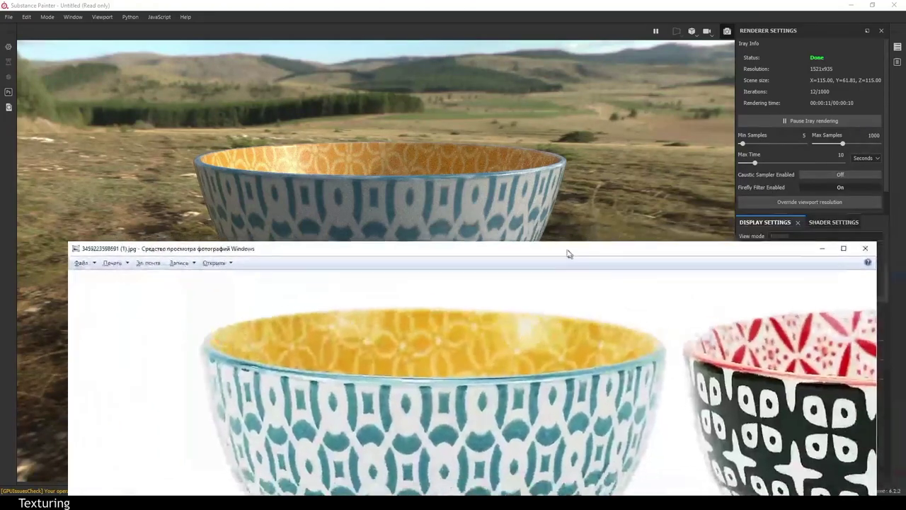
left_click_drag(568, 253, 521, 168)
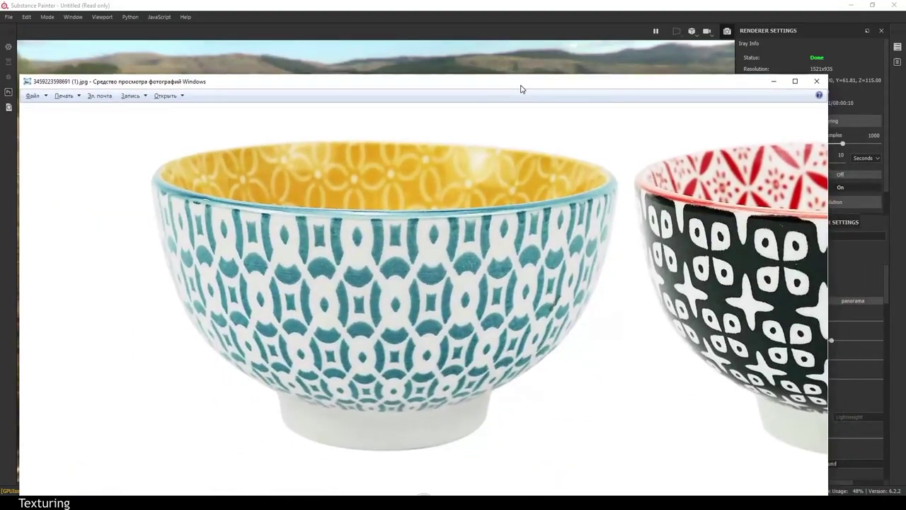
left_click_drag(522, 169, 905, 99)
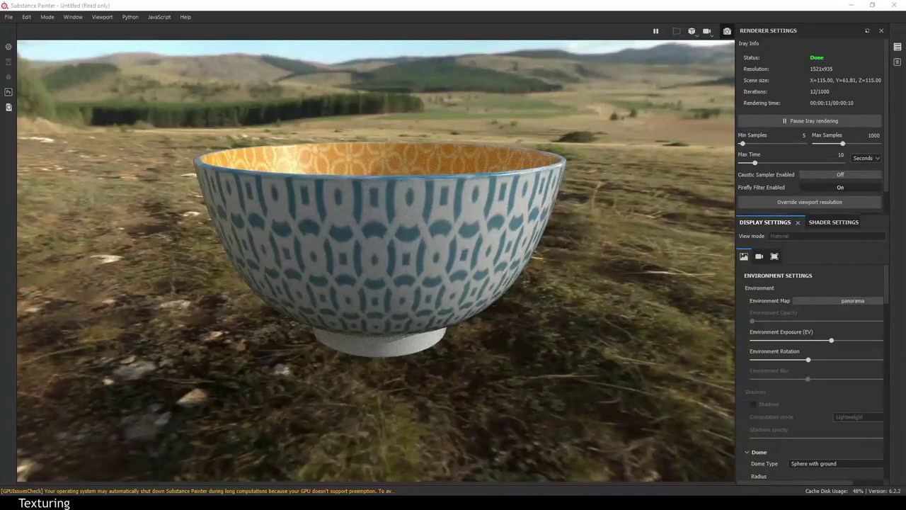